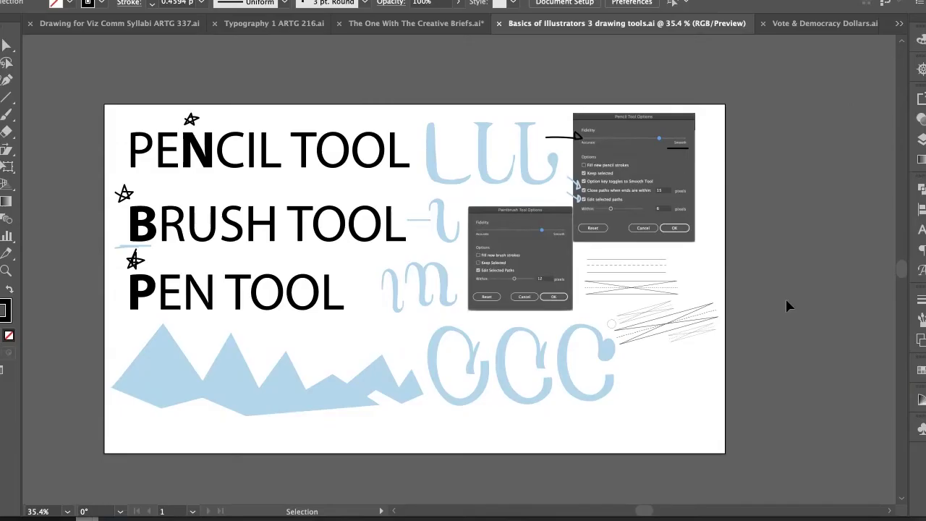
# Examine the drawing tools artboard and the full extent of the canvas surrounding it
pyautogui.moveTo(665, 334); pyautogui.dragTo(611, 326)
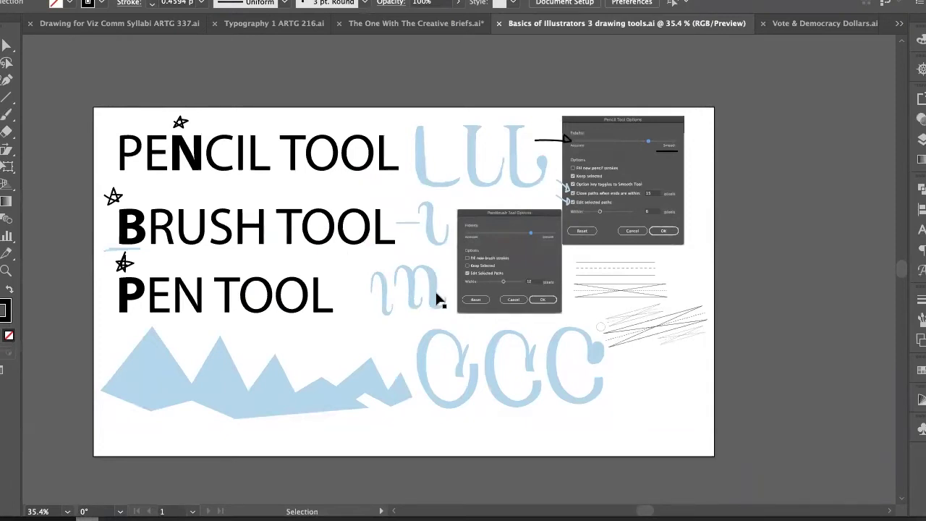
pyautogui.press('z')
pyautogui.keyDown('alt'); pyautogui.click(487, 222); pyautogui.keyUp('alt')
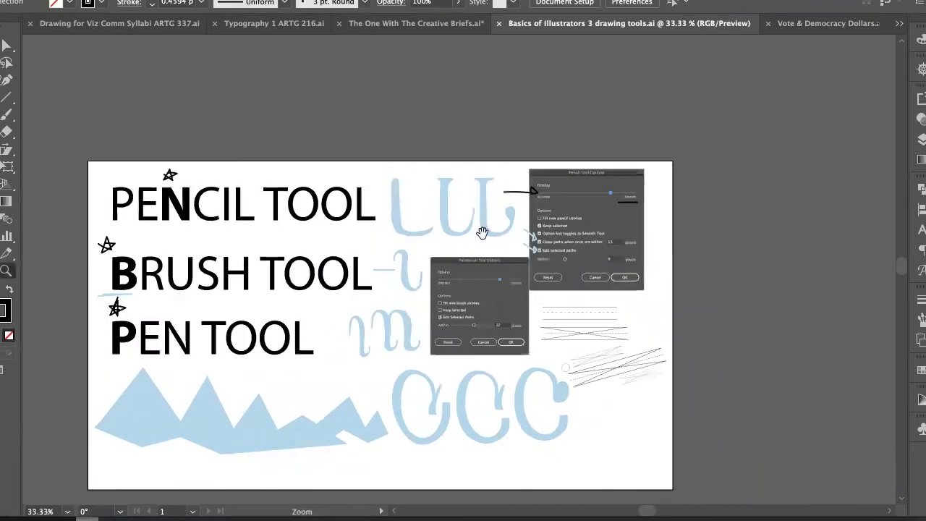
pyautogui.moveTo(488, 222); pyautogui.dragTo(344, 172)
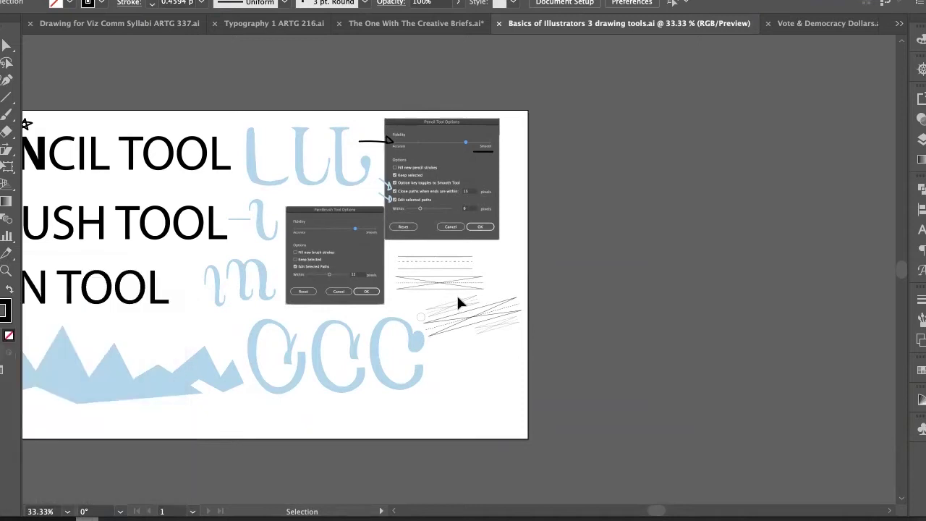
pyautogui.press('z')
pyautogui.moveTo(504, 263); pyautogui.dragTo(602, 255)
pyautogui.keyDown('alt'); pyautogui.click(603, 254); pyautogui.keyUp('alt')
pyautogui.moveTo(533, 267); pyautogui.dragTo(517, 153)
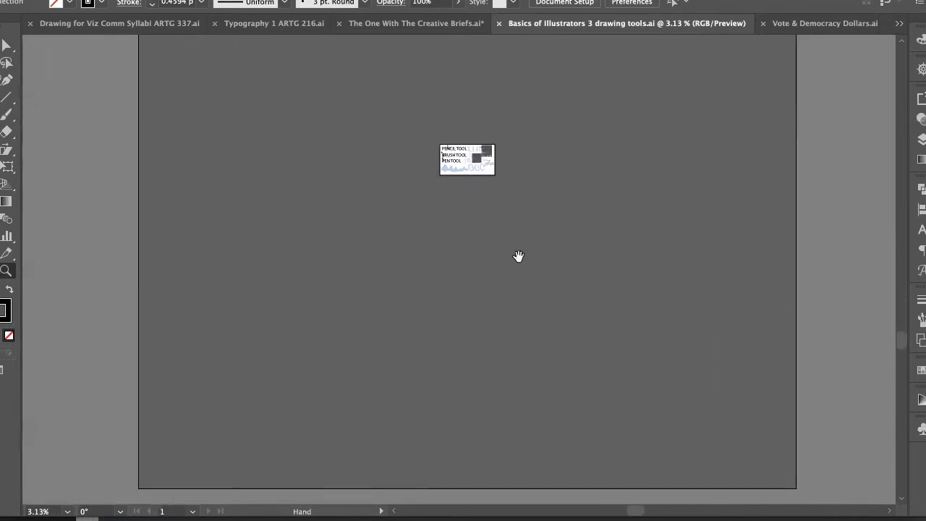
pyautogui.moveTo(533, 257); pyautogui.dragTo(499, 264)
# Paint a long wavy Paintbrush stroke on the canvas below the artboard and shift it sideways past the canvas edge
pyautogui.press('b')
pyautogui.moveTo(75, 322)
pyautogui.mouseDown()
pyautogui.moveTo(118, 239)
pyautogui.moveTo(191, 265)
pyautogui.moveTo(296, 258)
pyautogui.moveTo(378, 307)
pyautogui.mouseUp()
pyautogui.moveTo(464, 293); pyautogui.dragTo(465, 293)
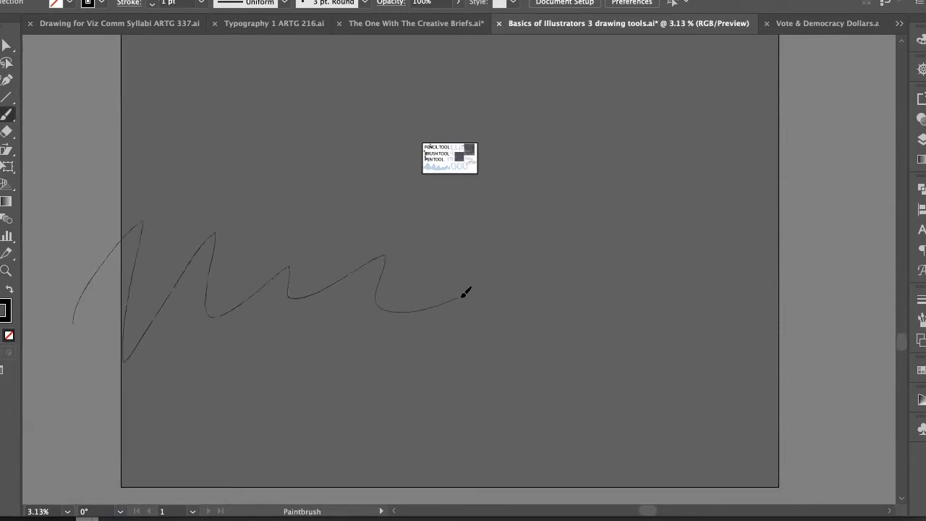
pyautogui.press('v')
pyautogui.moveTo(181, 272)
pyautogui.mouseDown()
pyautogui.moveTo(213, 248)
pyautogui.moveTo(87, 282)
pyautogui.moveTo(68, 272)
pyautogui.mouseUp()
pyautogui.moveTo(161, 291)
pyautogui.mouseDown()
pyautogui.moveTo(70, 275)
pyautogui.moveTo(48, 283)
pyautogui.mouseUp()
# Try to move the wavy stroke completely off the drawing area and dismiss the alert
pyautogui.press('z')
pyautogui.keyDown('alt'); pyautogui.click(208, 275); pyautogui.keyUp('alt')
pyautogui.press('space')
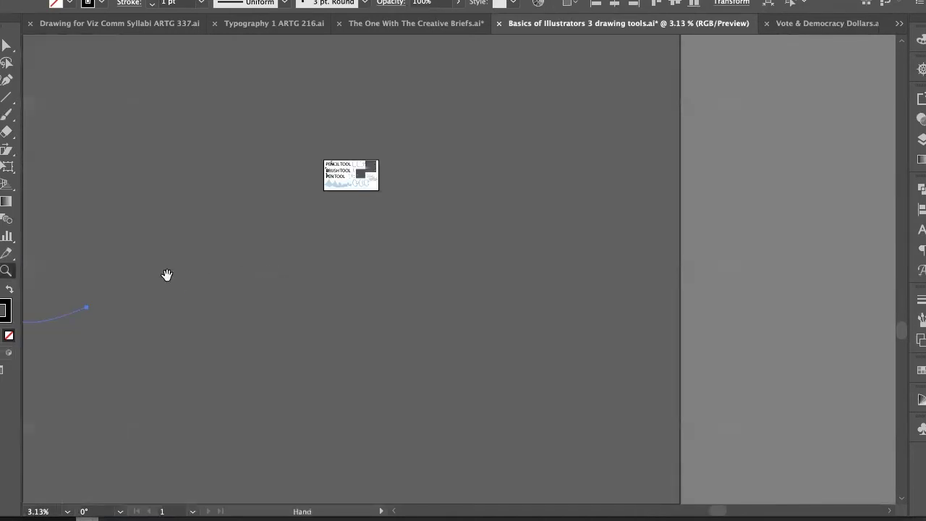
pyautogui.moveTo(166, 275); pyautogui.dragTo(601, 265)
pyautogui.press('v')
pyautogui.moveTo(352, 289); pyautogui.dragTo(240, 192)
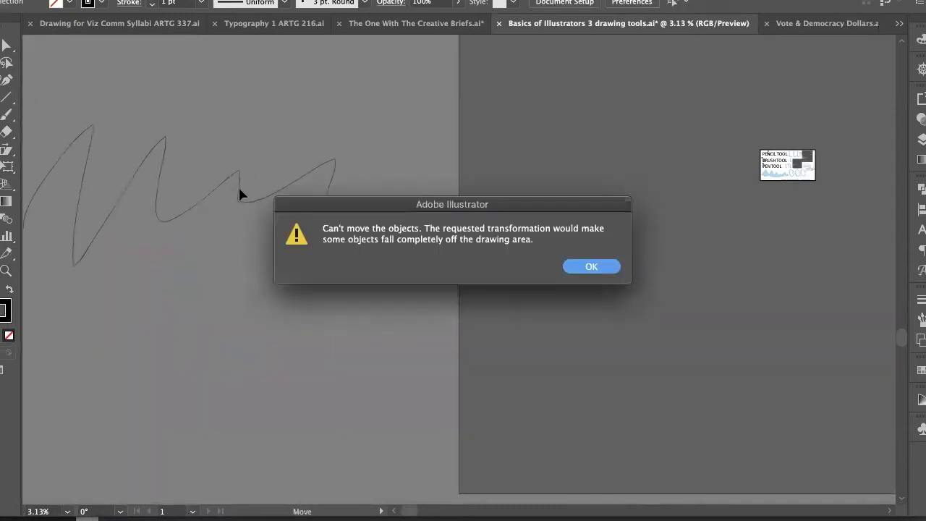
pyautogui.click(573, 269)
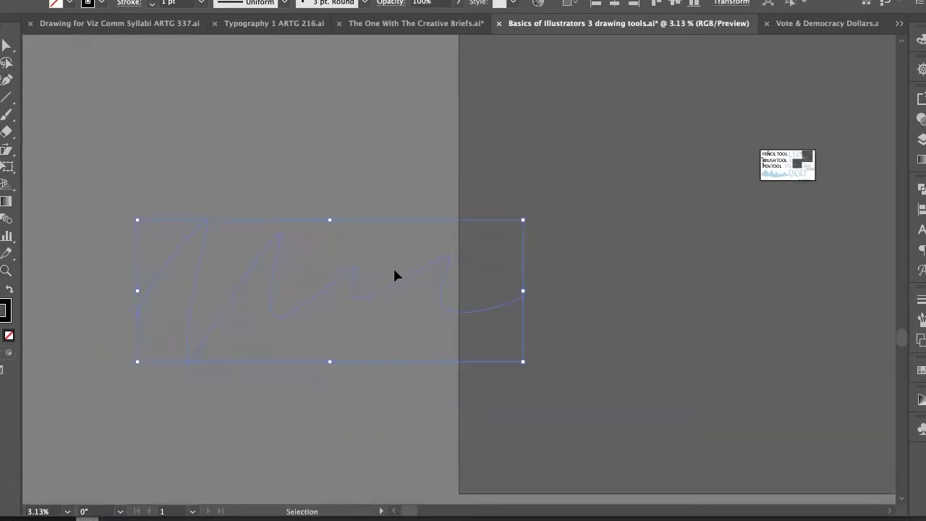
# Move the wavy stroke back onto the dark canvas area near the artboard
pyautogui.moveTo(395, 282)
pyautogui.mouseDown()
pyautogui.moveTo(708, 269)
pyautogui.moveTo(728, 285)
pyautogui.mouseUp()
pyautogui.moveTo(608, 308); pyautogui.dragTo(625, 317)
pyautogui.press('space')
pyautogui.moveTo(518, 270); pyautogui.dragTo(134, 306)
# Compare the artboard's contents up close with its size within the full canvas
pyautogui.press('z')
pyautogui.moveTo(411, 216)
pyautogui.mouseDown()
pyautogui.moveTo(562, 192)
pyautogui.moveTo(553, 191)
pyautogui.mouseUp()
pyautogui.moveTo(405, 187); pyautogui.dragTo(670, 157)
pyautogui.moveTo(383, 220); pyautogui.dragTo(557, 165)
pyautogui.press('space')
pyautogui.moveTo(430, 181); pyautogui.dragTo(419, 298)
pyautogui.moveTo(492, 265); pyautogui.dragTo(245, 340)
pyautogui.press('space')
pyautogui.moveTo(411, 339); pyautogui.dragTo(296, 279)
pyautogui.moveTo(425, 255); pyautogui.dragTo(615, 228)
pyautogui.moveTo(417, 238); pyautogui.dragTo(621, 215)
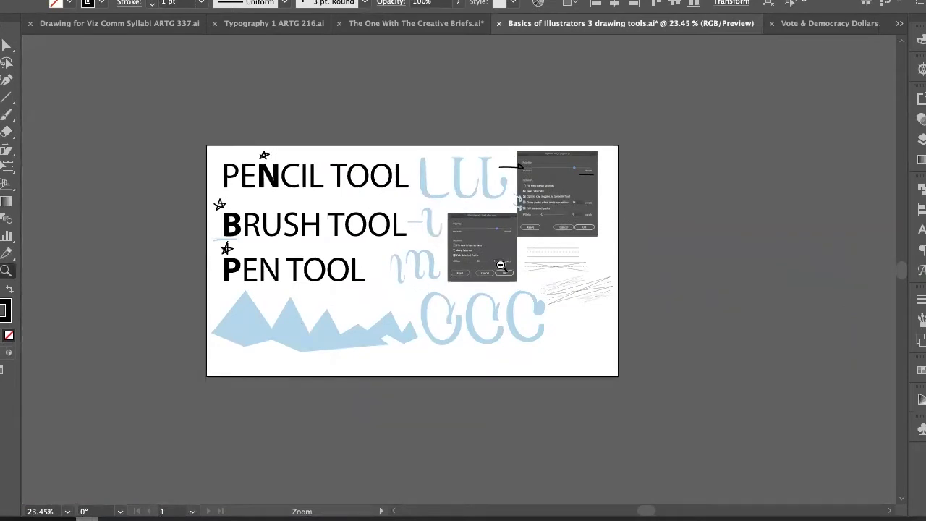
pyautogui.moveTo(500, 266); pyautogui.dragTo(153, 325)
pyautogui.moveTo(464, 287); pyautogui.dragTo(348, 290)
pyautogui.press('space')
pyautogui.moveTo(414, 296); pyautogui.dragTo(385, 227)
# Select the wavy brush stroke on the canvas outside the artboard and delete it
pyautogui.click(341, 279)
pyautogui.click(238, 361)
pyautogui.press('Delete')
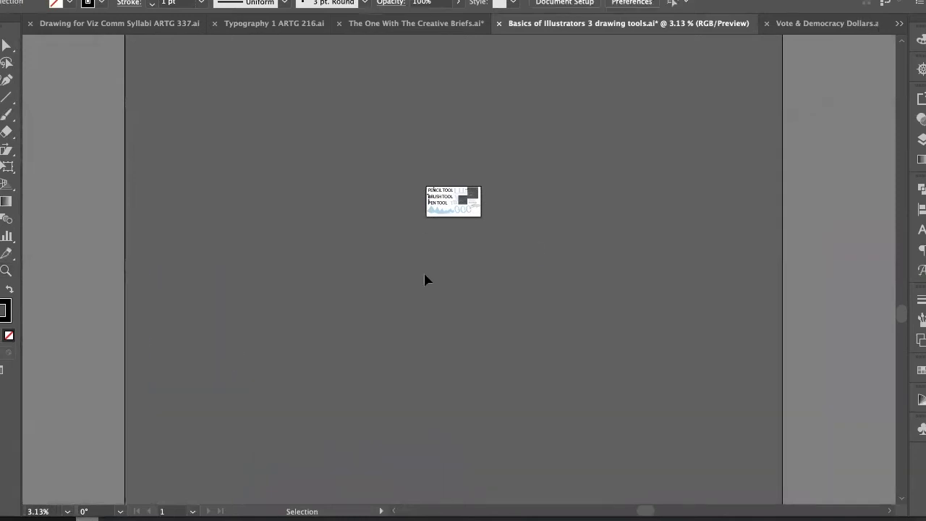
# Switch to the Vote & Democracy Dollars document and examine its two artboards and the artwork spread around them
pyautogui.scroll(5, 530, 196)
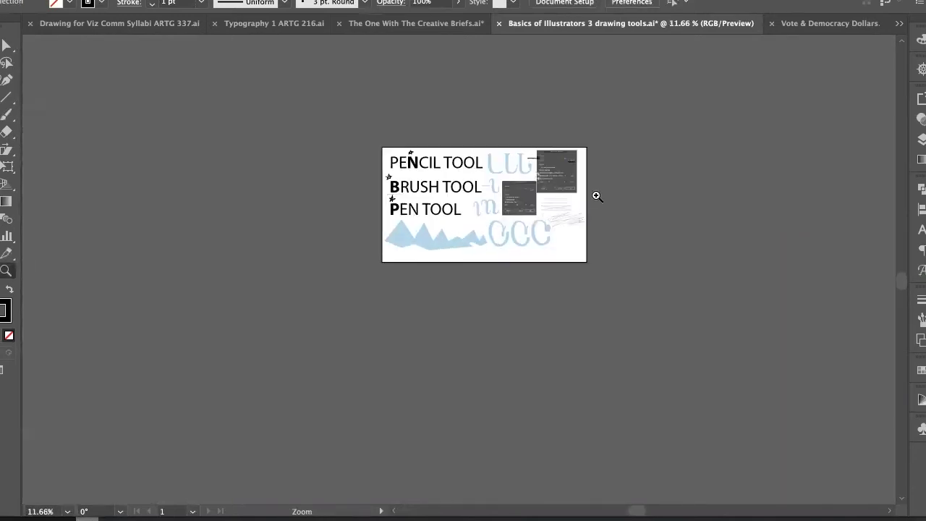
pyautogui.click(817, 26)
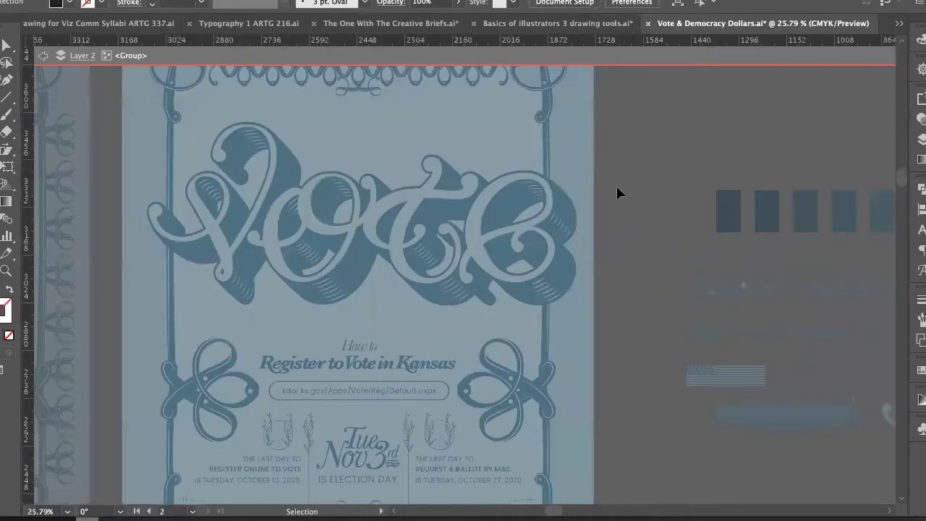
pyautogui.scroll(-3, 256, 244)
pyautogui.scroll(-3, 325, 320)
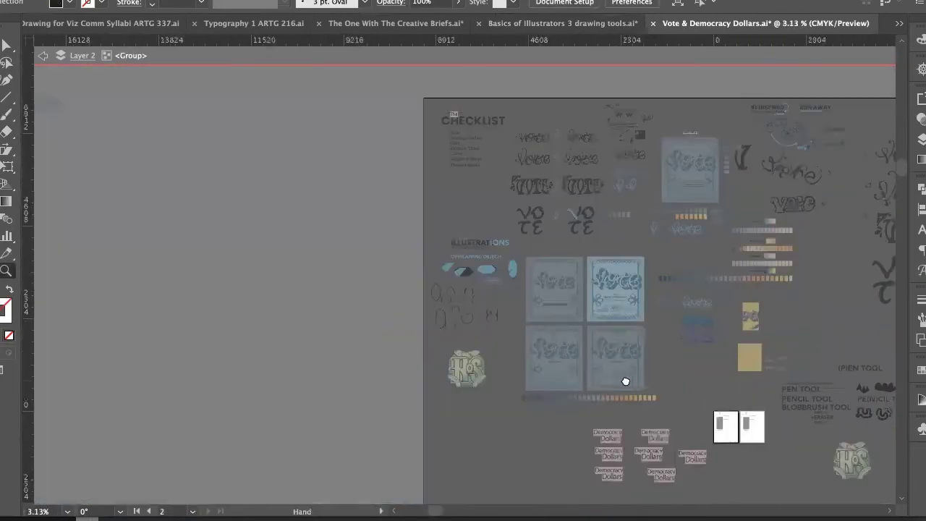
pyautogui.moveTo(877, 497); pyautogui.dragTo(574, 307)
pyautogui.moveTo(408, 232); pyautogui.dragTo(804, 163)
pyautogui.moveTo(461, 236); pyautogui.dragTo(904, 167)
pyautogui.moveTo(434, 197); pyautogui.dragTo(546, 225)
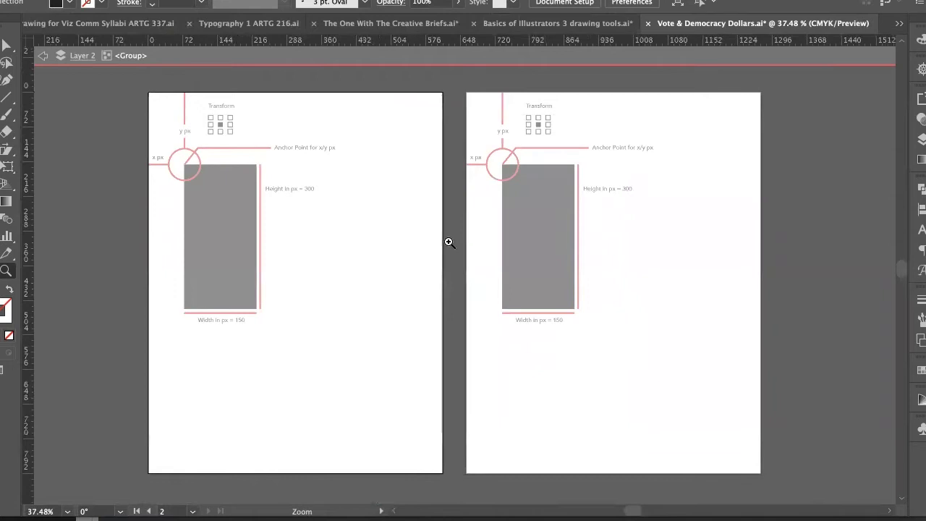
pyautogui.keyDown('alt'); pyautogui.click(562, 229); pyautogui.keyUp('alt')
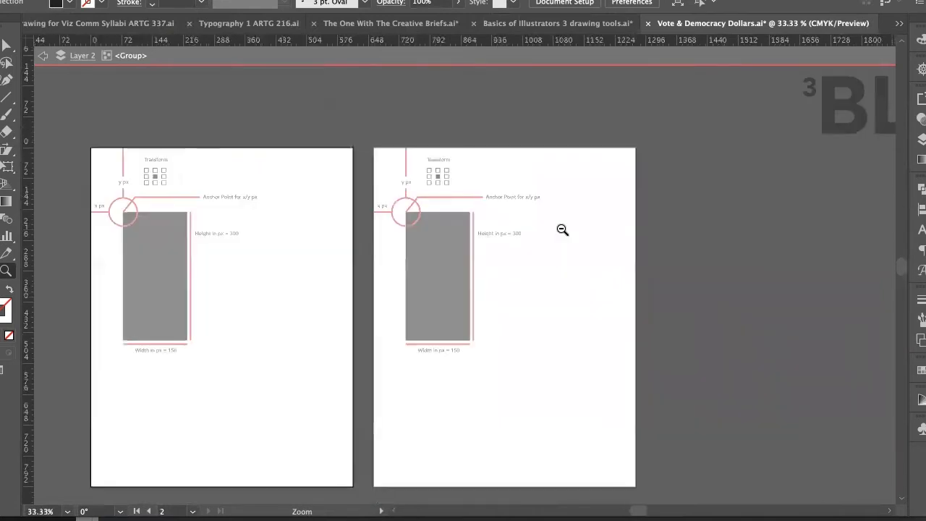
pyautogui.keyDown('alt'); pyautogui.click(587, 258); pyautogui.keyUp('alt')
pyautogui.keyDown('alt'); pyautogui.click(587, 258); pyautogui.keyUp('alt')
pyautogui.keyDown('alt'); pyautogui.click(545, 257); pyautogui.keyUp('alt')
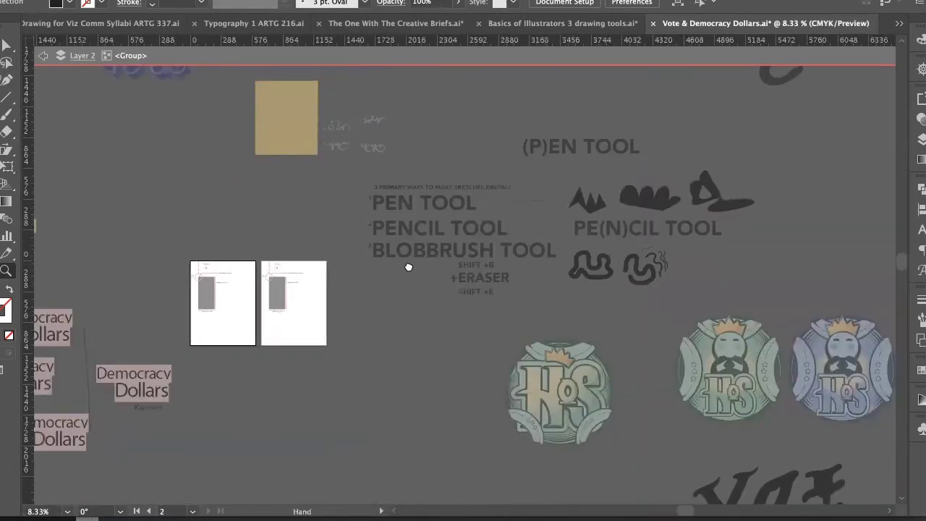
pyautogui.moveTo(408, 265); pyautogui.dragTo(631, 288)
pyautogui.keyDown('alt'); pyautogui.click(586, 238); pyautogui.keyUp('alt')
pyautogui.keyDown('alt'); pyautogui.click(406, 255); pyautogui.keyUp('alt')
pyautogui.moveTo(395, 280); pyautogui.dragTo(389, 304)
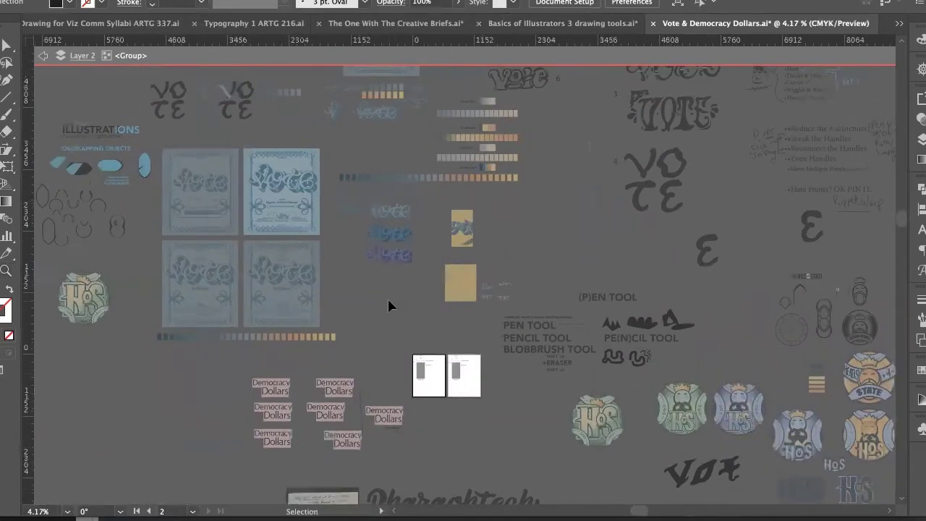
# Return to the Basics of illustrators 3 drawing tools document and bring its artboard into view
pyautogui.click(454, 24)
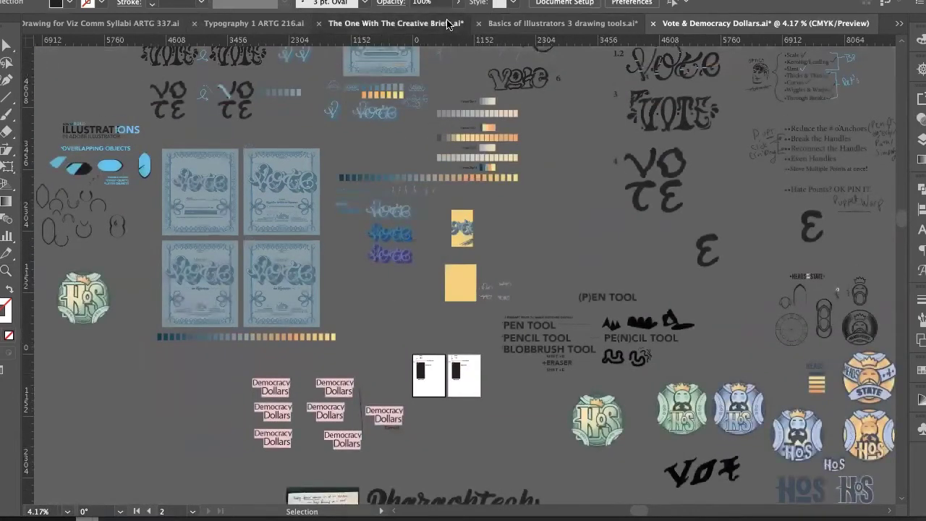
pyautogui.click(627, 24)
pyautogui.moveTo(562, 243); pyautogui.dragTo(504, 290)
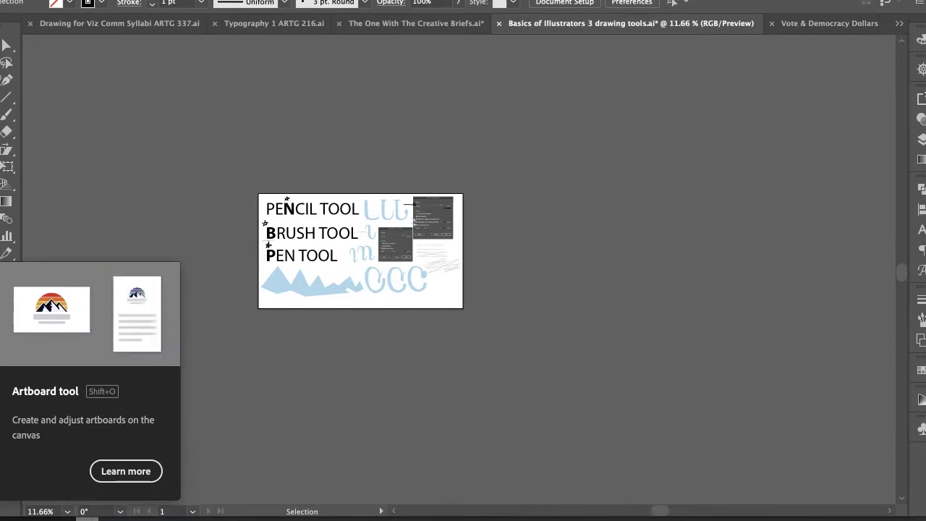
# Enlarge Artboard 1 from its corners to about 2780 by 1951 px and undo back to about 1622 by 840 px
pyautogui.hotkey('shift', 'o')
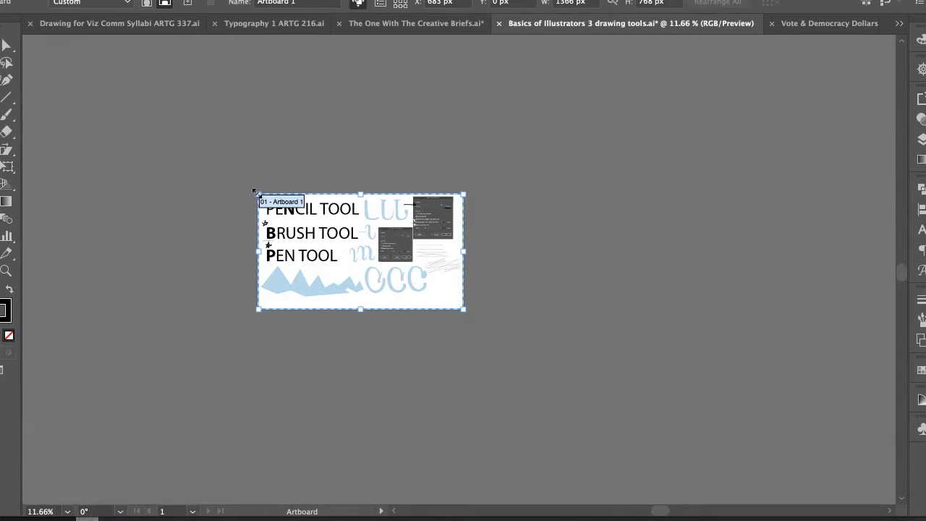
pyautogui.moveTo(255, 191); pyautogui.dragTo(185, 97)
pyautogui.moveTo(461, 310); pyautogui.dragTo(600, 390)
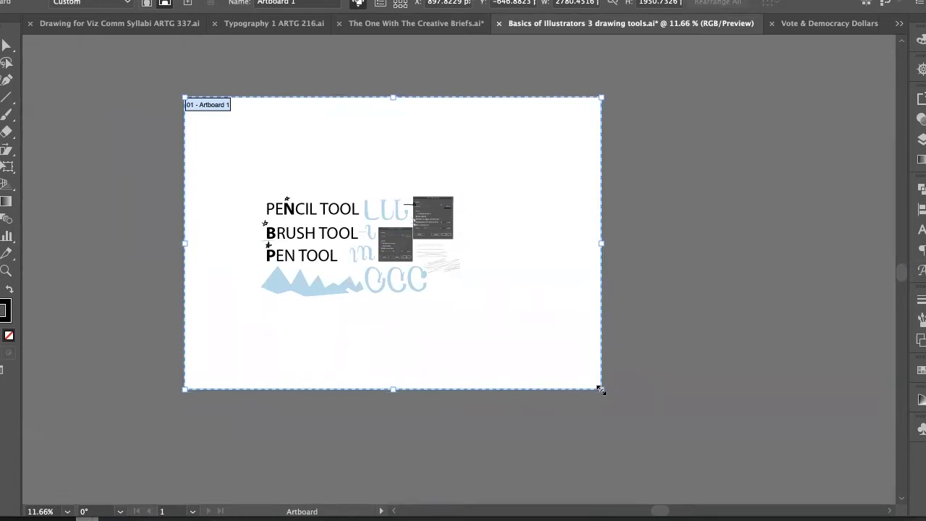
pyautogui.hotkey('ctrl', 'z')
pyautogui.hotkey('ctrl', 'z')
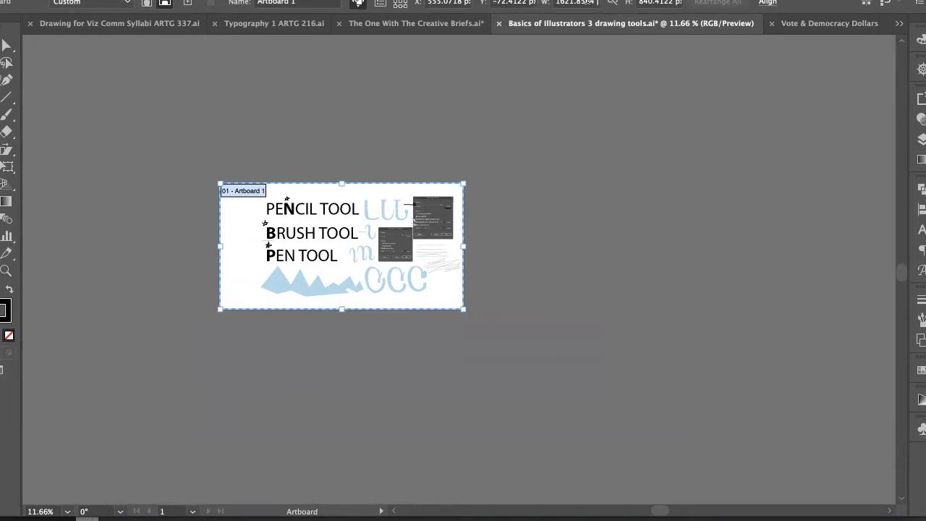
# Lower the artboard's width to 1620 px
pyautogui.click(594, 3)
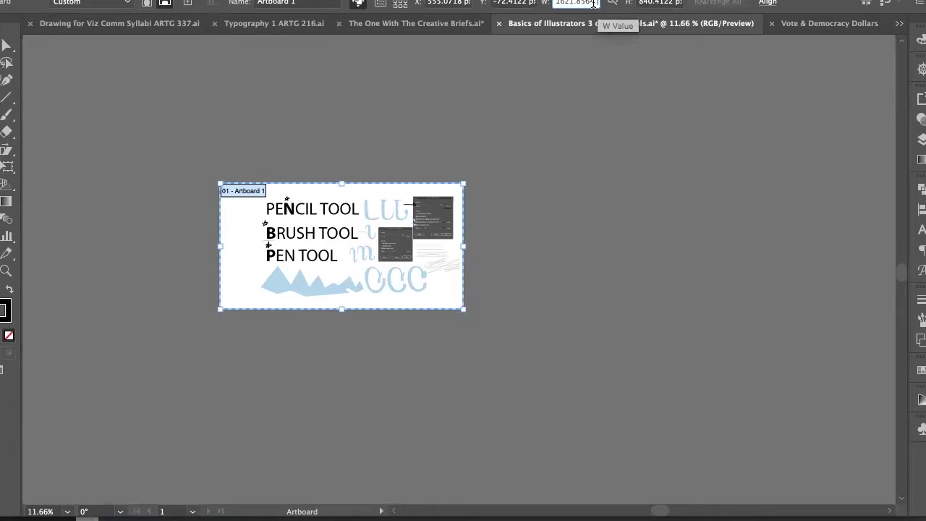
pyautogui.click(593, 4)
pyautogui.press('Down')
pyautogui.click(592, 3)
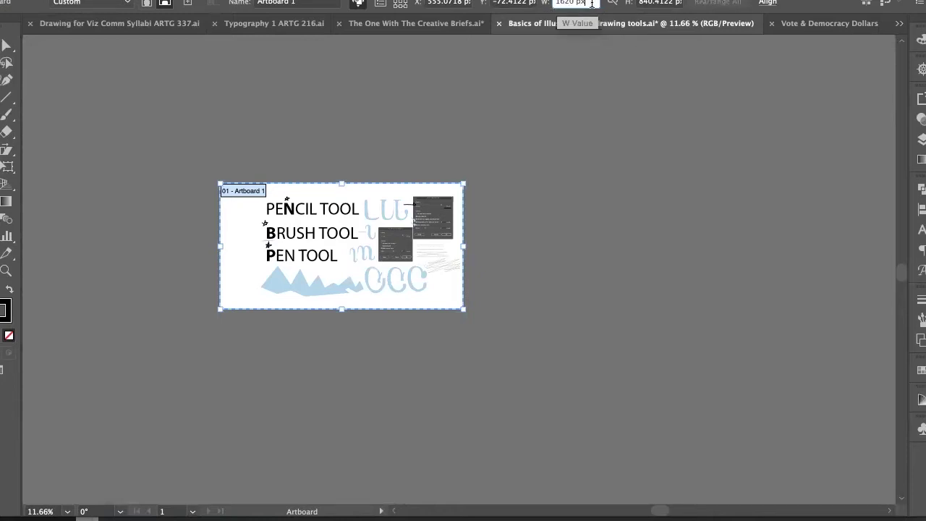
pyautogui.doubleClick(593, 3)
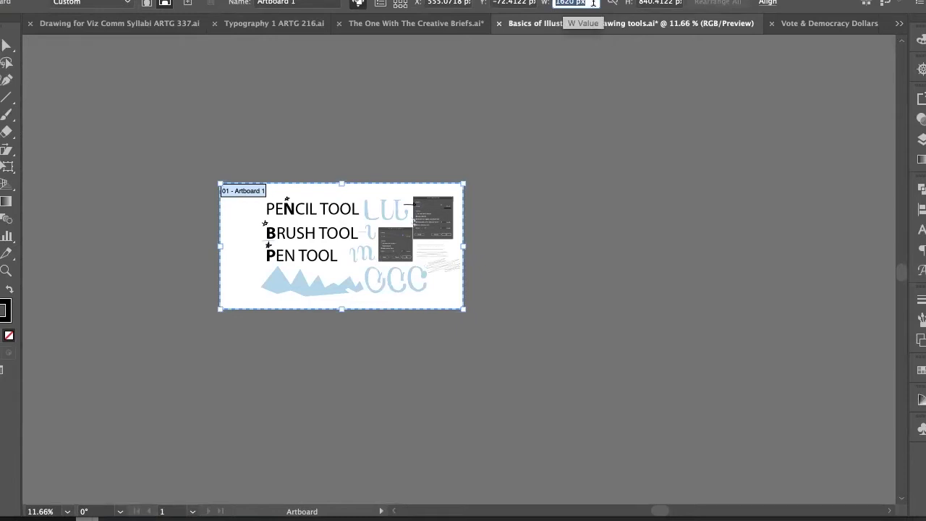
# Set the artboard's width with the calculation 11*2, without a unit
pyautogui.click(593, 3)
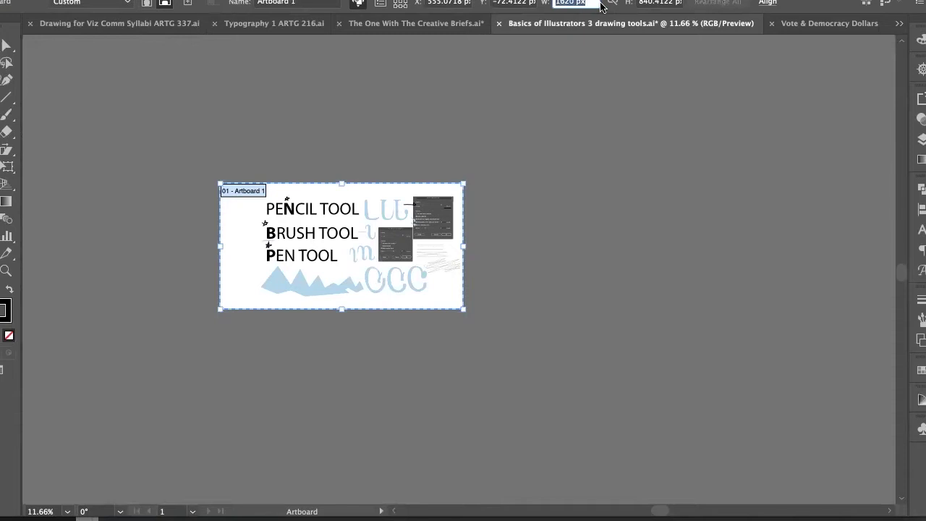
pyautogui.write('11*2')
pyautogui.press('Return')
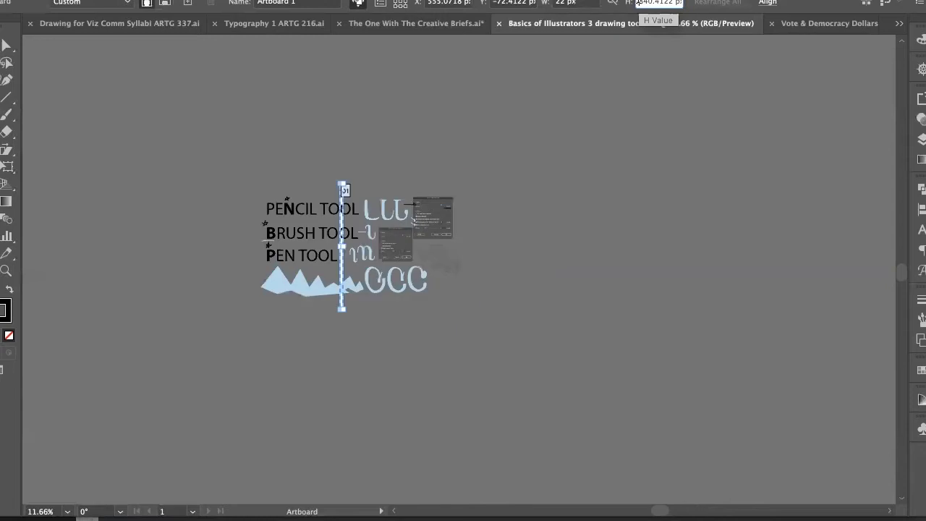
# Set the artboard's width to 22 in
pyautogui.click(570, 3)
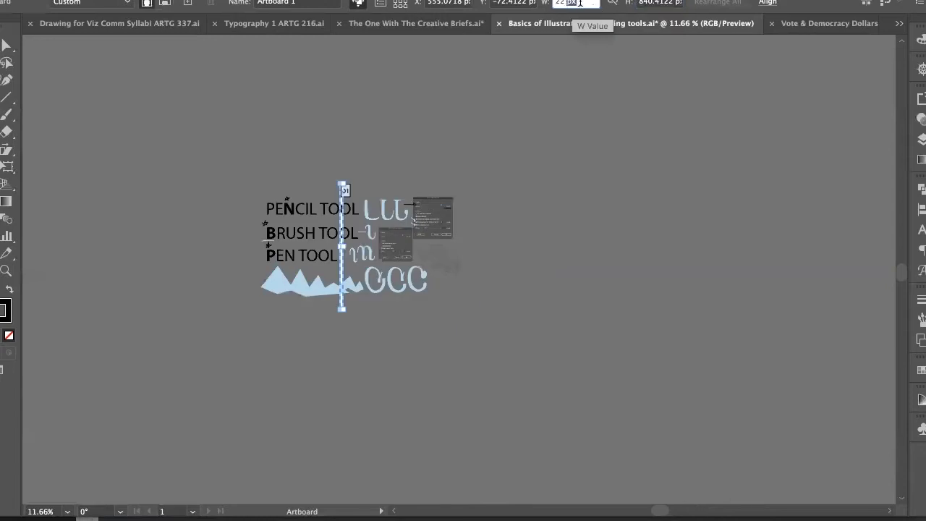
pyautogui.write('22 in')
pyautogui.press('Return')
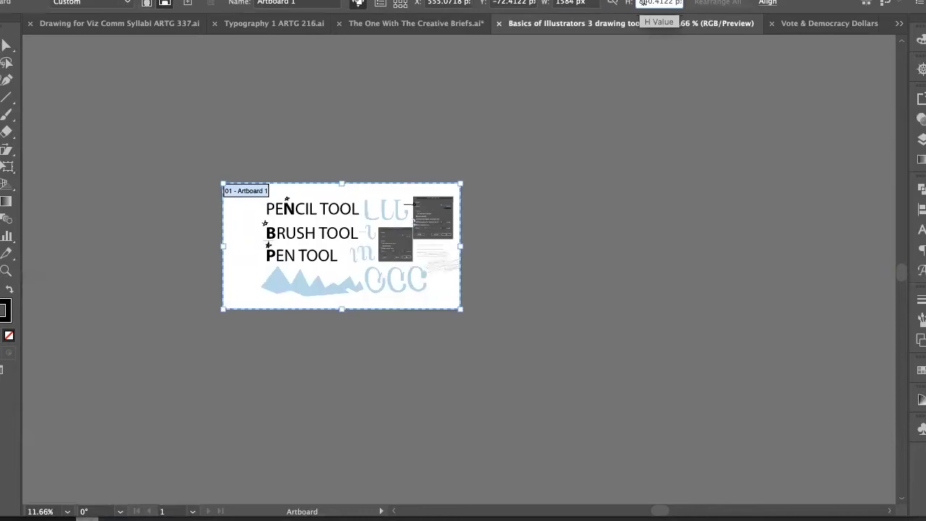
# Set the artboard's width with the calculation 11+11 in
pyautogui.moveTo(590, 4); pyautogui.dragTo(549, 4)
pyautogui.click(588, 3)
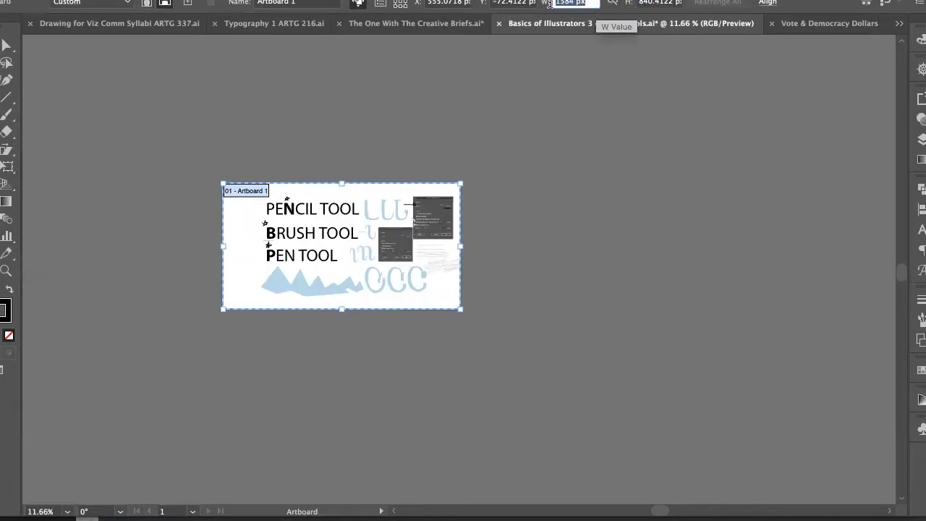
pyautogui.write('11+11 in')
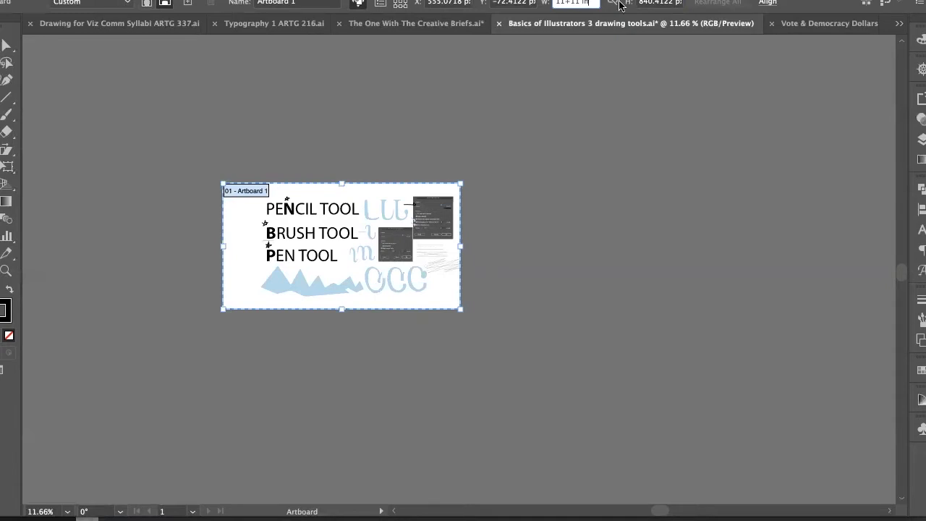
pyautogui.press('Return')
pyautogui.click(553, 4)
pyautogui.click(643, 4)
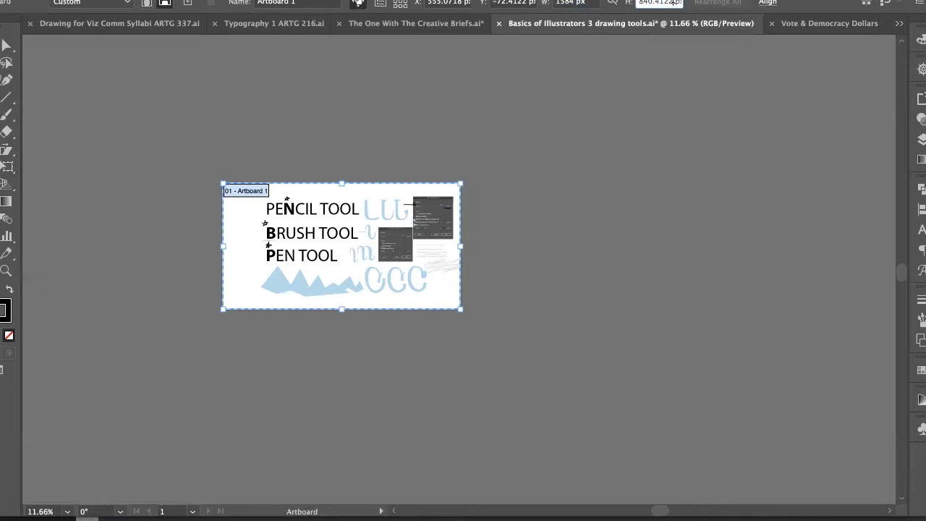
# Clear the stray character from the width value, leave artboard editing for the Selection tool, and reactivate the Artboard tool
pyautogui.click(583, 3)
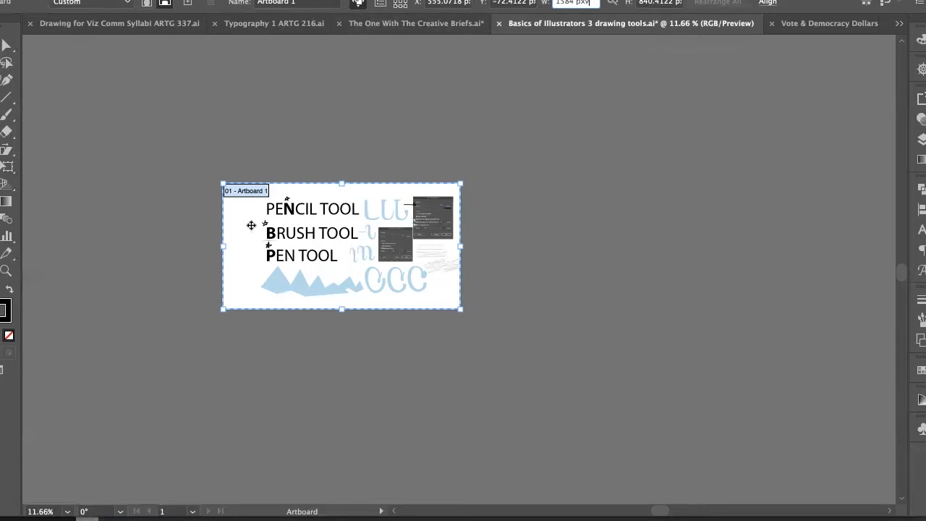
pyautogui.press('BackSpace')
pyautogui.click(7, 46)
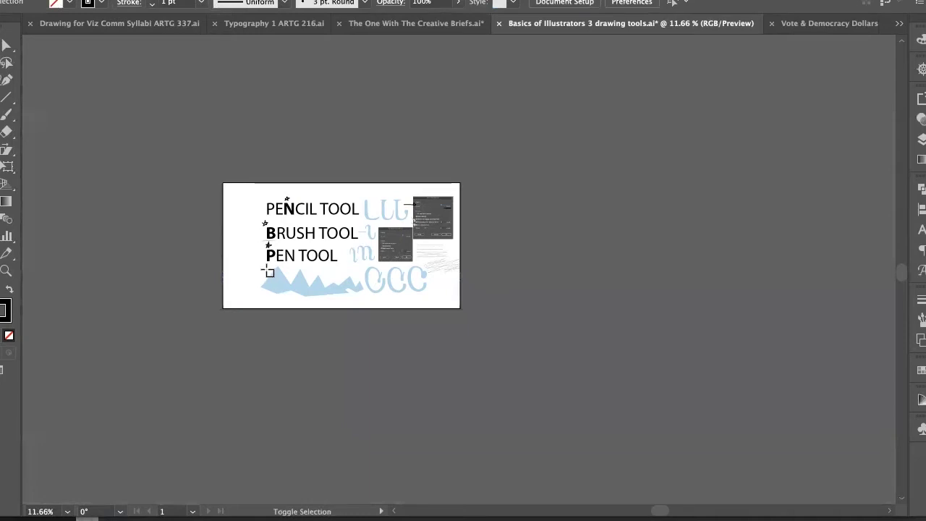
pyautogui.hotkey('shift', 'o')
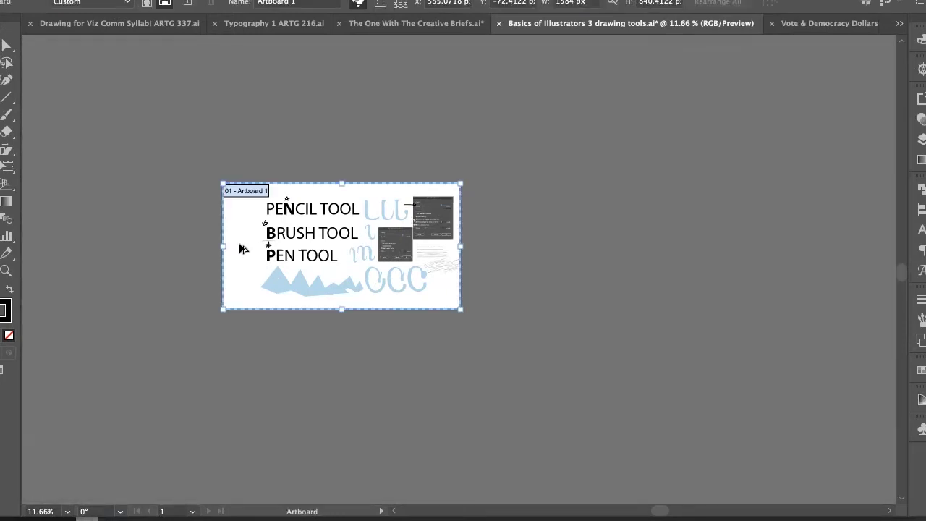
# Duplicate the artboard together with its artwork beside the original, accept the hidden-objects notice, and leave artboard editing
pyautogui.moveTo(239, 249); pyautogui.dragTo(488, 269)
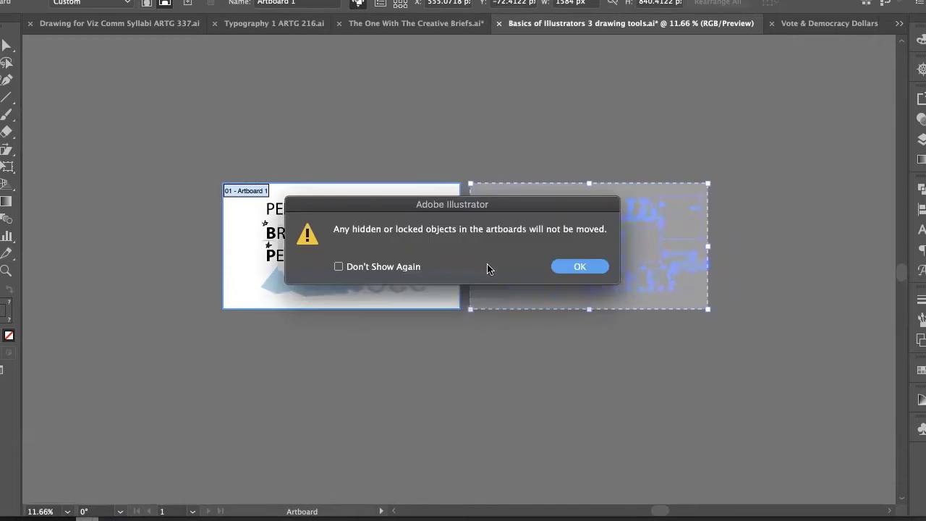
pyautogui.click(590, 273)
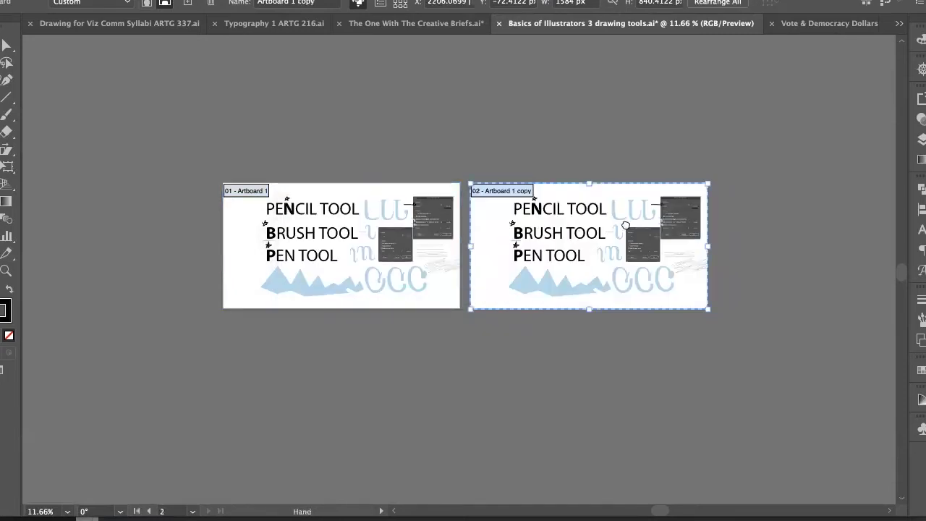
pyautogui.hscroll(2, 681, 164)
pyautogui.press('Escape')
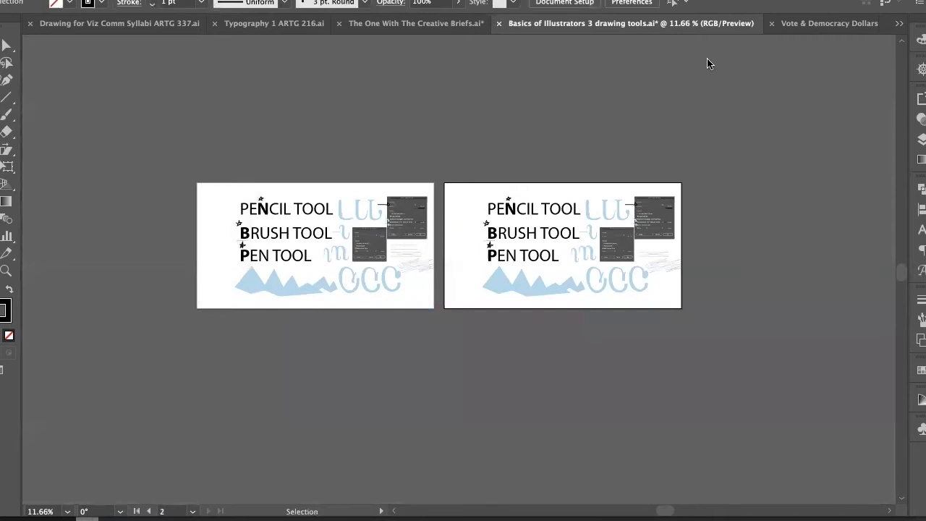
# Check the visibility of Layer 2, lock that layer, and hide the layer list
pyautogui.click(920, 139)
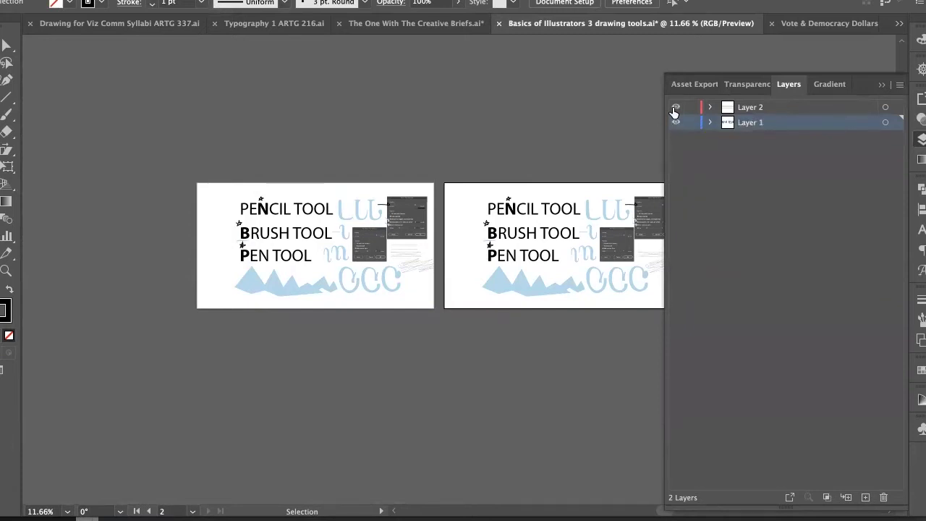
pyautogui.click(675, 107)
pyautogui.click(690, 107)
pyautogui.click(752, 109)
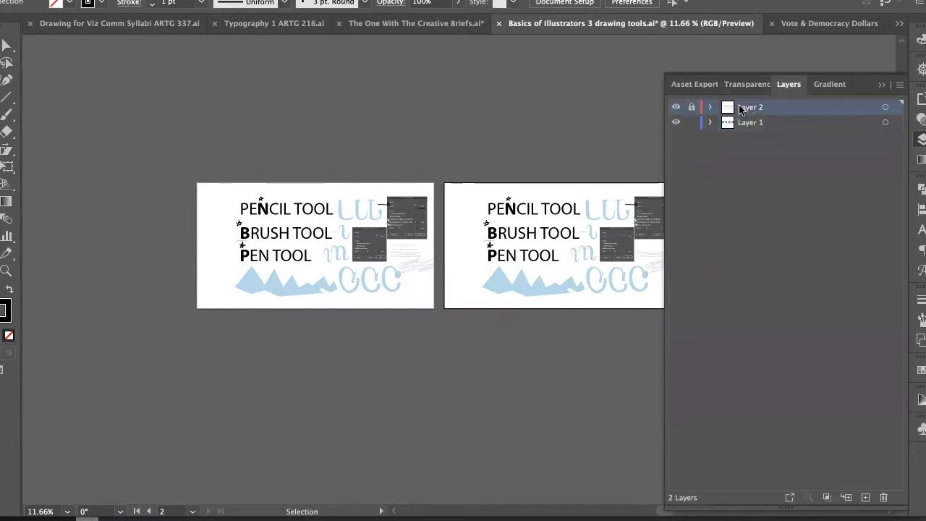
pyautogui.click(920, 138)
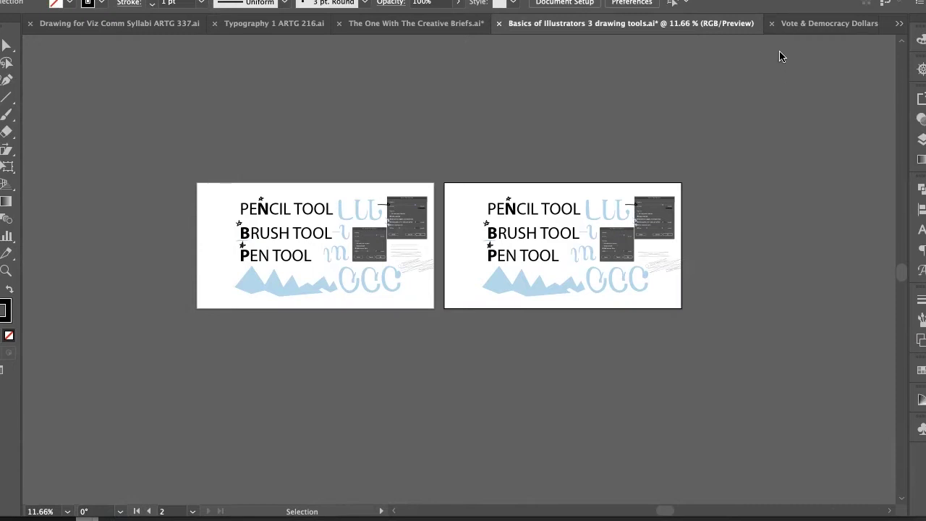
# Undo the recent layer changes and the artboard duplication, leaving only the original artboard
pyautogui.press('a')
pyautogui.press('super+z')
pyautogui.press('super+z')
pyautogui.press('super+z')
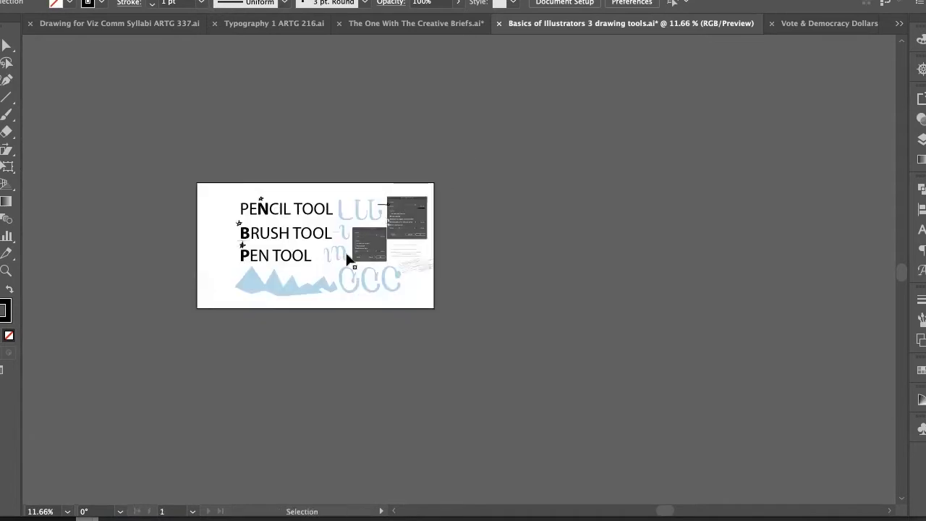
# Duplicate the original artboard with all its artwork beside it using the Artboard tool, and switch back to the Selection tool
pyautogui.keyDown('super'); pyautogui.click(350, 245); pyautogui.keyUp('super')
pyautogui.moveTo(350, 246); pyautogui.dragTo(318, 229)
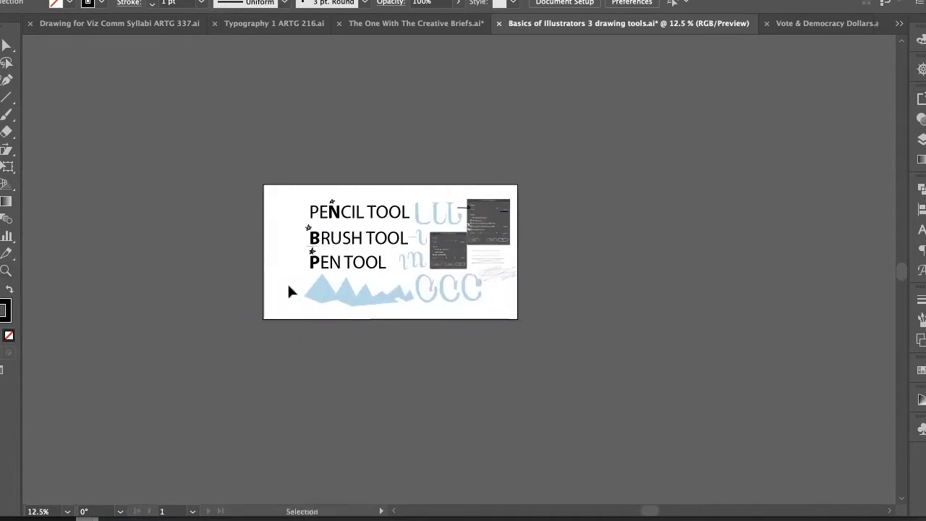
pyautogui.hotkey('shift', 'o')
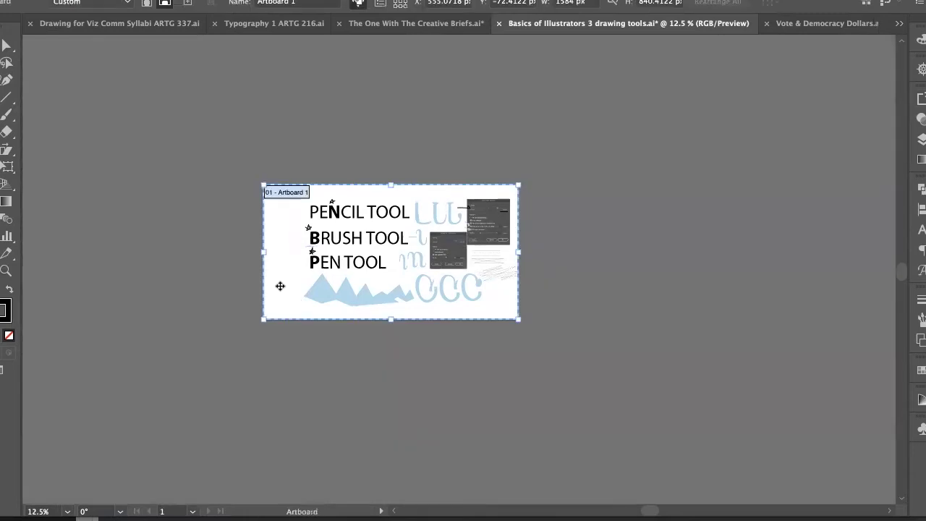
pyautogui.moveTo(282, 291); pyautogui.dragTo(379, 253)
pyautogui.click(569, 264)
pyautogui.press('v')
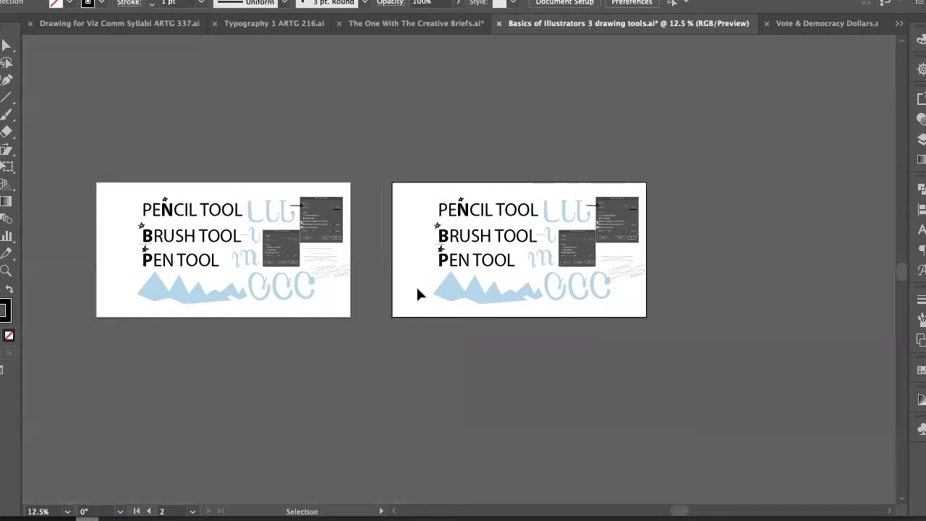
# Delete all artwork on the duplicated artboard, and repeat the selection and deletion after undoing it once
pyautogui.hotkey('ctrl', 'alt', 'a')
pyautogui.press('Delete')
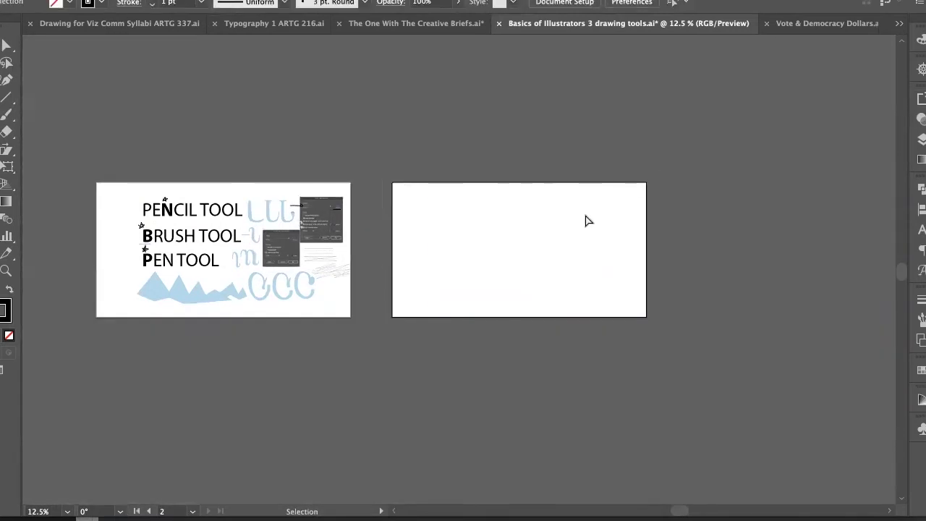
pyautogui.hotkey('ctrl', 'z')
pyautogui.click(378, 329)
pyautogui.hotkey('ctrl', 'alt', 'a')
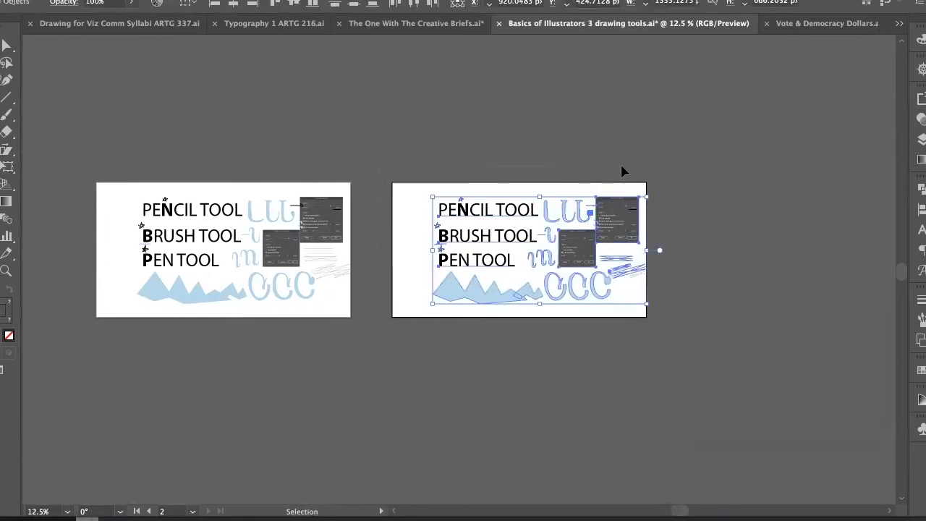
pyautogui.press('Delete')
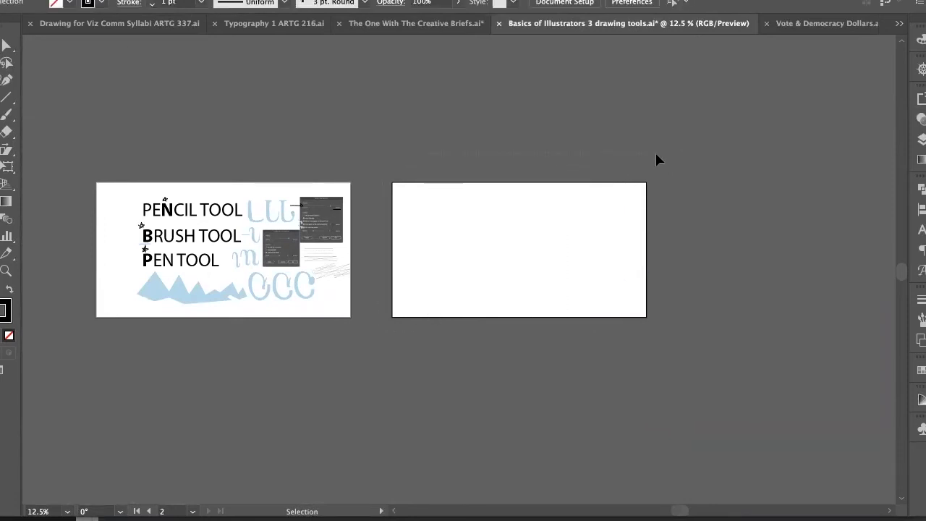
# Undo the artwork deletion and the duplication of the artboard
pyautogui.hotkey('ctrl', 'z')
pyautogui.hotkey('ctrl', 'z')
pyautogui.hotkey('ctrl', 'z')
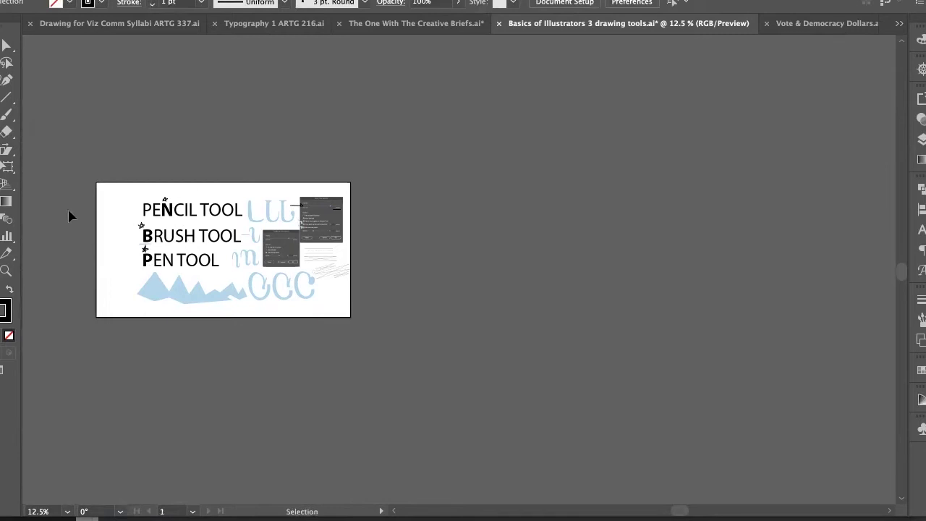
# Duplicate the artboard without its artwork using the Artboard tool, placing the empty copy directly beside the original
pyautogui.hotkey('shift', 'o')
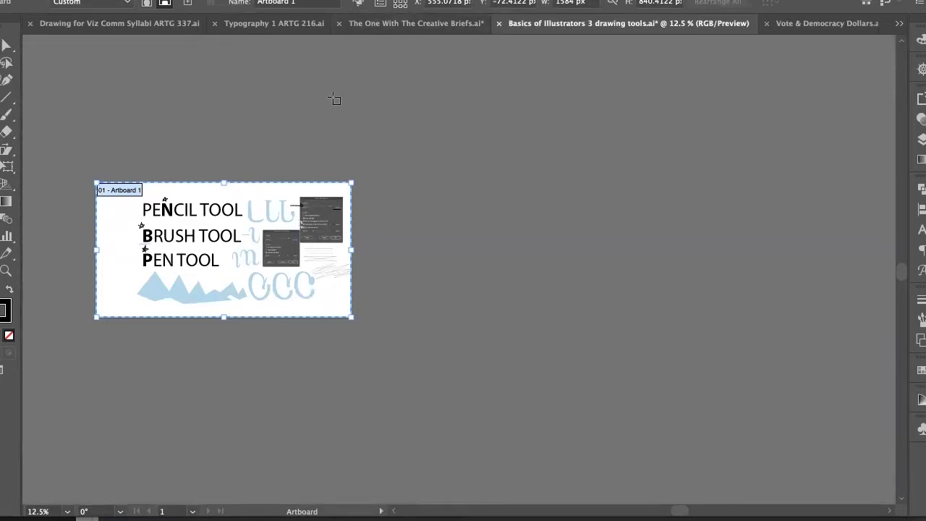
pyautogui.press('v')
pyautogui.hotkey('shift', 'o')
pyautogui.moveTo(132, 258); pyautogui.dragTo(401, 265)
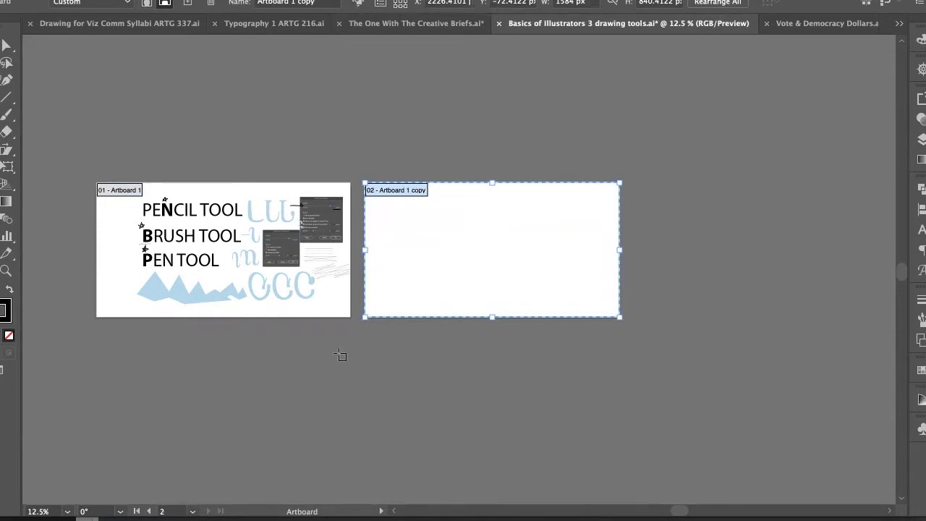
# Draw four artboards freehand: a tall one beside the existing two, about 1834 × 730 px below, 1604 × 374 px and 1568 × 469 px above
pyautogui.moveTo(643, 168); pyautogui.dragTo(882, 426)
pyautogui.moveTo(323, 351); pyautogui.dragTo(619, 467)
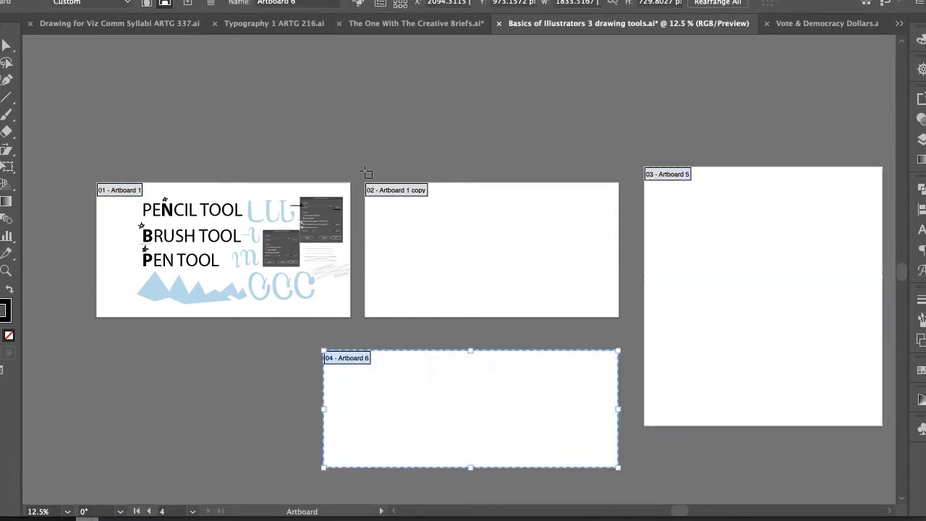
pyautogui.moveTo(358, 170); pyautogui.dragTo(615, 110)
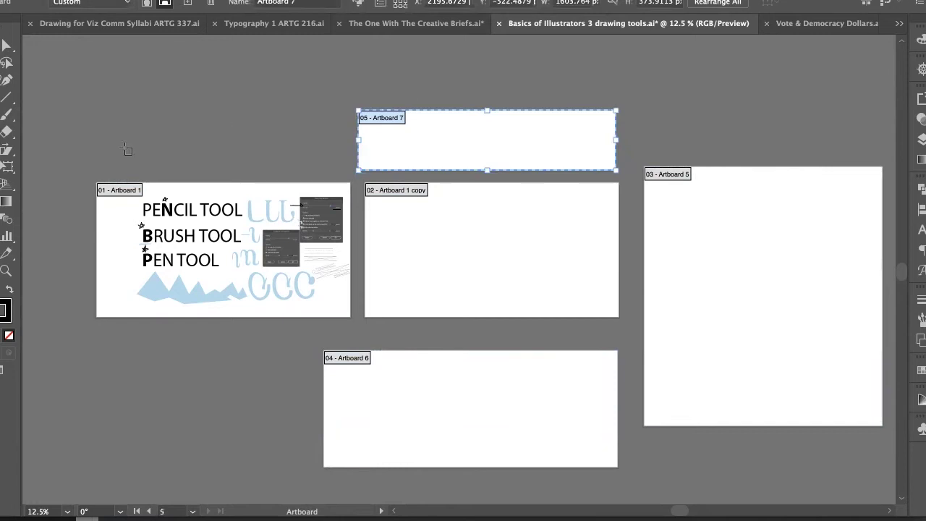
pyautogui.moveTo(97, 173); pyautogui.dragTo(346, 96)
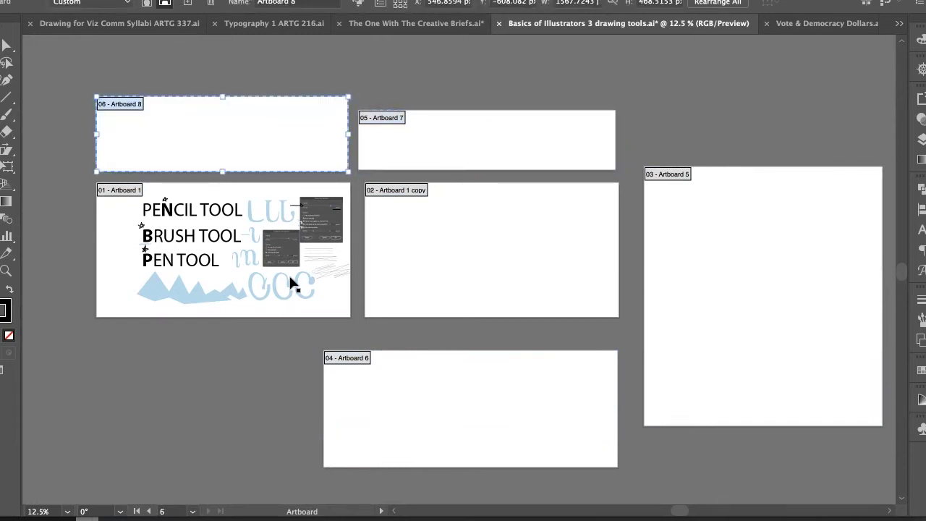
# Delete the four freehand artboards, keeping the original and its empty copy
pyautogui.press('Delete')
pyautogui.press('Delete')
pyautogui.press('Delete')
pyautogui.press('Delete')
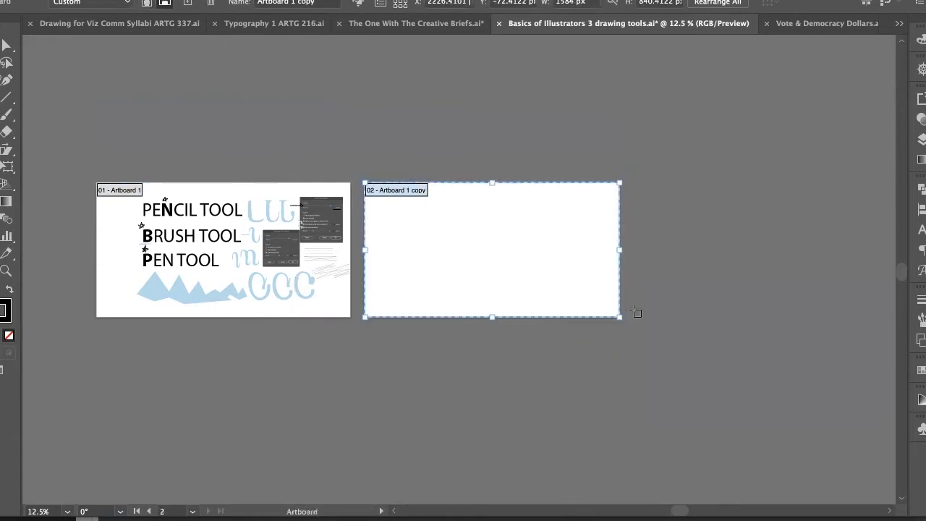
# Enlarge the empty artboard freehand from its lower outer corner to roughly twice its size, and return to the Selection tool
pyautogui.moveTo(618, 316); pyautogui.dragTo(870, 480)
pyautogui.moveTo(677, 416); pyautogui.dragTo(572, 398)
pyautogui.press('v')
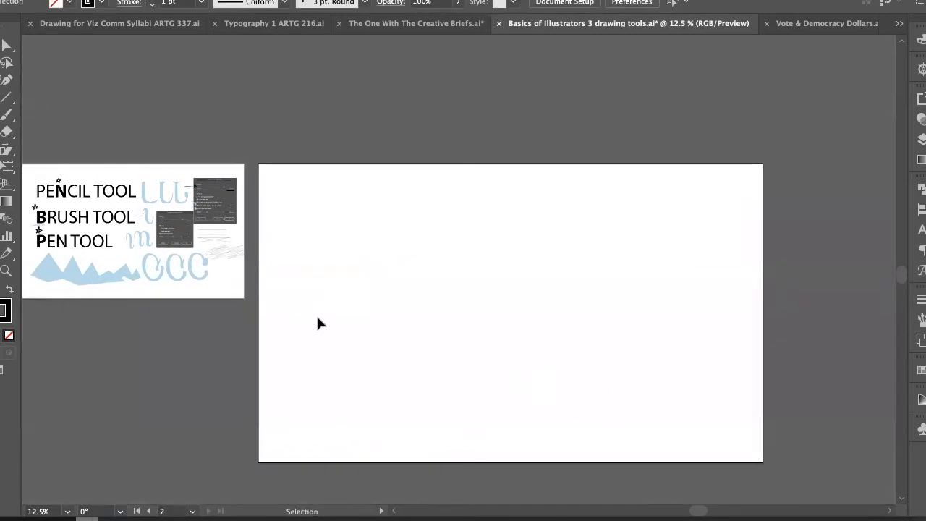
# Unlock Layer 2 and copy the straight group of solid and dashed guidelines from the first artboard onto the empty one
pyautogui.click(920, 144)
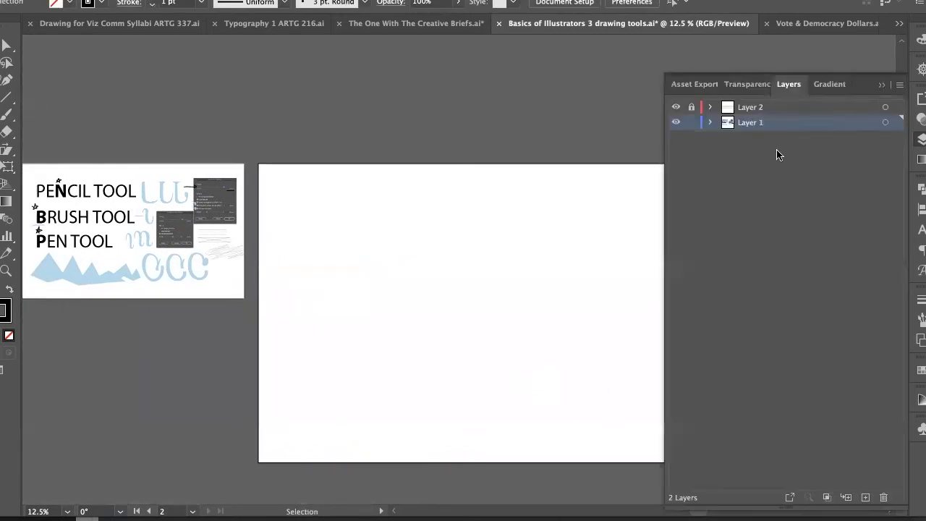
pyautogui.click(724, 108)
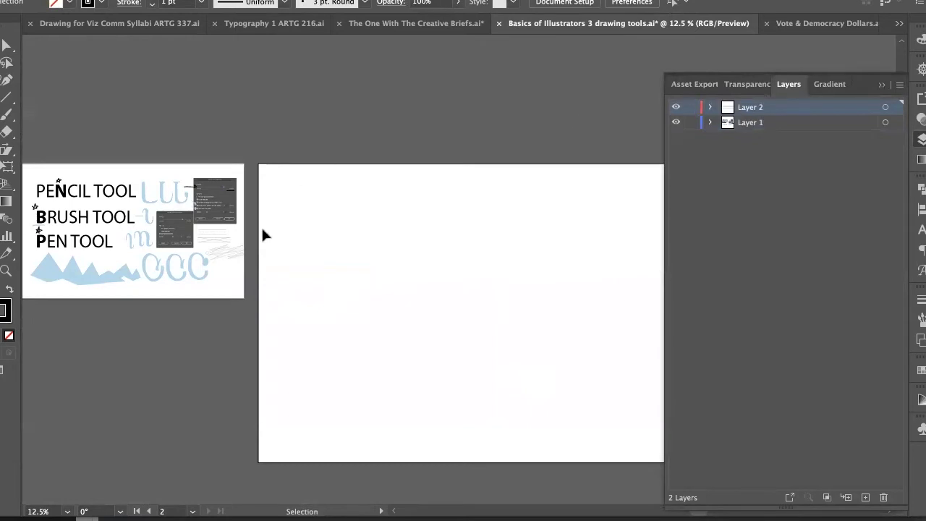
pyautogui.moveTo(211, 236); pyautogui.dragTo(600, 145)
pyautogui.moveTo(259, 252); pyautogui.dragTo(362, 251)
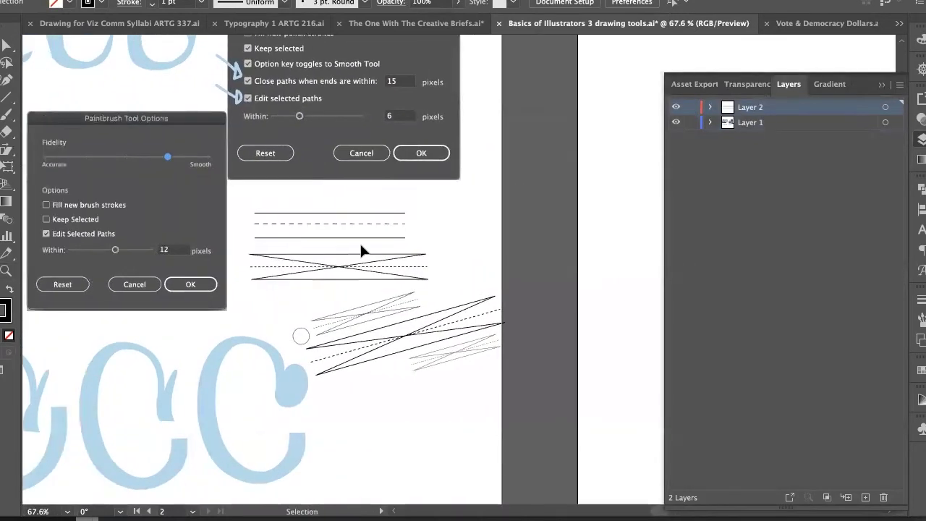
pyautogui.click(381, 214)
pyautogui.moveTo(555, 252); pyautogui.dragTo(99, 248)
pyautogui.moveTo(403, 250); pyautogui.dragTo(135, 252)
pyautogui.press('super+v')
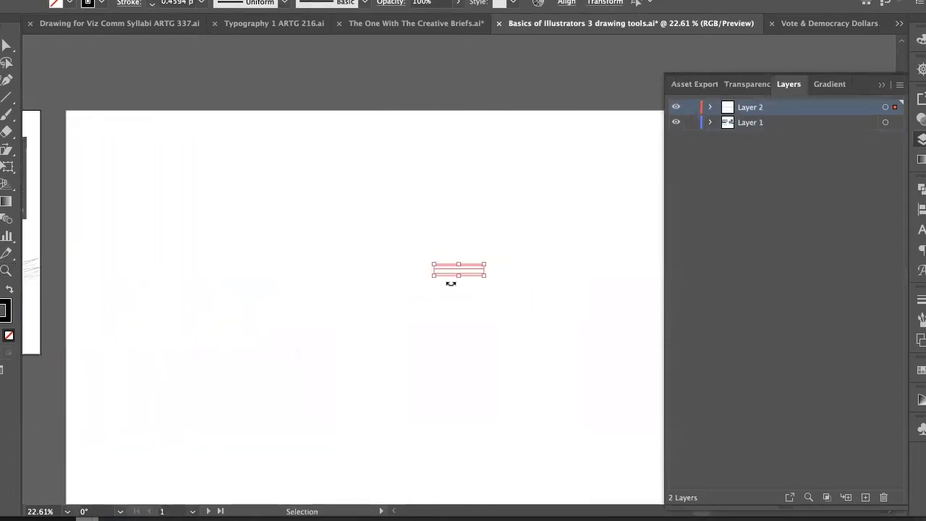
# Scale the pasted guideline group up proportionally, move it to the upper-left area of the empty artboard, and deselect it
pyautogui.moveTo(433, 265); pyautogui.dragTo(191, 181)
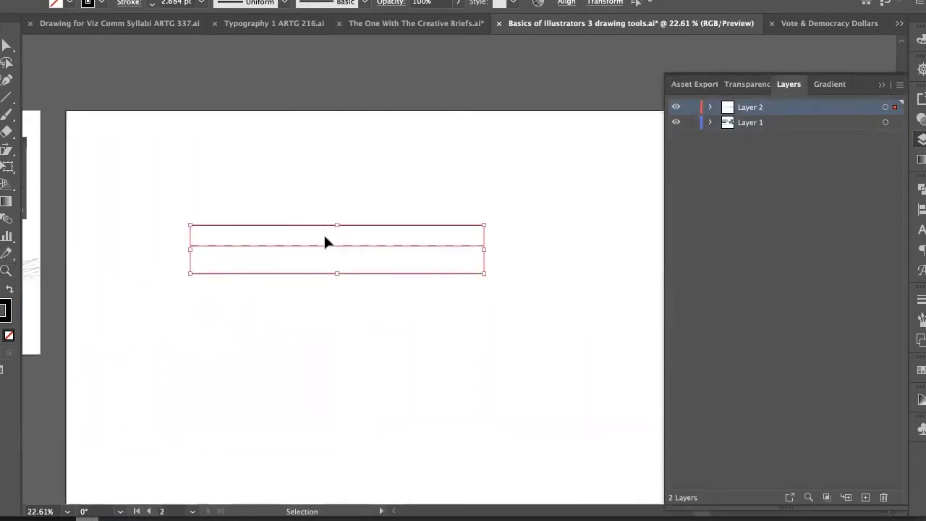
pyautogui.moveTo(325, 242); pyautogui.dragTo(221, 175)
pyautogui.click(266, 290)
pyautogui.moveTo(265, 297); pyautogui.dragTo(206, 158)
pyautogui.click(251, 261)
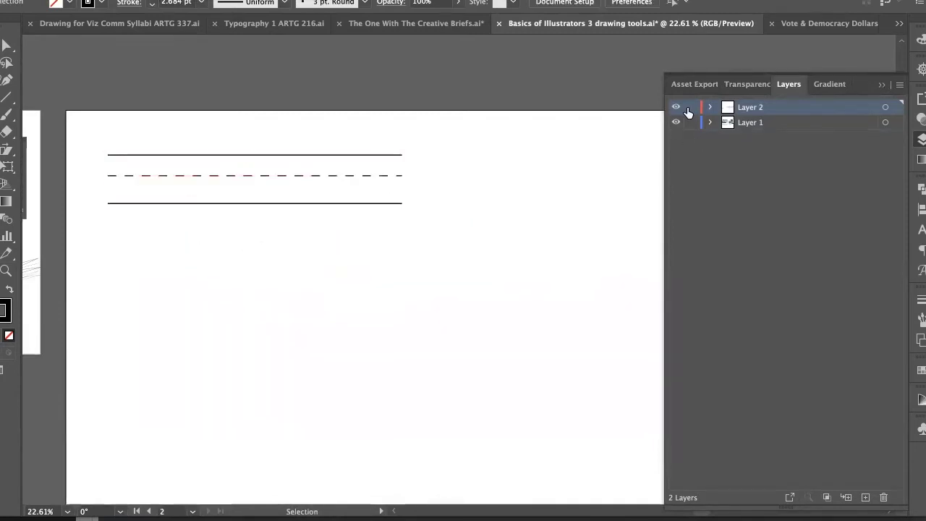
# Lock Layer 2, hide the layer list, and display the layer list again
pyautogui.click(689, 108)
pyautogui.click(922, 140)
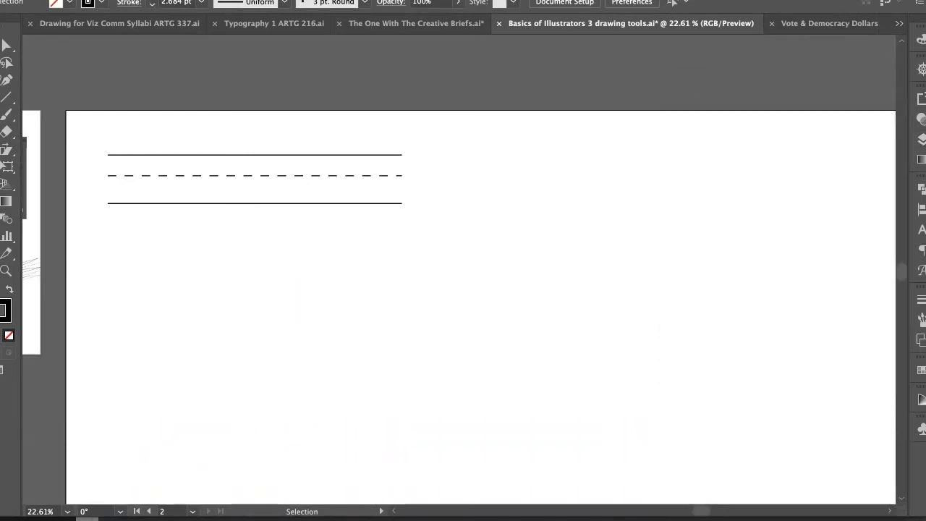
pyautogui.click(319, 0)
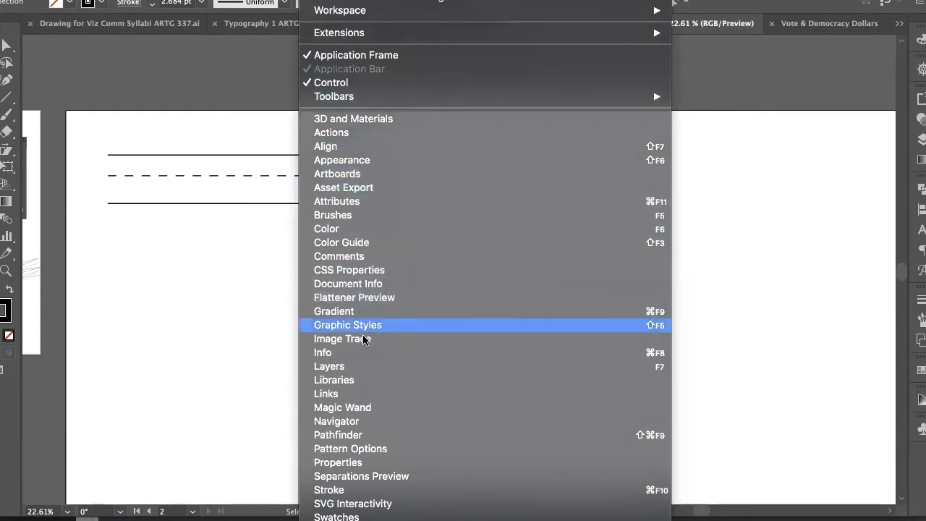
pyautogui.moveTo(346, 518)
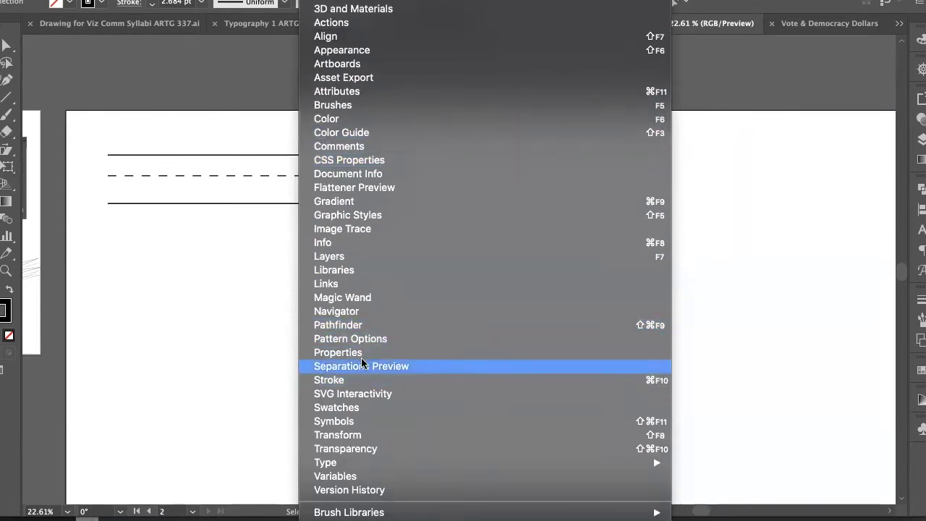
pyautogui.moveTo(345, 463)
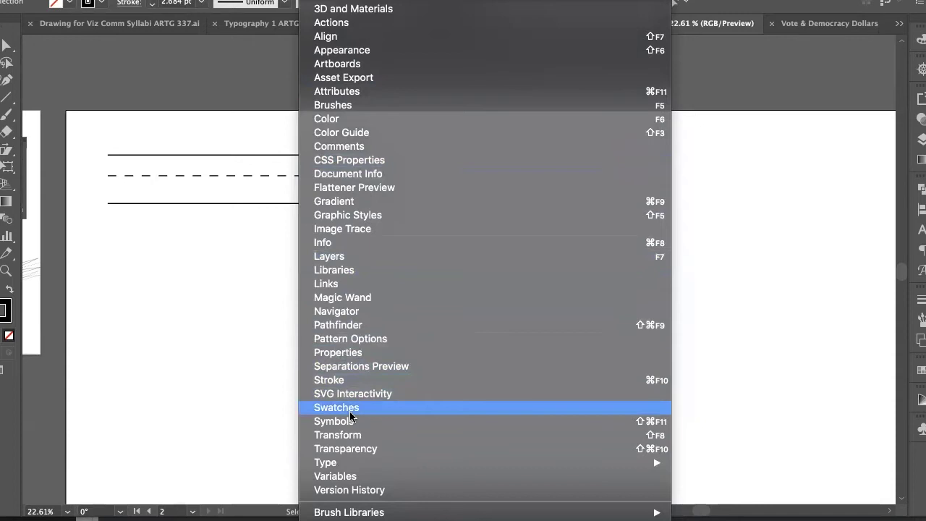
pyautogui.click(354, 257)
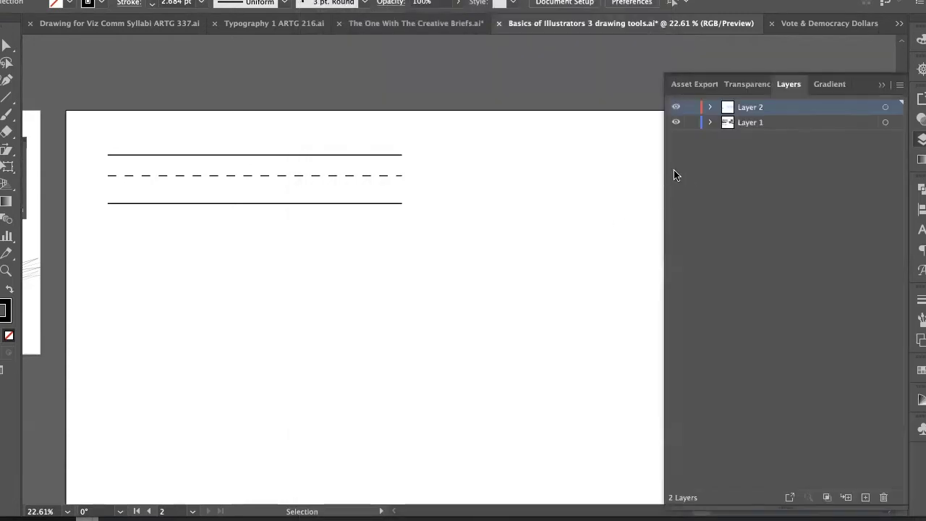
# Enlarge the guideline group proportionally until it spans nearly the full width of the second artboard, and deselect it
pyautogui.click(288, 176)
pyautogui.moveTo(334, 232); pyautogui.dragTo(197, 253)
pyautogui.press('z')
pyautogui.moveTo(363, 296); pyautogui.dragTo(297, 236)
pyautogui.moveTo(235, 238); pyautogui.dragTo(291, 254)
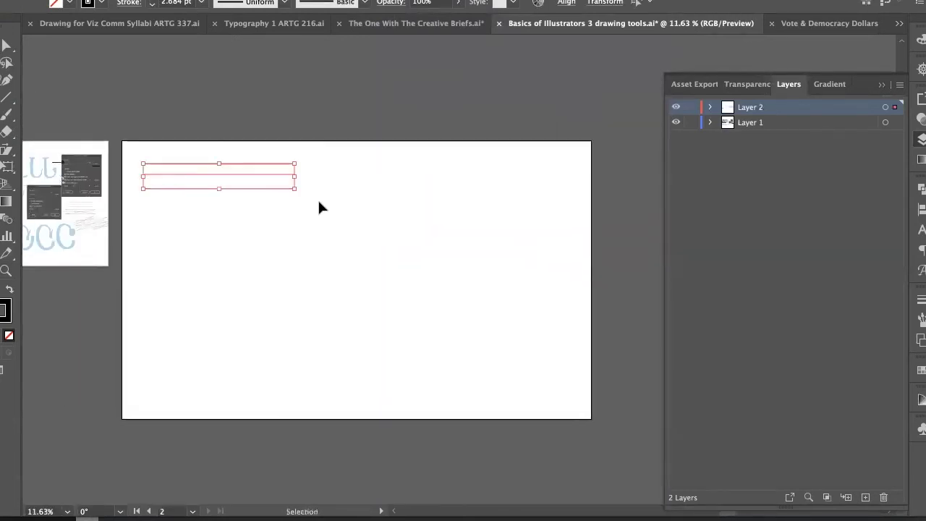
pyautogui.moveTo(295, 189); pyautogui.dragTo(571, 291)
pyautogui.click(558, 293)
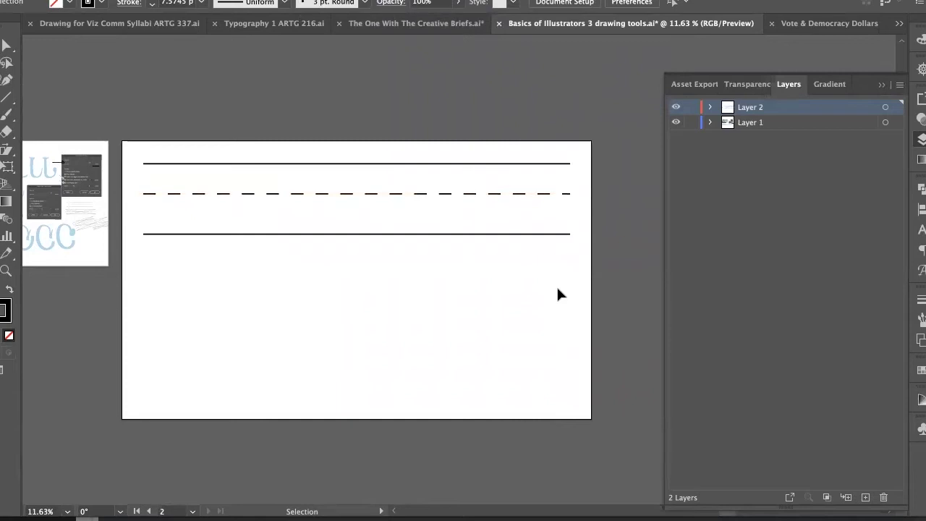
pyautogui.moveTo(327, 264); pyautogui.dragTo(362, 174)
pyautogui.click(340, 276)
pyautogui.moveTo(364, 246); pyautogui.dragTo(369, 235)
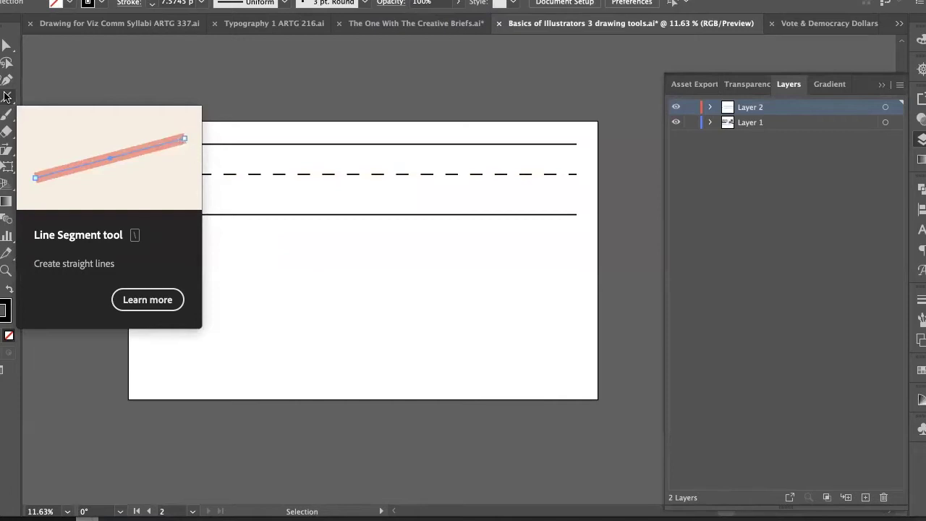
# Draw a straight horizontal line below the existing guidelines, spanning the same width, with the Line Segment tool
pyautogui.click(6, 96)
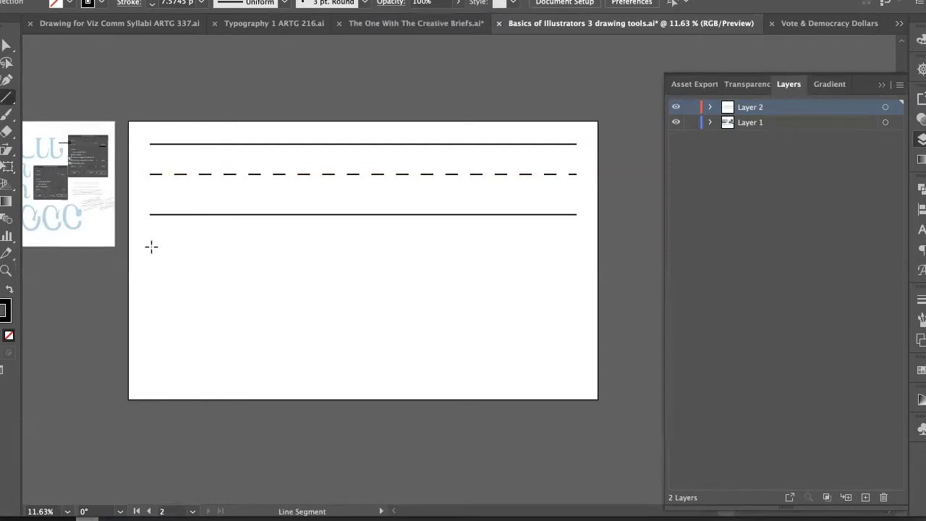
pyautogui.moveTo(152, 247); pyautogui.dragTo(576, 247)
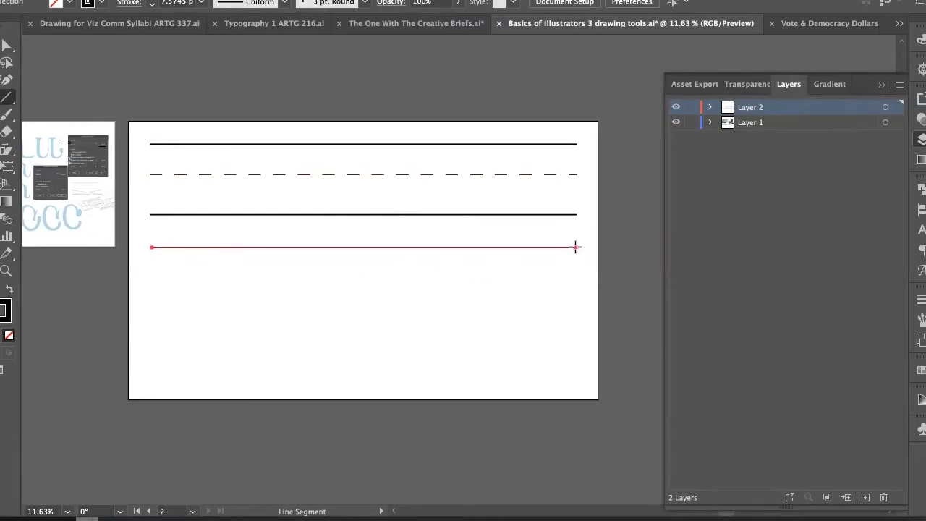
pyautogui.moveTo(572, 248); pyautogui.dragTo(390, 326)
pyautogui.press('shift')
pyautogui.press('shift')
pyautogui.press('shift')
pyautogui.moveTo(445, 309); pyautogui.dragTo(576, 271)
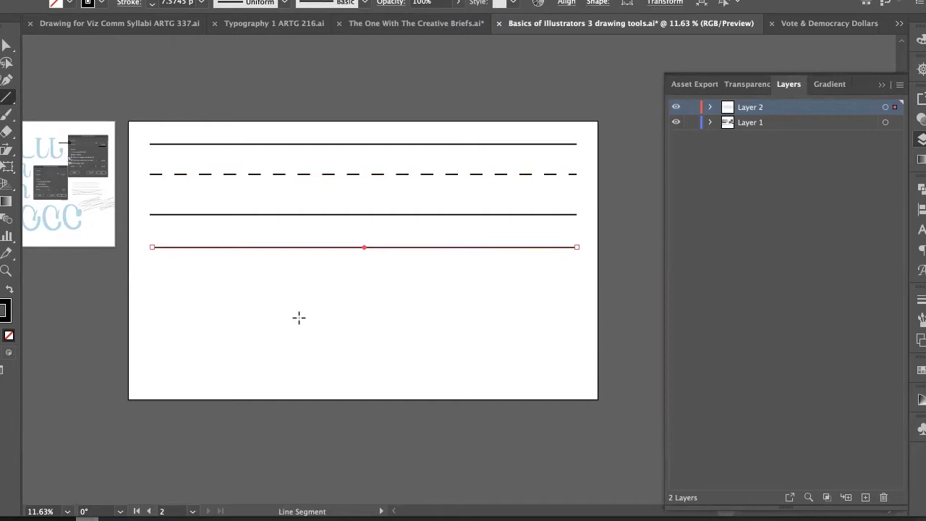
pyautogui.press('v')
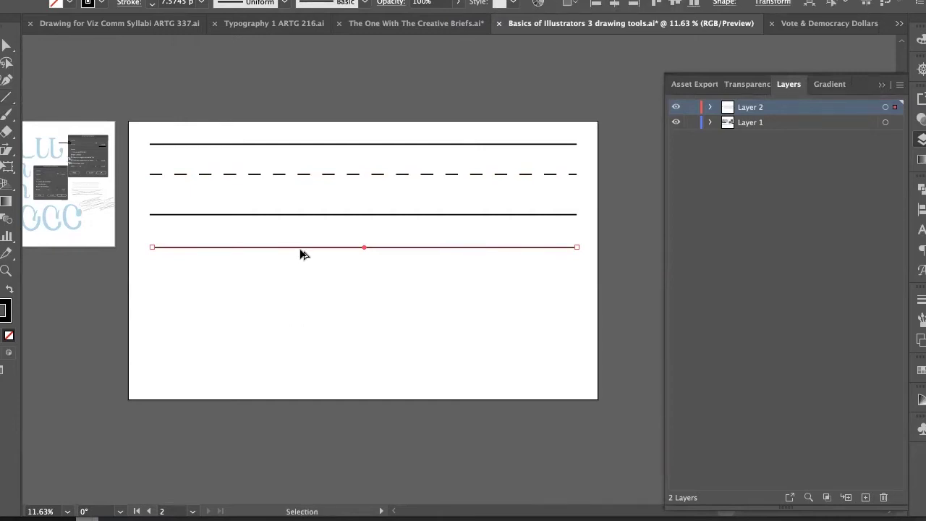
pyautogui.moveTo(300, 251); pyautogui.dragTo(296, 335)
pyautogui.hotkey('ctrl', 'z')
# Draw a second horizontal line of the same width near the artboard's lower edge, and deselect it
pyautogui.click(5, 97)
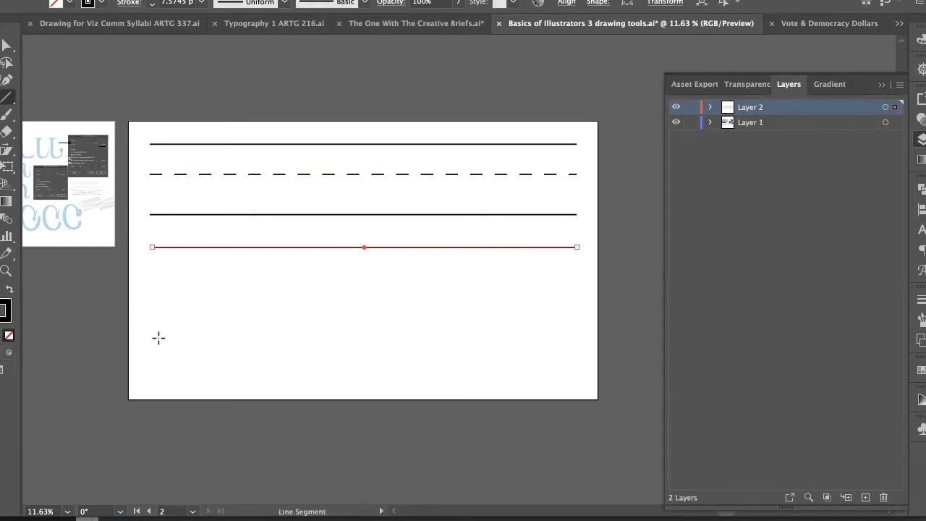
pyautogui.moveTo(152, 342); pyautogui.dragTo(577, 335)
pyautogui.press('v')
pyautogui.click(405, 312)
# Add the text label BASE LINE at the start of the lowest line and scale it up to a readable size
pyautogui.press('z')
pyautogui.click(225, 315)
pyautogui.click(409, 290)
pyautogui.moveTo(409, 290); pyautogui.dragTo(315, 303)
pyautogui.press('v')
pyautogui.press('t')
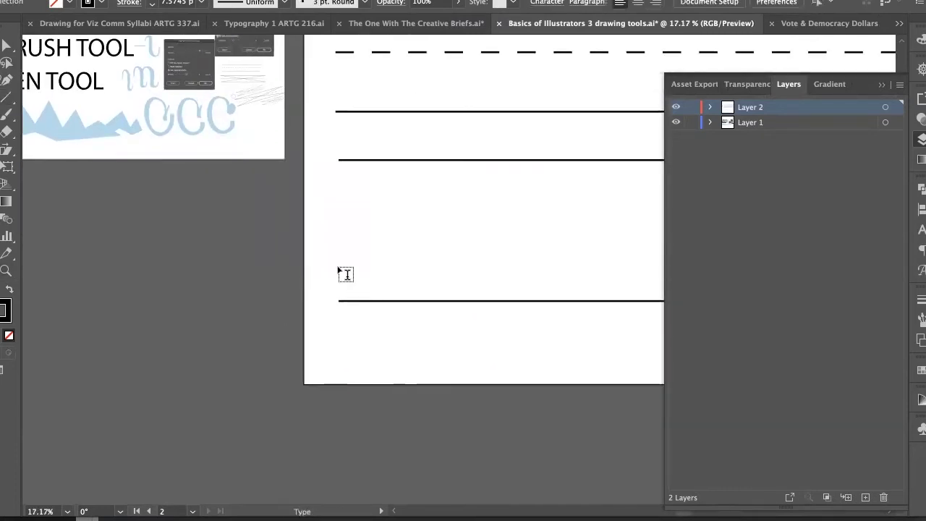
pyautogui.click(338, 266)
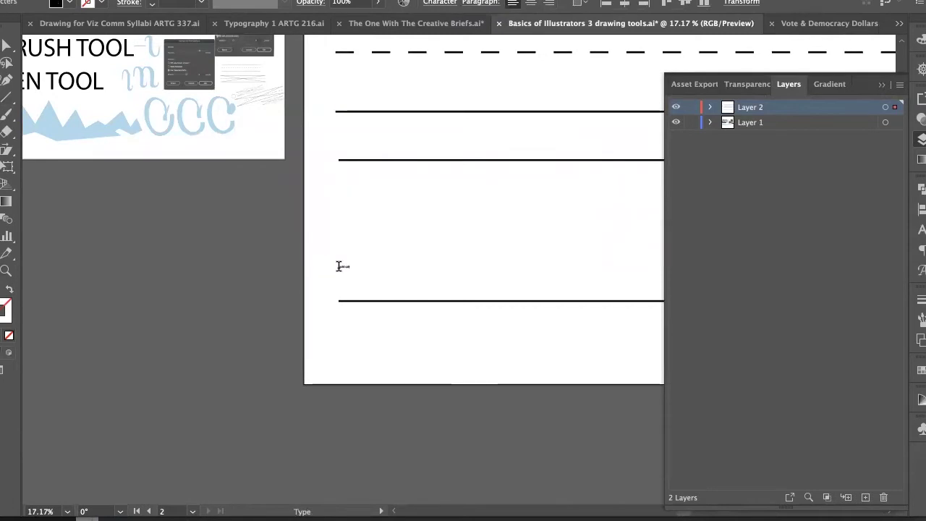
pyautogui.press('Escape')
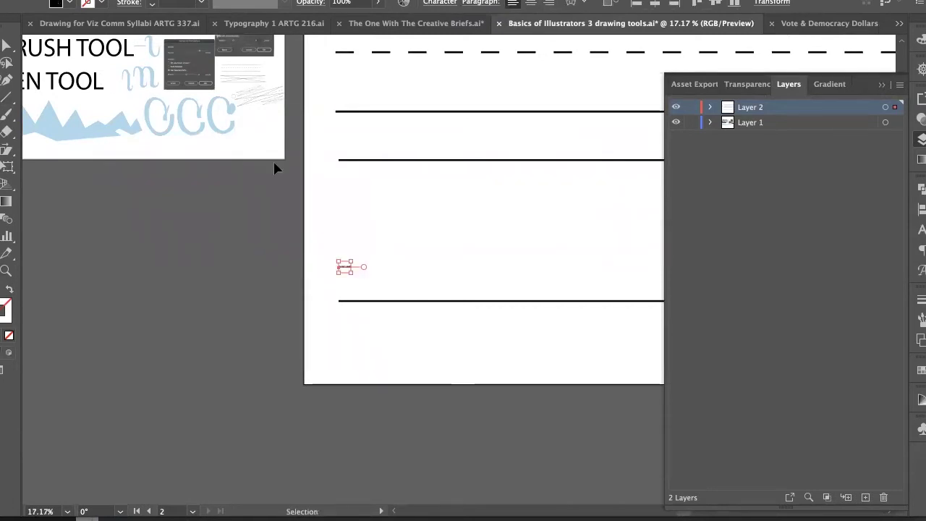
pyautogui.moveTo(354, 260); pyautogui.dragTo(494, 198)
# Duplicate the BASE LINE label onto the first newly drawn line above it and change the copy's text to CAP HEIGHT
pyautogui.moveTo(383, 254); pyautogui.dragTo(388, 145)
pyautogui.tripleClick(388, 145)
pyautogui.write('CAP HEIGHT')
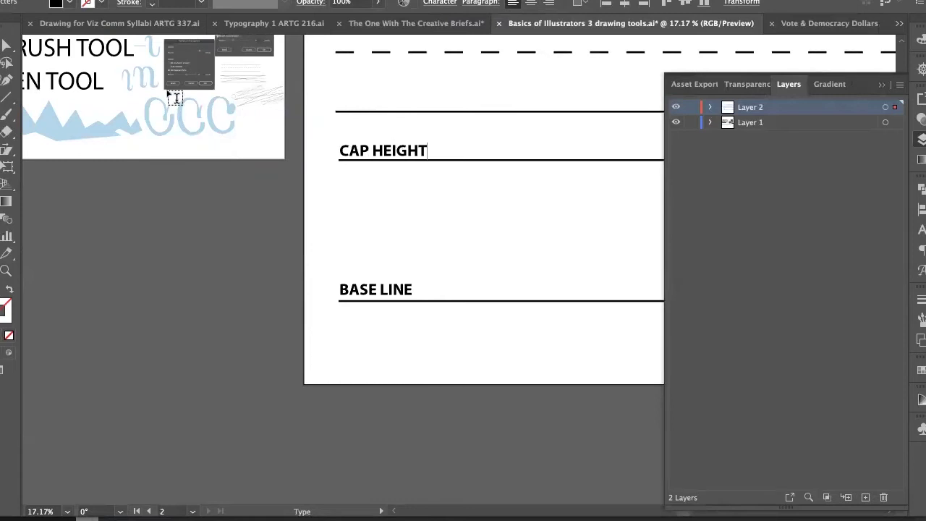
pyautogui.press('Escape')
# Copy the BASE LINE label onto the upper set's bottom guideline and the CAP HEIGHT label onto its top guideline
pyautogui.keyDown('alt'); pyautogui.keyDown('super'); pyautogui.click(334, 140); pyautogui.keyUp('super'); pyautogui.keyUp('alt')
pyautogui.moveTo(431, 183); pyautogui.dragTo(159, 202)
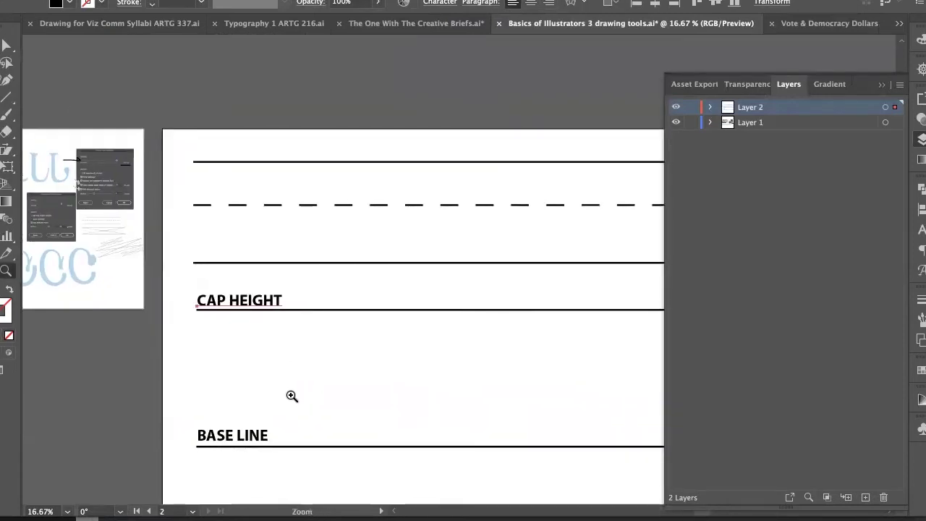
pyautogui.moveTo(248, 442); pyautogui.dragTo(254, 254)
pyautogui.moveTo(262, 308); pyautogui.dragTo(241, 153)
pyautogui.moveTo(419, 292); pyautogui.dragTo(289, 288)
pyautogui.keyDown('alt'); pyautogui.keyDown('super'); pyautogui.click(403, 316); pyautogui.keyUp('super'); pyautogui.keyUp('alt')
pyautogui.moveTo(389, 315); pyautogui.dragTo(228, 310)
pyautogui.moveTo(295, 325); pyautogui.dragTo(324, 324)
pyautogui.press('v')
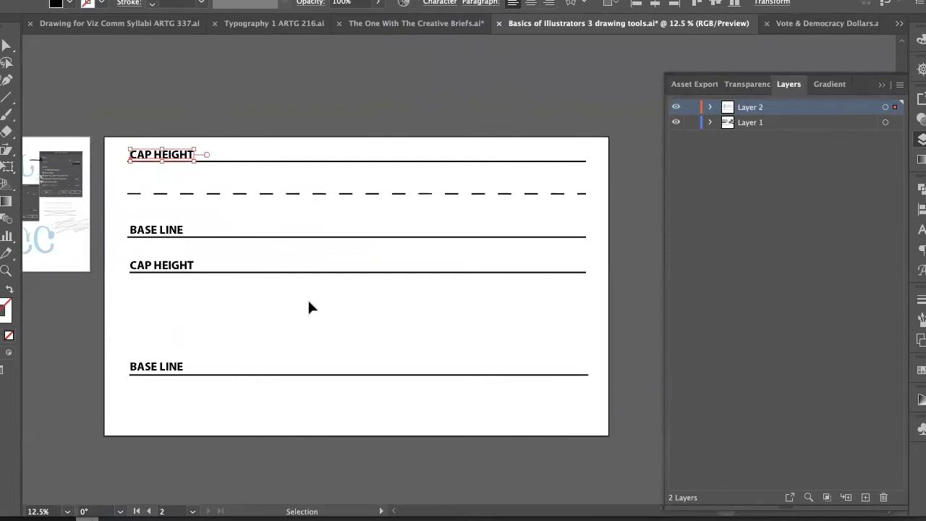
# Duplicate the upper BASE LINE label onto the dashed guideline and change the copy's text to X-HEIGHT
pyautogui.click(171, 232)
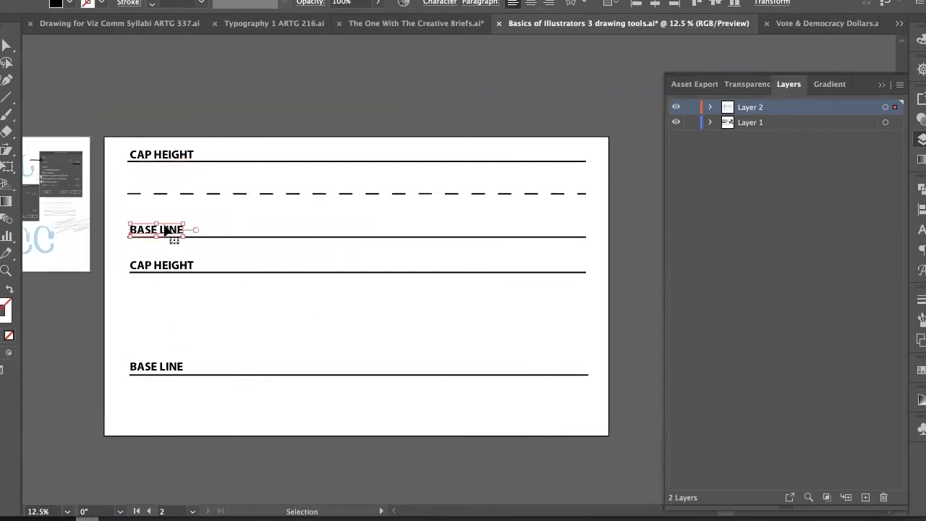
pyautogui.keyDown('alt'); pyautogui.keyDown('shift'); pyautogui.moveTo(173, 229); pyautogui.dragTo(173, 185); pyautogui.keyUp('shift'); pyautogui.keyUp('alt')
pyautogui.tripleClick(171, 184)
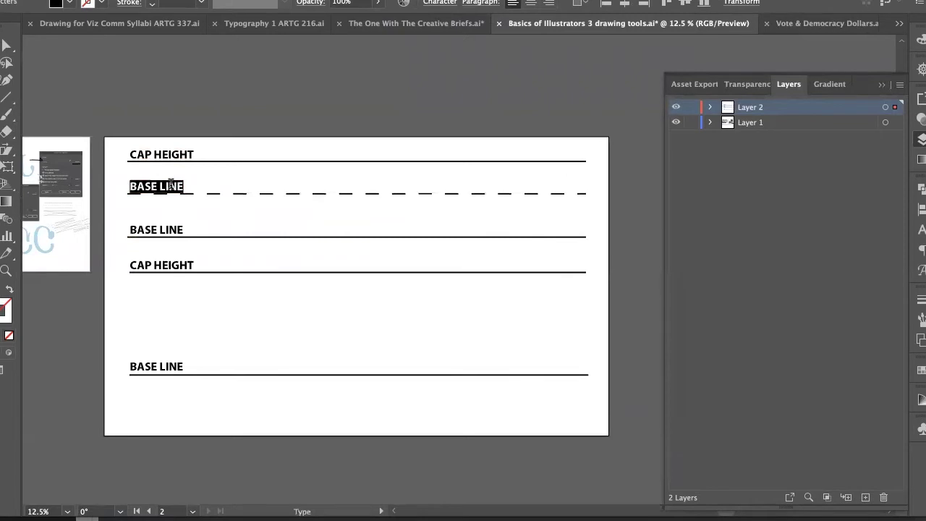
pyautogui.write('X HEIGHT')
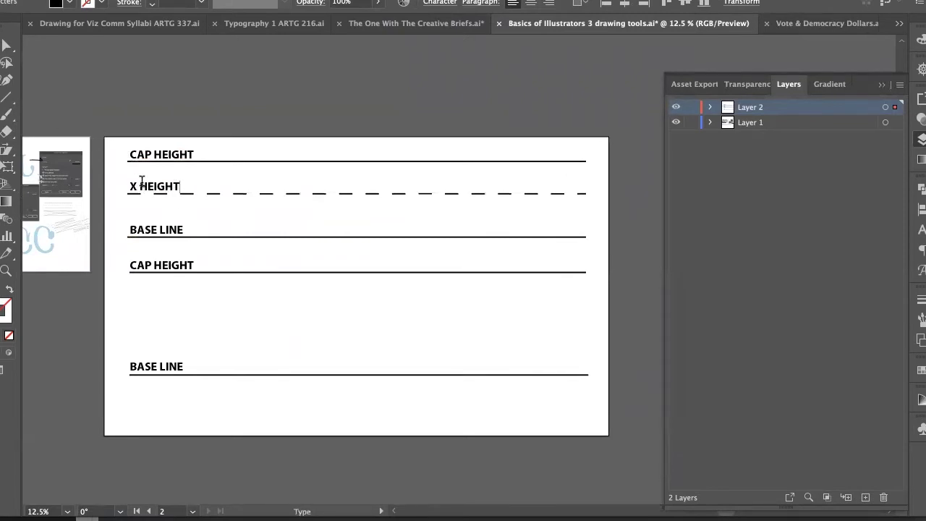
pyautogui.click(142, 180)
pyautogui.press('BackSpace')
pyautogui.write('-')
pyautogui.click(3, 52)
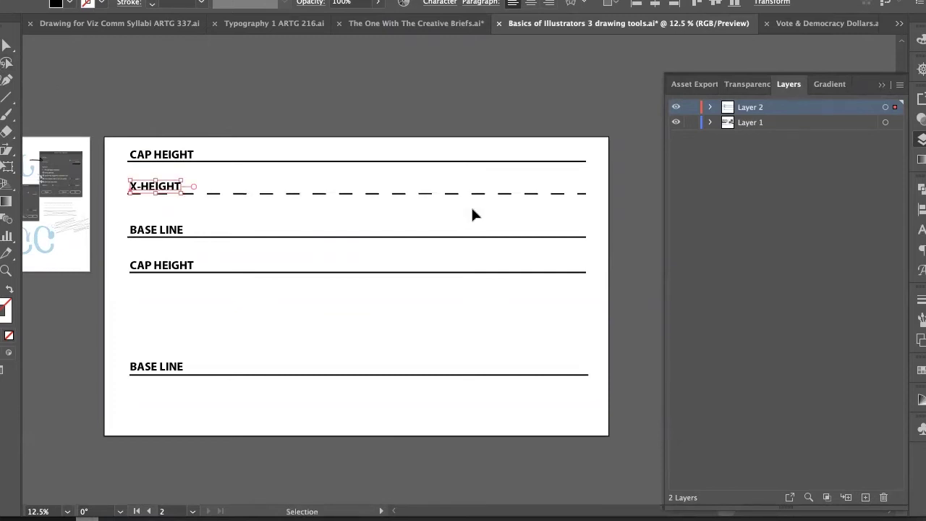
# Duplicate the dashed guideline between the lower CAP HEIGHT and BASE LINE lines, align it with their start, and deselect it
pyautogui.click(319, 201)
pyautogui.click(319, 198)
pyautogui.moveTo(333, 196); pyautogui.dragTo(324, 328)
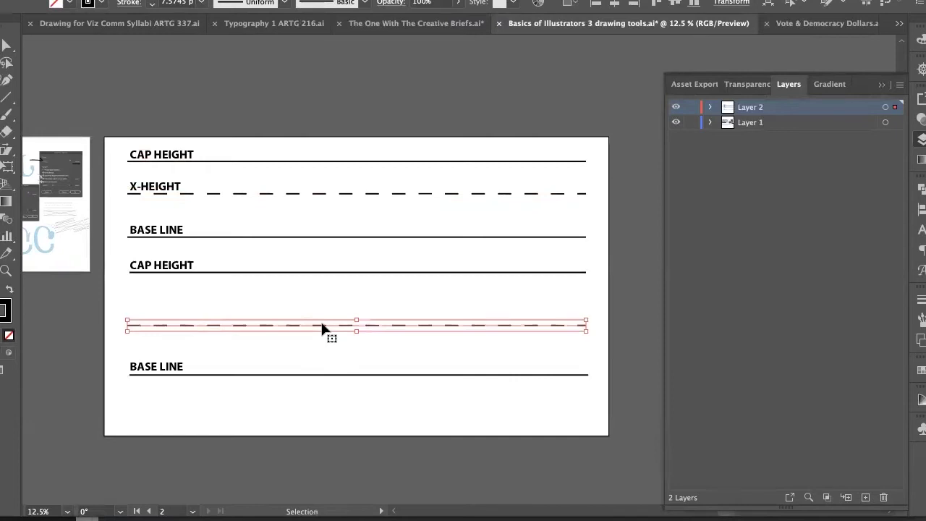
pyautogui.moveTo(321, 324)
pyautogui.mouseDown()
pyautogui.moveTo(323, 301)
pyautogui.moveTo(324, 338)
pyautogui.moveTo(325, 301)
pyautogui.moveTo(329, 342)
pyautogui.moveTo(326, 294)
pyautogui.moveTo(327, 340)
pyautogui.moveTo(326, 306)
pyautogui.mouseUp()
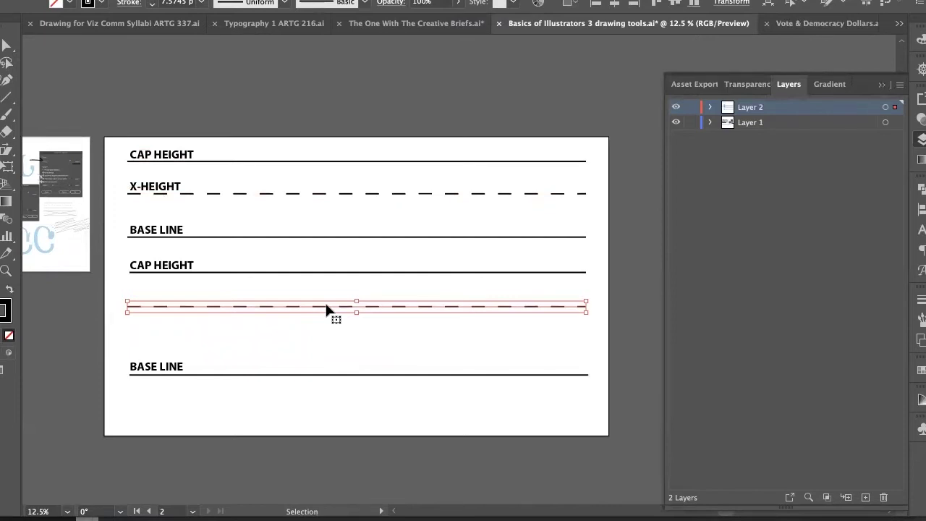
pyautogui.moveTo(326, 307)
pyautogui.mouseDown()
pyautogui.moveTo(331, 335)
pyautogui.moveTo(328, 307)
pyautogui.mouseUp()
pyautogui.moveTo(221, 277); pyautogui.dragTo(220, 264)
pyautogui.click(263, 400)
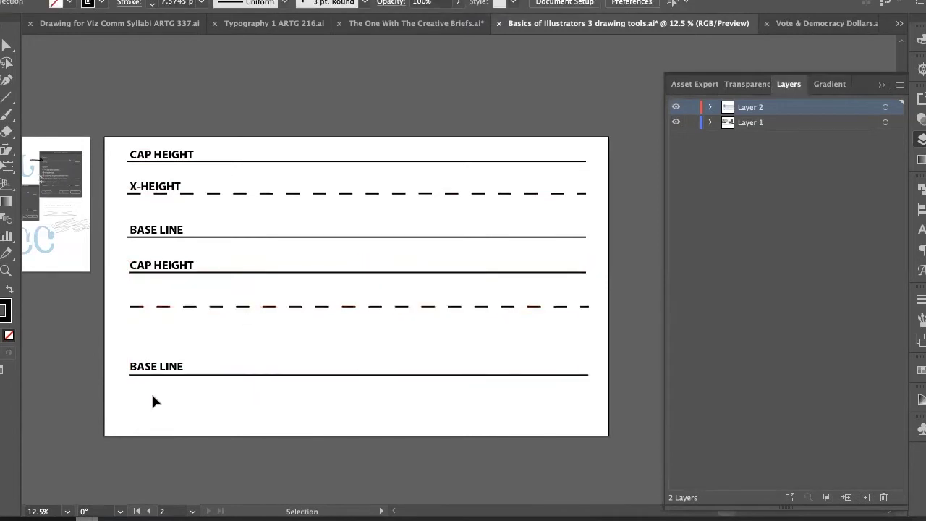
# Move the lower base line and its label up, and delete the extra lines between the lower CAP HEIGHT and BASE LINE guidelines
pyautogui.moveTo(180, 374); pyautogui.dragTo(178, 350)
pyautogui.click(200, 375)
pyautogui.click(236, 309)
pyautogui.press('Delete')
pyautogui.moveTo(248, 273); pyautogui.dragTo(250, 306)
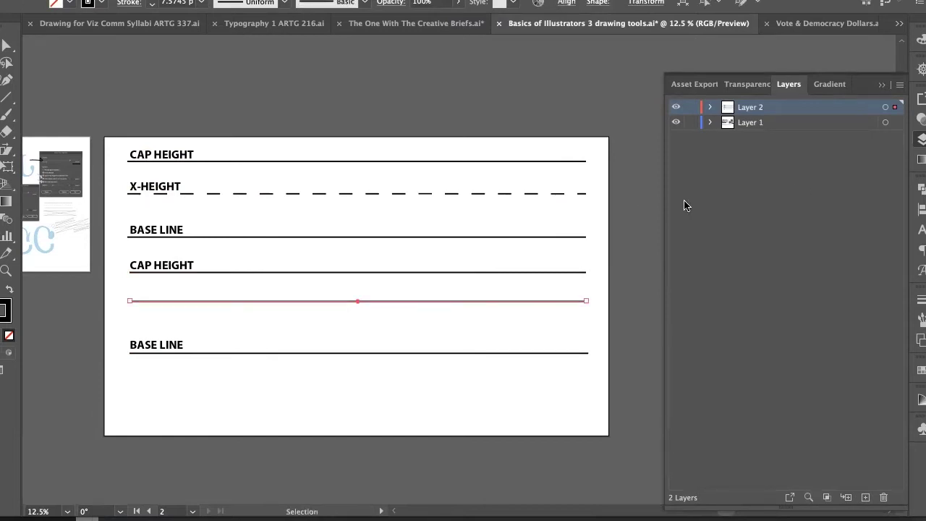
pyautogui.press('Delete')
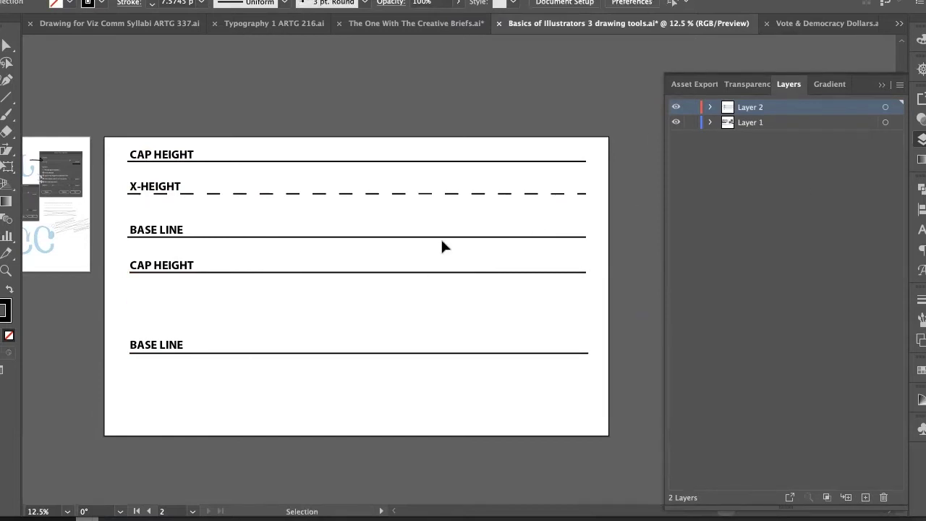
pyautogui.click(745, 122)
pyautogui.click(745, 108)
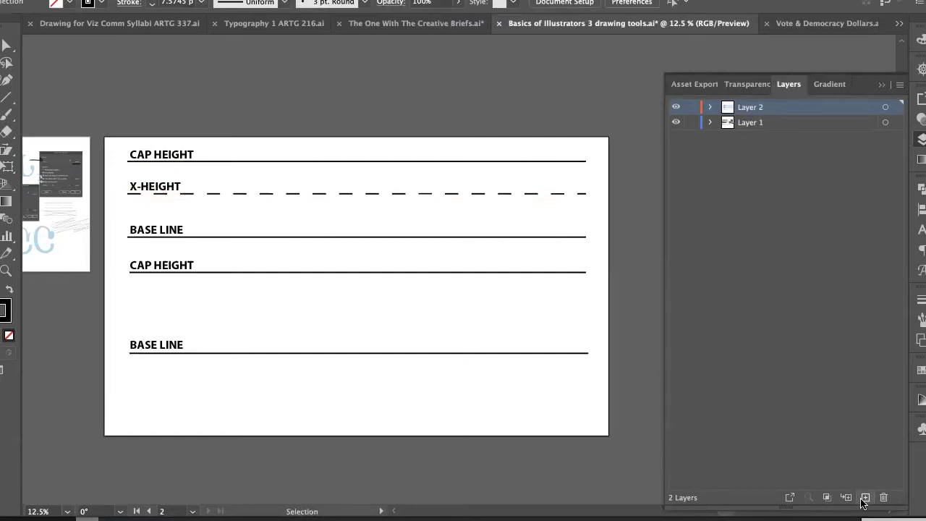
pyautogui.press('alt')
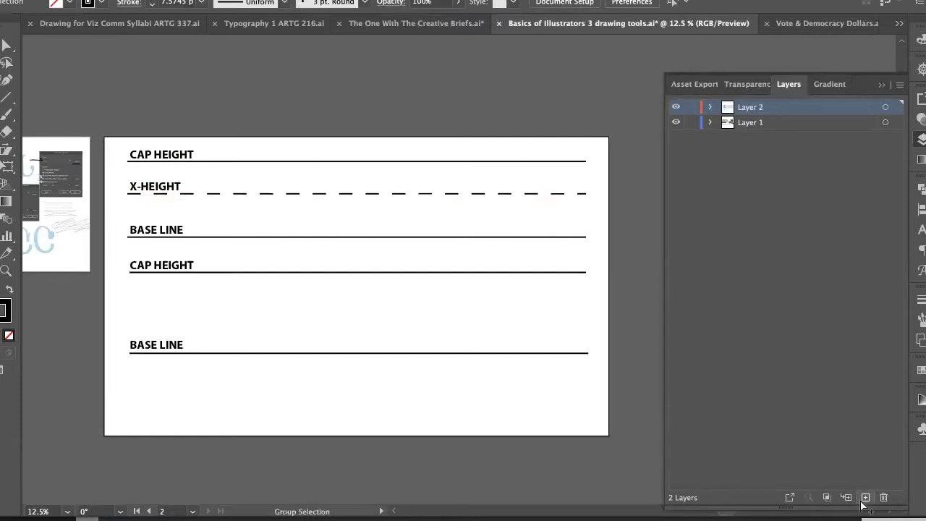
pyautogui.doubleClick(751, 107)
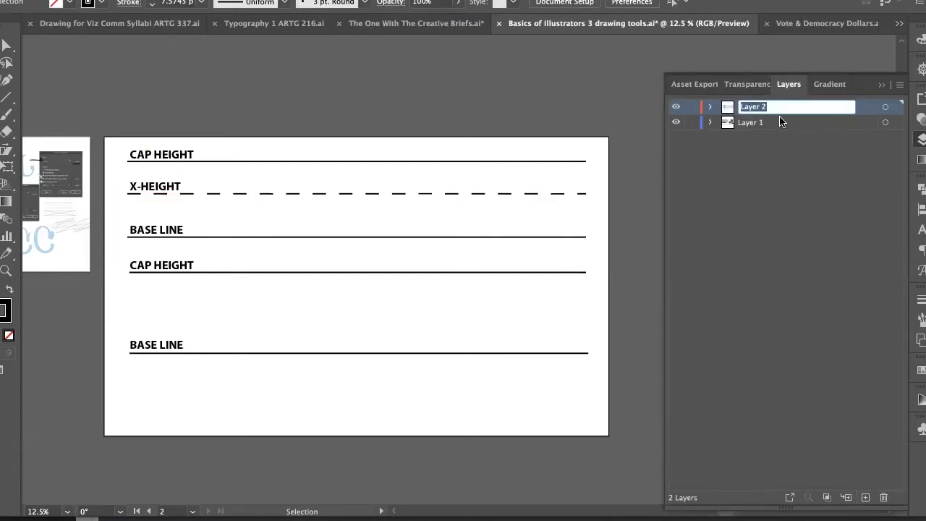
pyautogui.doubleClick(754, 123)
pyautogui.doubleClick(750, 107)
# Hide and show Layer 2 repeatedly to check which artwork it holds, leaving it visible
pyautogui.click(676, 107)
pyautogui.click(676, 108)
pyautogui.click(677, 108)
pyautogui.click(677, 108)
pyautogui.click(677, 108)
pyautogui.click(677, 107)
pyautogui.click(677, 108)
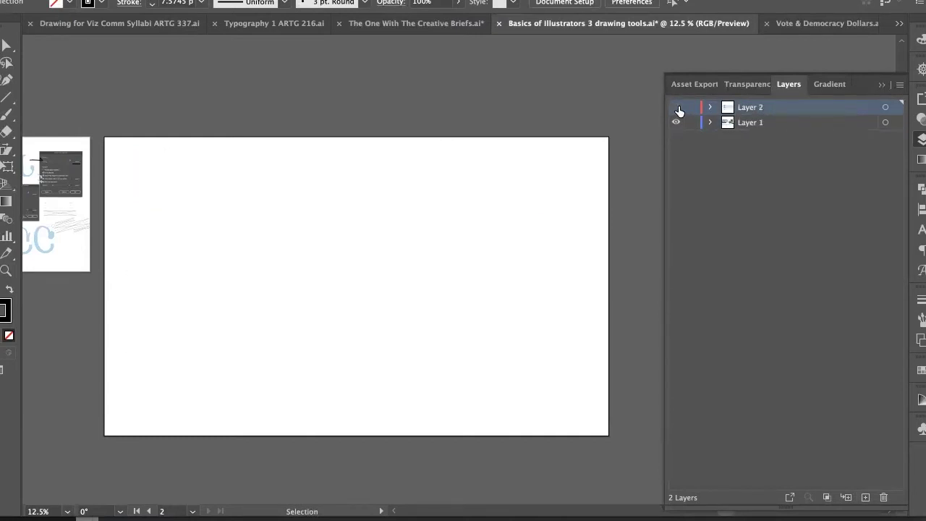
pyautogui.click(677, 107)
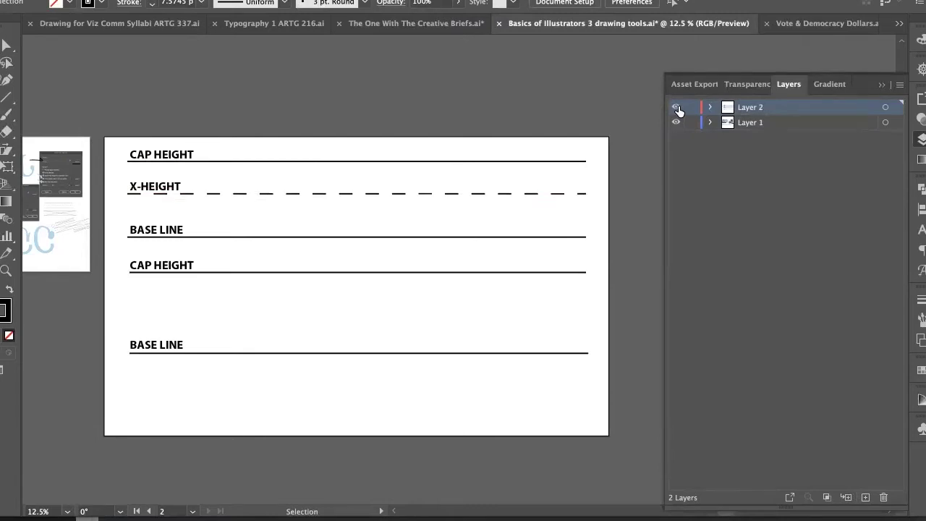
# Rename Layer 2 as "Guides for Lettering"
pyautogui.doubleClick(750, 106)
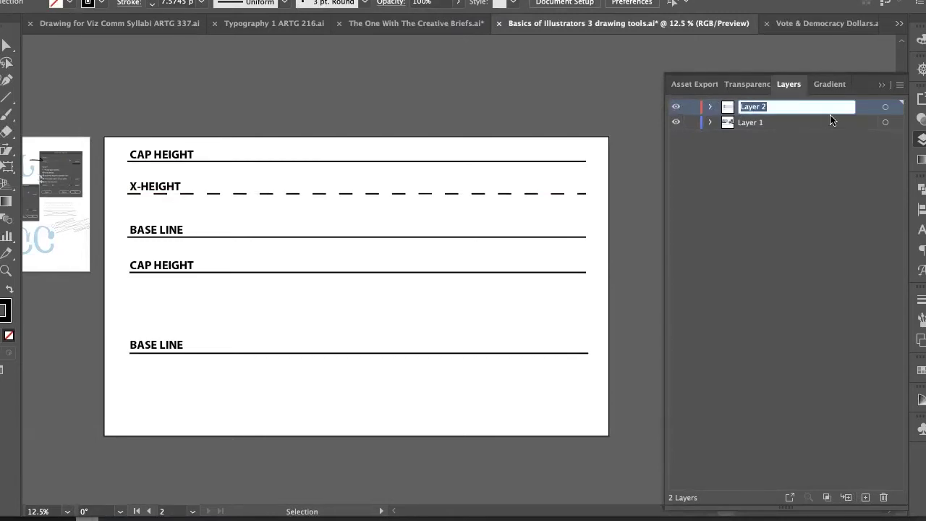
pyautogui.write('C')
pyautogui.write('for Lettering')
pyautogui.press('Return')
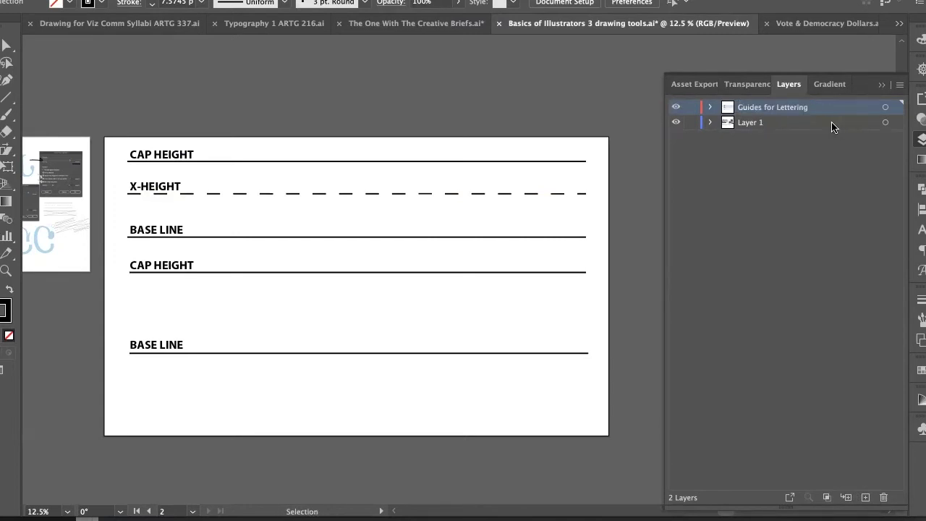
pyautogui.click(765, 134)
# Switch the visibility of the Guides for Lettering layer off and on several times, leaving it visible
pyautogui.click(676, 107)
pyautogui.click(676, 107)
pyautogui.click(676, 107)
pyautogui.click(676, 107)
pyautogui.click(676, 107)
pyautogui.click(676, 108)
pyautogui.click(675, 107)
pyautogui.click(676, 107)
pyautogui.press('super')
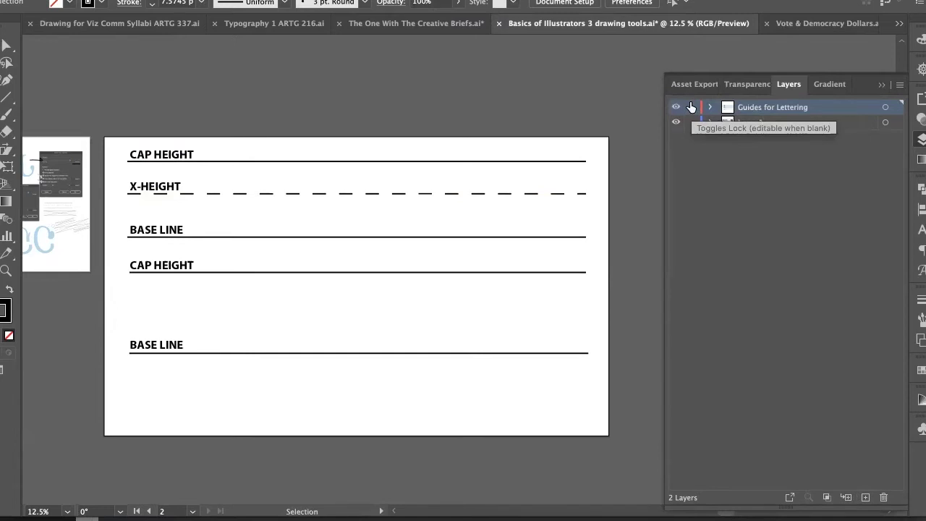
# Try out locking and unlocking the Guides for Lettering layer, and hide and show it again
pyautogui.click(691, 108)
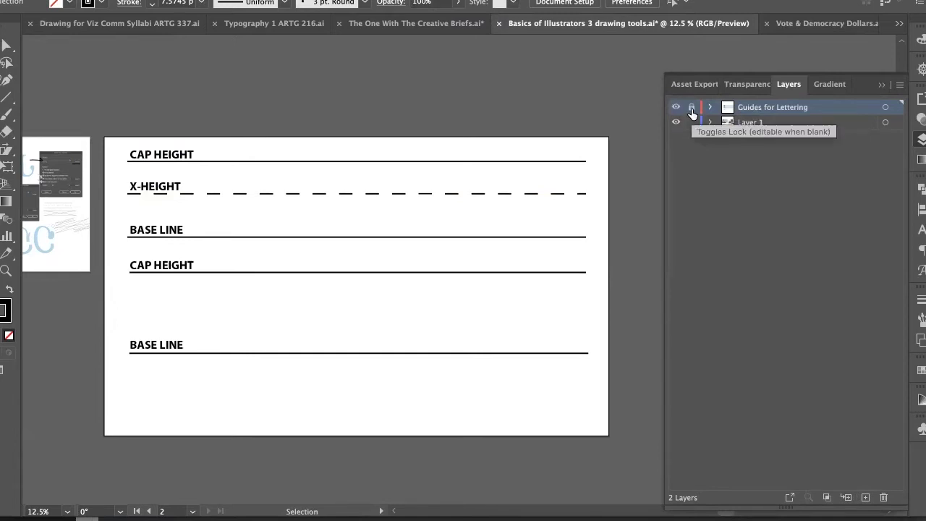
pyautogui.click(691, 108)
pyautogui.click(675, 107)
pyautogui.click(676, 107)
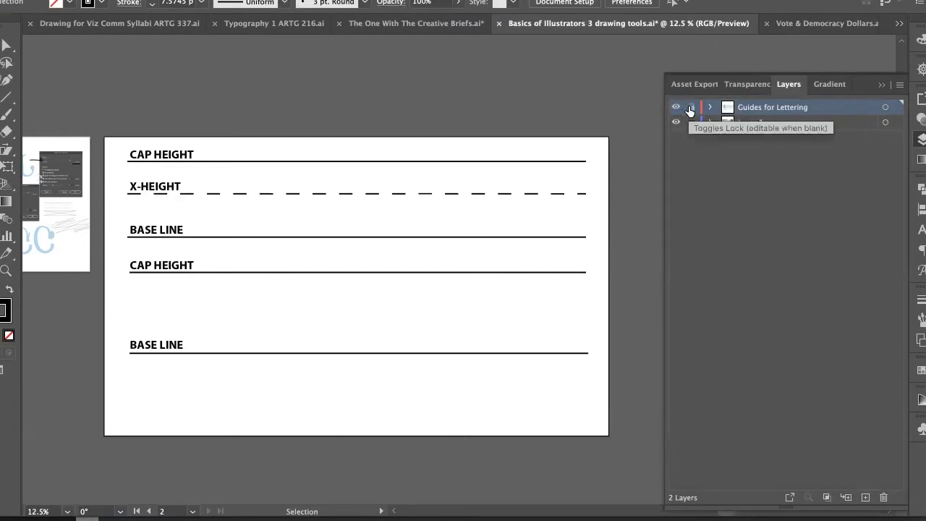
pyautogui.click(691, 108)
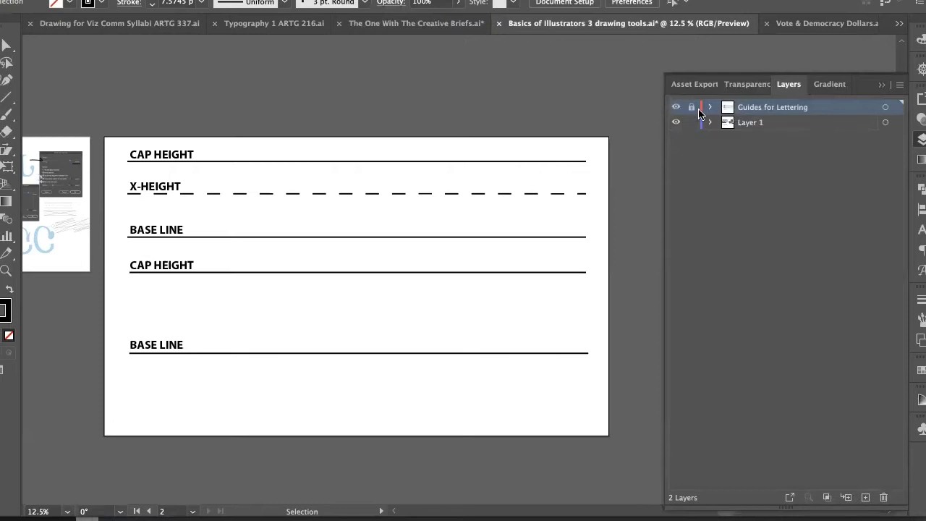
pyautogui.click(689, 108)
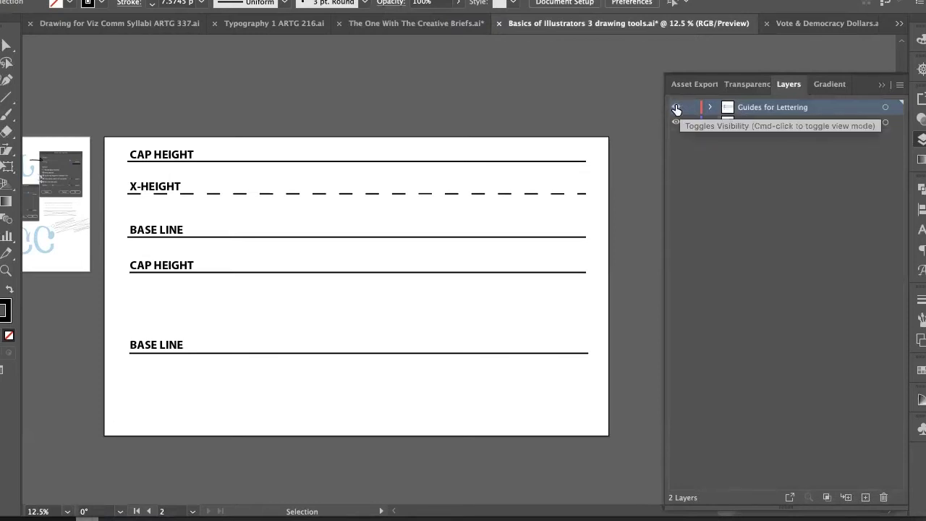
pyautogui.click(677, 108)
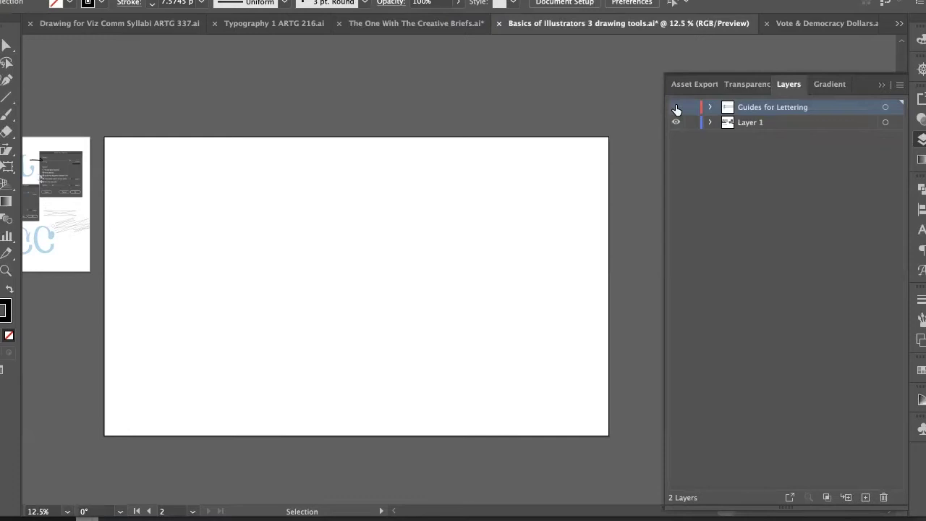
pyautogui.click(676, 108)
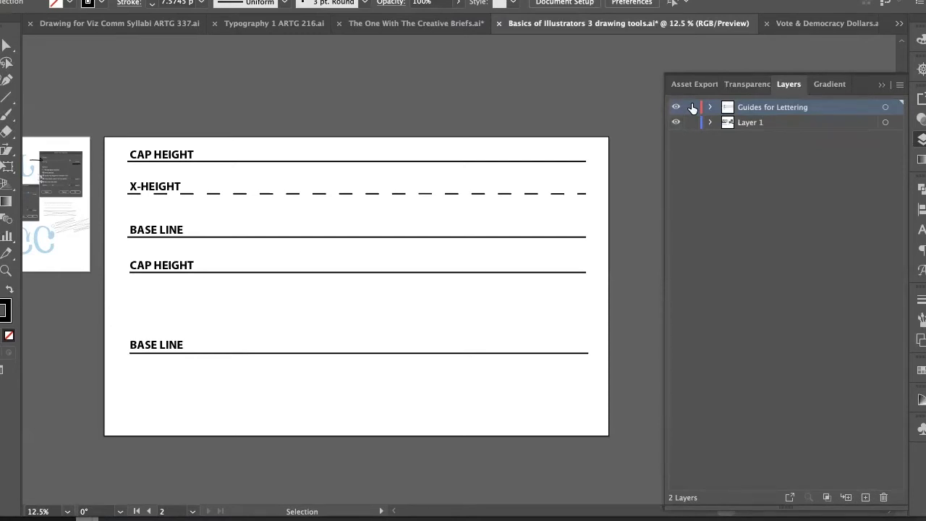
# Lock the Guides for Lettering layer and create a new empty layer above it
pyautogui.click(691, 108)
pyautogui.click(866, 497)
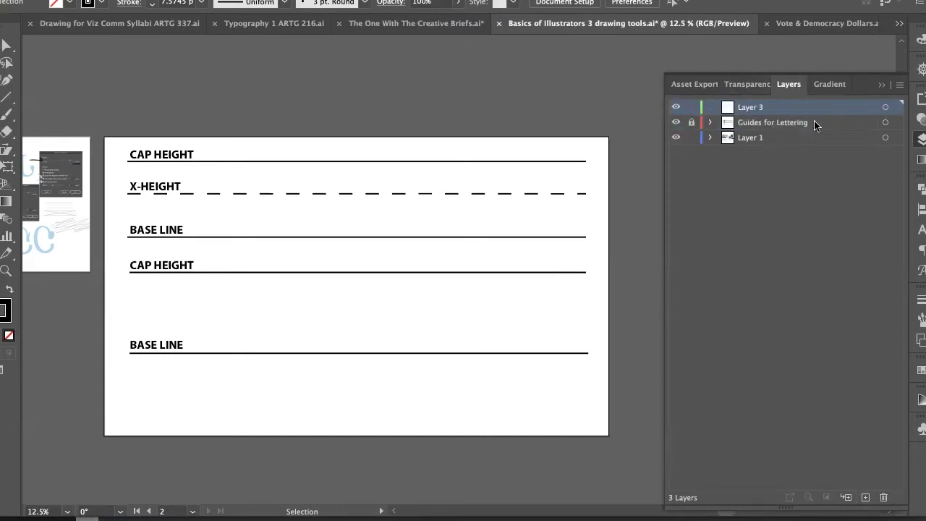
# Rename the new empty top layer as "Lettering Art"
pyautogui.doubleClick(752, 107)
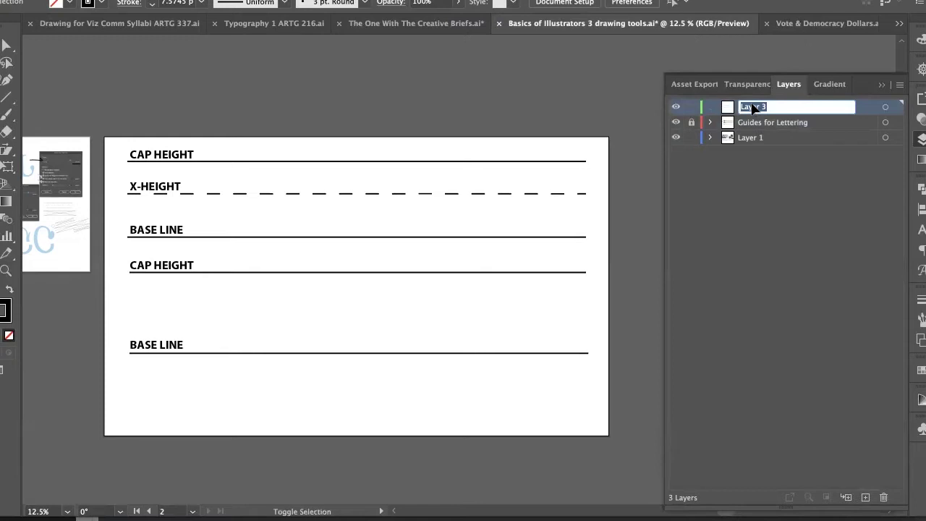
pyautogui.write('Lettering ARt')
pyautogui.press('Return')
# Switch the visibility of Layer 1 off and on several times to check its artwork, leaving it visible
pyautogui.click(676, 138)
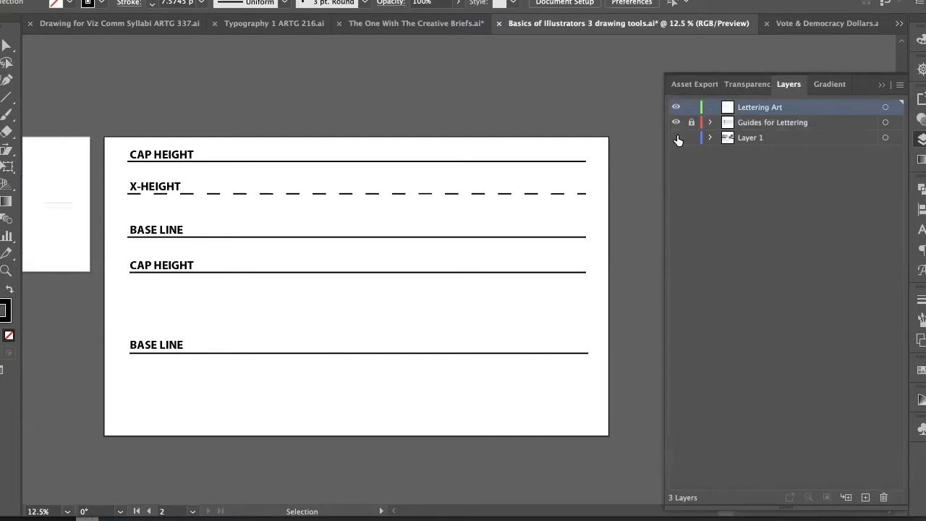
pyautogui.click(676, 137)
pyautogui.click(677, 138)
pyautogui.click(676, 138)
pyautogui.click(676, 137)
pyautogui.moveTo(53, 213); pyautogui.dragTo(440, 196)
pyautogui.click(674, 138)
pyautogui.click(674, 137)
pyautogui.click(674, 137)
pyautogui.click(674, 138)
pyautogui.click(674, 138)
pyautogui.click(674, 138)
pyautogui.click(674, 137)
pyautogui.moveTo(666, 165); pyautogui.dragTo(484, 188)
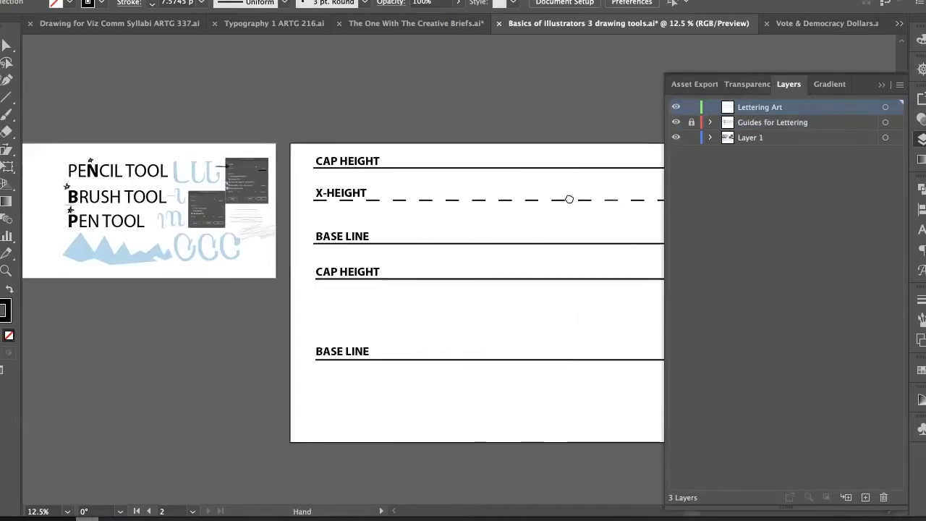
pyautogui.moveTo(569, 199); pyautogui.dragTo(390, 203)
pyautogui.press('v')
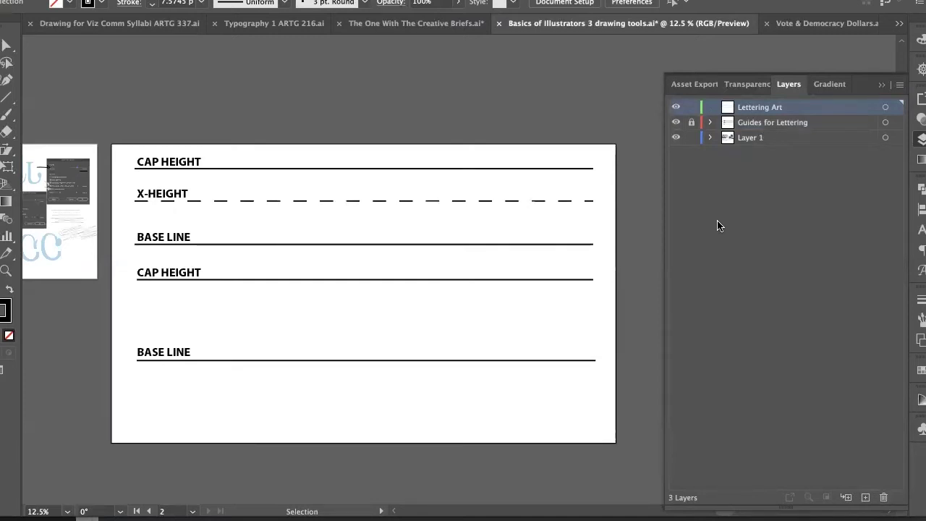
# Hide and show the Guides for Lettering layer, and unlock it for editing
pyautogui.click(674, 123)
pyautogui.click(674, 123)
pyautogui.click(754, 124)
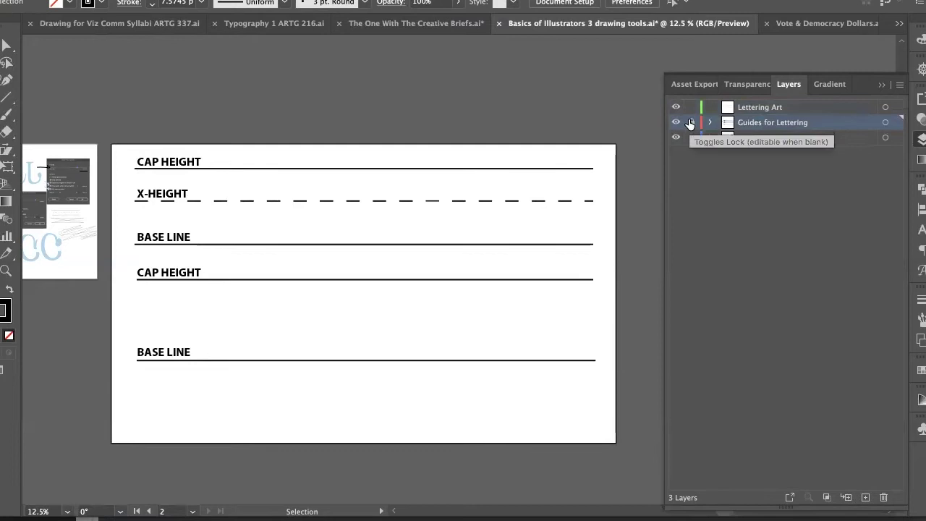
pyautogui.click(922, 139)
pyautogui.click(921, 139)
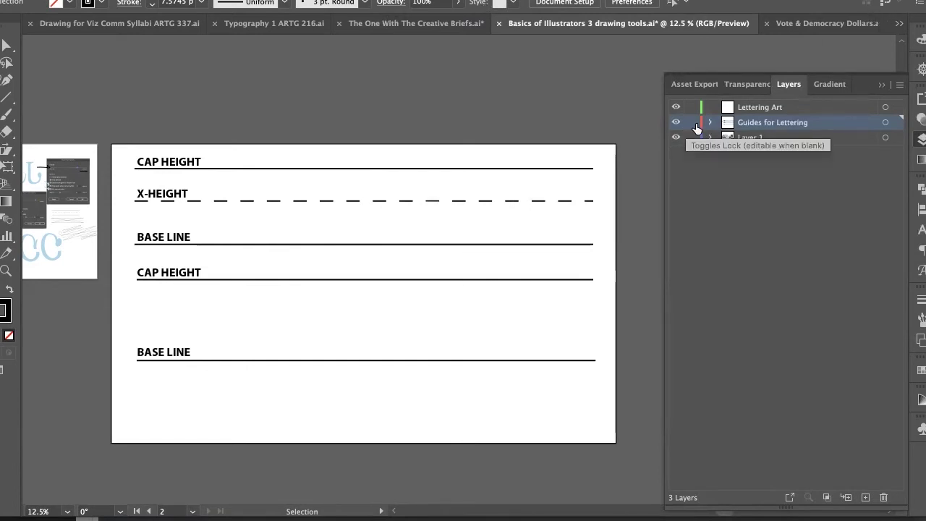
# Duplicate the upper base line guide downward to midway between the lower cap height and base line guides
pyautogui.click(286, 244)
pyautogui.moveTo(298, 246); pyautogui.dragTo(300, 319)
pyautogui.hotkey('ctrl', 'z')
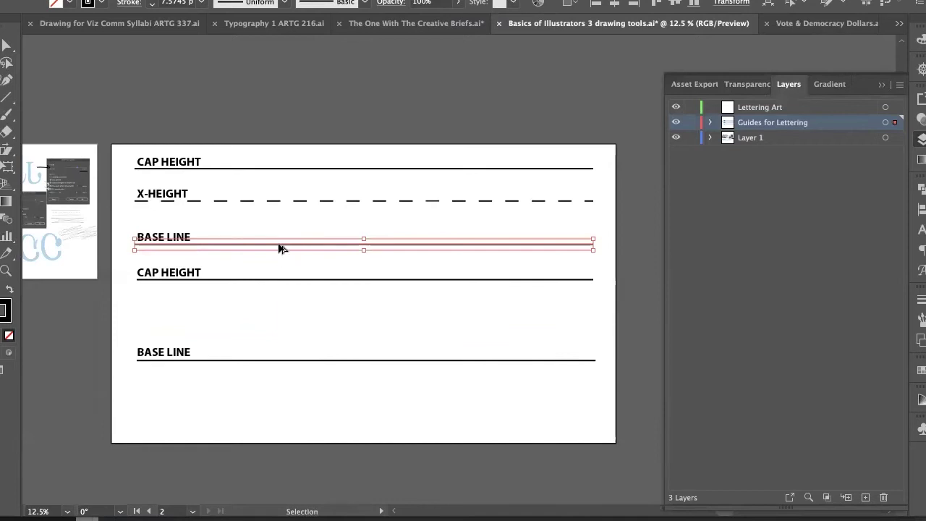
pyautogui.moveTo(280, 248); pyautogui.dragTo(290, 319)
pyautogui.hotkey('ctrl', 'z')
pyautogui.moveTo(292, 248); pyautogui.dragTo(295, 317)
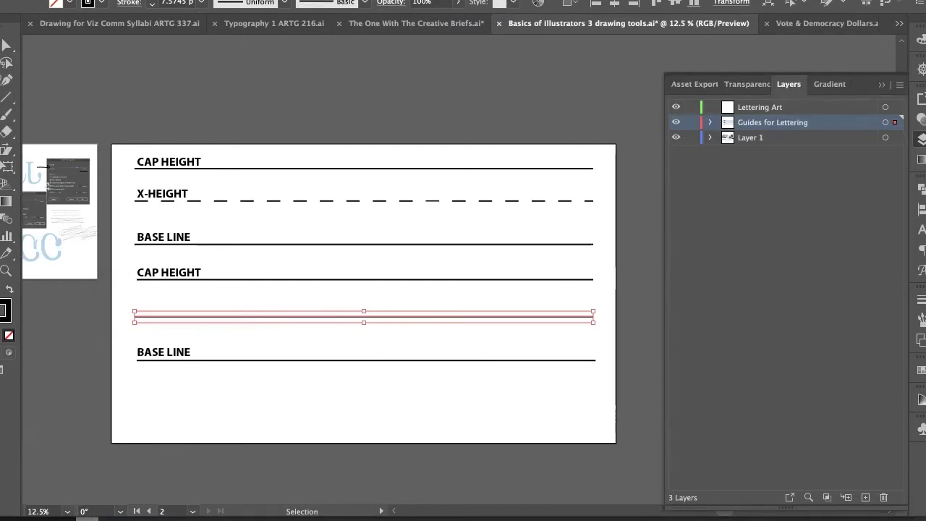
# Detach the stroke settings from the dock and float them beside the second artboard
pyautogui.click(922, 139)
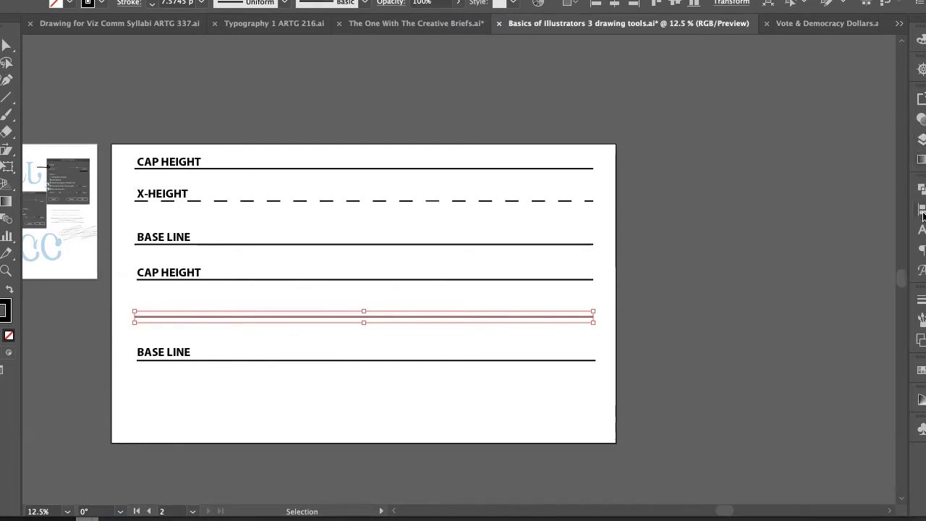
pyautogui.click(921, 299)
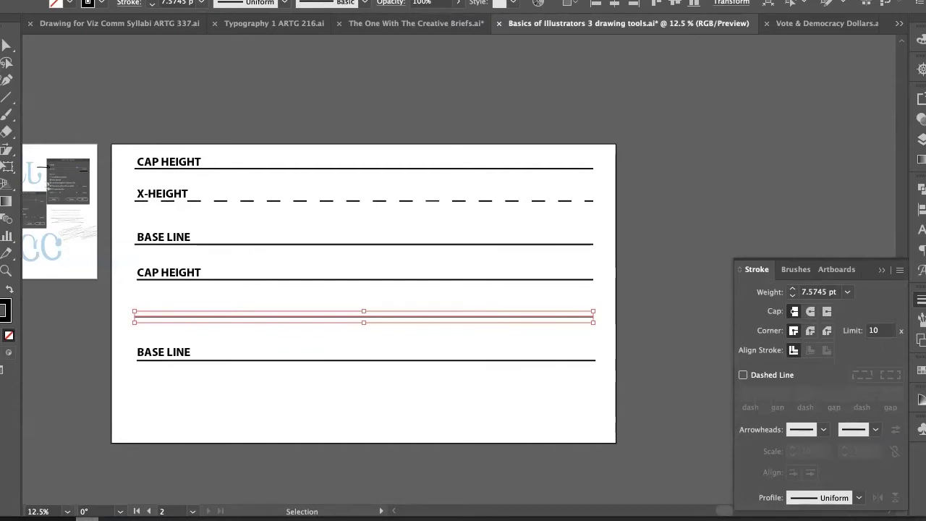
pyautogui.click(331, 2)
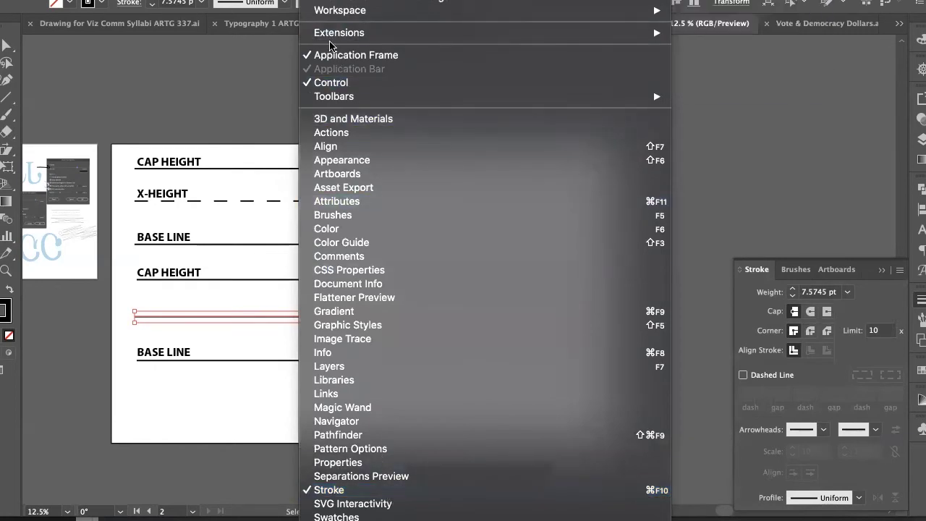
pyautogui.click(740, 283)
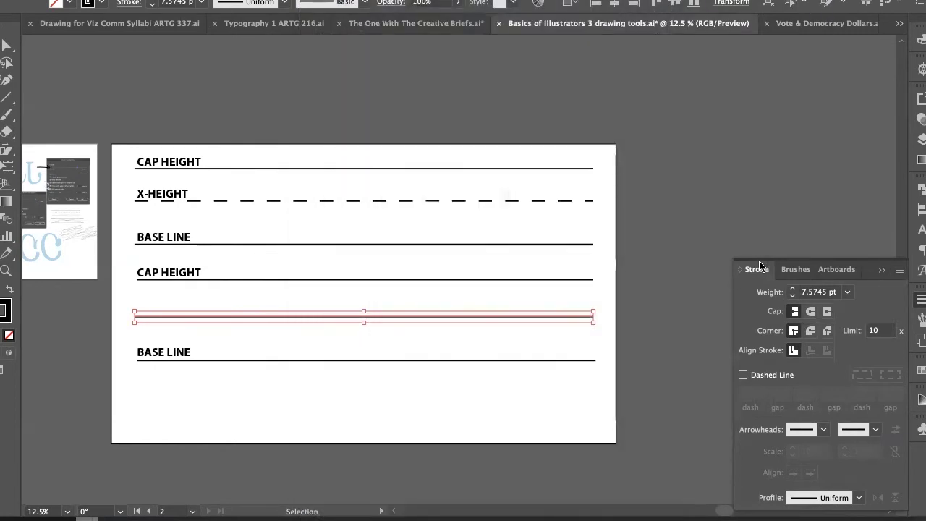
pyautogui.click(923, 303)
pyautogui.click(922, 302)
pyautogui.moveTo(750, 269)
pyautogui.mouseDown()
pyautogui.moveTo(727, 213)
pyautogui.moveTo(664, 146)
pyautogui.moveTo(536, 116)
pyautogui.moveTo(444, 166)
pyautogui.moveTo(542, 68)
pyautogui.moveTo(624, 82)
pyautogui.moveTo(648, 114)
pyautogui.mouseUp()
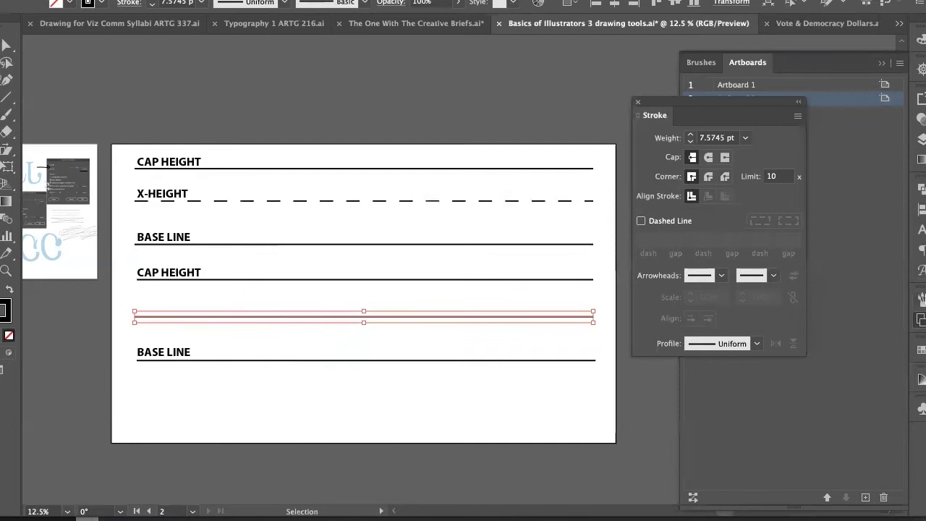
pyautogui.click(921, 319)
pyautogui.moveTo(639, 112)
pyautogui.mouseDown()
pyautogui.moveTo(914, 142)
pyautogui.moveTo(904, 152)
pyautogui.moveTo(793, 108)
pyautogui.moveTo(673, 95)
pyautogui.moveTo(672, 132)
pyautogui.moveTo(682, 120)
pyautogui.moveTo(673, 148)
pyautogui.mouseUp()
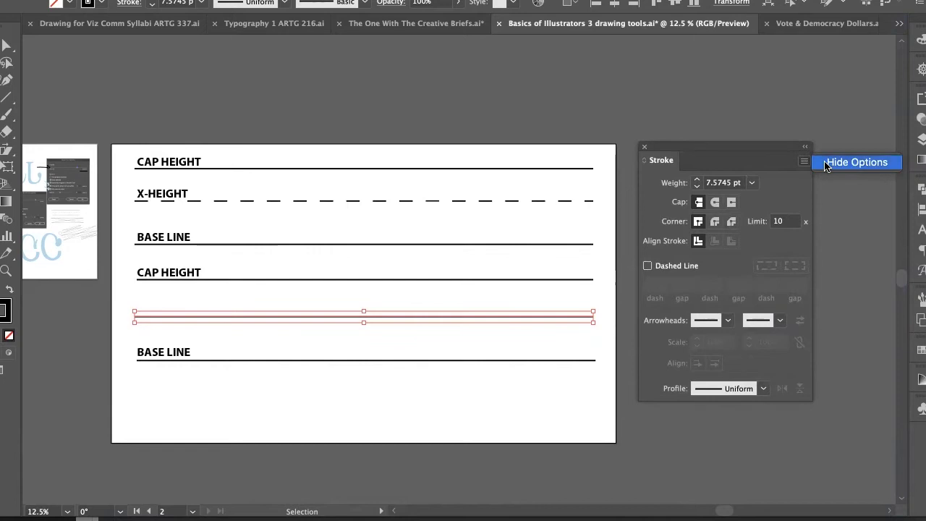
# Hide the additional stroke options so only the weight remains, and show them again
pyautogui.click(804, 161)
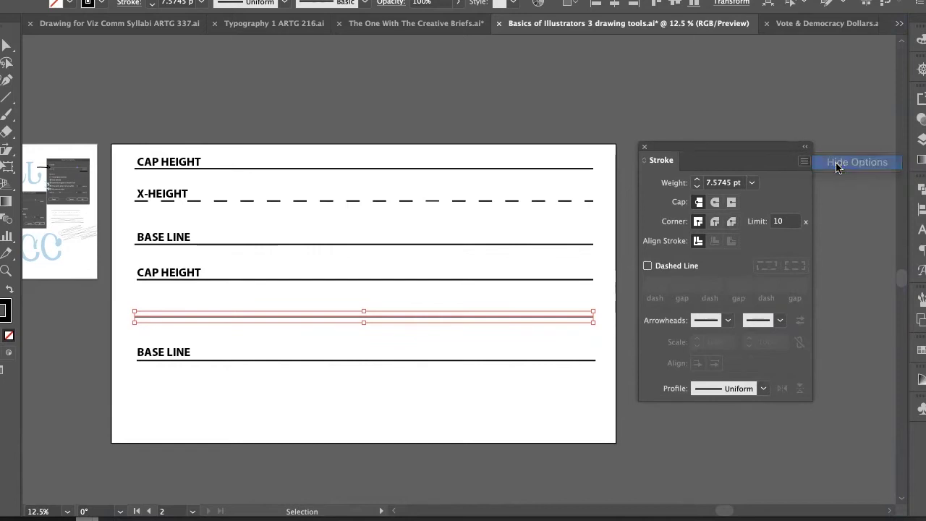
pyautogui.click(837, 169)
pyautogui.moveTo(733, 152); pyautogui.dragTo(720, 173)
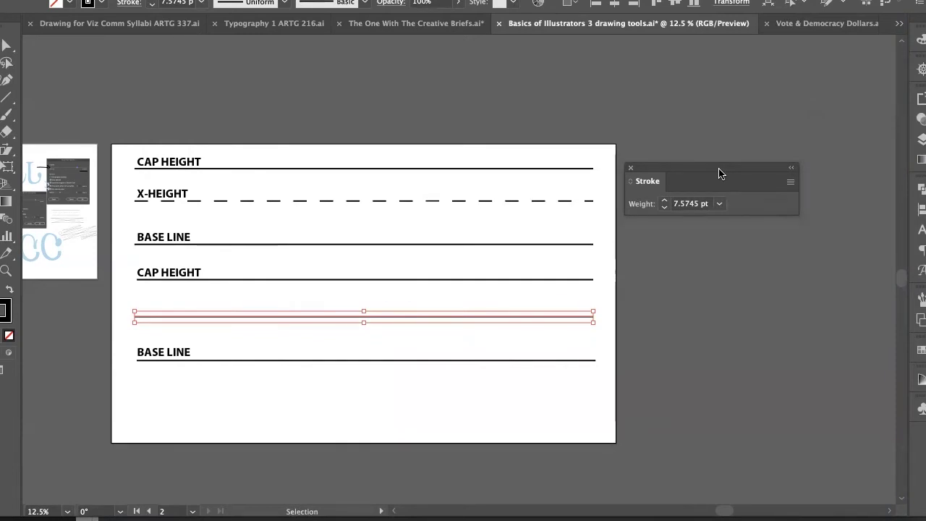
pyautogui.moveTo(716, 170); pyautogui.dragTo(711, 165)
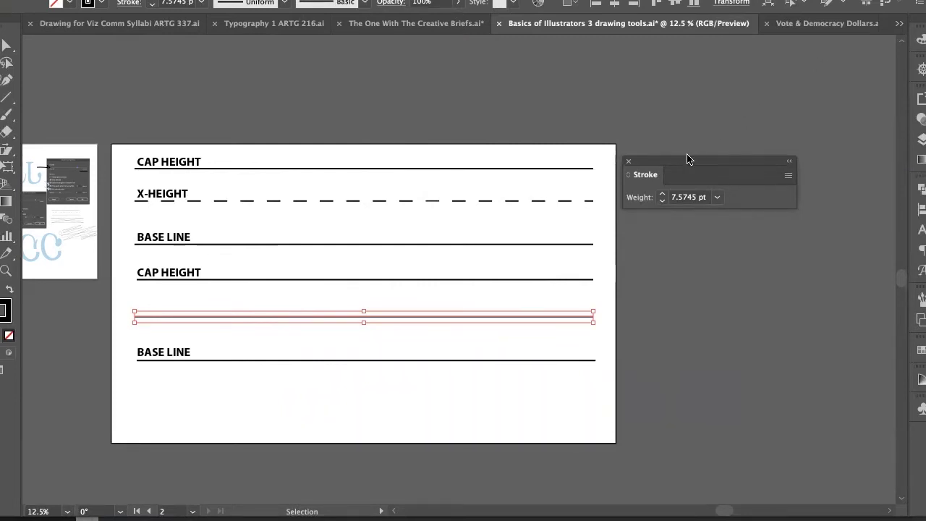
pyautogui.moveTo(684, 158); pyautogui.dragTo(683, 149)
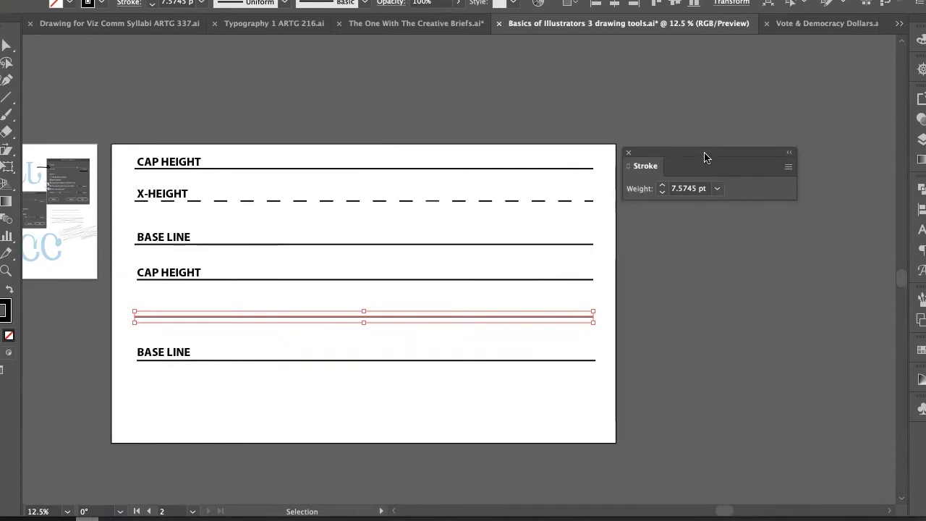
pyautogui.press('super')
pyautogui.press('v')
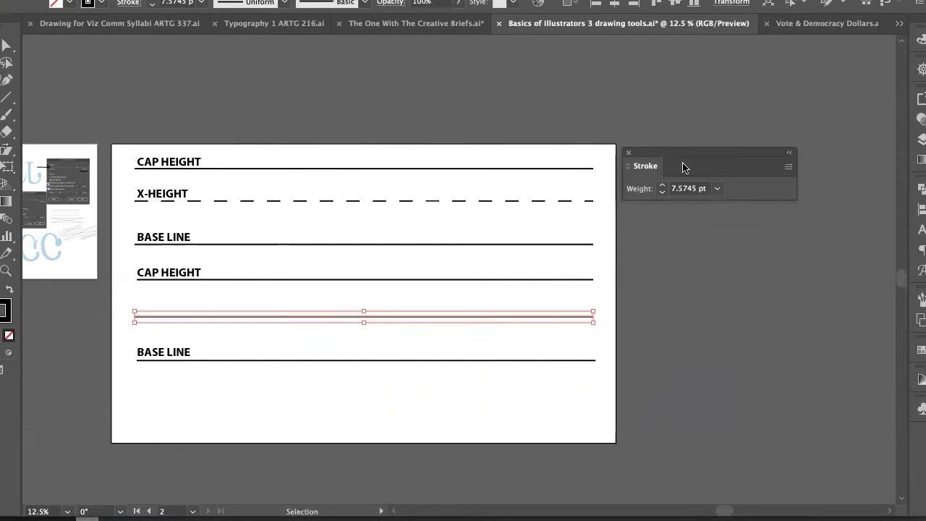
pyautogui.moveTo(674, 155); pyautogui.dragTo(672, 154)
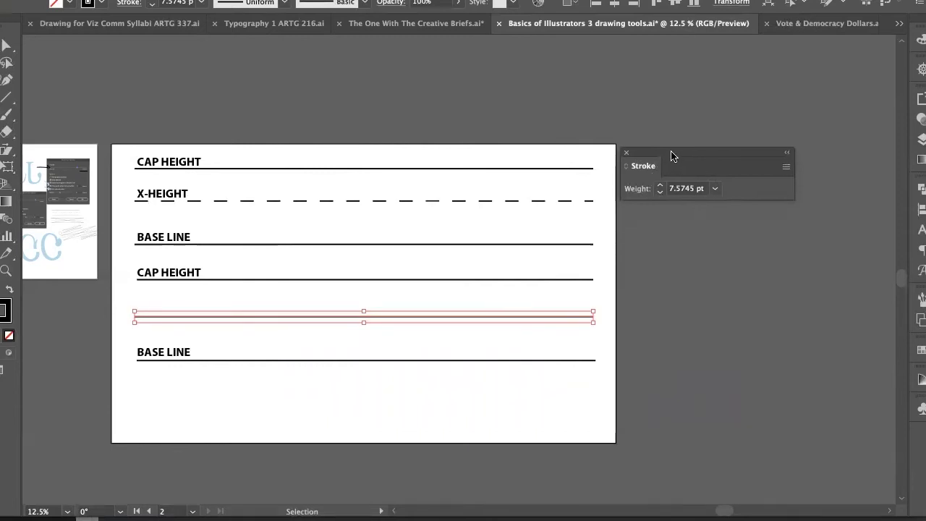
pyautogui.click(787, 169)
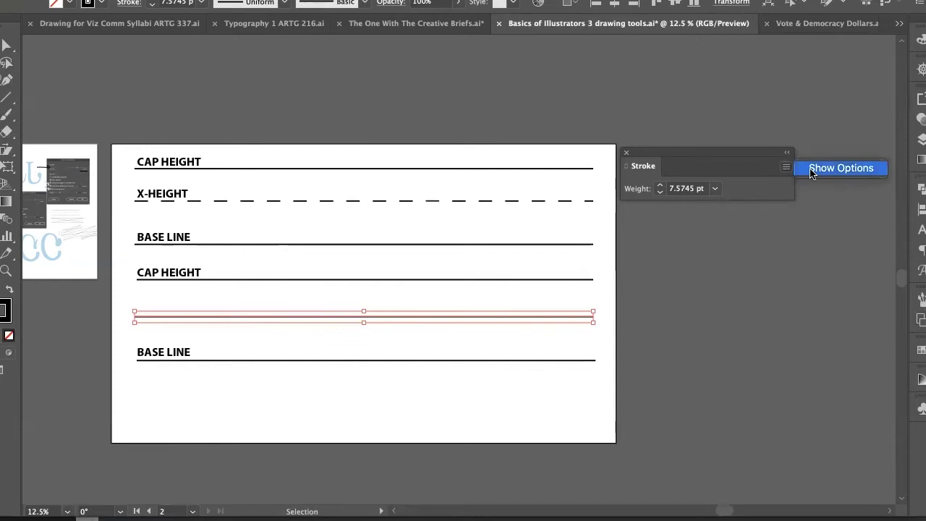
pyautogui.click(841, 168)
pyautogui.moveTo(721, 156)
pyautogui.mouseDown()
pyautogui.moveTo(719, 104)
pyautogui.moveTo(726, 137)
pyautogui.moveTo(725, 127)
pyautogui.mouseUp()
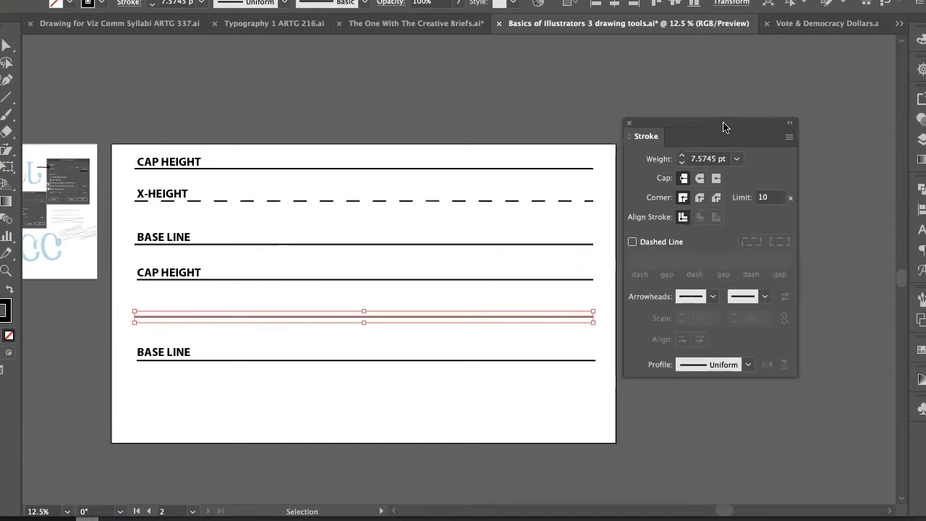
pyautogui.press('alt+super')
# Make the duplicated guide a dashed line with a 5 pt dash and deselect it
pyautogui.click(633, 243)
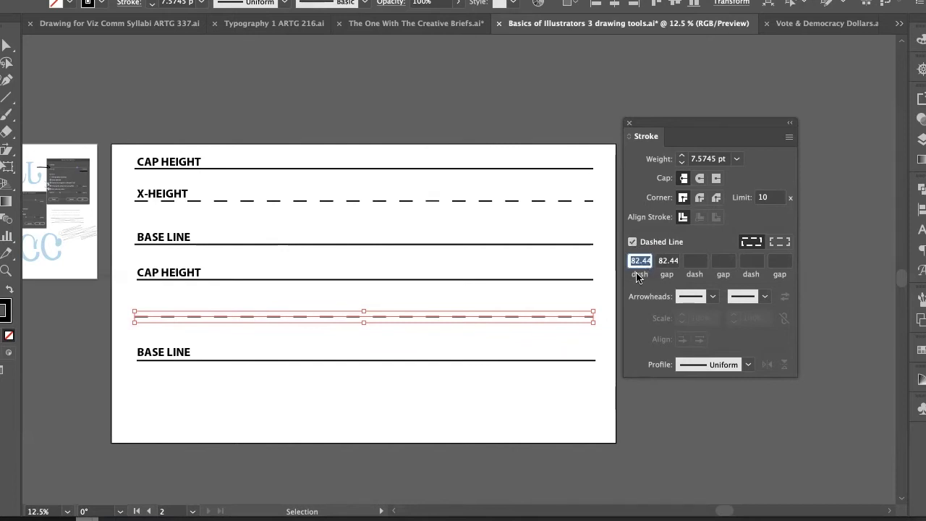
pyautogui.write('5')
pyautogui.press('Return')
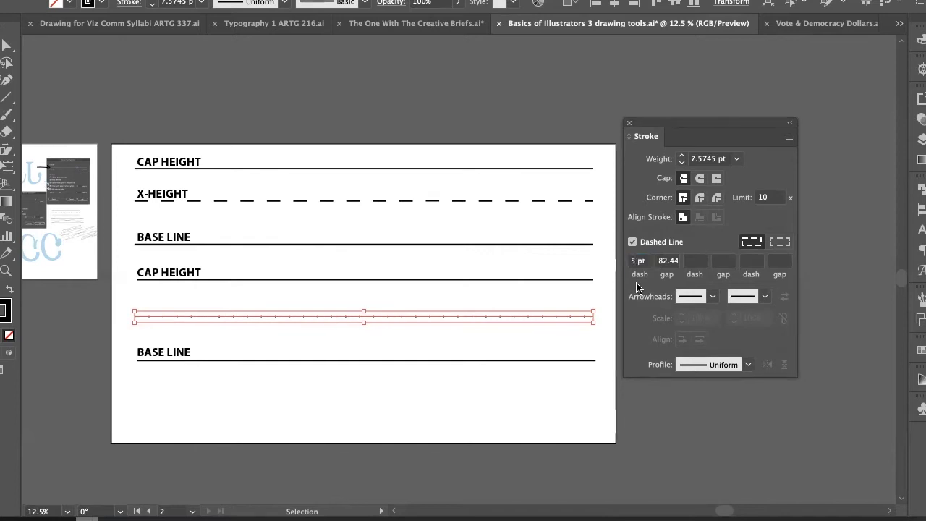
pyautogui.click(550, 339)
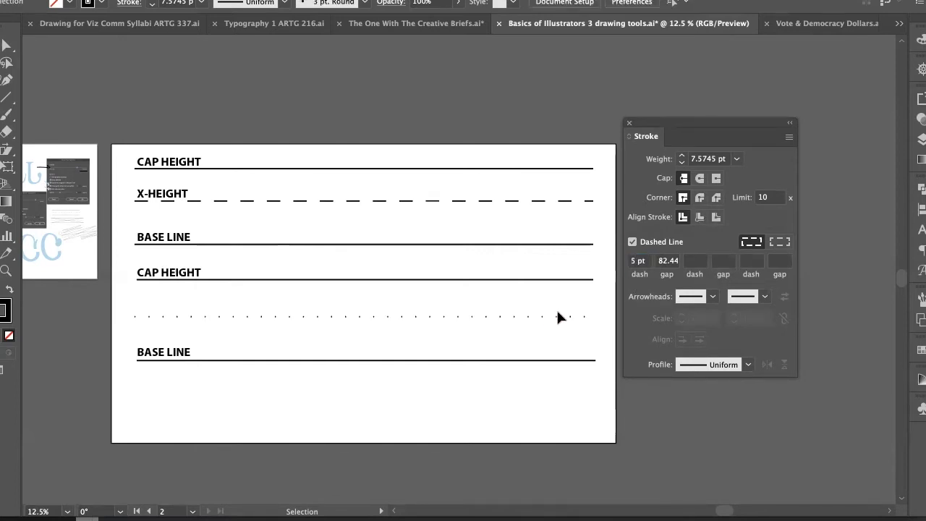
# Set the duplicated guide's remaining dash pattern to gap 10 pt, dash 20 pt, gap 30 pt, dash 40 pt and gap 50 pt
pyautogui.click(553, 317)
pyautogui.click(659, 262)
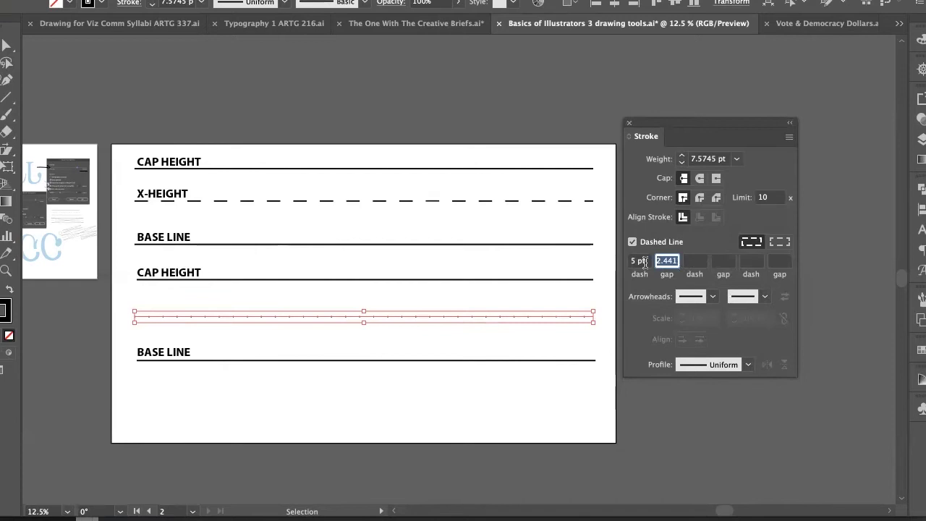
pyautogui.click(642, 261)
pyautogui.click(675, 261)
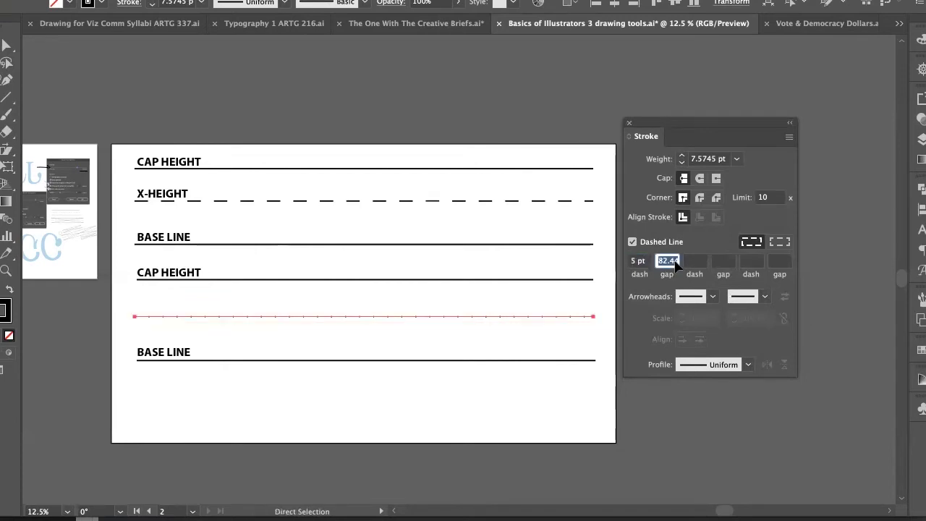
pyautogui.write('10')
pyautogui.click(697, 260)
pyautogui.write('20')
pyautogui.click(723, 261)
pyautogui.write('30')
pyautogui.click(749, 261)
pyautogui.write('40')
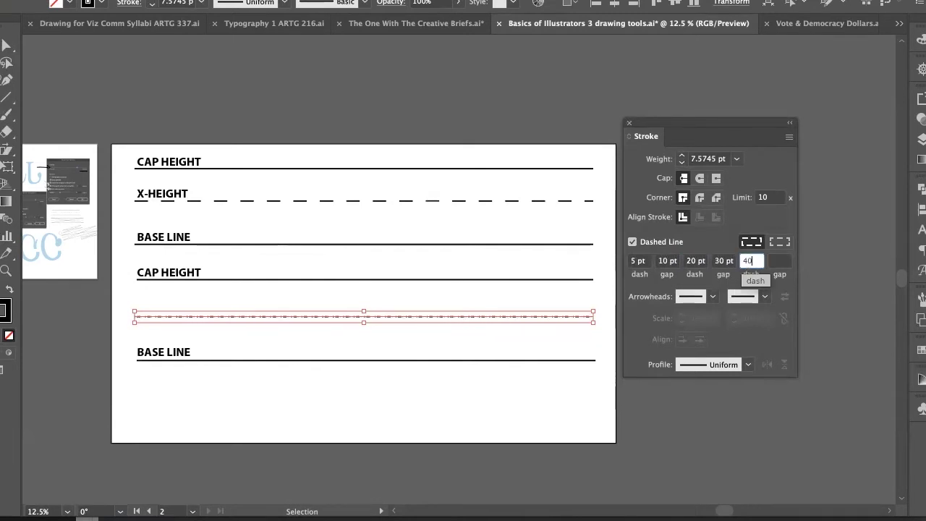
pyautogui.click(778, 261)
pyautogui.write('50')
pyautogui.click(482, 335)
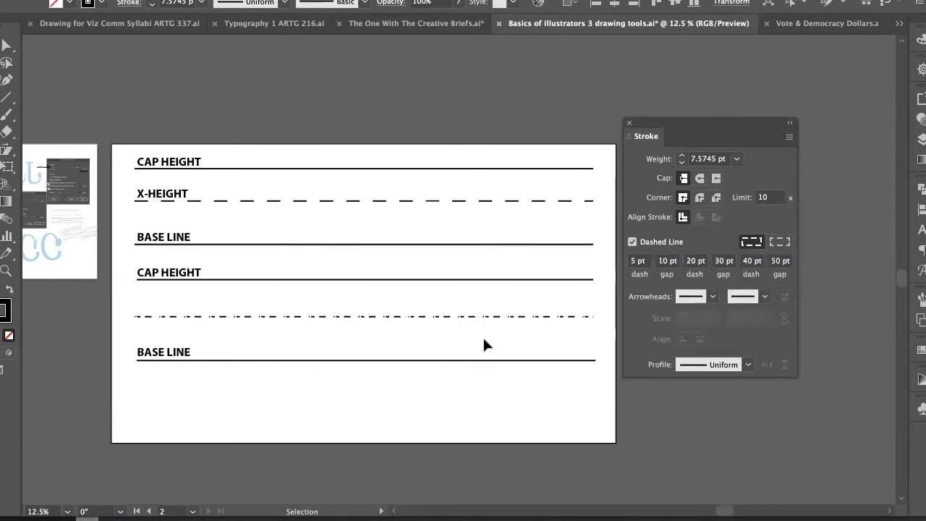
# Choose round caps and round corner joins for the stroke with nothing selected
pyautogui.press('z')
pyautogui.click(217, 320)
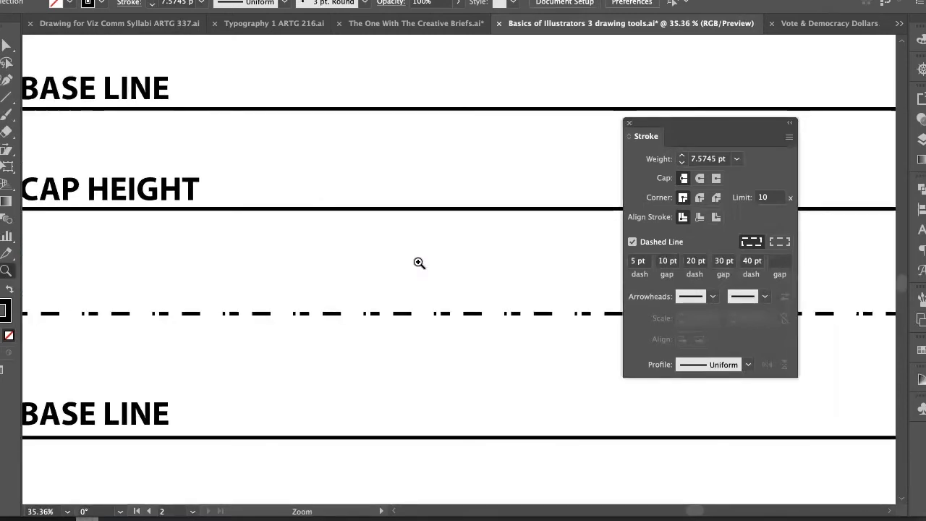
pyautogui.keyDown('alt'); pyautogui.click(261, 292); pyautogui.keyUp('alt')
pyautogui.moveTo(203, 319); pyautogui.dragTo(526, 267)
pyautogui.click(409, 300)
pyautogui.press('v')
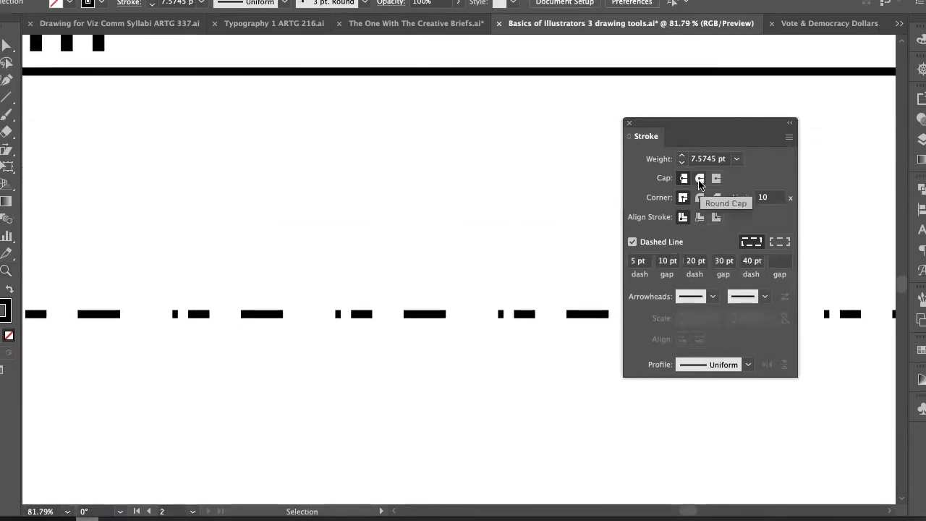
pyautogui.click(700, 179)
pyautogui.click(700, 203)
# Give the dashed guide between the lower cap height and base line round caps, and switch it back to butt caps
pyautogui.scroll(-1, 401, 259)
pyautogui.scroll(-4, 401, 259)
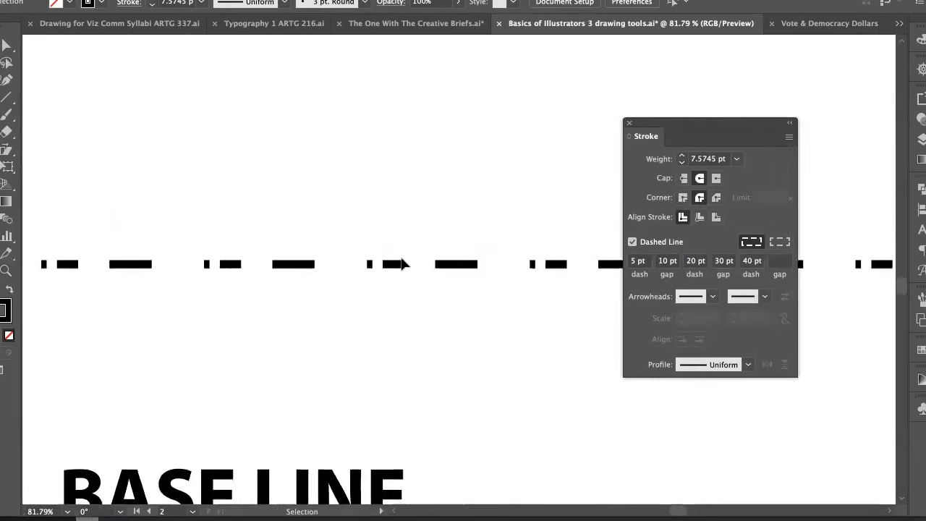
pyautogui.click(404, 264)
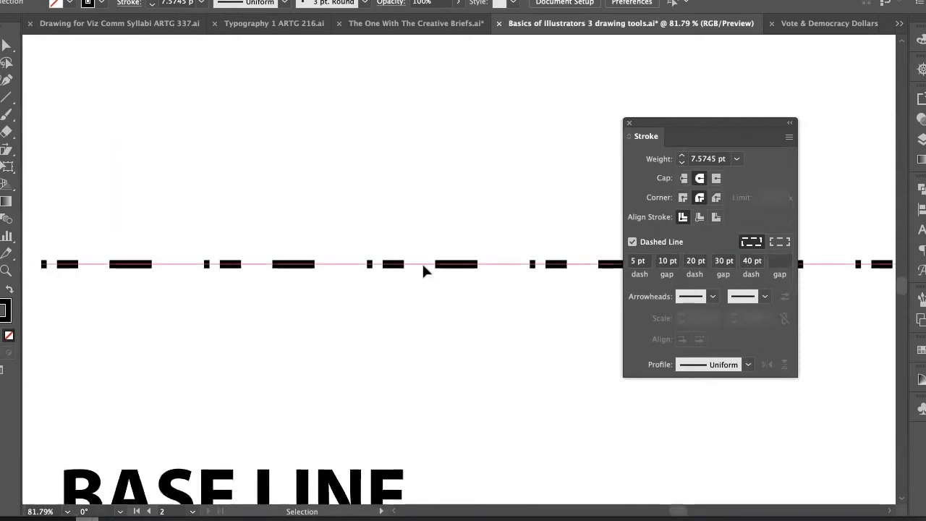
pyautogui.click(699, 179)
pyautogui.hscroll(4, 545, 219)
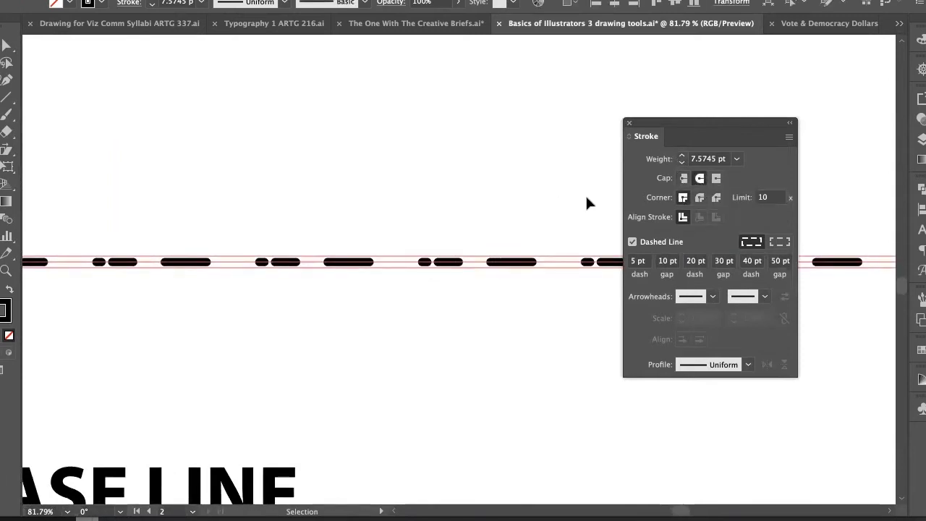
pyautogui.click(683, 178)
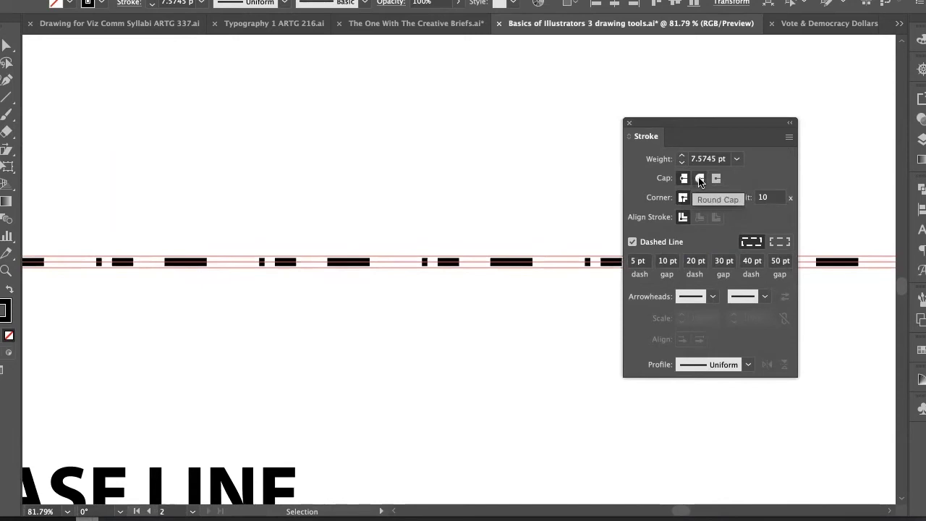
# Give the selected dashed guide round caps and round corner joins
pyautogui.click(700, 178)
pyautogui.click(700, 198)
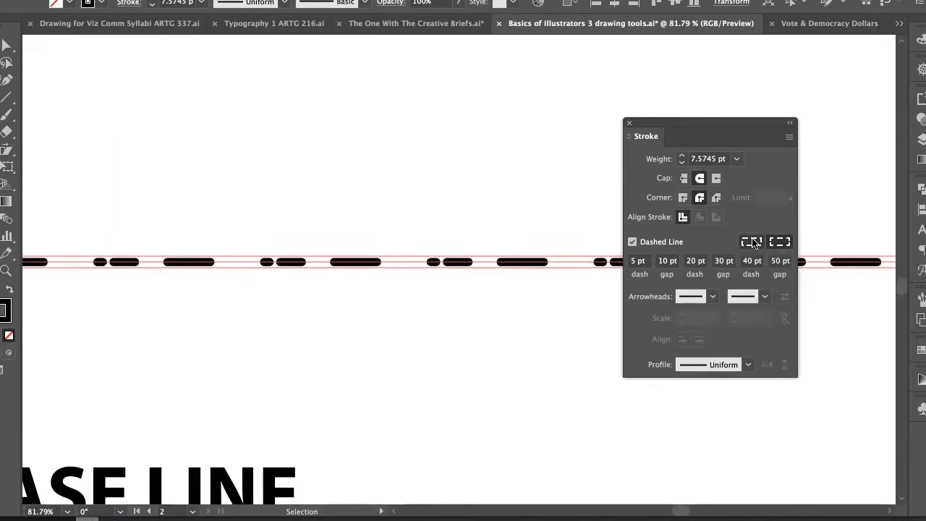
pyautogui.hscroll(-6, 521, 248)
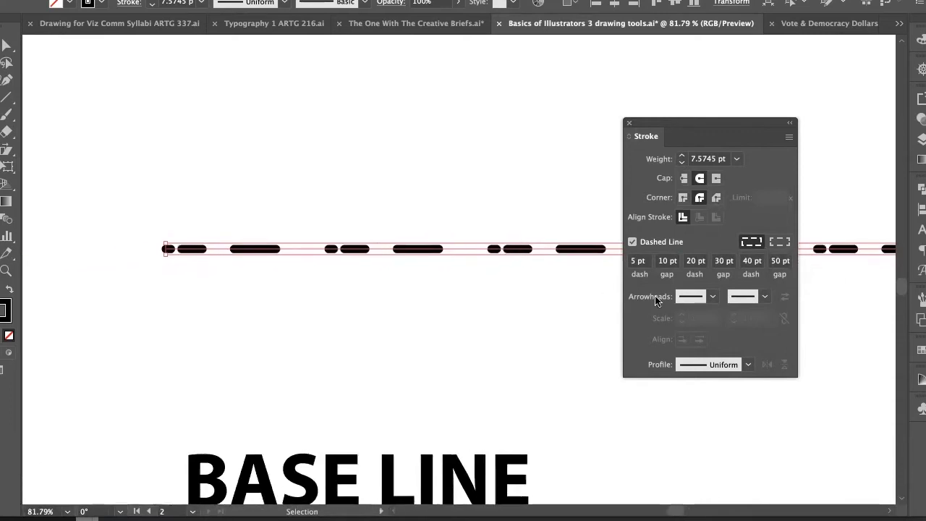
# Try Arrow 35, Arrow 36 and Arrow 32 as the dashed guide's start arrowhead, and set it back to none
pyautogui.click(711, 296)
pyautogui.scroll(-10, 666, 390)
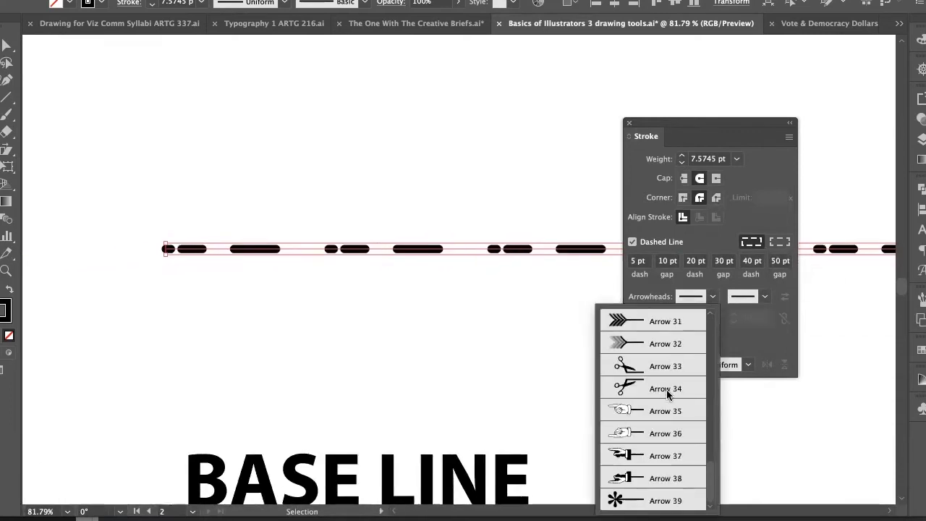
pyautogui.click(637, 412)
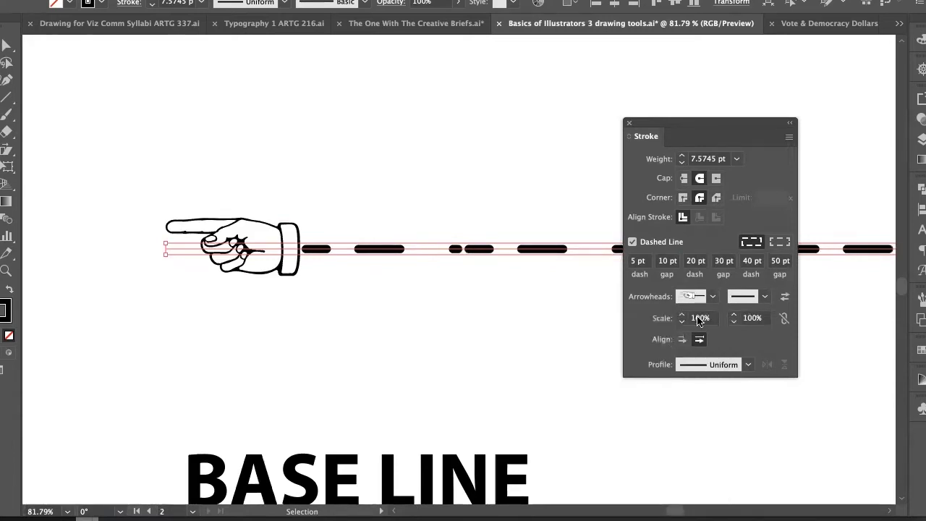
pyautogui.click(712, 298)
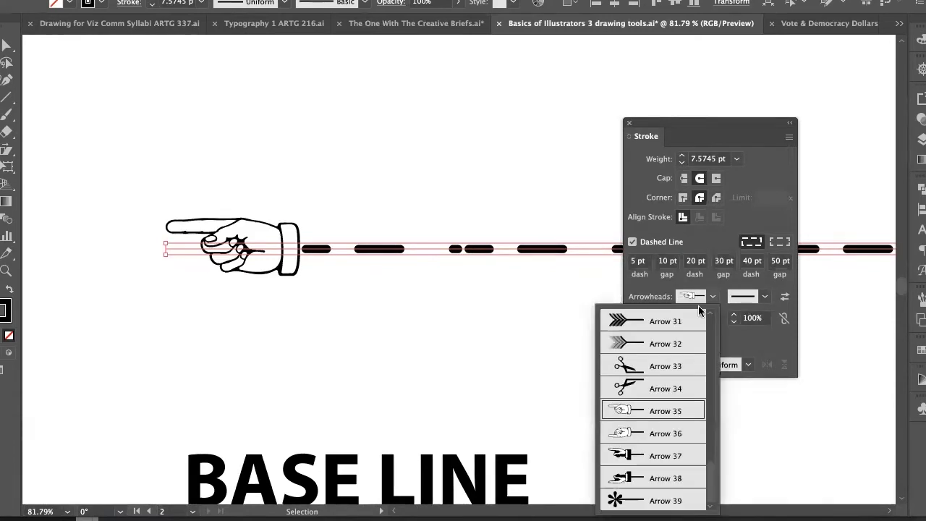
pyautogui.click(653, 434)
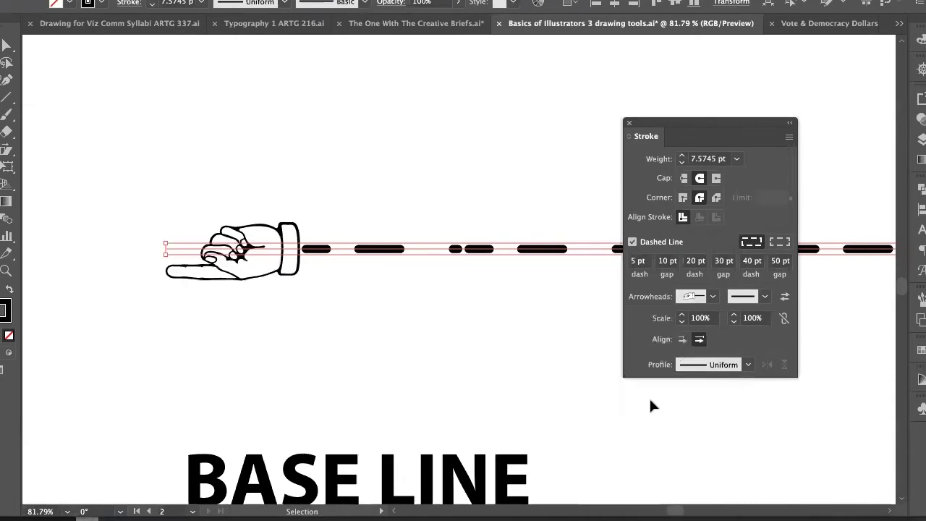
pyautogui.click(711, 297)
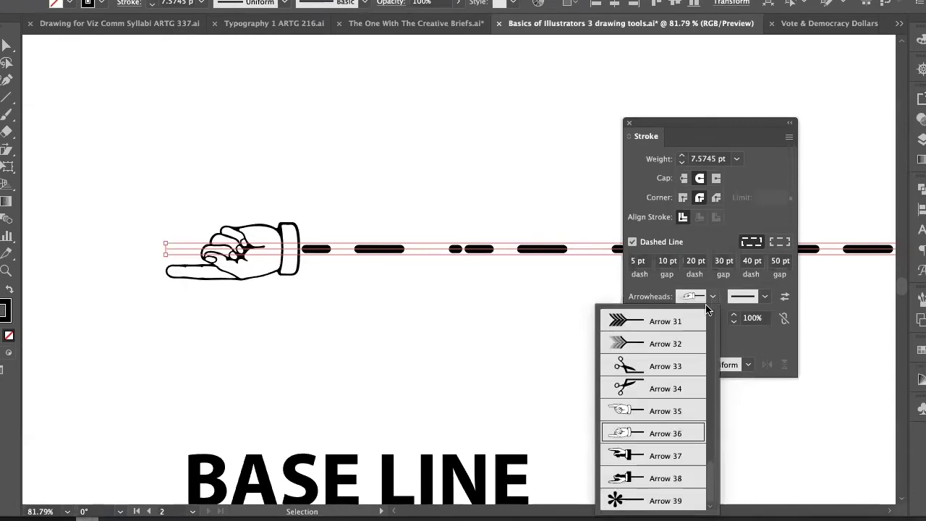
pyautogui.click(651, 345)
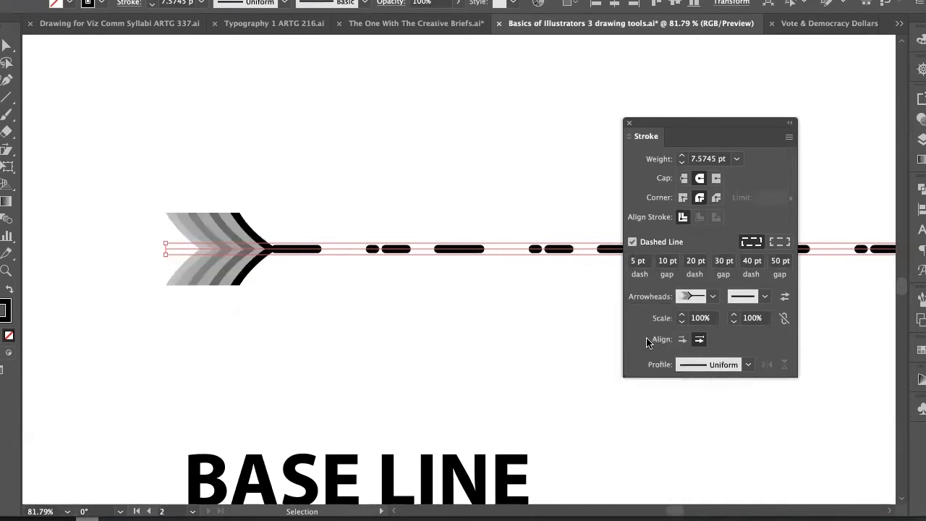
pyautogui.click(711, 296)
pyautogui.scroll(10, 664, 366)
pyautogui.click(678, 326)
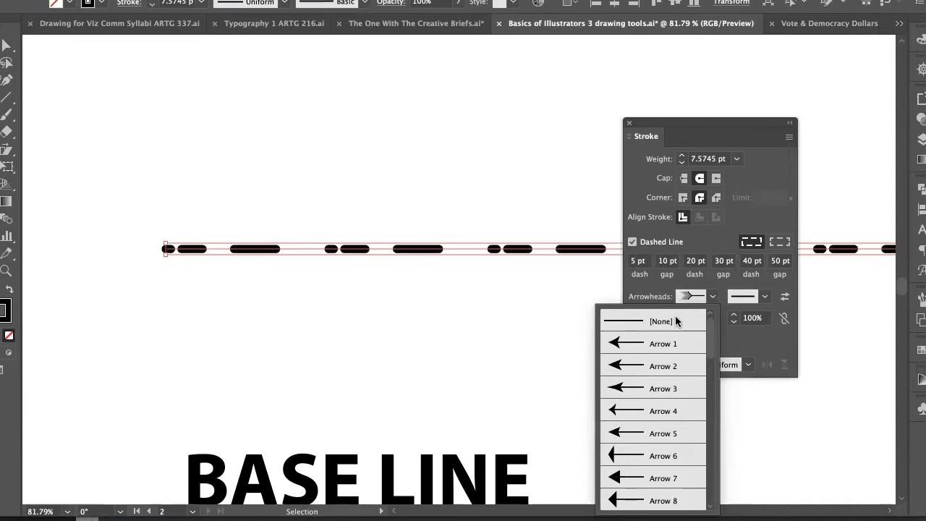
# Move the stroke settings clear of the dashed guide, deselect the guide and view both artboards together
pyautogui.moveTo(657, 122); pyautogui.dragTo(738, 102)
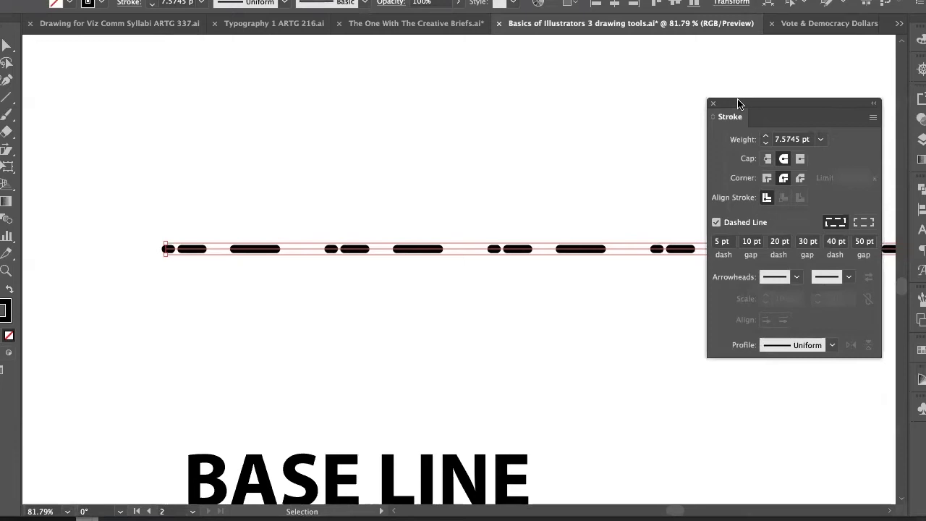
pyautogui.press('z')
pyautogui.moveTo(661, 266); pyautogui.dragTo(407, 289)
pyautogui.moveTo(587, 308); pyautogui.dragTo(406, 283)
pyautogui.click(599, 306)
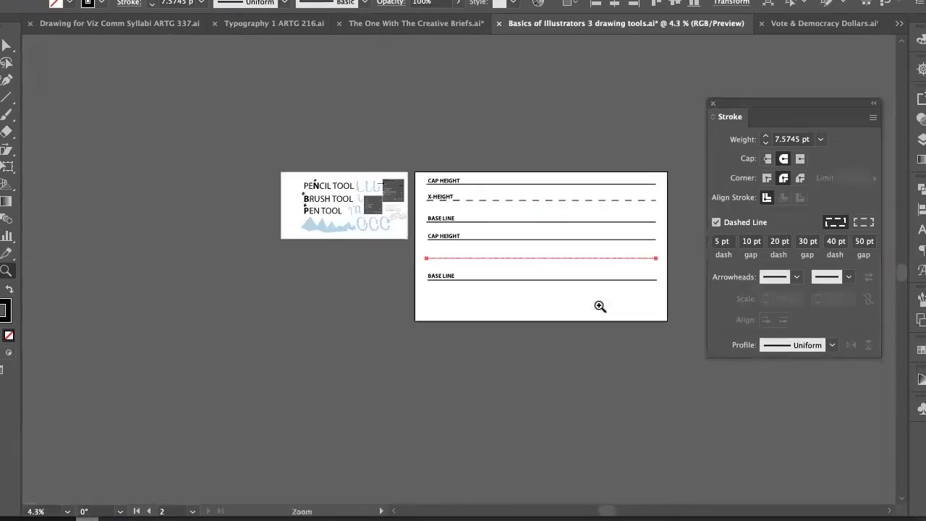
pyautogui.press('space')
pyautogui.moveTo(579, 272); pyautogui.dragTo(363, 249)
pyautogui.click(452, 256)
pyautogui.click(456, 257)
pyautogui.press('space')
pyautogui.press('v')
pyautogui.click(476, 262)
pyautogui.press('z')
pyautogui.scroll(-3, 363, 249)
pyautogui.scroll(1, 588, 205)
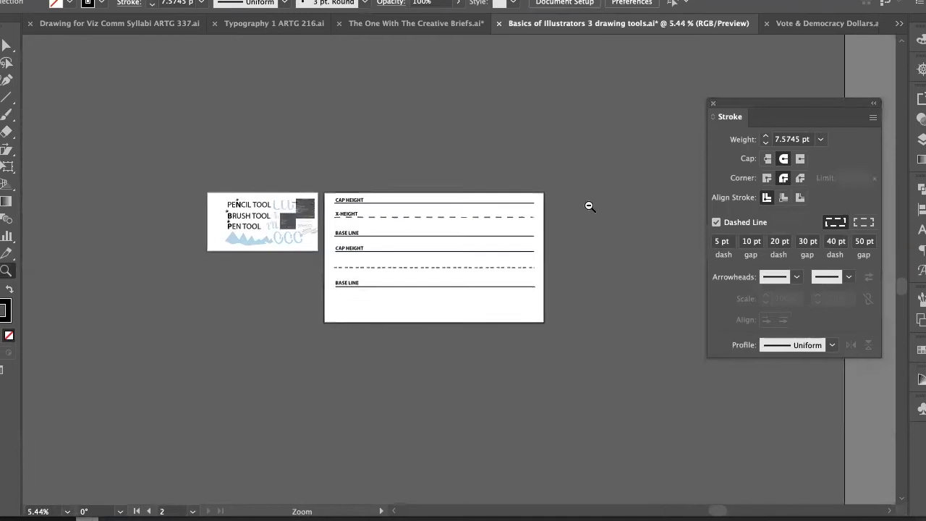
pyautogui.scroll(3, 591, 206)
pyautogui.scroll(-1, 506, 268)
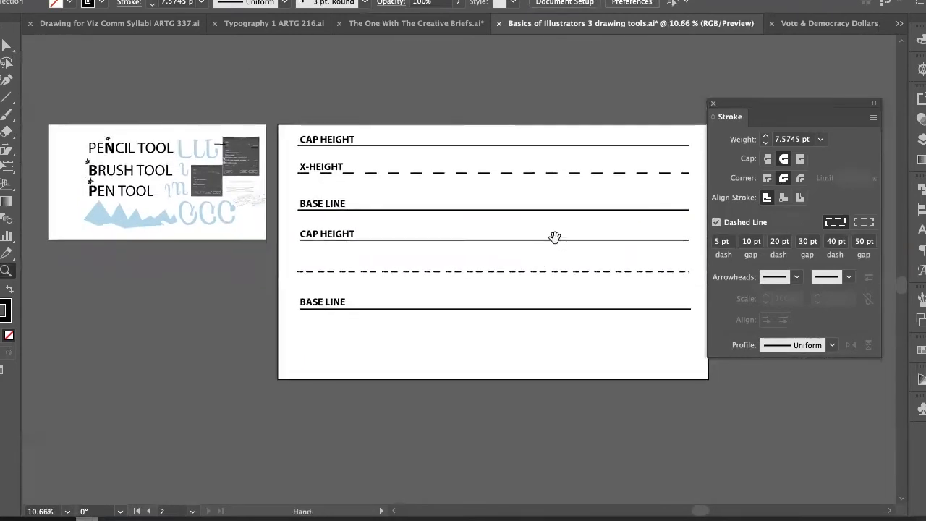
pyautogui.moveTo(543, 241); pyautogui.dragTo(461, 286)
pyautogui.hscroll(-5, 461, 286)
pyautogui.hscroll(4, 533, 292)
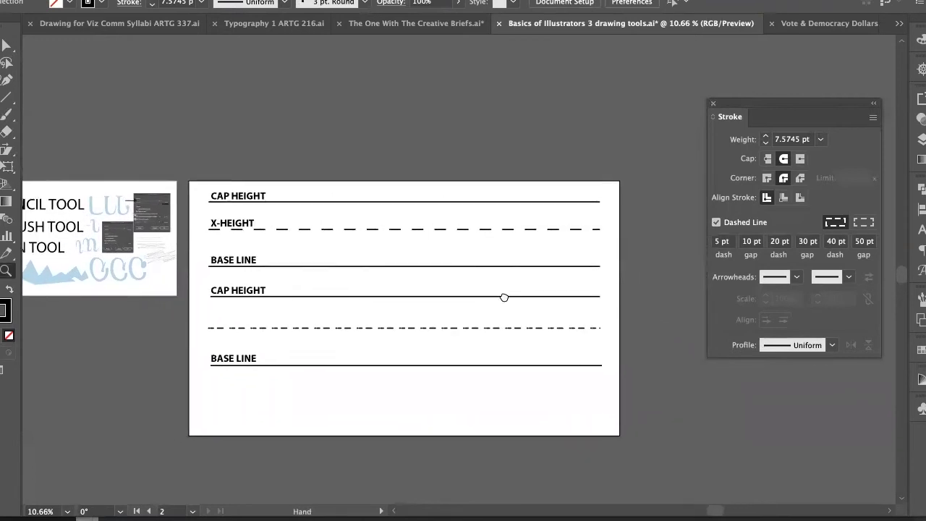
pyautogui.hscroll(-5, 471, 295)
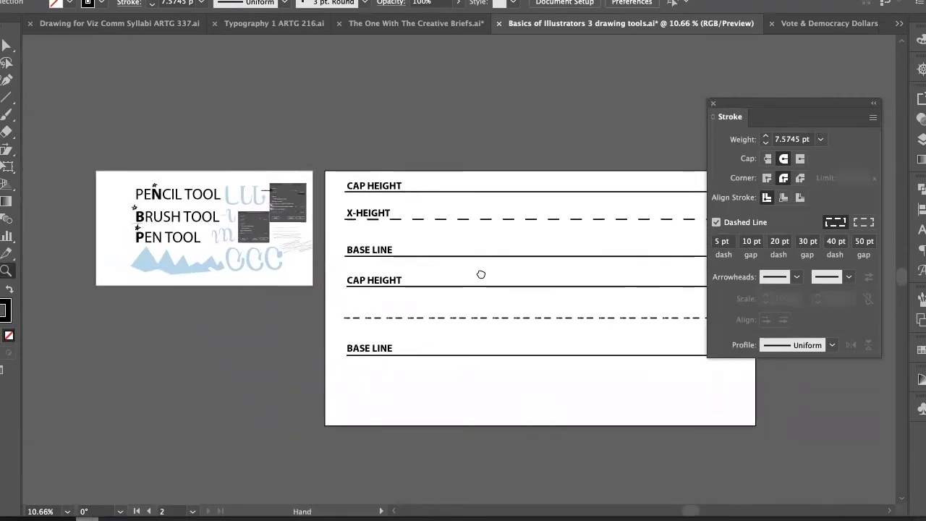
pyautogui.hscroll(-3, 506, 265)
pyautogui.hscroll(6, 463, 260)
pyautogui.moveTo(378, 285); pyautogui.dragTo(379, 287)
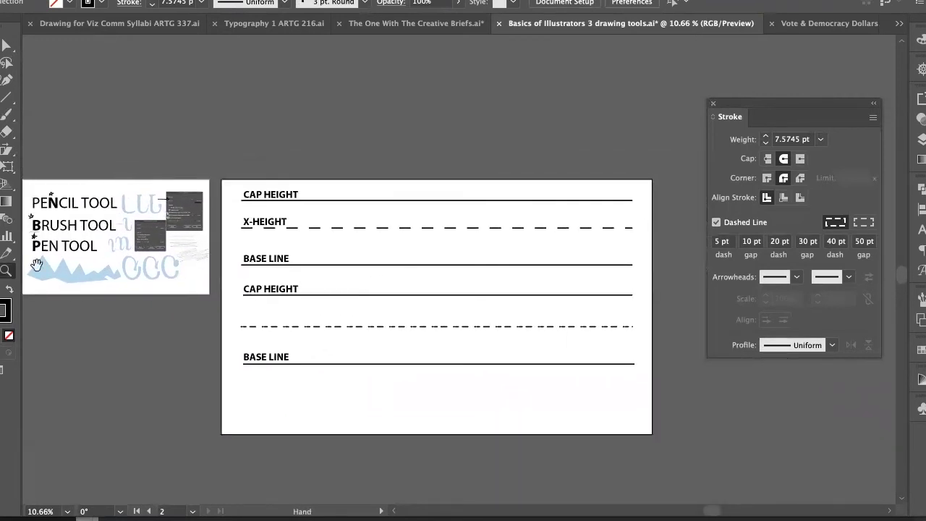
pyautogui.hscroll(-5, 311, 282)
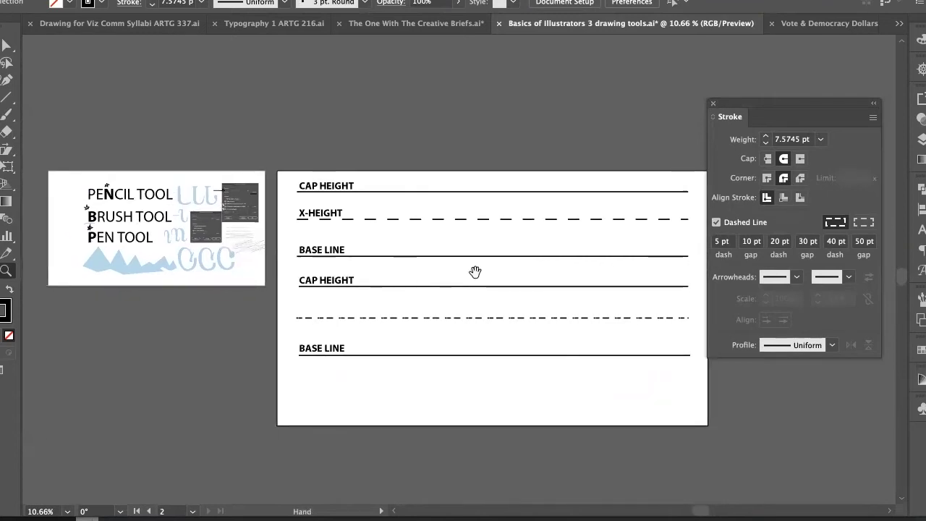
pyautogui.hscroll(2, 434, 264)
pyautogui.scroll(-2, 454, 255)
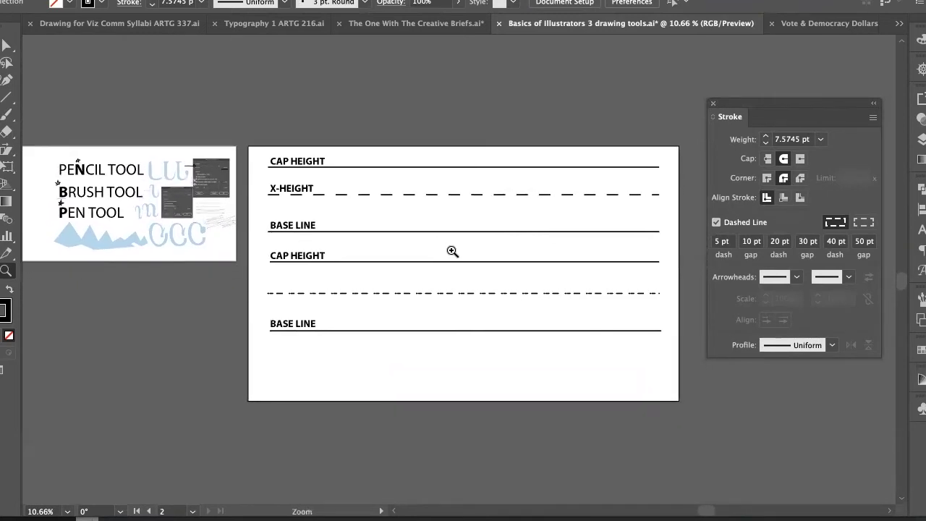
pyautogui.scroll(2, 452, 251)
pyautogui.click(452, 251)
pyautogui.moveTo(452, 251); pyautogui.dragTo(451, 251)
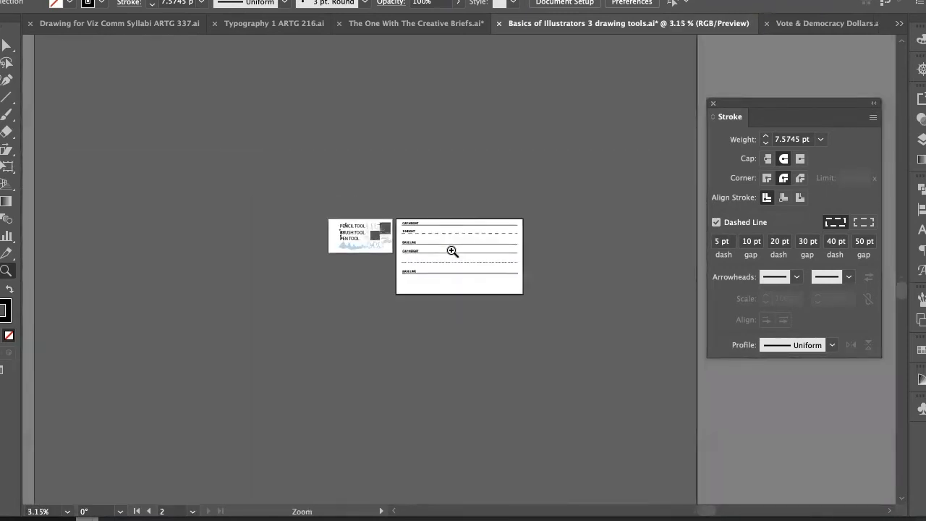
pyautogui.scroll(5, 452, 251)
pyautogui.scroll(-2, 452, 251)
pyautogui.scroll(2, 452, 251)
pyautogui.scroll(-1, 452, 250)
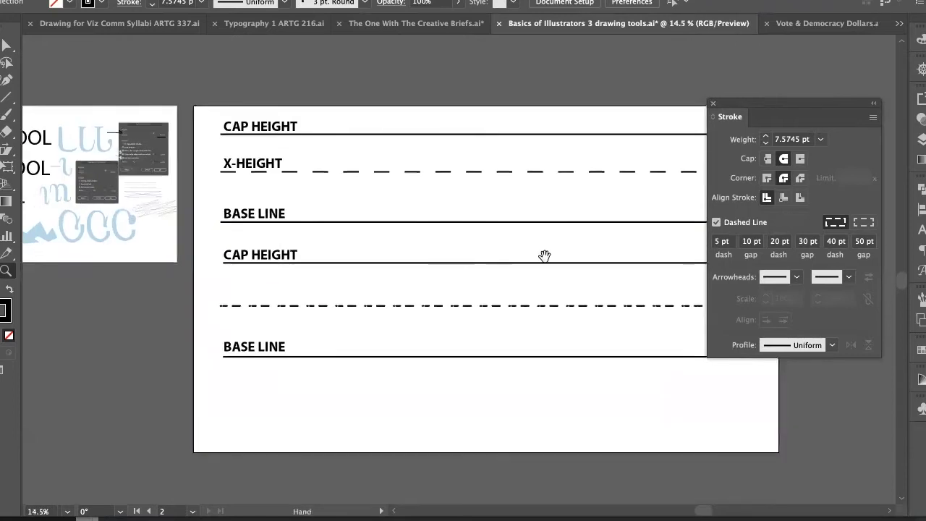
# Clear every dash and gap value after the first dash on the dashed guide between the lower cap height and base line
pyautogui.moveTo(543, 256); pyautogui.dragTo(481, 255)
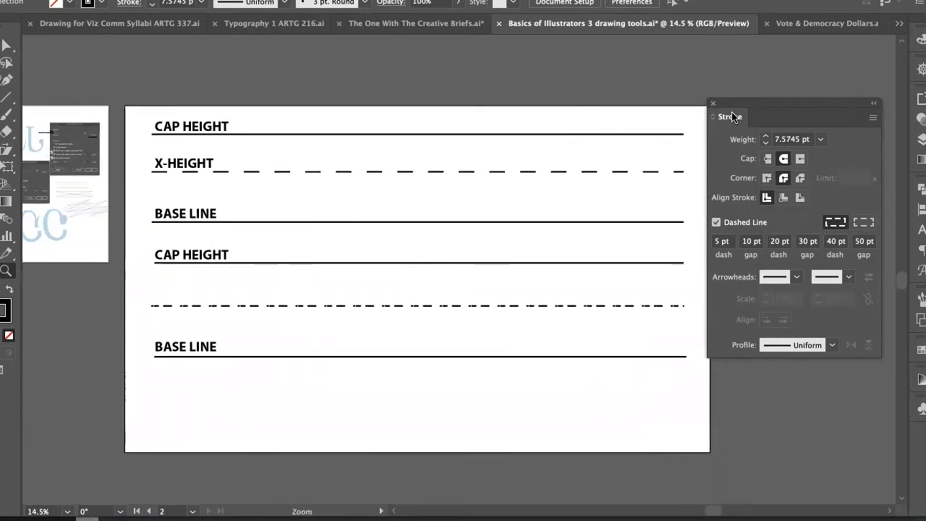
pyautogui.moveTo(733, 107); pyautogui.dragTo(744, 117)
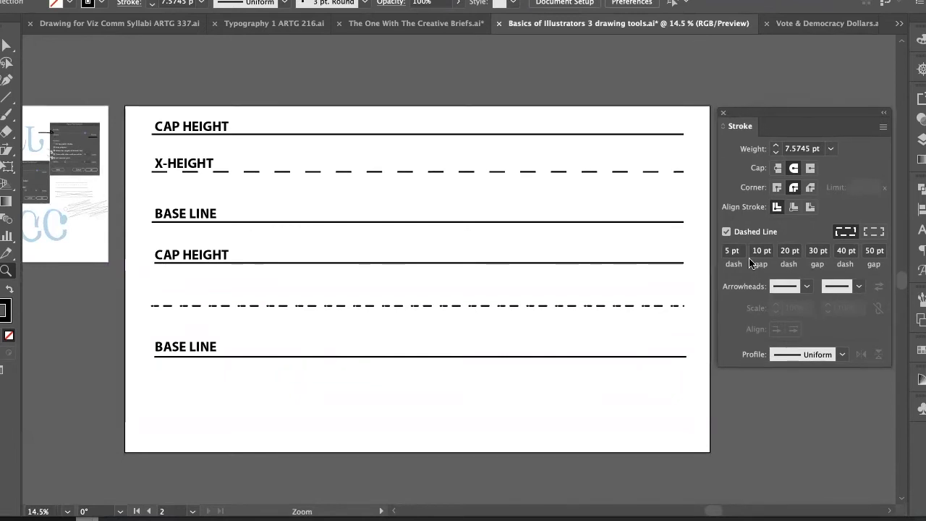
pyautogui.press('v')
pyautogui.click(603, 305)
pyautogui.click(878, 251)
pyautogui.press('BackSpace')
pyautogui.click(839, 250)
pyautogui.press('BackSpace')
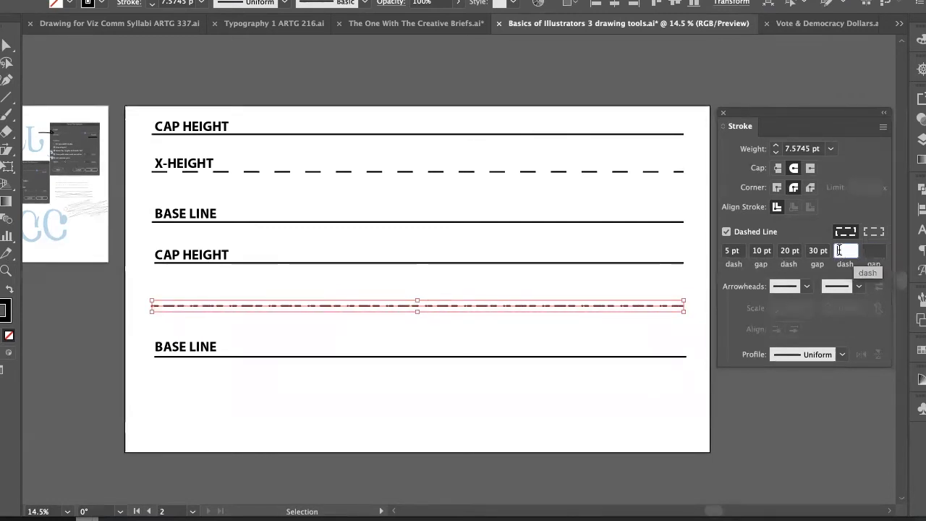
pyautogui.click(812, 250)
pyautogui.click(789, 250)
pyautogui.press('BackSpace')
pyautogui.click(759, 250)
pyautogui.press('BackSpace')
# Set the dashed guide's pattern to a 50 pt dash and a 50 pt gap, and deselect it
pyautogui.click(733, 250)
pyautogui.write('50')
pyautogui.press('Tab')
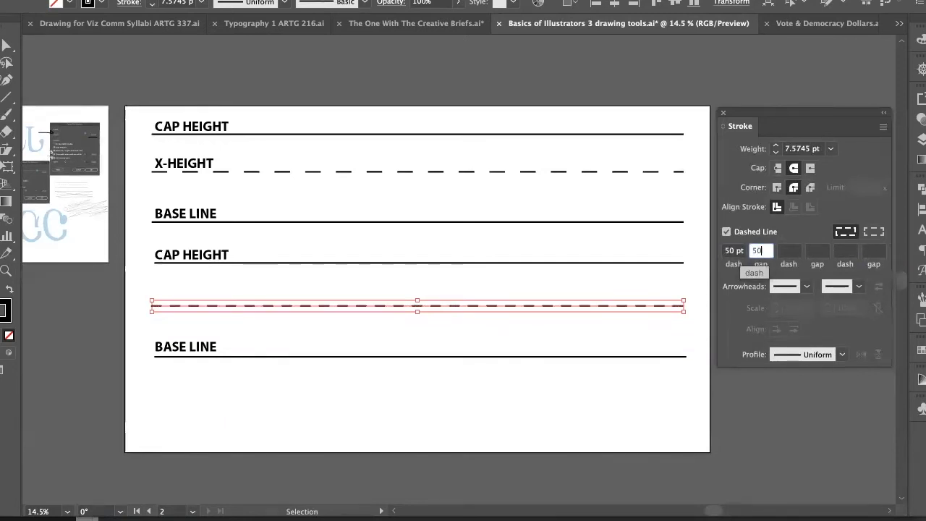
pyautogui.click(641, 356)
pyautogui.click(582, 340)
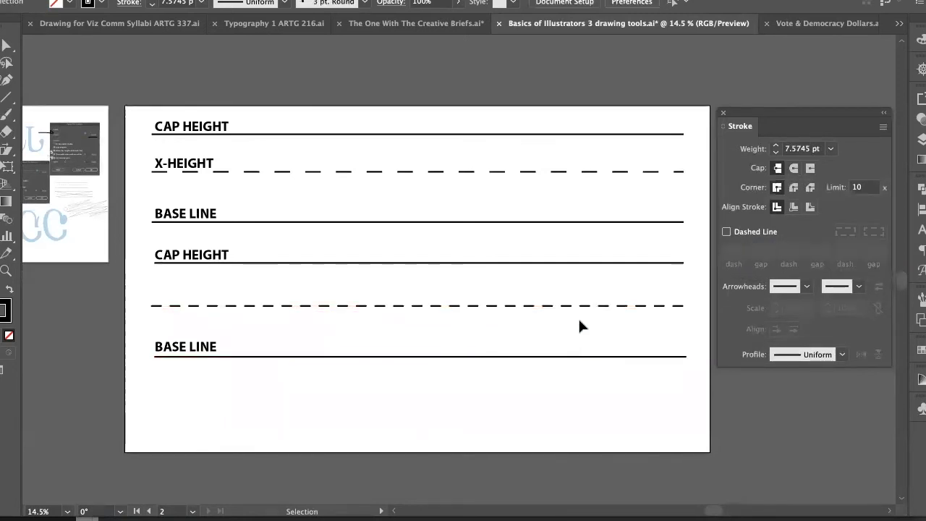
pyautogui.click(576, 305)
pyautogui.click(180, 385)
pyautogui.moveTo(349, 112); pyautogui.dragTo(350, 116)
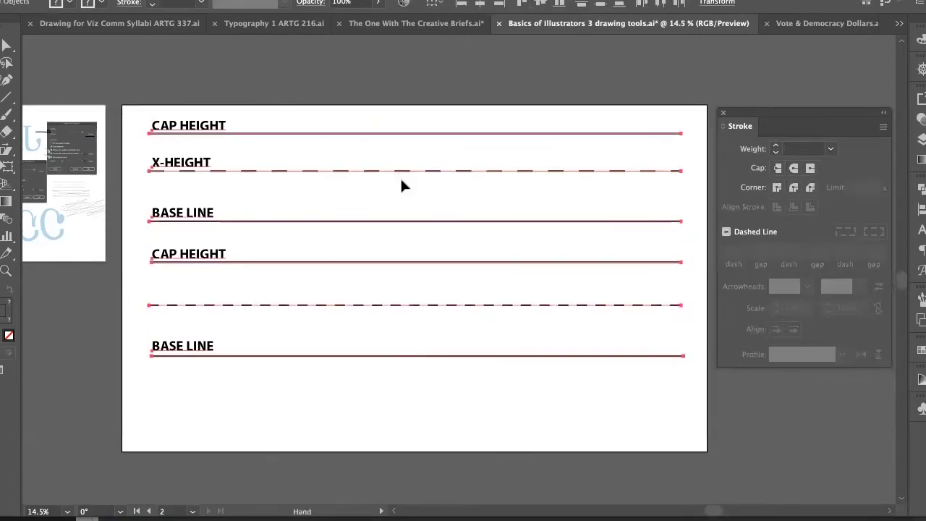
pyautogui.moveTo(363, 172); pyautogui.dragTo(363, 172)
pyautogui.moveTo(167, 375); pyautogui.dragTo(217, 369)
pyautogui.press('super+z')
pyautogui.click(138, 398)
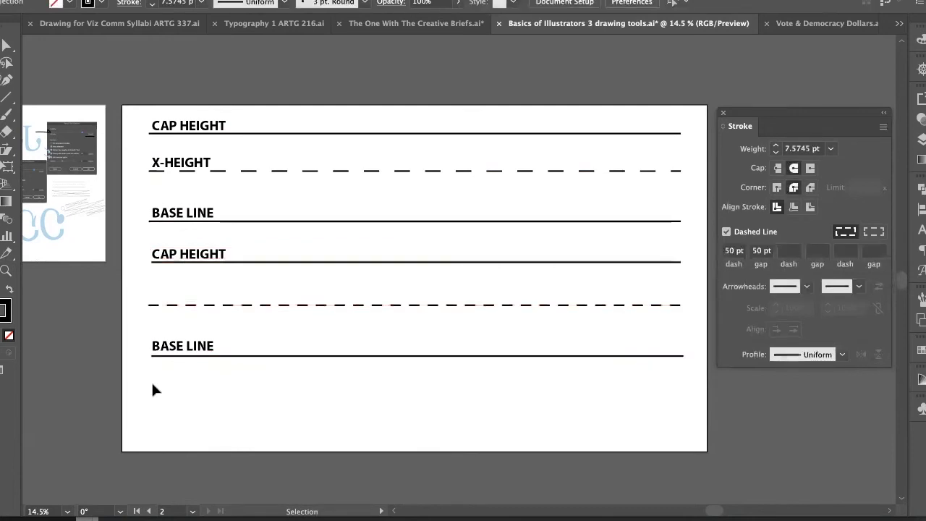
# Move the lower guide set up close beneath the first base line, and shift all guides toward the artboard's upper-left corner
pyautogui.moveTo(221, 243); pyautogui.dragTo(222, 243)
pyautogui.press('space')
pyautogui.moveTo(394, 371); pyautogui.dragTo(362, 371)
pyautogui.click(372, 366)
pyautogui.moveTo(146, 366); pyautogui.dragTo(180, 241)
pyautogui.keyDown('shift'); pyautogui.click(178, 134); pyautogui.keyUp('shift')
pyautogui.moveTo(178, 134); pyautogui.dragTo(166, 123)
# Extend the right ends of all guide lines toward the artboard's right edge and deselect them
pyautogui.click(552, 405)
pyautogui.press('a')
pyautogui.moveTo(609, 376); pyautogui.dragTo(654, 116)
pyautogui.moveTo(640, 165); pyautogui.dragTo(659, 167)
pyautogui.press('v')
pyautogui.click(567, 370)
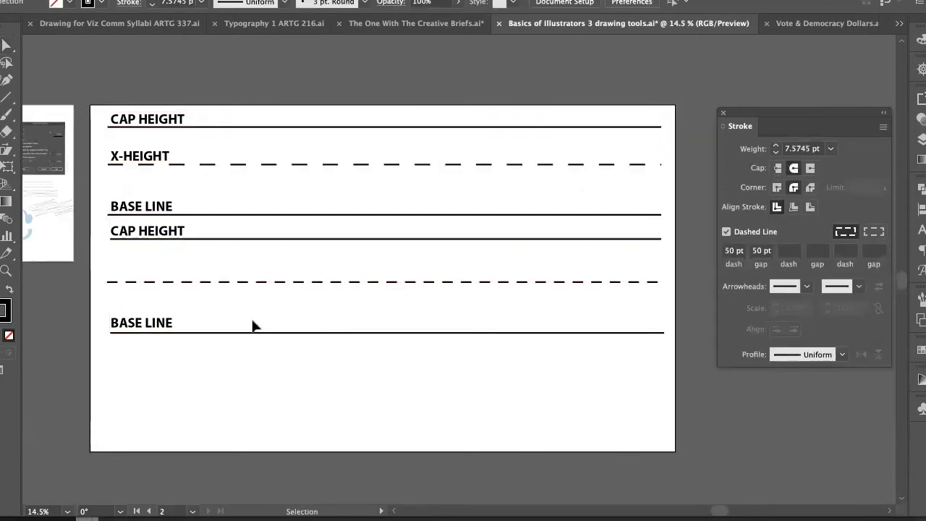
# Duplicate the lower guide set directly beneath itself, and scale all three sets down slightly to leave even margins on the artboard
pyautogui.moveTo(114, 364); pyautogui.dragTo(179, 345)
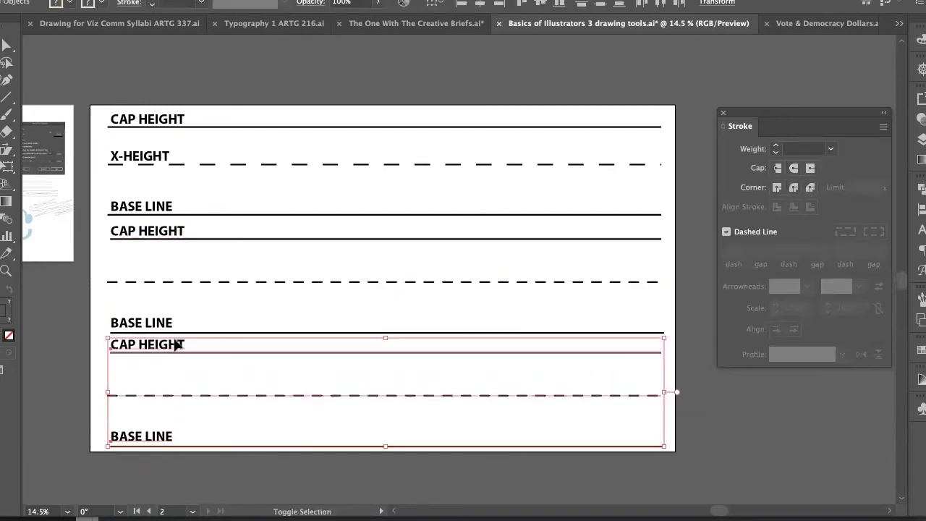
pyautogui.hotkey('ctrl', 'a')
pyautogui.hscroll(1, 405, 195)
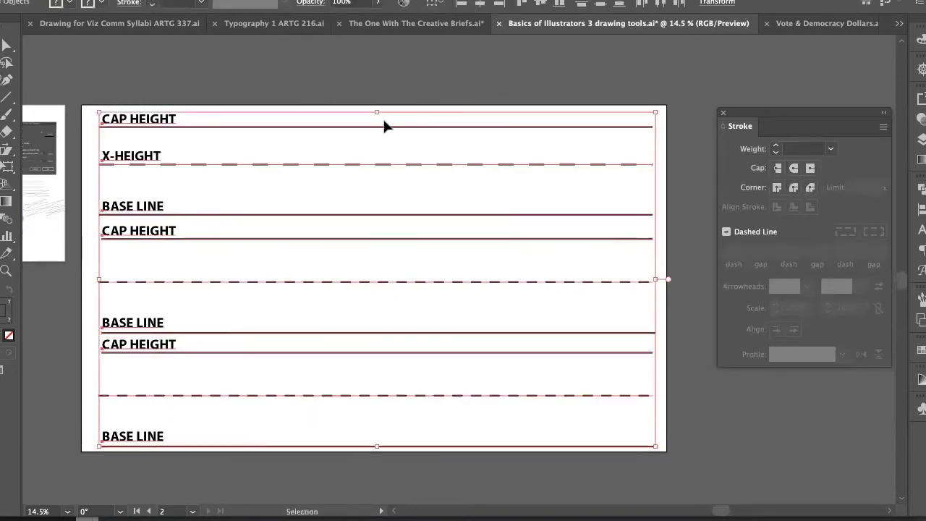
pyautogui.moveTo(380, 115); pyautogui.dragTo(377, 121)
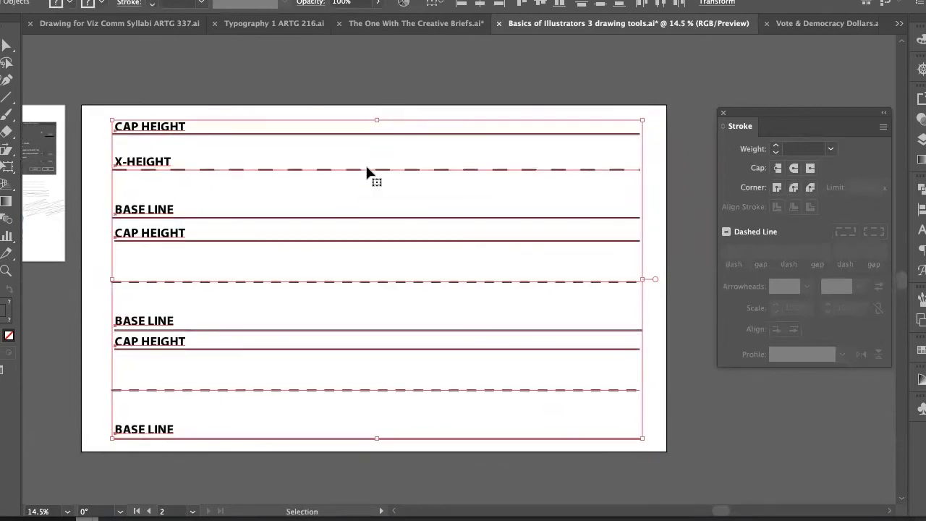
# Reposition the complete group of guides and labels slightly higher on the artboard and deselect it
pyautogui.click(361, 158)
pyautogui.moveTo(88, 94); pyautogui.dragTo(458, 471)
pyautogui.moveTo(380, 134); pyautogui.dragTo(398, 135)
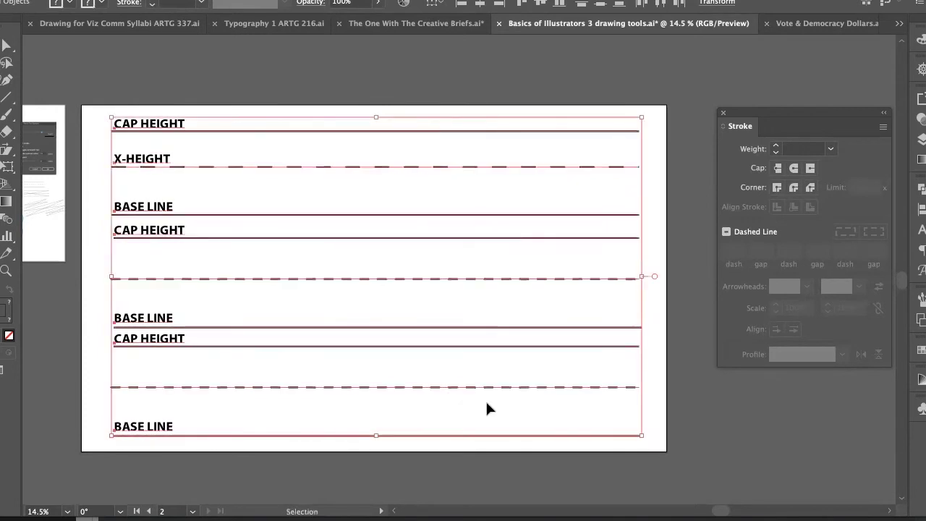
pyautogui.click(657, 379)
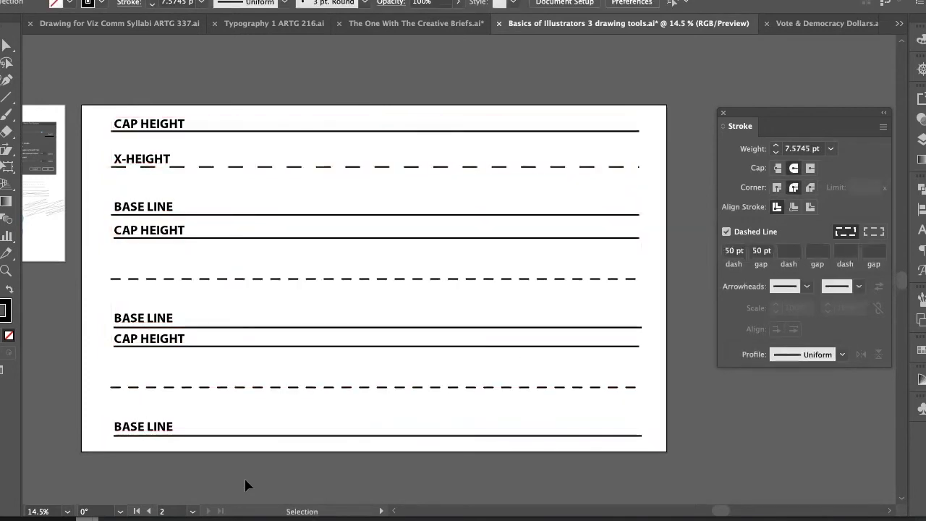
# Select all solid and dashed guide lines without their labels and set their stroke color to light gray EAEAEA
pyautogui.click(314, 131)
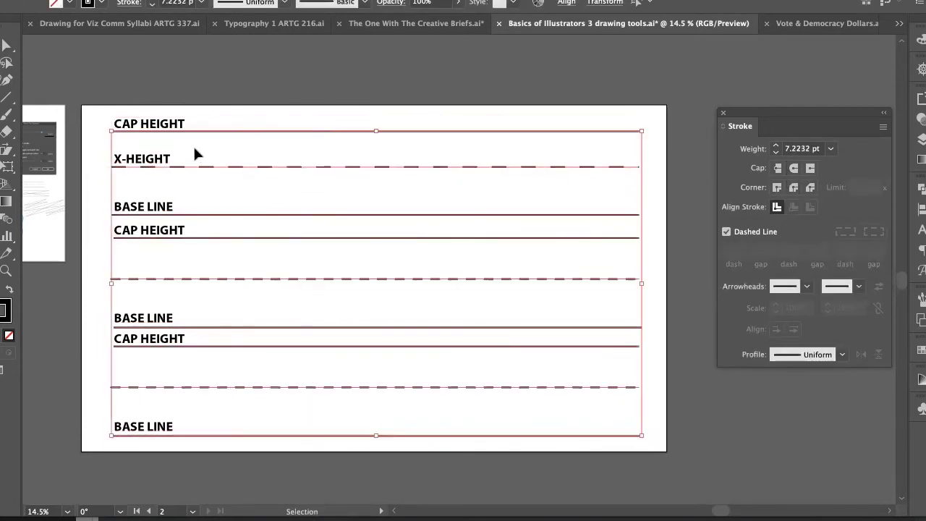
pyautogui.moveTo(93, 92); pyautogui.dragTo(280, 448)
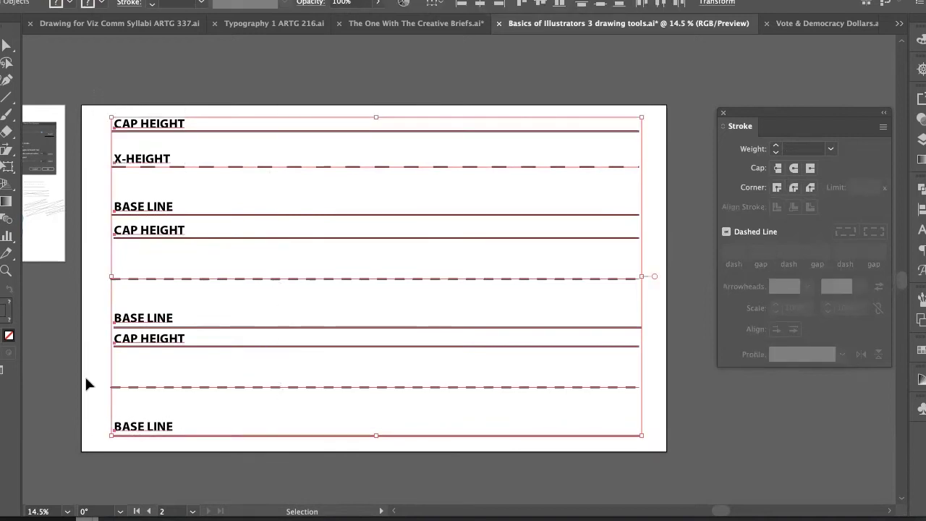
pyautogui.click(93, 353)
pyautogui.click(221, 131)
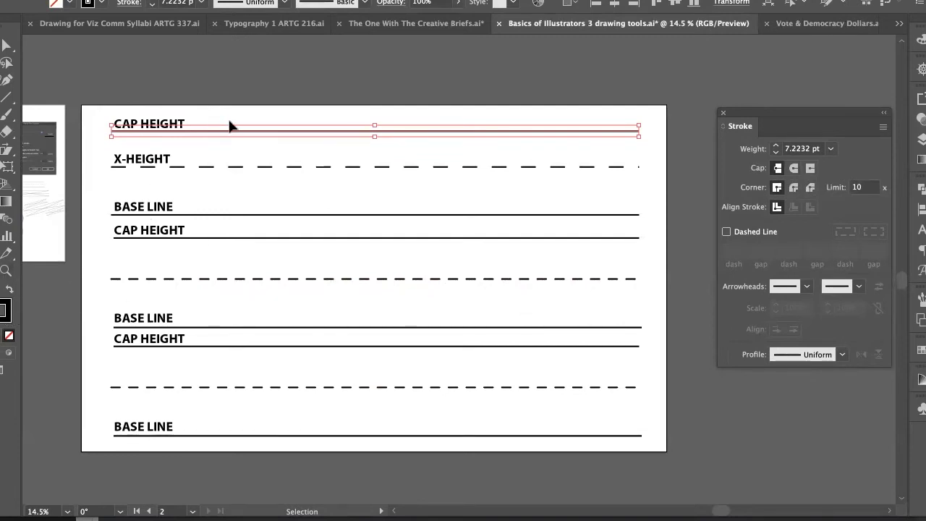
pyautogui.moveTo(232, 114)
pyautogui.mouseDown()
pyautogui.moveTo(340, 457)
pyautogui.moveTo(245, 430)
pyautogui.mouseUp()
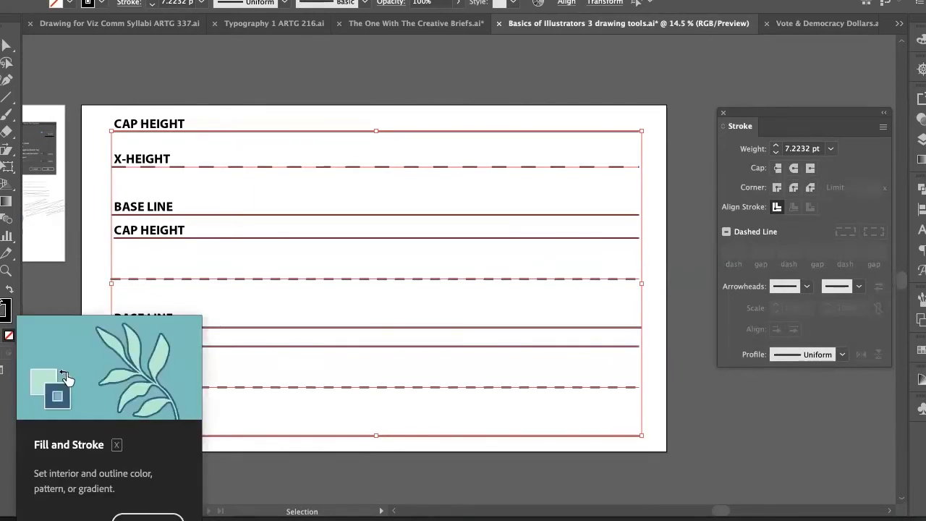
pyautogui.doubleClick(6, 311)
pyautogui.moveTo(358, 150)
pyautogui.mouseDown()
pyautogui.moveTo(289, 94)
pyautogui.moveTo(252, 96)
pyautogui.moveTo(243, 84)
pyautogui.mouseUp()
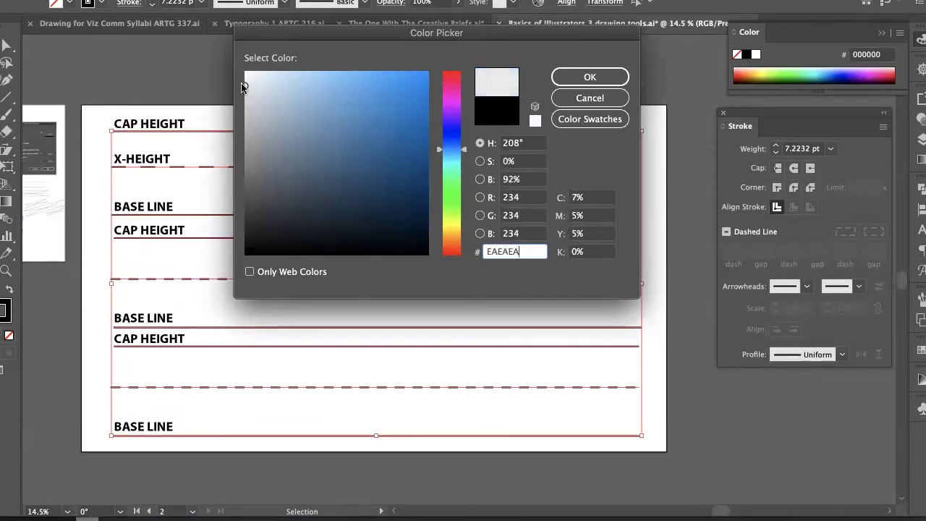
pyautogui.click(577, 73)
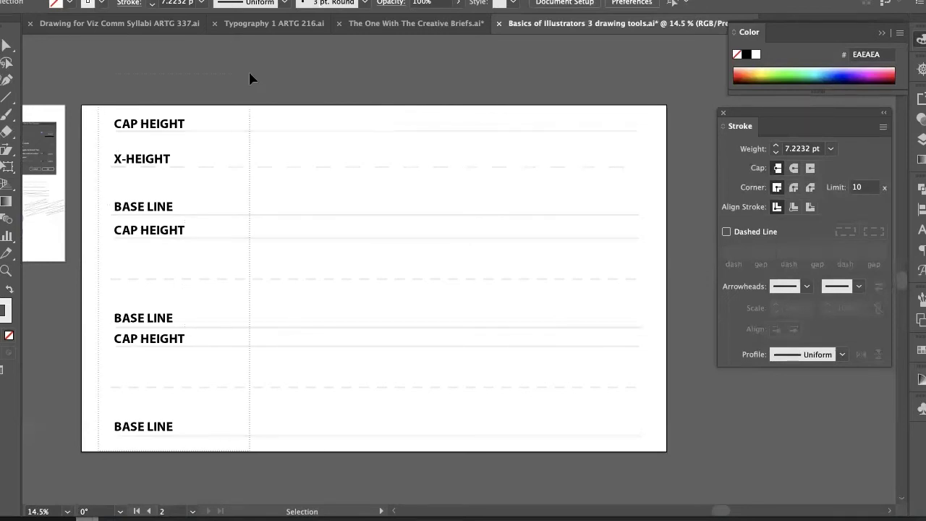
# Shift all guide lines and labels together slightly right and up on the artboard, and deselect them
pyautogui.hotkey('ctrl', 'a')
pyautogui.moveTo(178, 124)
pyautogui.mouseDown()
pyautogui.moveTo(170, 126)
pyautogui.moveTo(177, 122)
pyautogui.mouseUp()
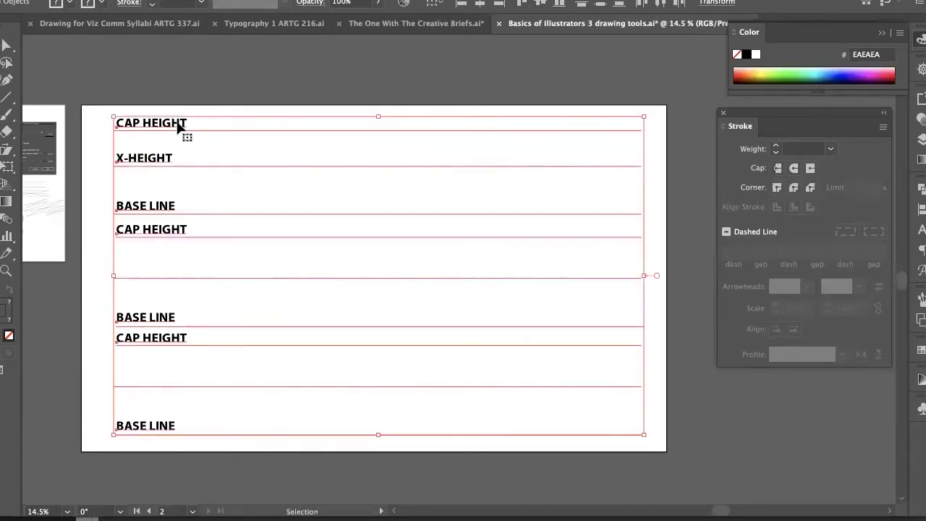
pyautogui.click(233, 93)
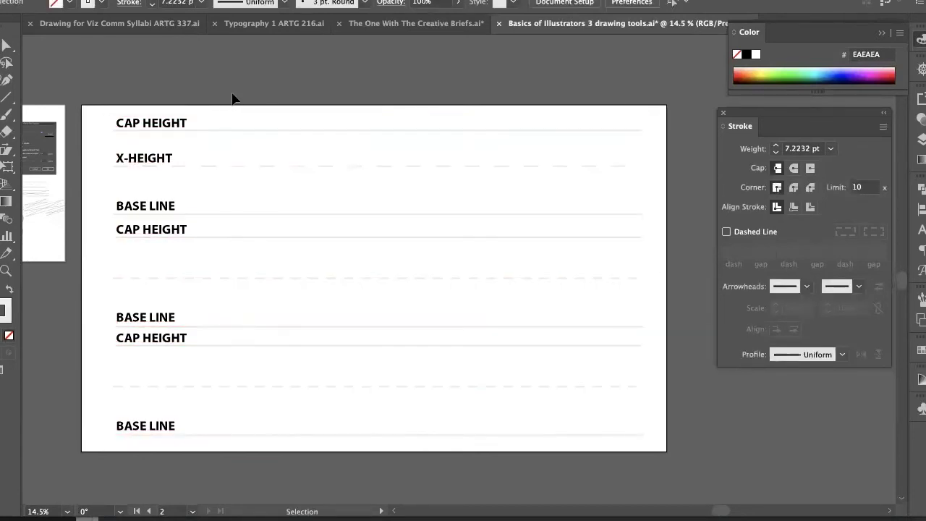
# Select all seven text labels and move them left, close to the artboard's left edge
pyautogui.click(182, 122)
pyautogui.keyDown('shift'); pyautogui.click(163, 158); pyautogui.keyUp('shift')
pyautogui.keyDown('shift'); pyautogui.click(156, 208); pyautogui.keyUp('shift')
pyautogui.keyDown('shift'); pyautogui.click(166, 238); pyautogui.keyUp('shift')
pyautogui.keyDown('shift'); pyautogui.click(166, 317); pyautogui.keyUp('shift')
pyautogui.keyDown('shift'); pyautogui.click(170, 340); pyautogui.keyUp('shift')
pyautogui.keyDown('shift'); pyautogui.click(159, 428); pyautogui.keyUp('shift')
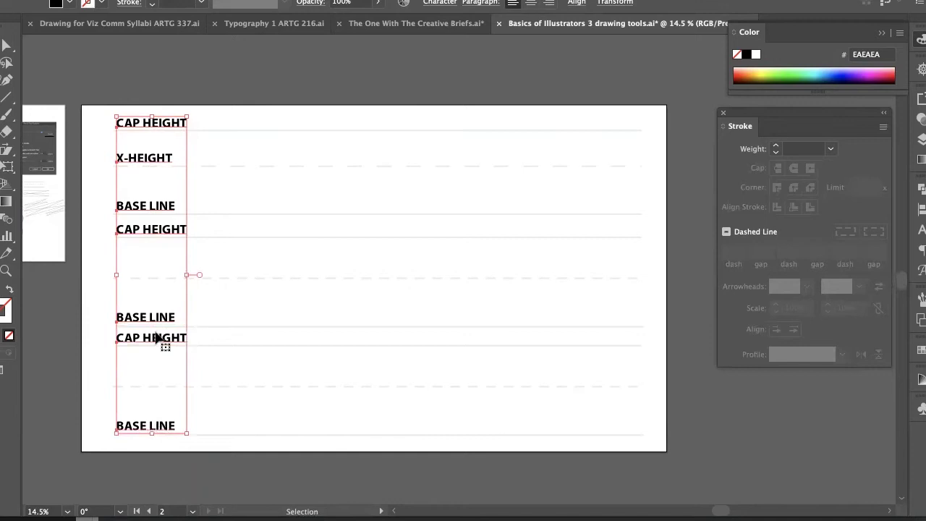
pyautogui.moveTo(157, 341); pyautogui.dragTo(131, 337)
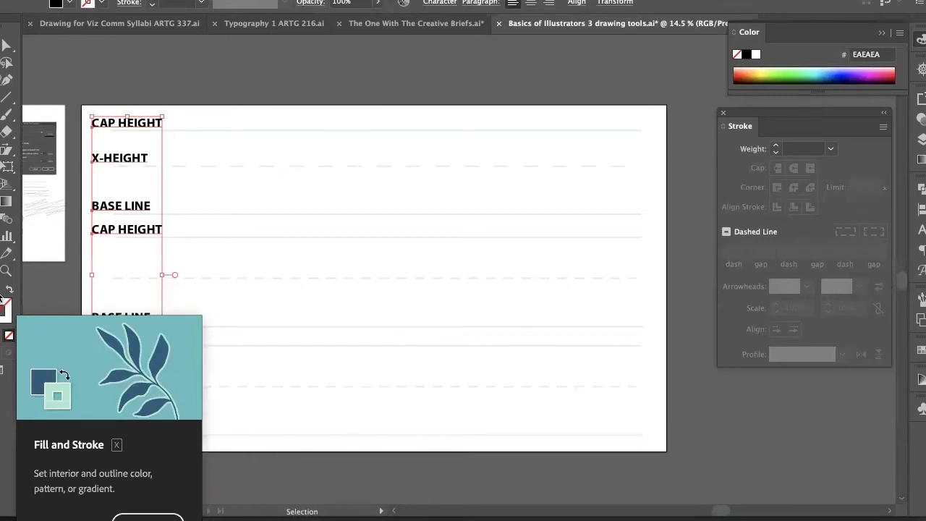
# Set the fill color of the selected text labels to light gray EAEAEA and deselect them
pyautogui.press('x')
pyautogui.doubleClick(3, 302)
pyautogui.moveTo(303, 90)
pyautogui.mouseDown()
pyautogui.moveTo(236, 76)
pyautogui.moveTo(242, 86)
pyautogui.mouseUp()
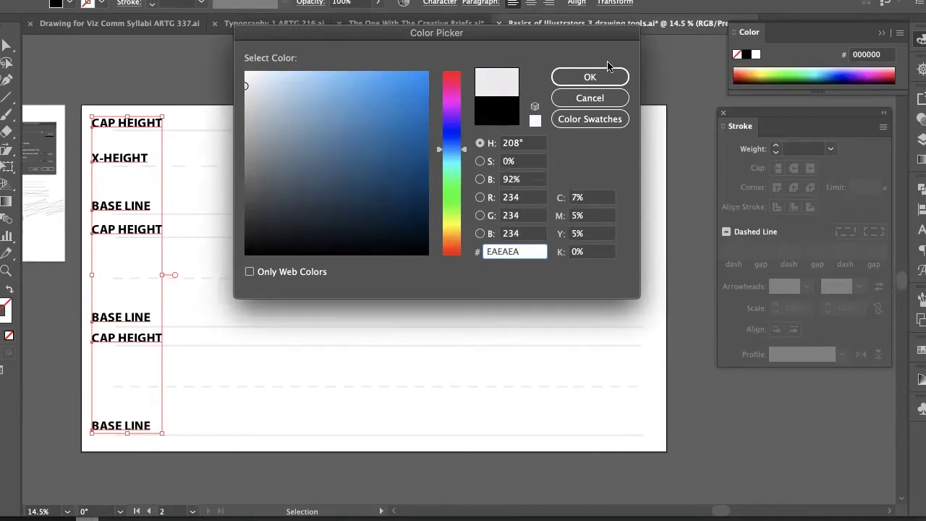
pyautogui.click(589, 76)
pyautogui.click(455, 46)
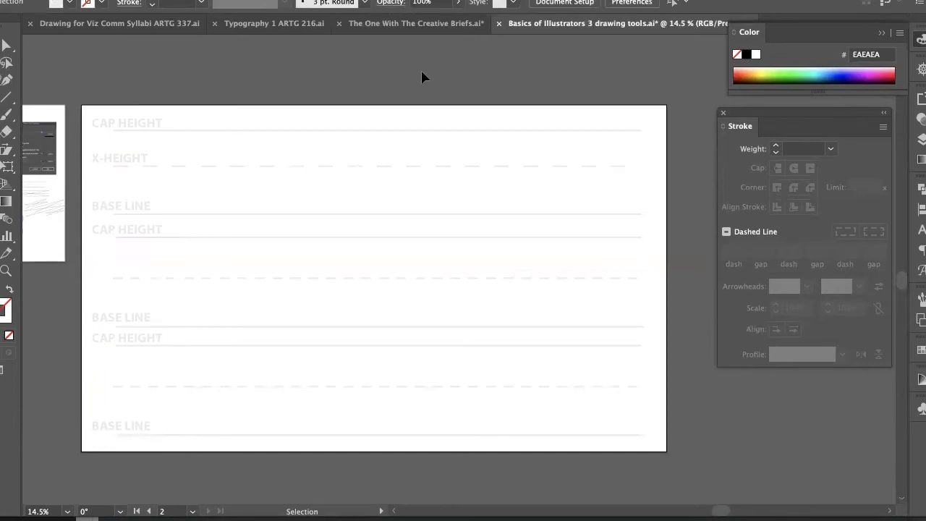
# Try stretching all guide lines outward at both ends, close to the artboard's left and right edges
pyautogui.moveTo(99, 455); pyautogui.dragTo(295, 71)
pyautogui.press('super+2')
pyautogui.moveTo(213, 112); pyautogui.dragTo(300, 455)
pyautogui.moveTo(113, 285); pyautogui.dragTo(87, 285)
pyautogui.moveTo(644, 282); pyautogui.dragTo(658, 282)
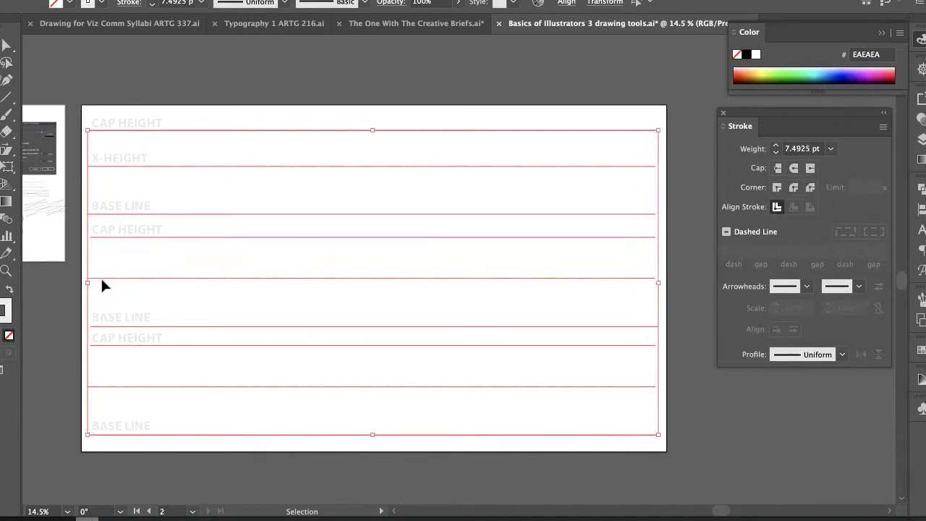
pyautogui.moveTo(236, 82); pyautogui.dragTo(425, 462)
pyautogui.click(137, 69)
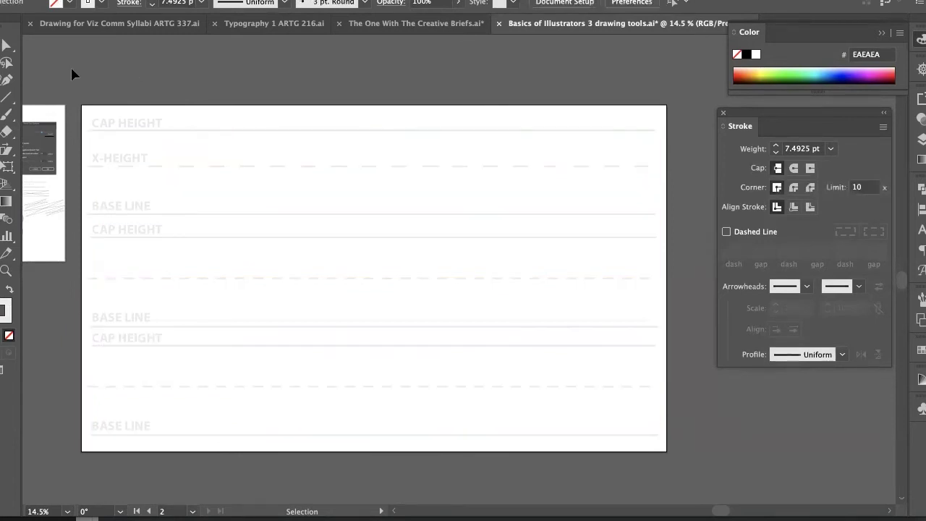
# Undo the outward stretch of the guide lines at both ends
pyautogui.click(275, 423)
pyautogui.click(223, 453)
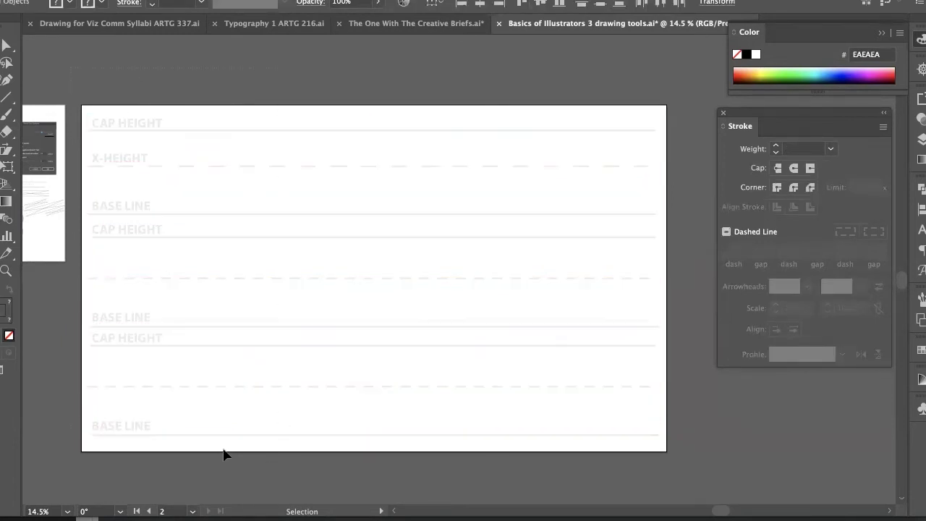
pyautogui.press('super+a')
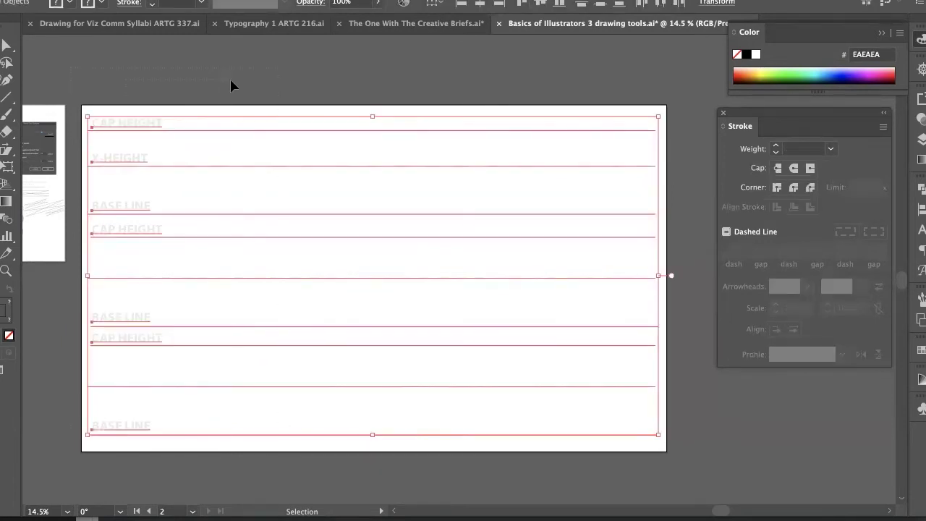
pyautogui.click(311, 113)
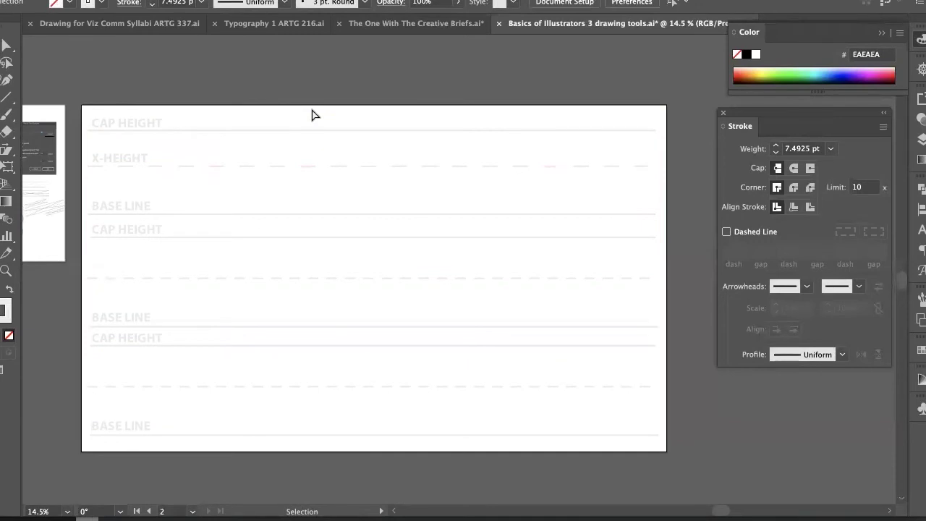
pyautogui.press('super+a')
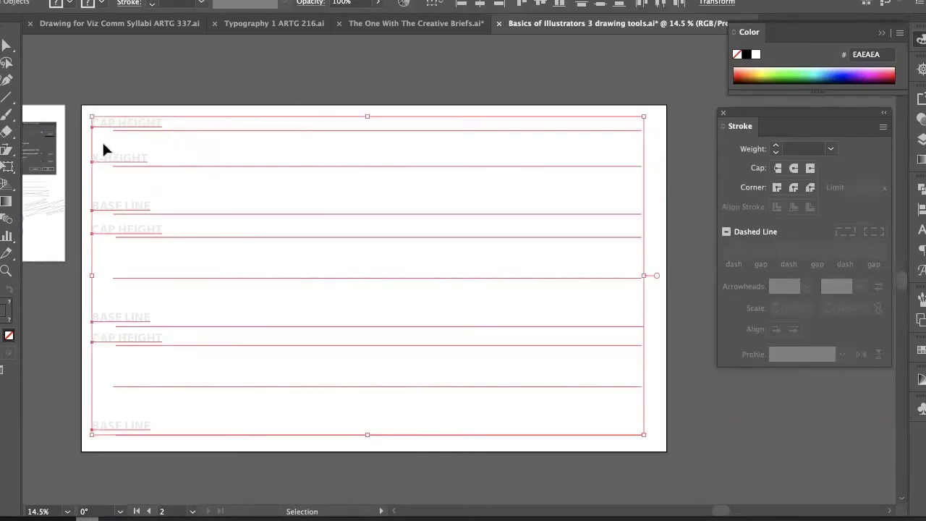
pyautogui.click(103, 142)
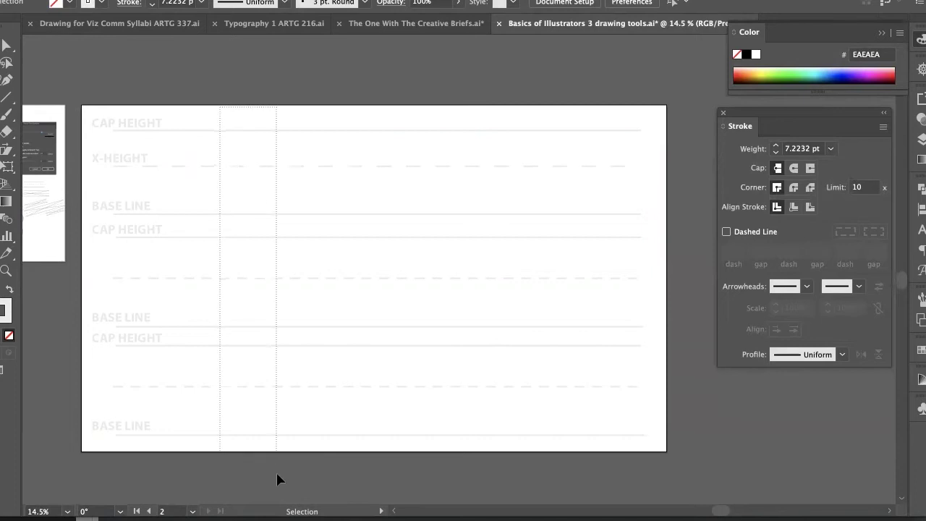
# Extend only the left ends of all guide lines so they begin about where the labels start, and deselect them
pyautogui.press('super+a')
pyautogui.moveTo(109, 282); pyautogui.dragTo(92, 282)
pyautogui.click(75, 283)
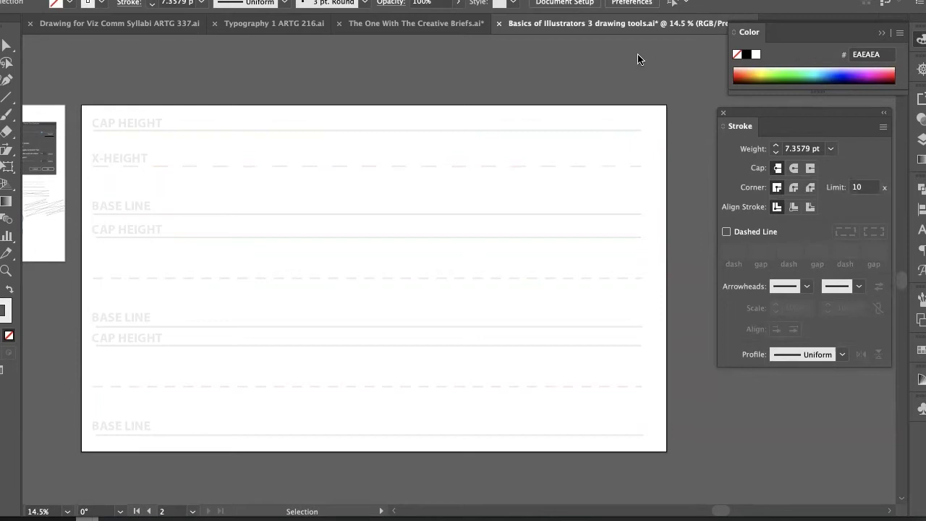
# Collapse the Color panel and shift the floating Stroke panel slightly left
pyautogui.click(920, 39)
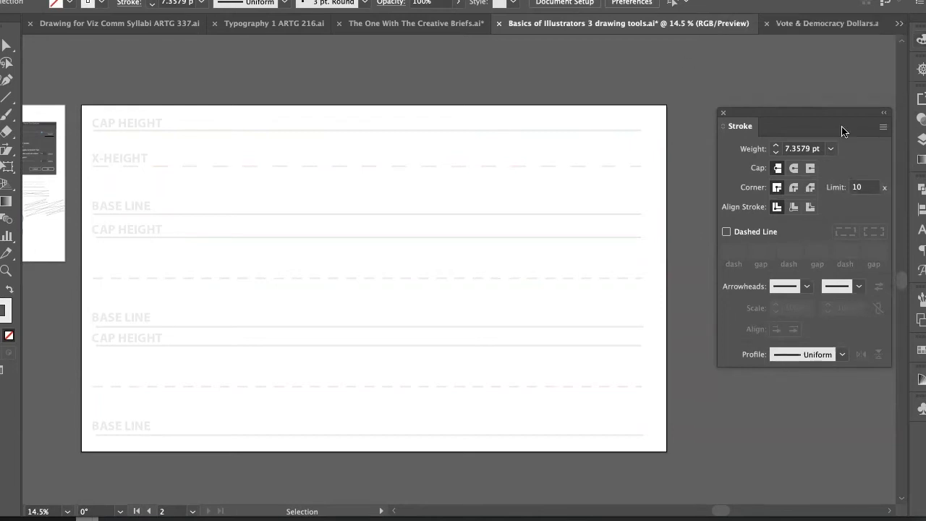
pyautogui.moveTo(792, 113); pyautogui.dragTo(790, 108)
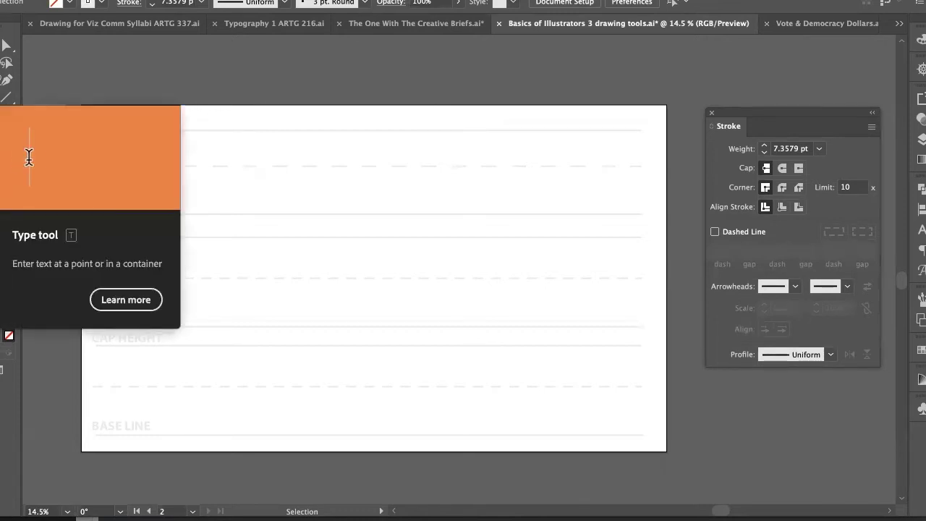
pyautogui.click(2, 97)
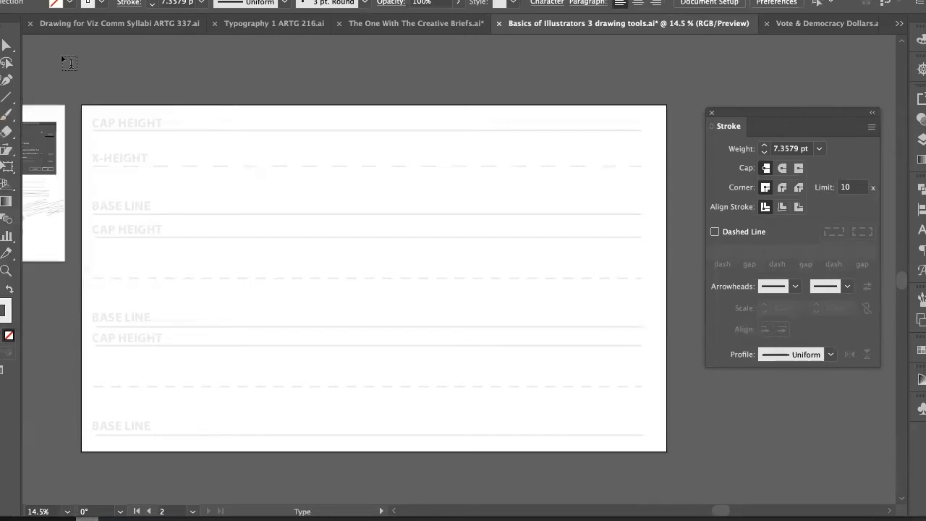
pyautogui.click(6, 45)
pyautogui.press('v')
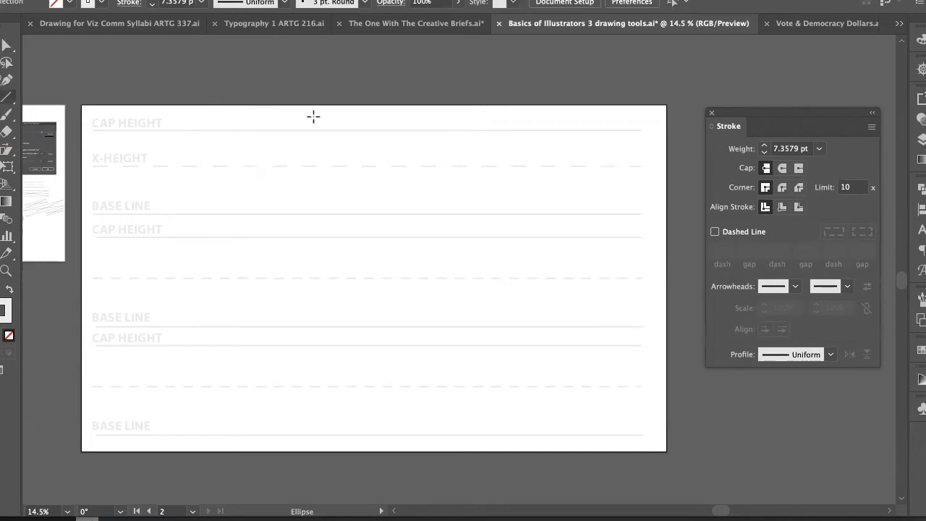
pyautogui.click(7, 98)
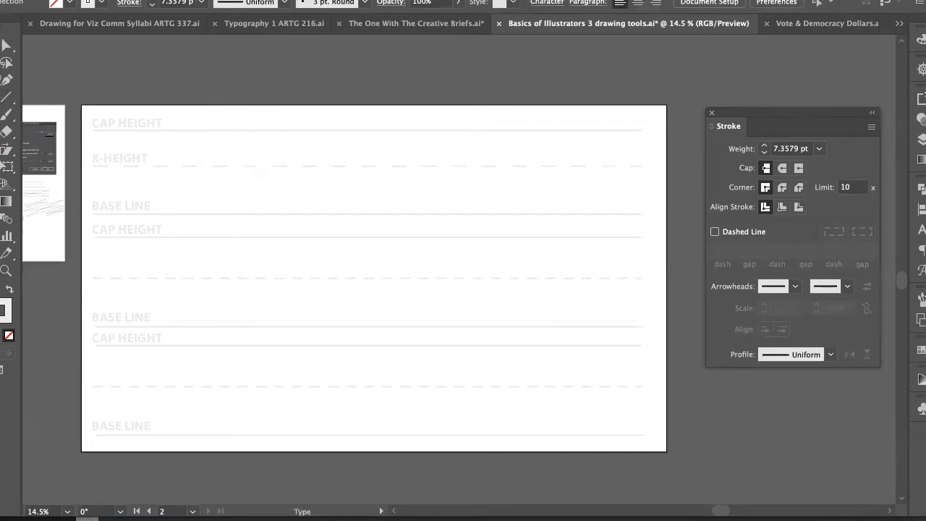
# Draw a capital T with the Paintbrush, using a vertical stem and a horizontal crossbar, on the empty canvas above the artboard
pyautogui.press('space')
pyautogui.moveTo(215, 174); pyautogui.dragTo(277, 165)
pyautogui.press('super+space')
pyautogui.press('b')
pyautogui.moveTo(285, 133)
pyautogui.mouseDown()
pyautogui.moveTo(286, 81)
pyautogui.moveTo(315, 81)
pyautogui.mouseUp()
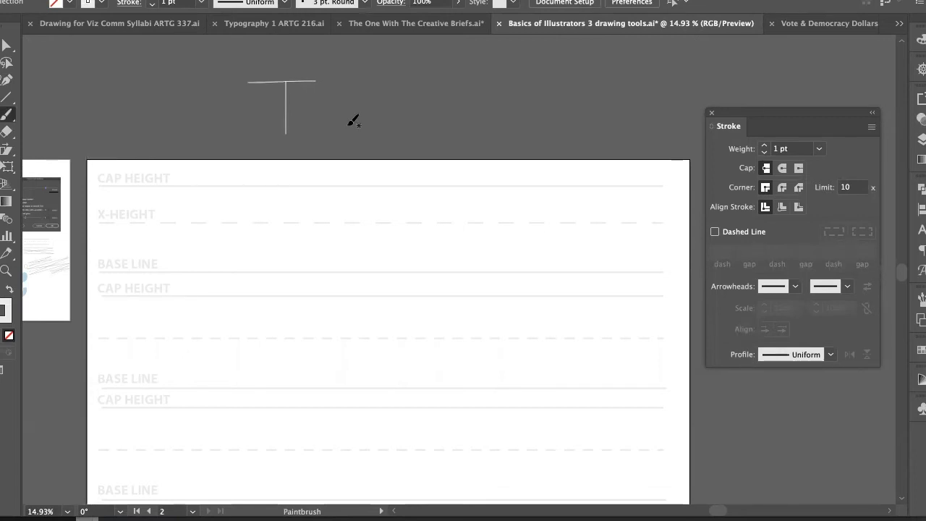
# Scale the drawn T down to about two thirds of its size and deselect it
pyautogui.press('v')
pyautogui.moveTo(249, 128); pyautogui.dragTo(308, 72)
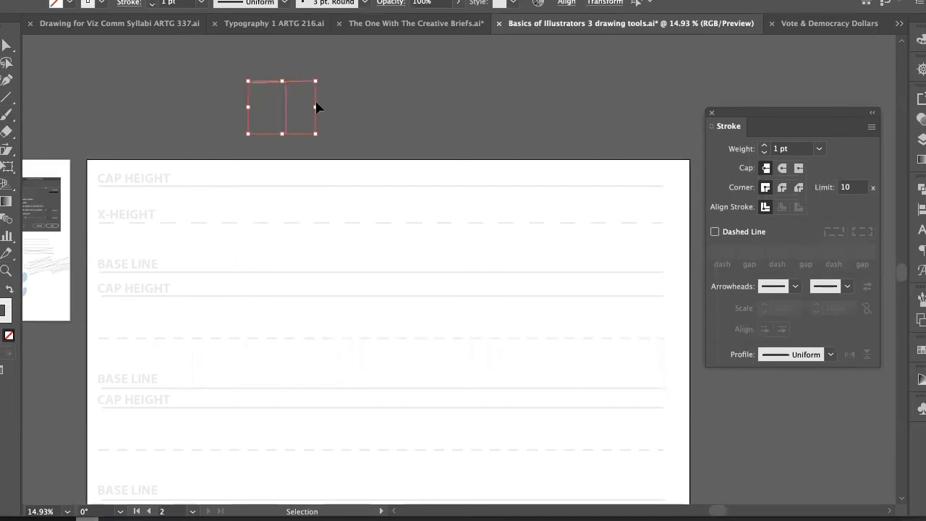
pyautogui.moveTo(315, 107); pyautogui.dragTo(304, 107)
pyautogui.click(241, 106)
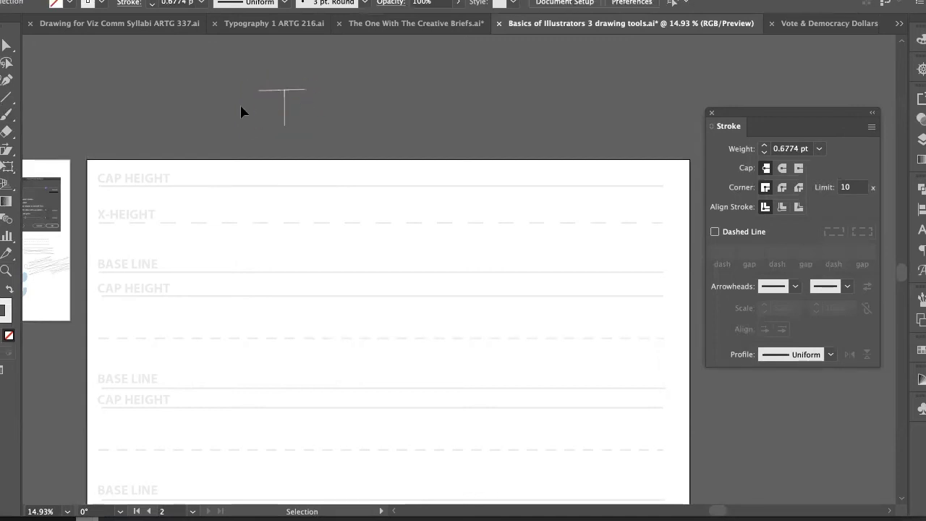
# Center the T's stem beneath its crossbar and select the whole letter
pyautogui.click(281, 102)
pyautogui.click(366, 128)
pyautogui.moveTo(254, 130); pyautogui.dragTo(317, 72)
pyautogui.click(290, 110)
pyautogui.moveTo(241, 131); pyautogui.dragTo(306, 76)
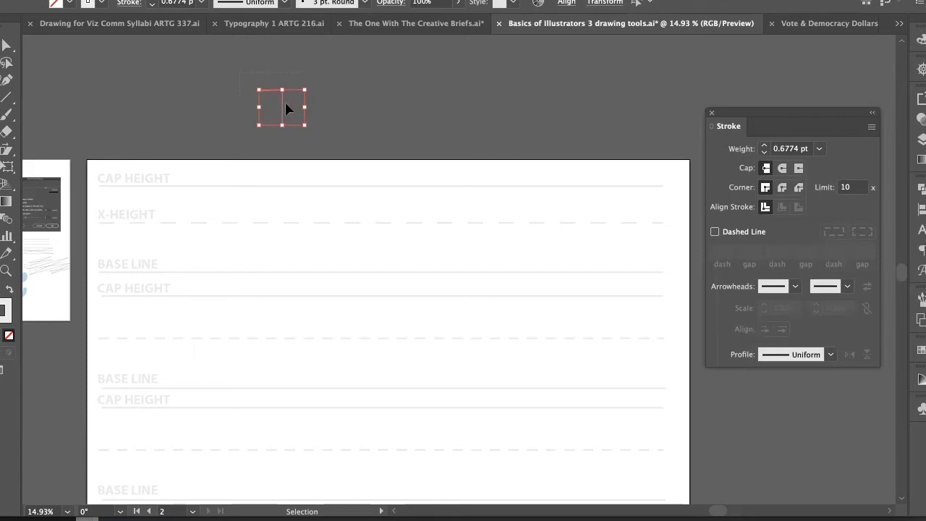
# Duplicate the T far to its right and build a capital E with three horizontal bars from the copied strokes
pyautogui.moveTo(285, 110)
pyautogui.mouseDown()
pyautogui.moveTo(531, 91)
pyautogui.moveTo(611, 95)
pyautogui.moveTo(591, 109)
pyautogui.moveTo(622, 103)
pyautogui.moveTo(624, 120)
pyautogui.mouseUp()
pyautogui.click(547, 110)
pyautogui.click(624, 120)
pyautogui.click(609, 138)
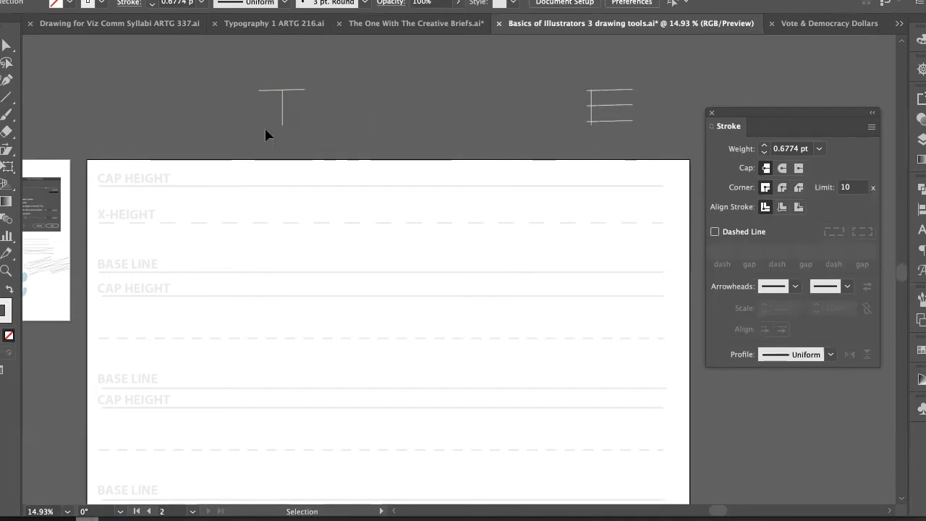
# Try placing copies of the T beside the original and just before the E, and delete both copies
pyautogui.click(285, 97)
pyautogui.moveTo(285, 97); pyautogui.dragTo(554, 120)
pyautogui.click(411, 125)
pyautogui.click(347, 92)
pyautogui.click(511, 143)
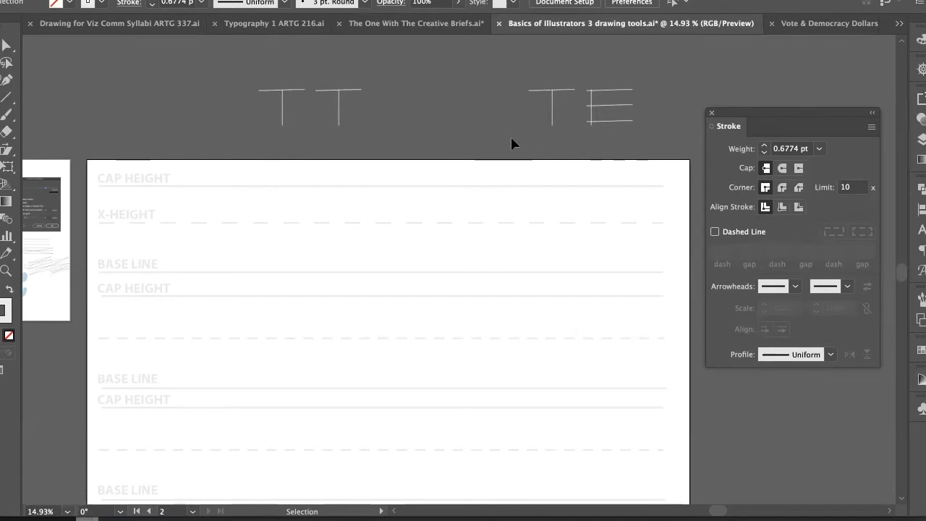
pyautogui.moveTo(322, 150); pyautogui.dragTo(566, 102)
pyautogui.press('Delete')
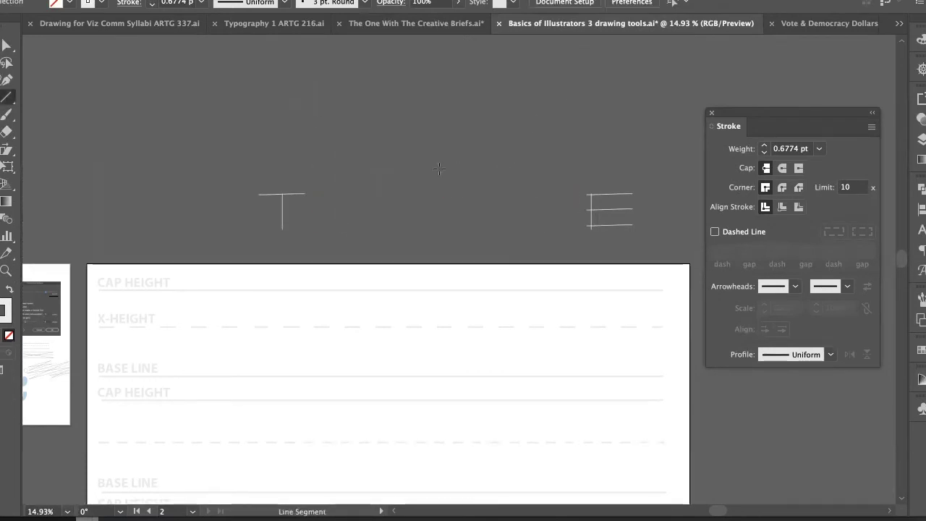
# Duplicate the T immediately to the right of the original and deselect the copy
pyautogui.moveTo(307, 171); pyautogui.dragTo(264, 214)
pyautogui.moveTo(257, 177); pyautogui.dragTo(176, 162)
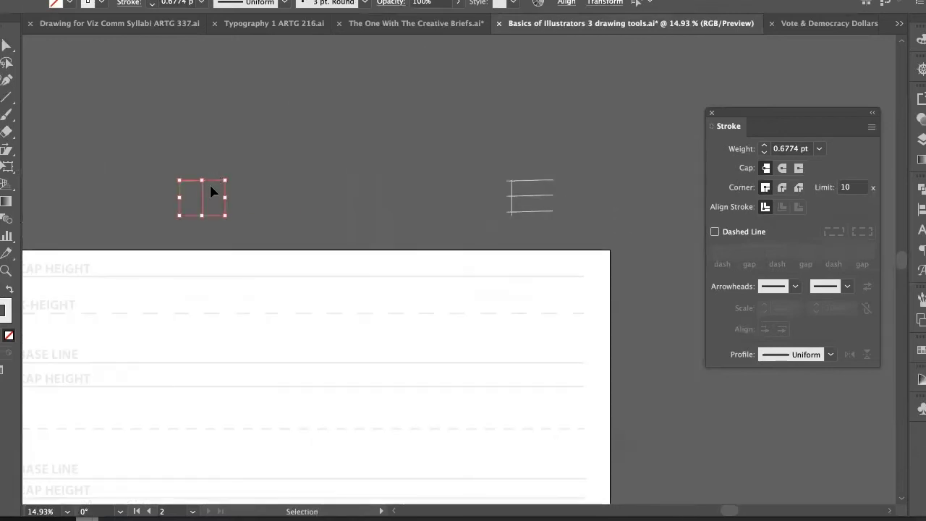
pyautogui.moveTo(205, 193); pyautogui.dragTo(273, 199)
pyautogui.click(232, 231)
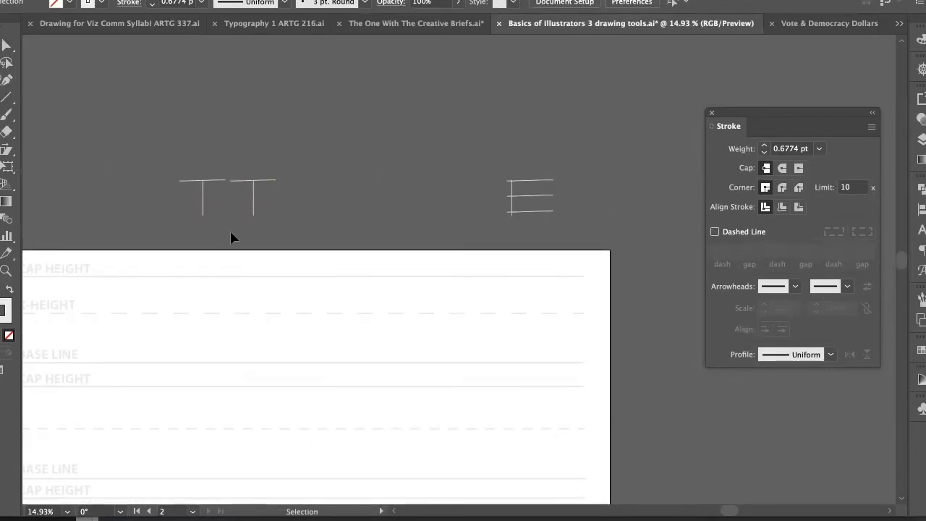
# Rebuild the second T as a capital H with two vertical stems and a middle crossbar
pyautogui.moveTo(232, 231); pyautogui.dragTo(233, 197)
pyautogui.click(297, 192)
pyautogui.click(234, 201)
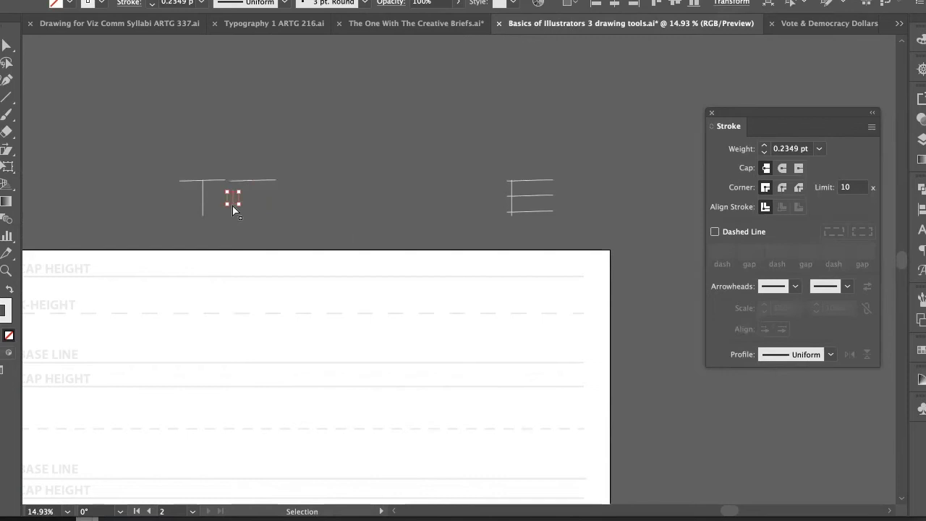
pyautogui.moveTo(236, 207); pyautogui.dragTo(252, 197)
pyautogui.click(319, 200)
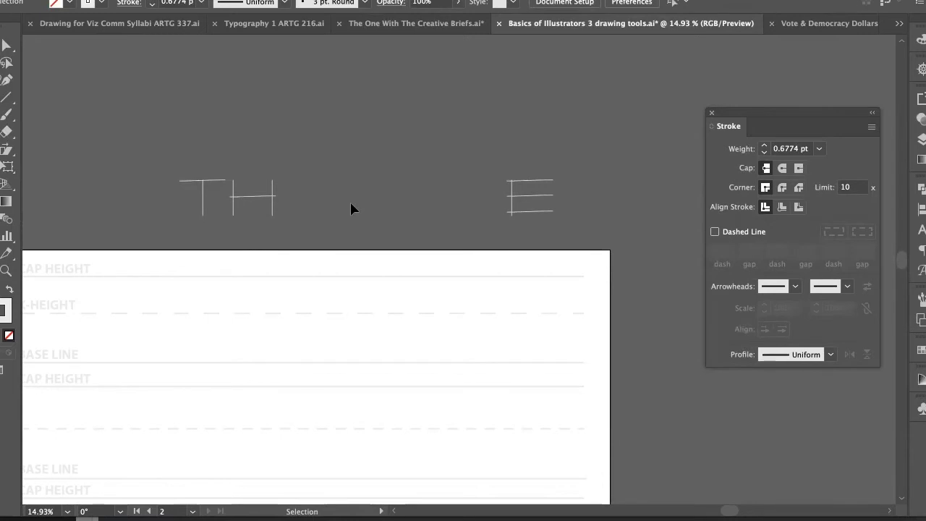
# Shift the floating Stroke panel slightly clear of the lettering artboard
pyautogui.press('space')
pyautogui.moveTo(324, 212); pyautogui.dragTo(443, 127)
pyautogui.moveTo(310, 165); pyautogui.dragTo(587, 75)
pyautogui.moveTo(397, 141); pyautogui.dragTo(149, 188)
pyautogui.moveTo(311, 170)
pyautogui.mouseDown()
pyautogui.moveTo(275, 171)
pyautogui.moveTo(289, 198)
pyautogui.mouseUp()
pyautogui.press('space')
pyautogui.moveTo(741, 117); pyautogui.dragTo(749, 116)
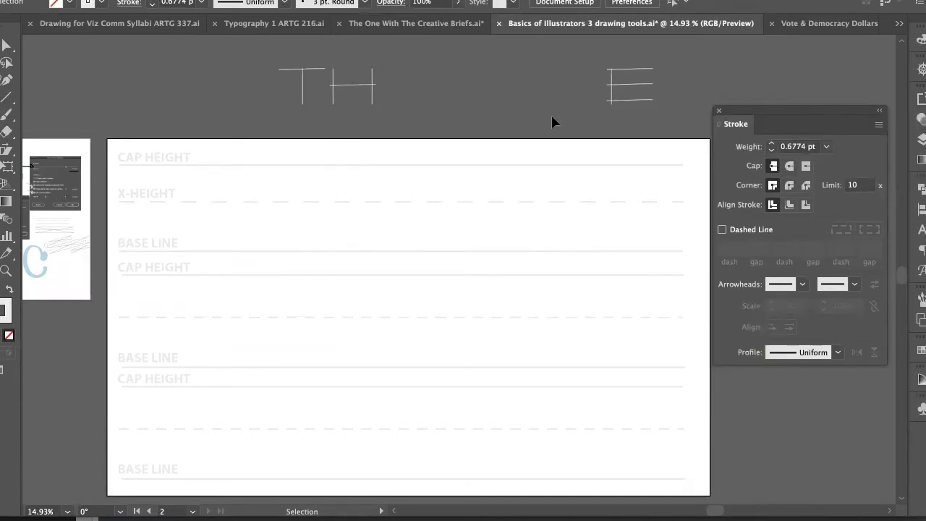
# Select the stroke-built T, H and E above the artboard and delete them all
pyautogui.press('space')
pyautogui.moveTo(494, 150); pyautogui.dragTo(415, 184)
pyautogui.moveTo(293, 132); pyautogui.dragTo(375, 70)
pyautogui.moveTo(626, 71); pyautogui.dragTo(626, 71)
pyautogui.click(515, 97)
pyautogui.moveTo(470, 55); pyautogui.dragTo(286, 120)
pyautogui.moveTo(524, 121)
pyautogui.keyDown('shift'); pyautogui.mouseDown()
pyautogui.moveTo(603, 82)
pyautogui.moveTo(515, 85)
pyautogui.mouseUp(); pyautogui.keyUp('shift')
pyautogui.press('super+z')
pyautogui.click(472, 111)
pyautogui.moveTo(364, 73); pyautogui.dragTo(383, 62)
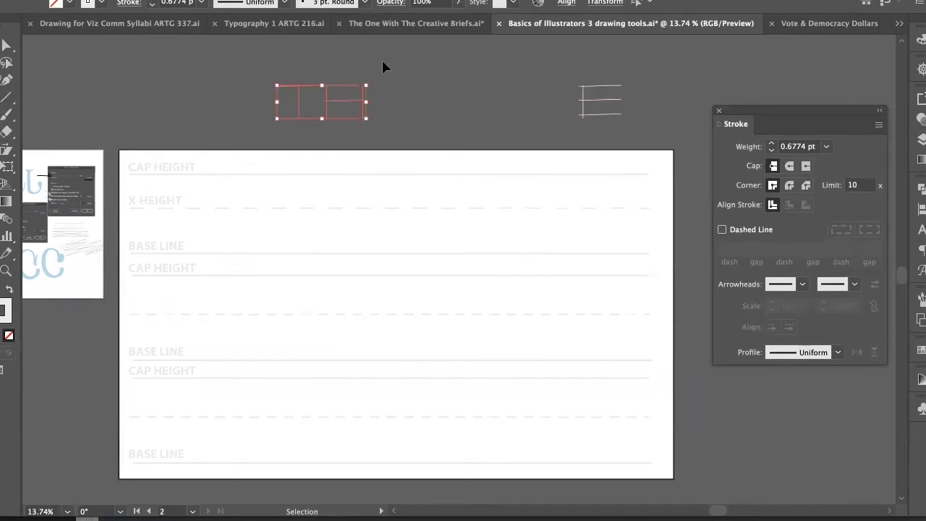
pyautogui.keyDown('shift'); pyautogui.click(600, 94); pyautogui.keyUp('shift')
pyautogui.press('Delete')
pyautogui.press('t')
pyautogui.click(208, 105)
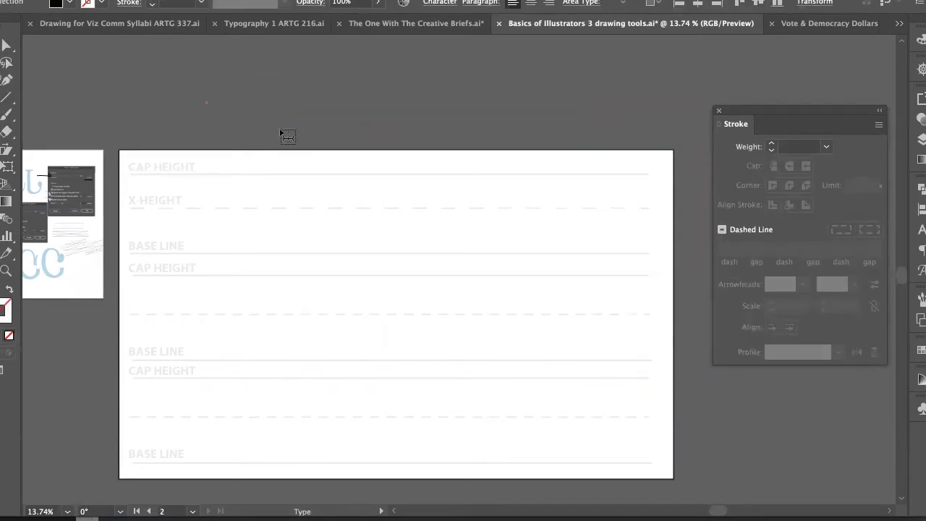
pyautogui.click(6, 45)
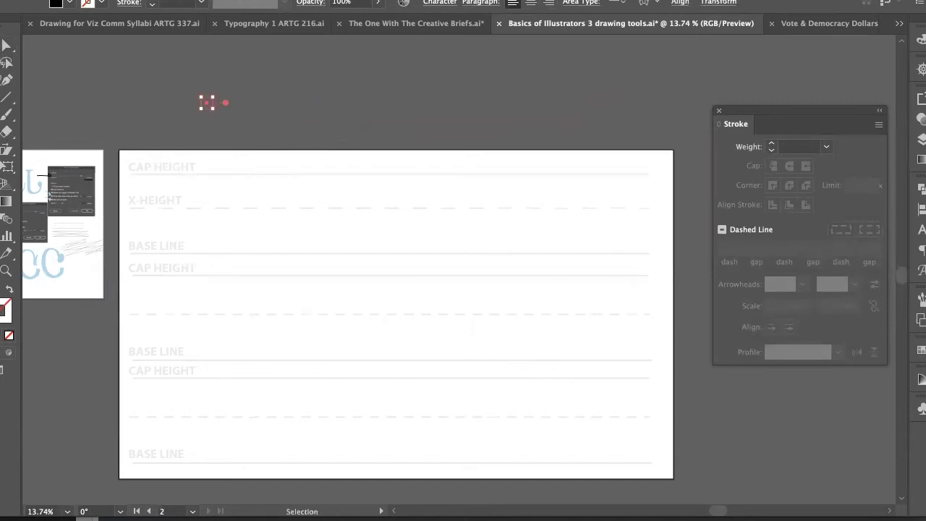
pyautogui.moveTo(213, 109); pyautogui.dragTo(309, 178)
pyautogui.moveTo(217, 110); pyautogui.dragTo(305, 109)
pyautogui.moveTo(496, 202); pyautogui.dragTo(489, 201)
pyautogui.click(299, 138)
pyautogui.press('super+z')
# Add the text REREDGAIN above the guideline artboard, enlarge it to heading size and move it up
pyautogui.press('t')
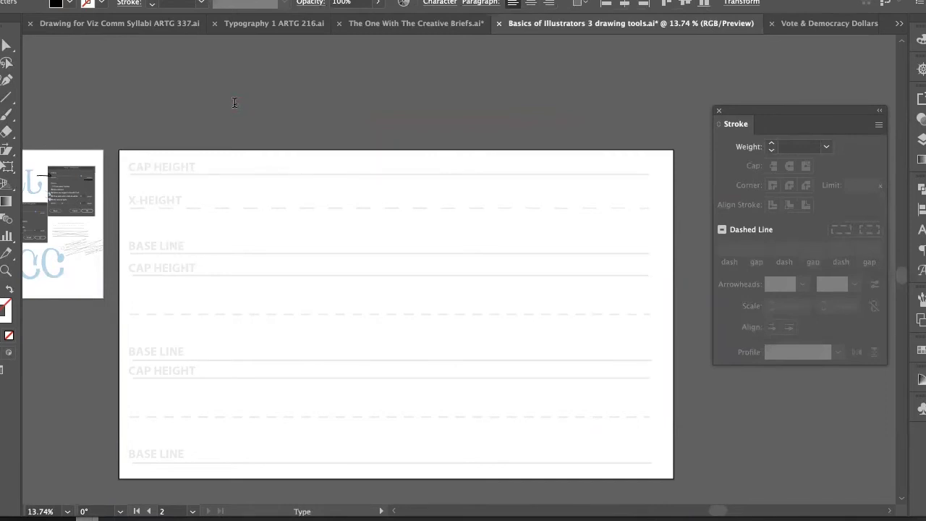
pyautogui.click(236, 103)
pyautogui.click(6, 45)
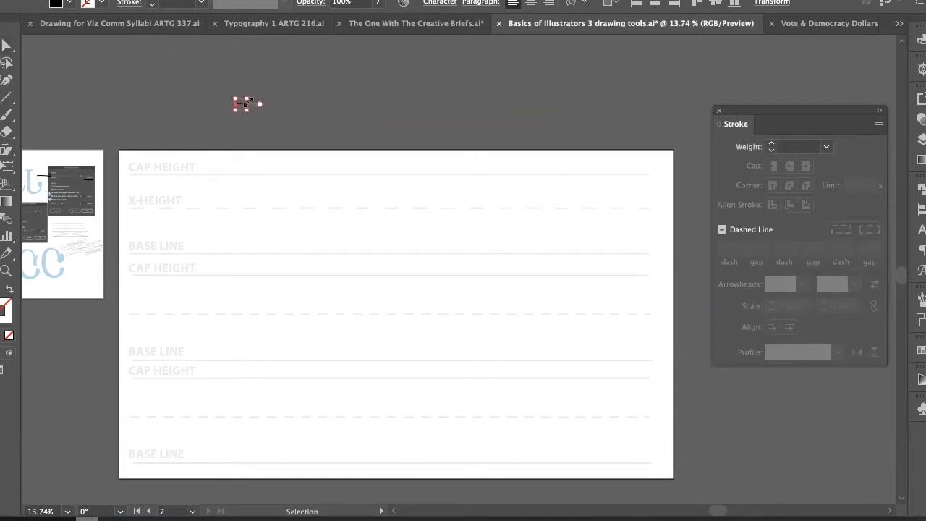
pyautogui.moveTo(247, 99); pyautogui.dragTo(615, 16)
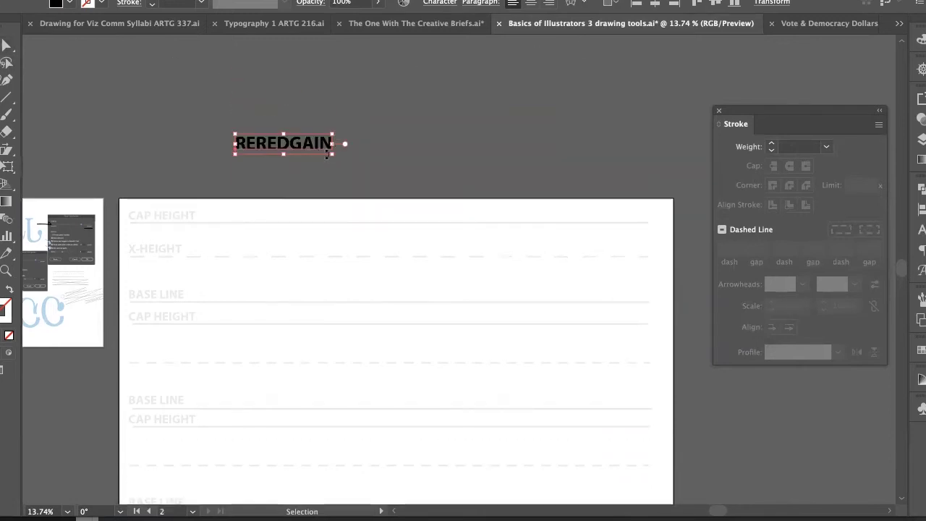
pyautogui.moveTo(327, 154); pyautogui.dragTo(579, 202)
pyautogui.moveTo(485, 181); pyautogui.dragTo(396, 110)
# Duplicate REREDGAIN directly below itself and shorten the copy to RERED
pyautogui.moveTo(483, 61); pyautogui.dragTo(381, 142)
pyautogui.press('t')
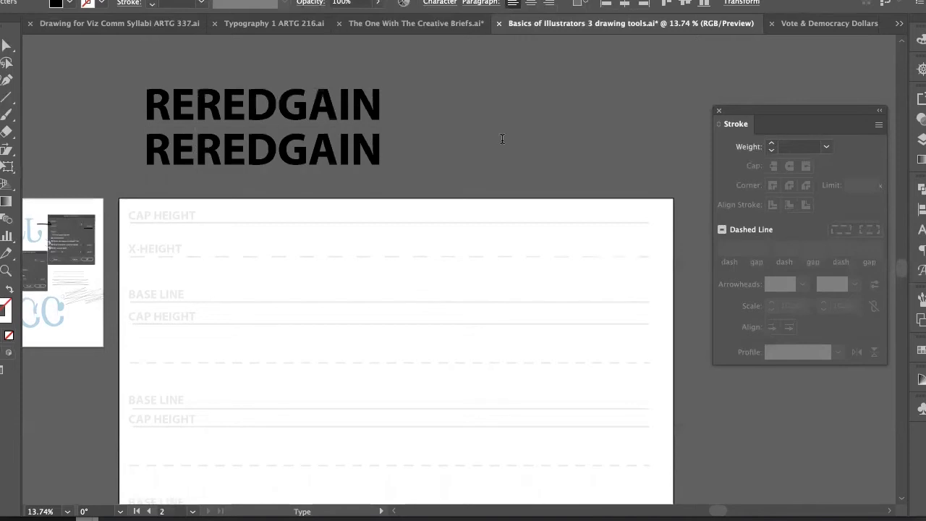
pyautogui.moveTo(194, 152); pyautogui.dragTo(531, 147)
pyautogui.write('RED')
pyautogui.press('Escape')
# Duplicate RERED beside itself, replace the copy's text with REDLIGHTGAIN and move it closer
pyautogui.moveTo(210, 149); pyautogui.dragTo(418, 150)
pyautogui.doubleClick(408, 142)
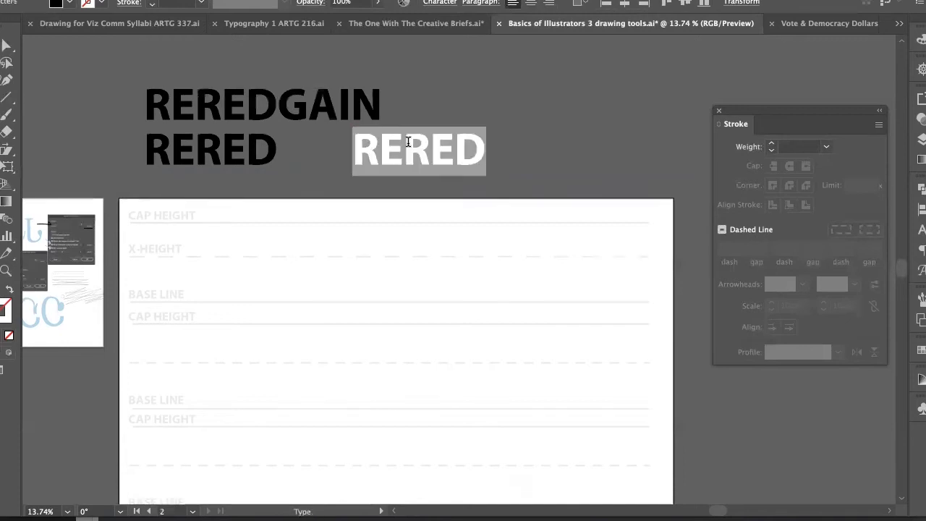
pyautogui.write('REDLIGHTGAIN')
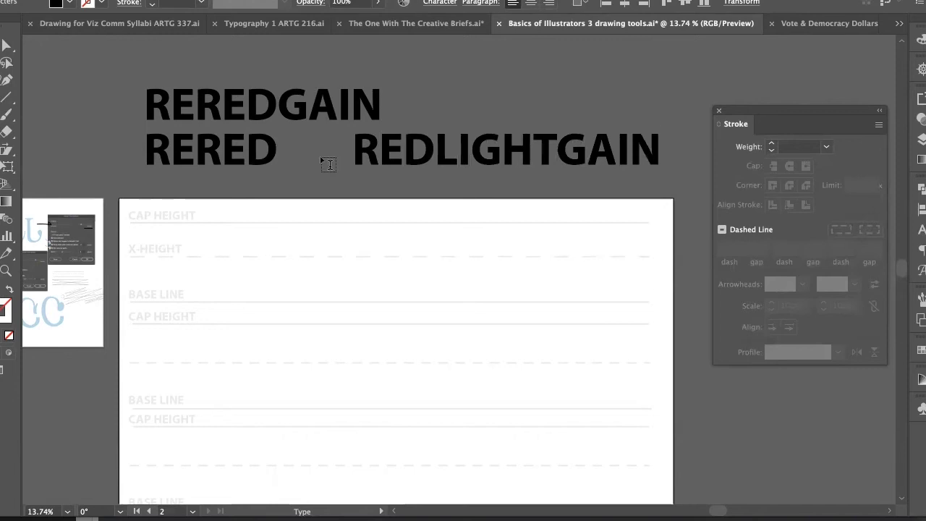
pyautogui.press('Escape')
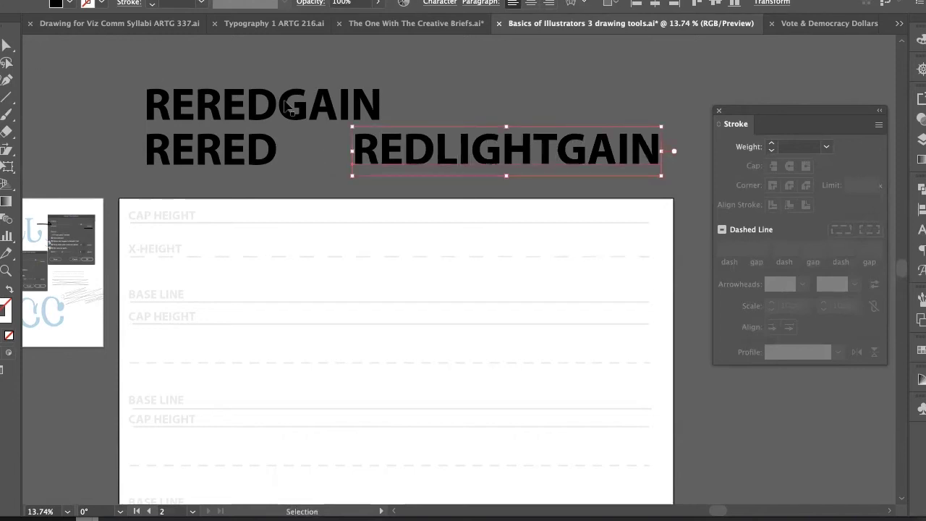
pyautogui.moveTo(355, 139); pyautogui.dragTo(310, 143)
# Duplicate REDLIGHTGAIN above the other words and change the copy's text to BONUS RERED
pyautogui.moveTo(417, 149); pyautogui.dragTo(417, 61)
pyautogui.doubleClick(395, 55)
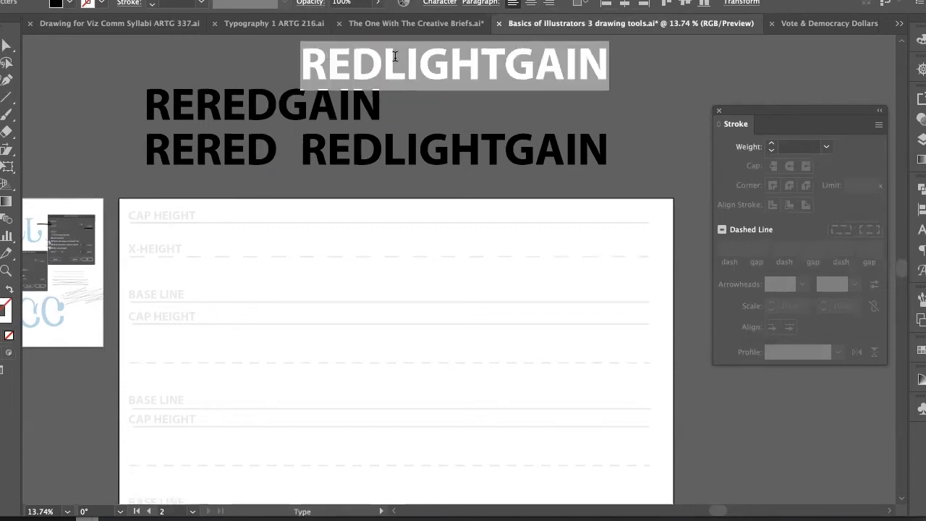
pyautogui.write('BONUS')
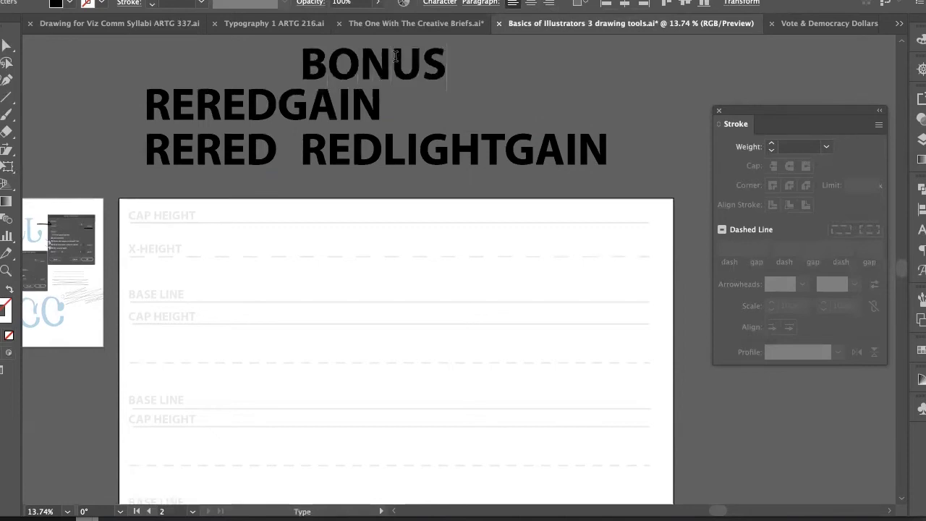
pyautogui.write('RERED')
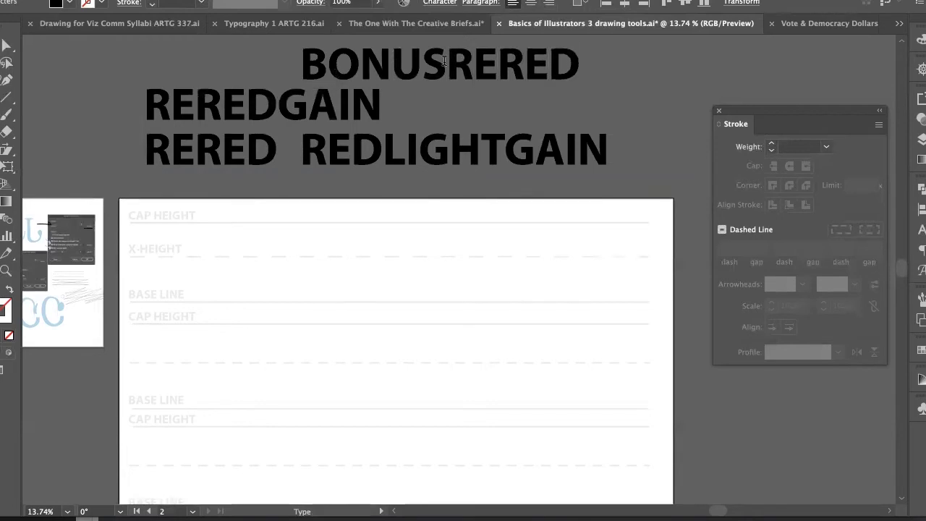
pyautogui.click(444, 61)
pyautogui.click(6, 46)
# Stack the words in one left-aligned column, with REDLIGHTGAIN on top and BONUS RERED beneath it
pyautogui.press('space')
pyautogui.moveTo(337, 73); pyautogui.dragTo(203, 132)
pyautogui.moveTo(384, 220); pyautogui.dragTo(230, 90)
pyautogui.click(453, 185)
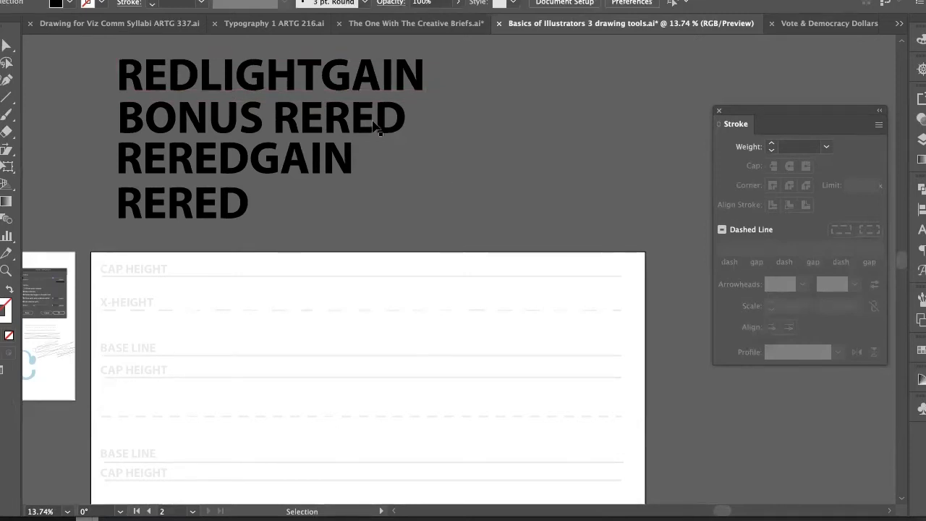
# Select all four lines of text, scale them down together and deselect them
pyautogui.click(244, 207)
pyautogui.click(301, 146)
pyautogui.click(323, 112)
pyautogui.click(338, 85)
pyautogui.click(340, 124)
pyautogui.moveTo(364, 227); pyautogui.dragTo(382, 263)
pyautogui.moveTo(228, 243); pyautogui.dragTo(388, 92)
pyautogui.moveTo(448, 64); pyautogui.dragTo(412, 102)
pyautogui.click(443, 151)
# Handwrite the numbers 1, 2, 11 and 12 above the first and last letters of REDLIGHTGAIN with the Paintbrush
pyautogui.press('z')
pyautogui.click(346, 153)
pyautogui.moveTo(404, 202); pyautogui.dragTo(404, 165)
pyautogui.scroll(-1, 404, 165)
pyautogui.press('b')
pyautogui.moveTo(219, 143); pyautogui.dragTo(220, 160)
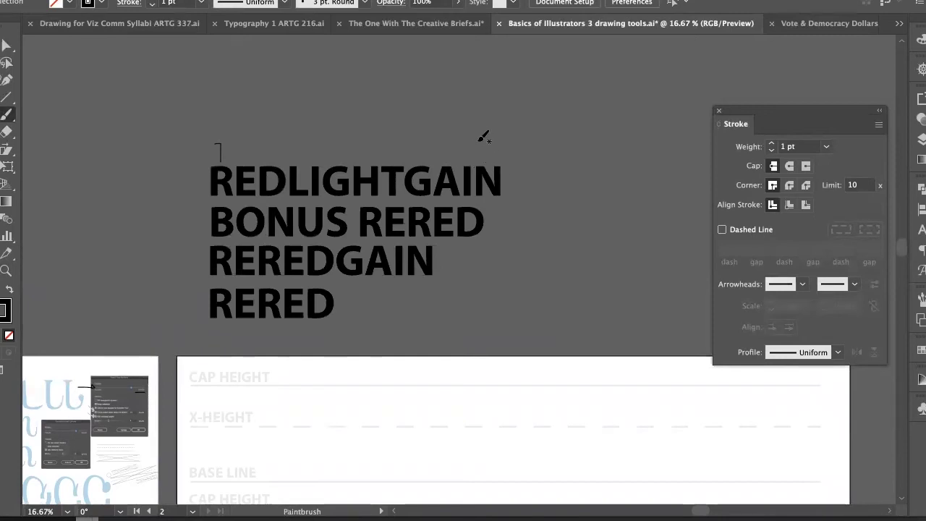
pyautogui.moveTo(486, 145); pyautogui.dragTo(504, 156)
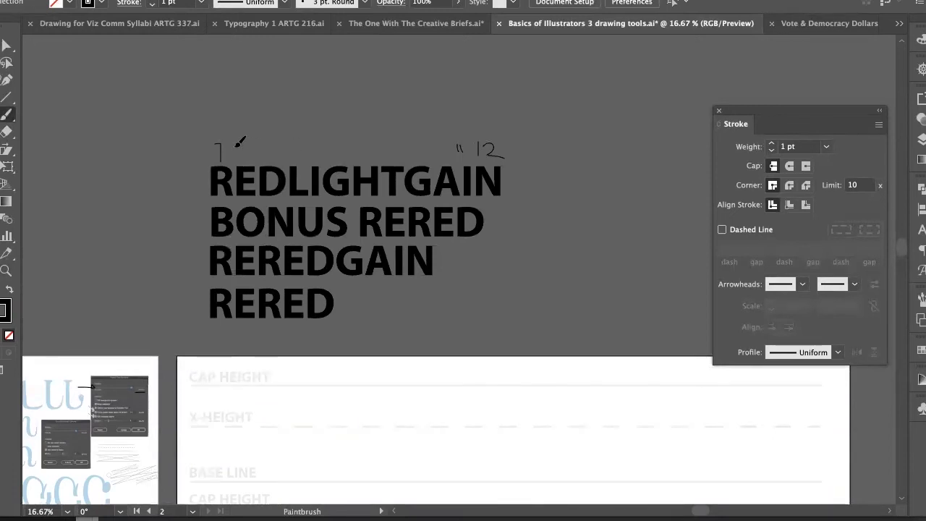
pyautogui.press('space')
pyautogui.moveTo(352, 151); pyautogui.dragTo(323, 148)
pyautogui.press('v')
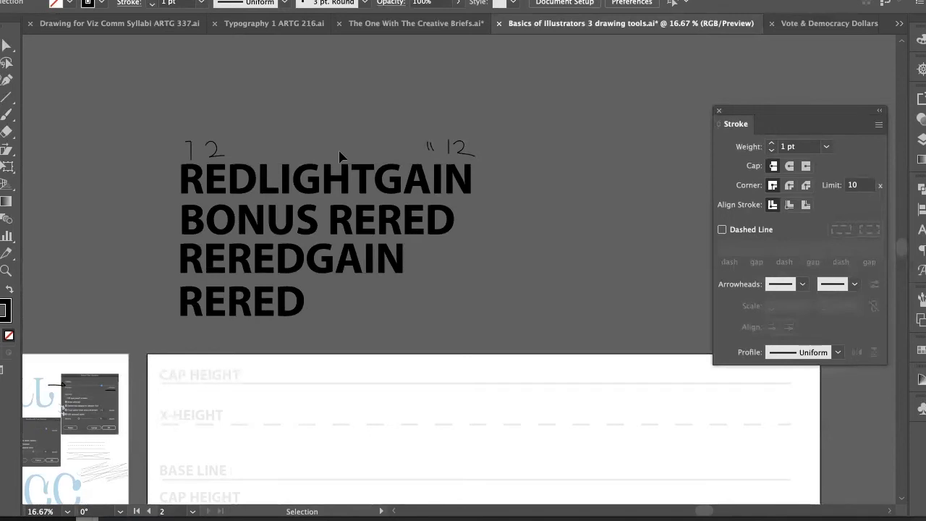
# Look over the stacked practice words and the blank lettering guidelines beneath them
pyautogui.press('space')
pyautogui.moveTo(385, 228); pyautogui.dragTo(289, 130)
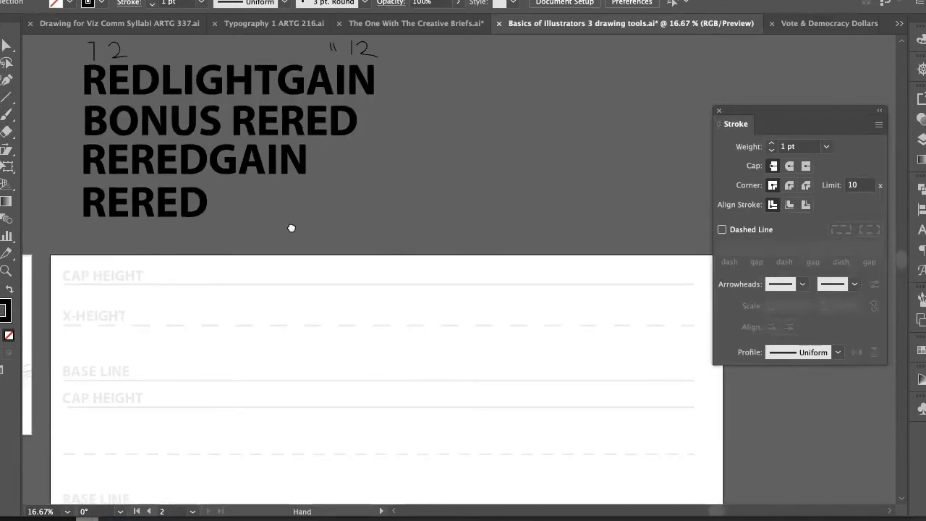
pyautogui.moveTo(292, 225); pyautogui.dragTo(302, 206)
pyautogui.press('super+space')
pyautogui.moveTo(401, 285); pyautogui.dragTo(329, 231)
pyautogui.press('space')
pyautogui.press('super+space')
pyautogui.press('v')
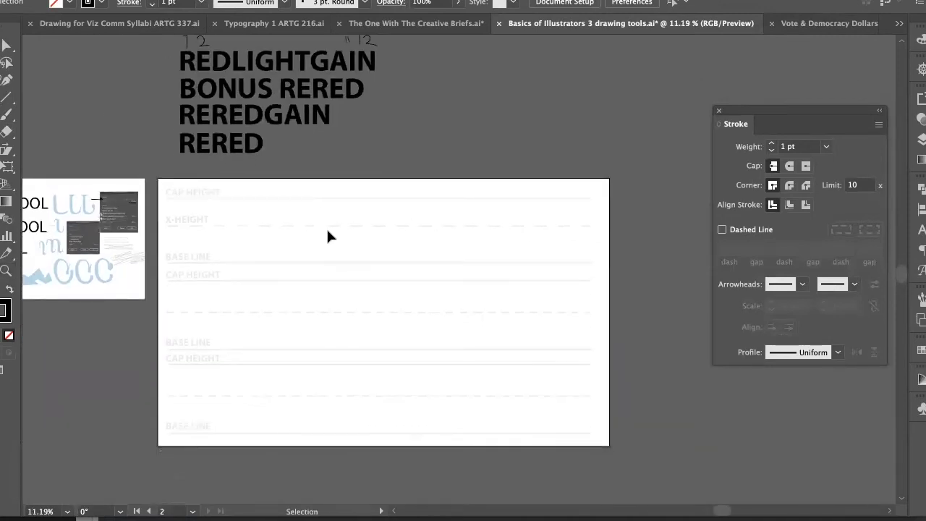
pyautogui.press('space')
pyautogui.moveTo(328, 202); pyautogui.dragTo(404, 210)
pyautogui.press('z')
pyautogui.press('space')
pyautogui.moveTo(307, 159); pyautogui.dragTo(488, 275)
pyautogui.press('v')
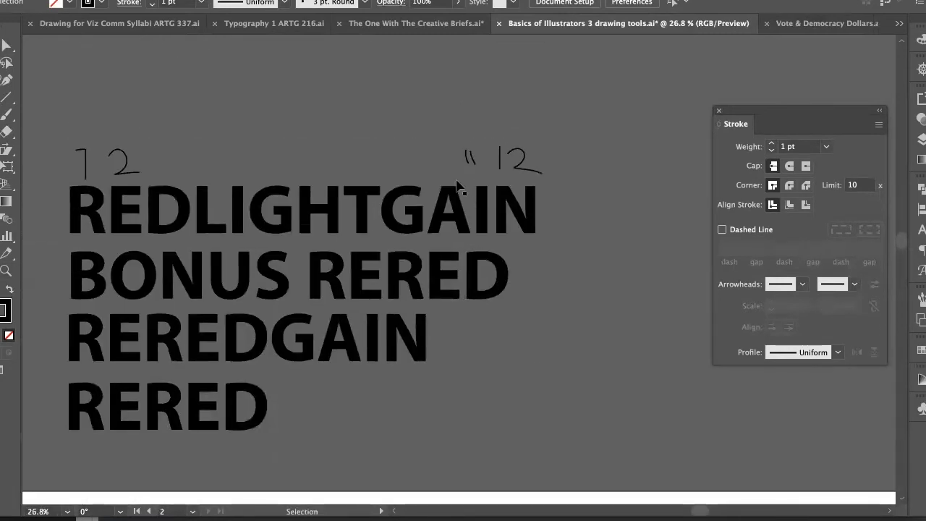
# Enlarge the handwritten 11 above the end of REDLIGHTGAIN and delete both of its strokes
pyautogui.moveTo(459, 190); pyautogui.dragTo(485, 160)
pyautogui.press('a')
pyautogui.hotkey('ctrl', 'z')
pyautogui.press('v')
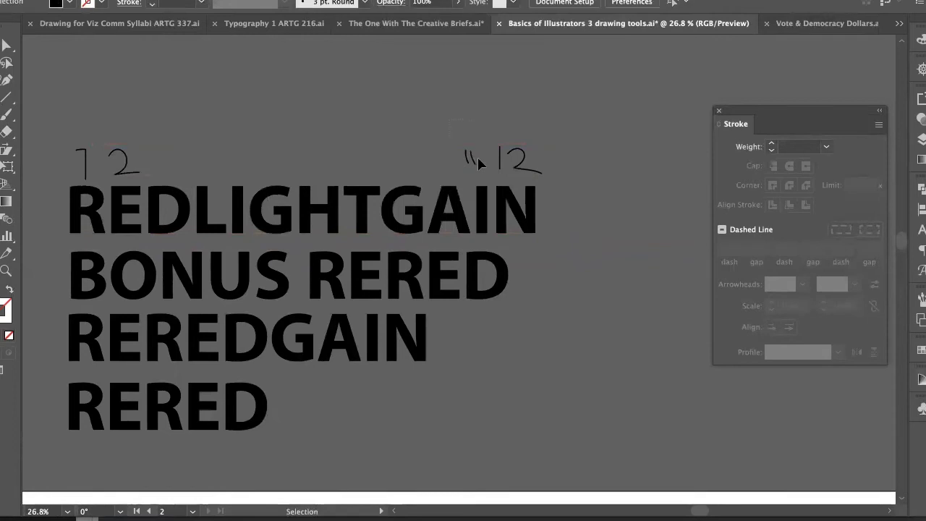
pyautogui.click(473, 156)
pyautogui.moveTo(479, 149)
pyautogui.mouseDown()
pyautogui.moveTo(487, 134)
pyautogui.moveTo(473, 166)
pyautogui.mouseUp()
pyautogui.click(450, 153)
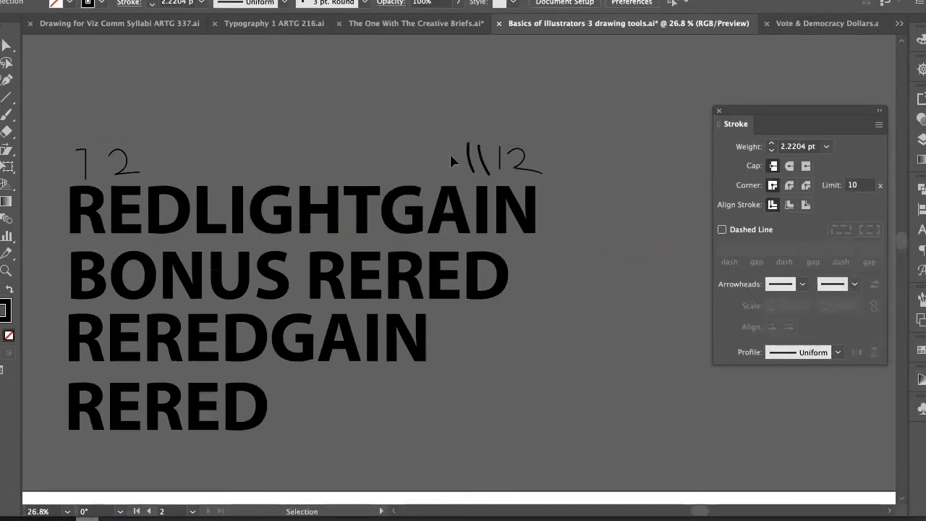
pyautogui.click(482, 158)
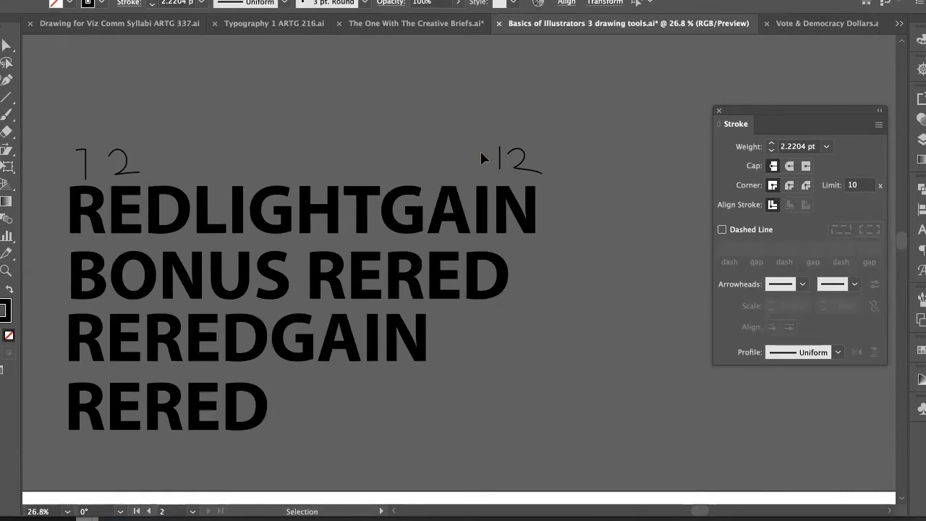
# Examine the pencil, brush and pen tool notes and sample letterforms on the first artboard
pyautogui.press('z')
pyautogui.moveTo(544, 258); pyautogui.dragTo(347, 278)
pyautogui.press('space')
pyautogui.moveTo(536, 398); pyautogui.dragTo(416, 239)
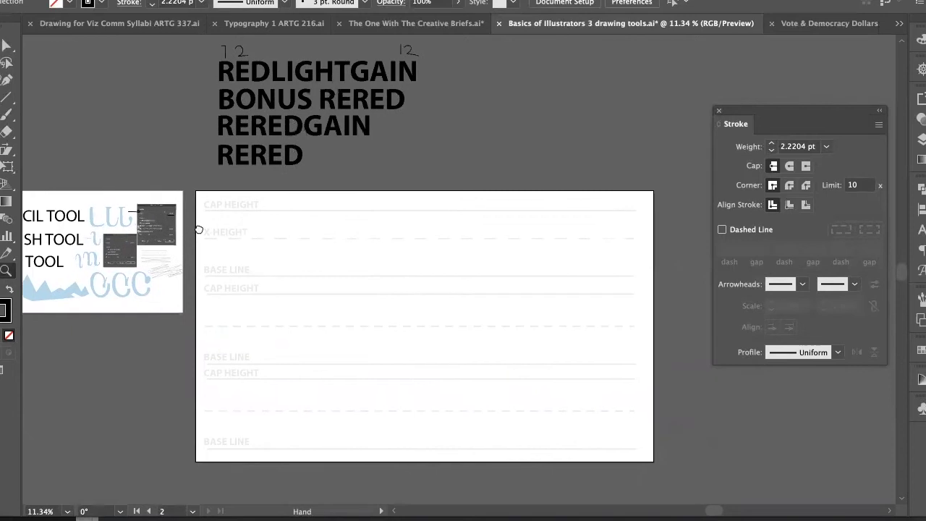
pyautogui.moveTo(190, 229); pyautogui.dragTo(376, 227)
pyautogui.moveTo(226, 229); pyautogui.dragTo(436, 204)
pyautogui.press('space')
pyautogui.moveTo(293, 294); pyautogui.dragTo(376, 286)
pyautogui.press('v')
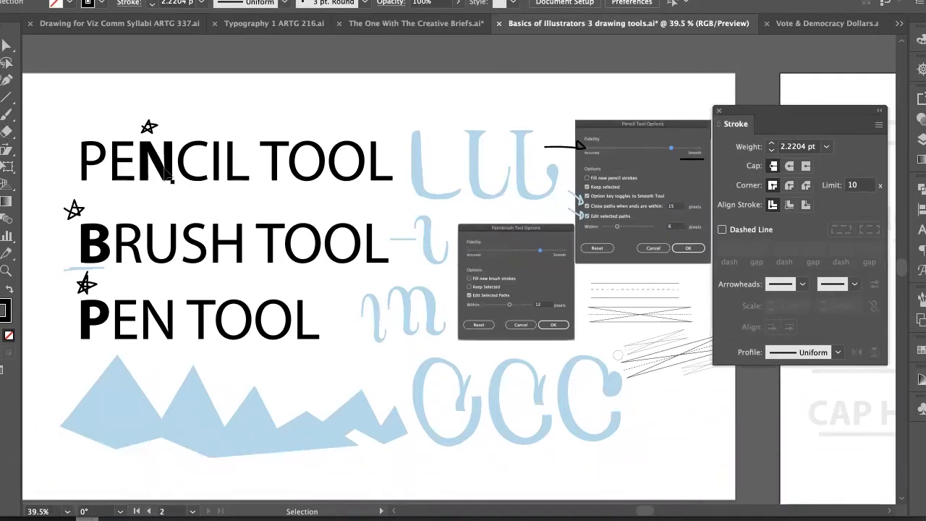
# Draw a looped cursive lowercase r with the Pencil tool on the first set of guidelines, starting at the base line
pyautogui.press('space')
pyautogui.moveTo(377, 288); pyautogui.dragTo(70, 229)
pyautogui.moveTo(528, 360); pyautogui.dragTo(148, 438)
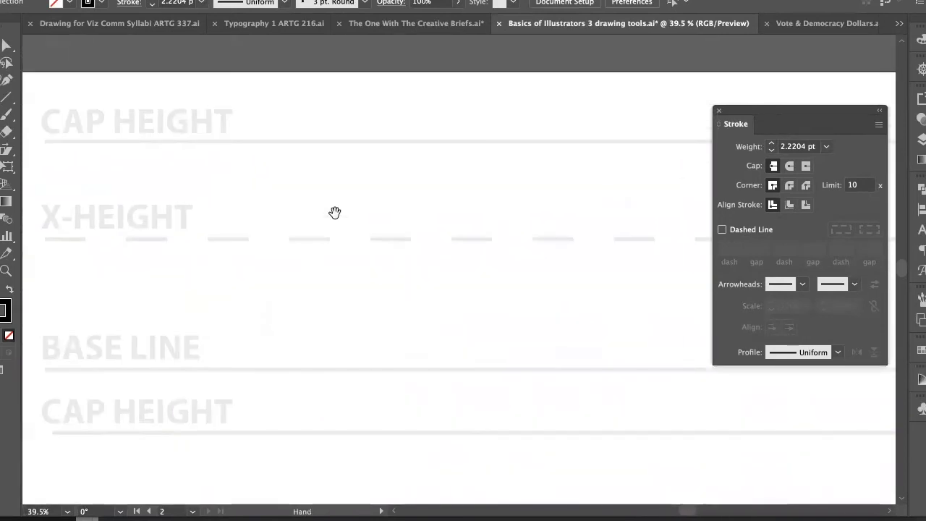
pyautogui.moveTo(335, 212); pyautogui.dragTo(295, 413)
pyautogui.press('super+space')
pyautogui.moveTo(374, 364); pyautogui.dragTo(130, 364)
pyautogui.press('super+space')
pyautogui.moveTo(339, 309); pyautogui.dragTo(564, 323)
pyautogui.moveTo(310, 339); pyautogui.dragTo(406, 289)
pyautogui.press('p')
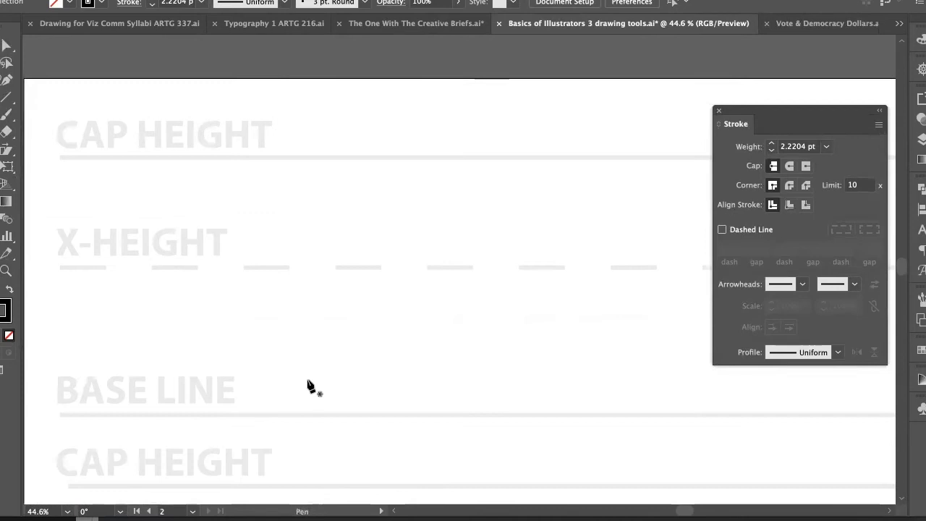
pyautogui.press('n')
pyautogui.moveTo(279, 395)
pyautogui.mouseDown()
pyautogui.moveTo(307, 372)
pyautogui.moveTo(369, 253)
pyautogui.moveTo(374, 224)
pyautogui.moveTo(364, 207)
pyautogui.moveTo(345, 207)
pyautogui.moveTo(340, 227)
pyautogui.moveTo(429, 278)
pyautogui.moveTo(393, 380)
pyautogui.moveTo(411, 404)
pyautogui.moveTo(454, 388)
pyautogui.mouseUp()
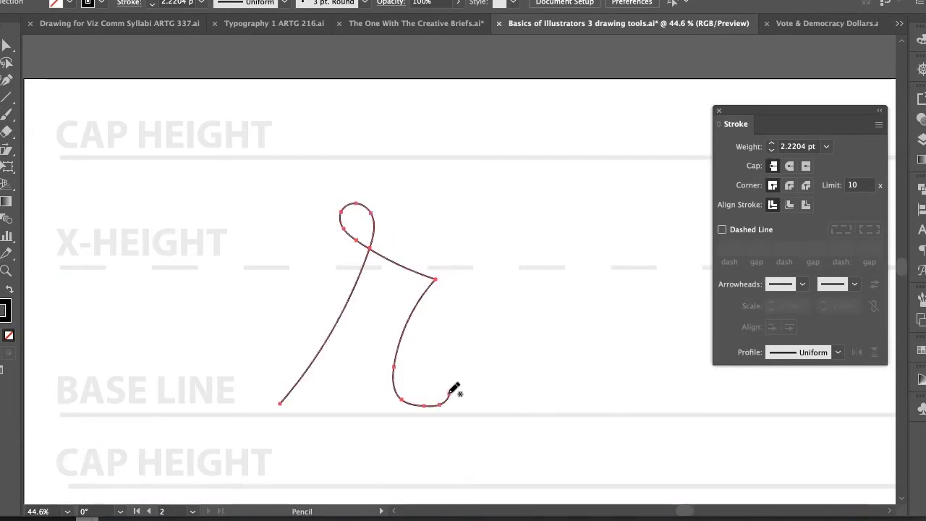
# Redraw parts of the r with the Pencil to round its shoulder corner and smooth its upstroke and downstroke
pyautogui.press('space')
pyautogui.moveTo(532, 375); pyautogui.dragTo(437, 364)
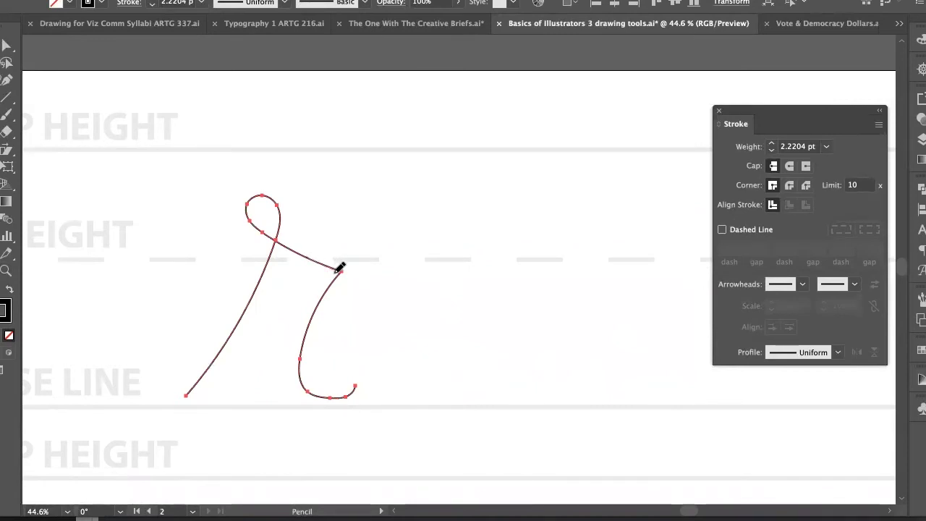
pyautogui.moveTo(326, 299); pyautogui.dragTo(322, 313)
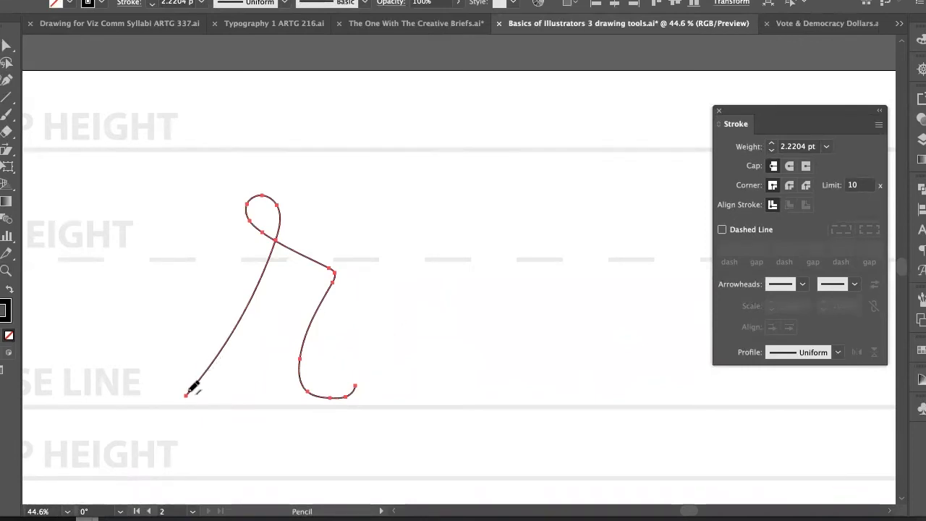
pyautogui.moveTo(208, 370)
pyautogui.mouseDown()
pyautogui.moveTo(267, 283)
pyautogui.moveTo(287, 231)
pyautogui.moveTo(284, 211)
pyautogui.mouseUp()
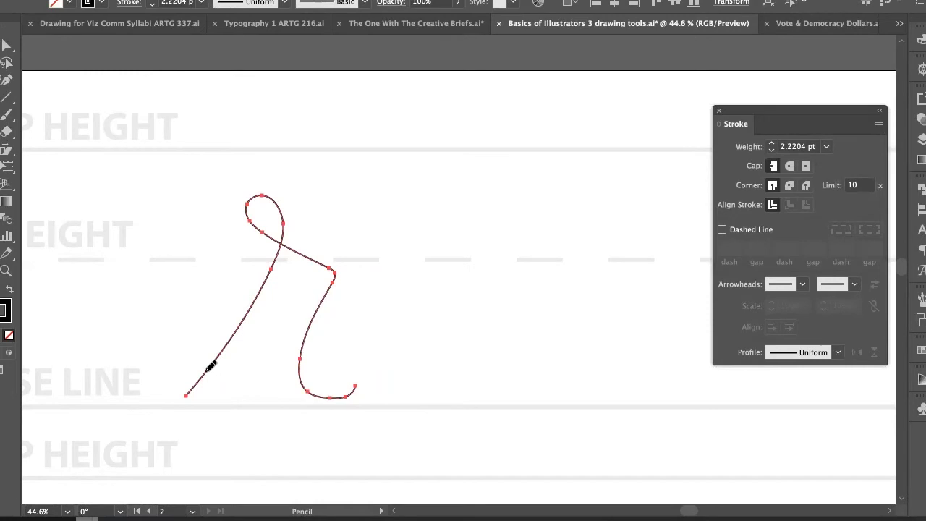
pyautogui.moveTo(298, 350); pyautogui.dragTo(329, 323)
# Duplicate the cursive r directly to its right on the same guidelines
pyautogui.press('v')
pyautogui.click(215, 350)
pyautogui.click(144, 319)
pyautogui.hscroll(1, 357, 331)
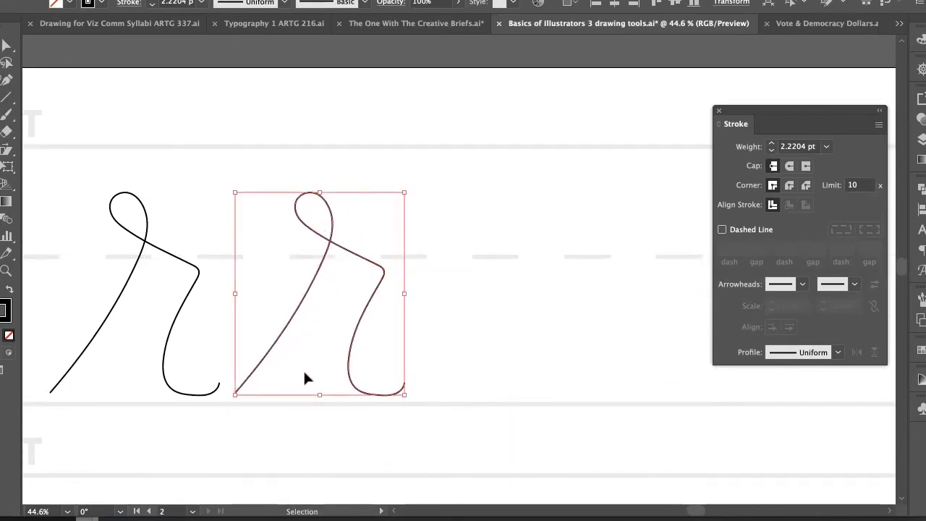
# Enlarge the duplicated r down to the base line and redraw its top loop larger with the Pencil, crossing at the dashed midline
pyautogui.moveTo(322, 395); pyautogui.dragTo(321, 407)
pyautogui.click(312, 423)
pyautogui.click(319, 281)
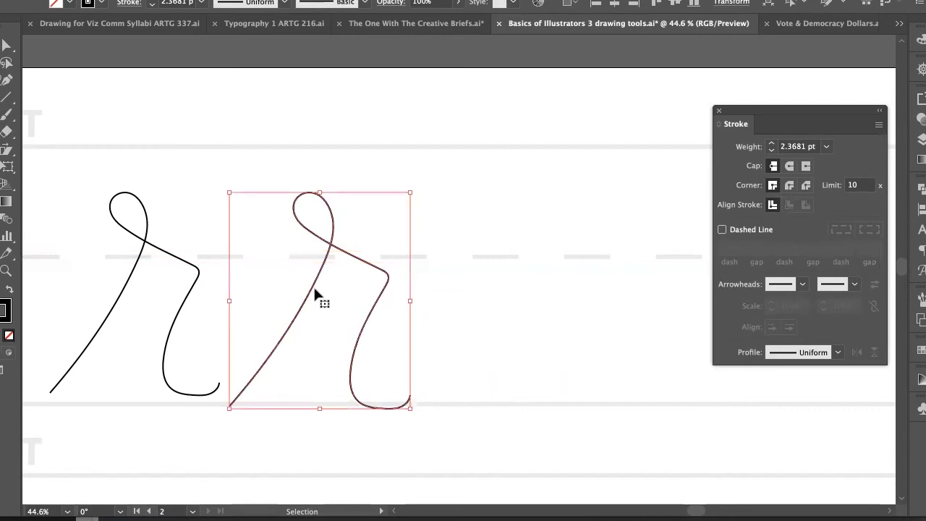
pyautogui.press('n')
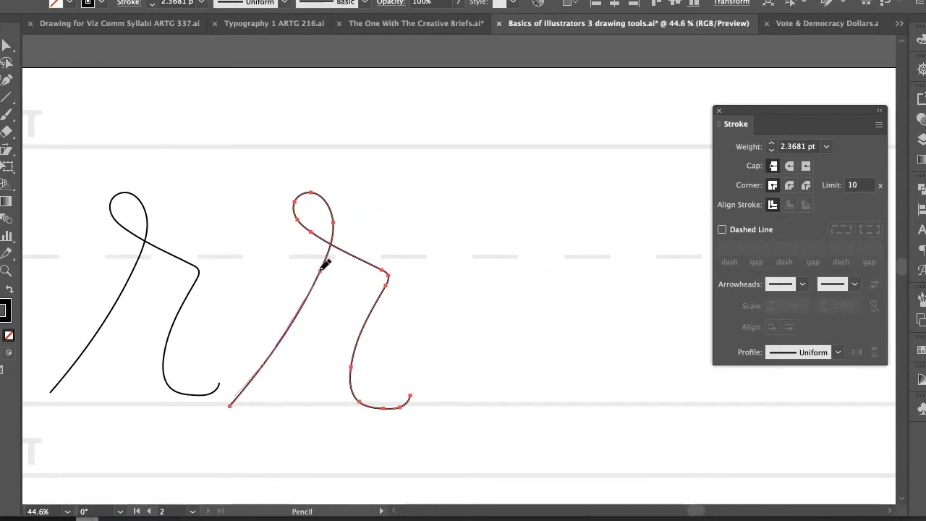
pyautogui.moveTo(337, 227)
pyautogui.mouseDown()
pyautogui.moveTo(313, 180)
pyautogui.moveTo(291, 177)
pyautogui.moveTo(272, 194)
pyautogui.moveTo(283, 230)
pyautogui.moveTo(384, 277)
pyautogui.moveTo(366, 340)
pyautogui.mouseUp()
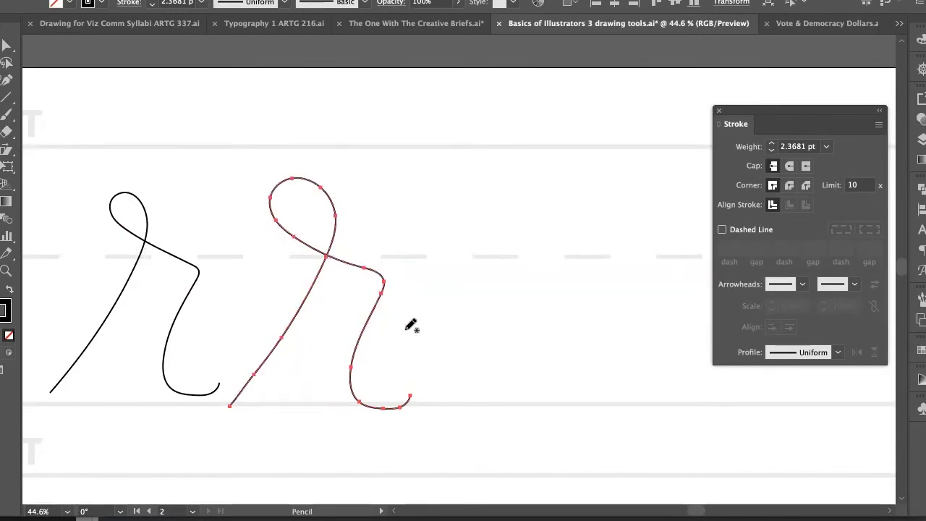
# Duplicate the reshaped second r directly to its right on the same guidelines
pyautogui.press('h')
pyautogui.moveTo(435, 330); pyautogui.dragTo(374, 331)
pyautogui.press('space')
pyautogui.press('v')
pyautogui.moveTo(305, 333)
pyautogui.mouseDown()
pyautogui.moveTo(502, 331)
pyautogui.moveTo(446, 326)
pyautogui.mouseUp()
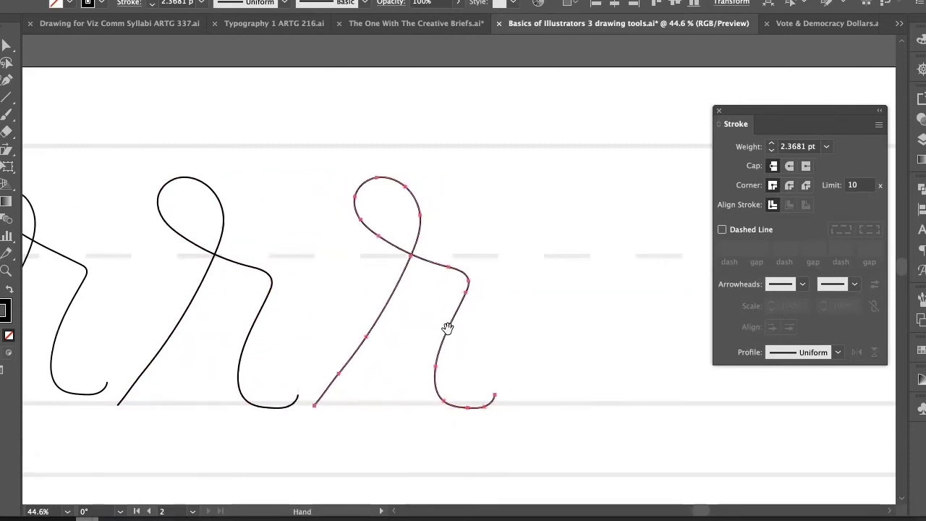
# Redraw the third r's upstroke with the Pencil in repeated short strokes between the base line and the loop crossing
pyautogui.press('n')
pyautogui.moveTo(393, 300)
pyautogui.mouseDown()
pyautogui.moveTo(417, 256)
pyautogui.moveTo(424, 209)
pyautogui.moveTo(403, 182)
pyautogui.moveTo(377, 176)
pyautogui.mouseUp()
pyautogui.press('super+z')
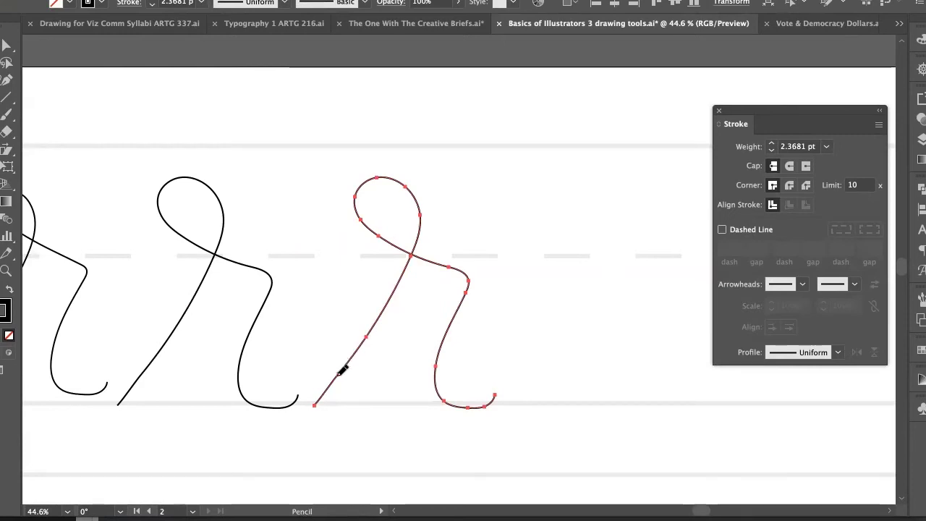
pyautogui.moveTo(338, 375); pyautogui.dragTo(403, 274)
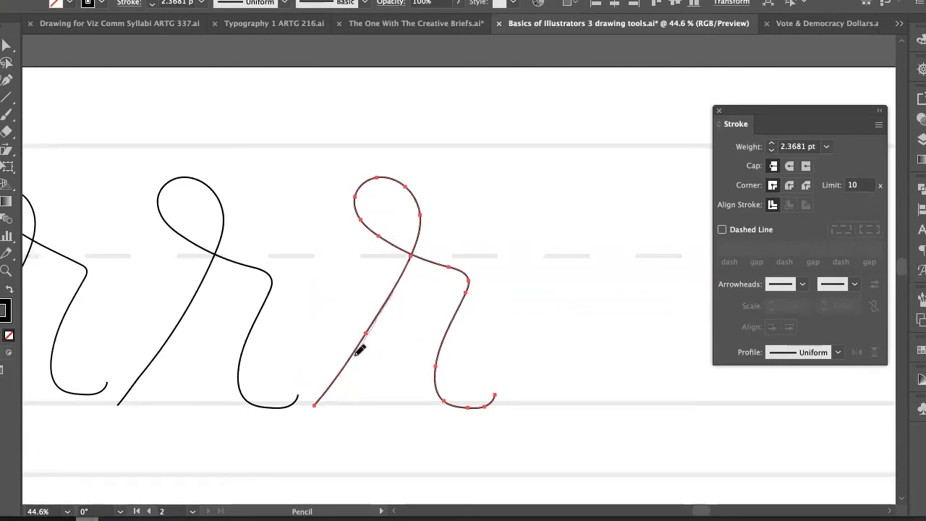
pyautogui.moveTo(360, 350); pyautogui.dragTo(362, 351)
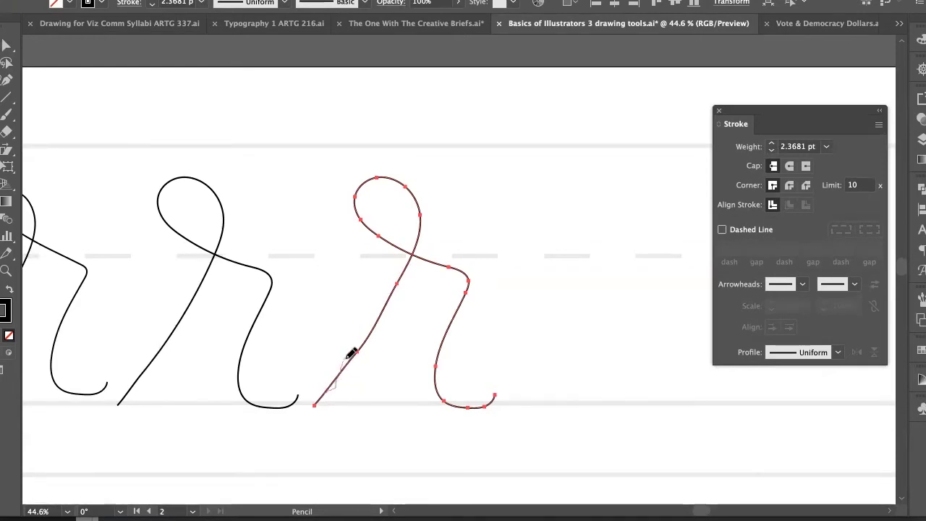
pyautogui.moveTo(362, 343); pyautogui.dragTo(381, 313)
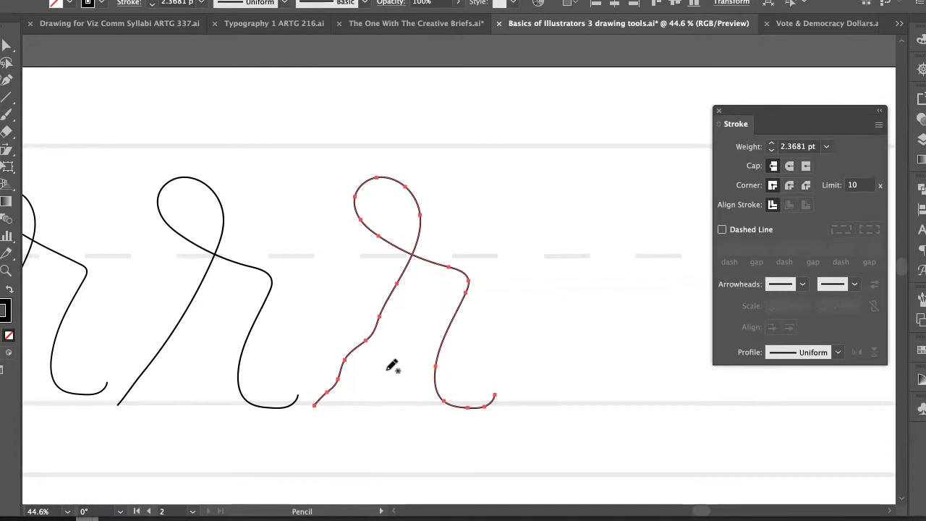
pyautogui.moveTo(398, 286); pyautogui.dragTo(319, 403)
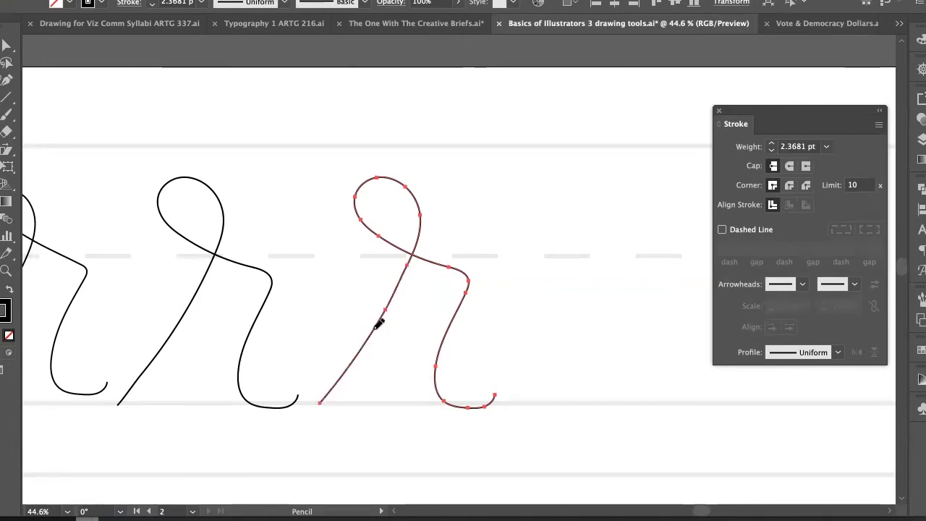
pyautogui.moveTo(403, 279); pyautogui.dragTo(343, 376)
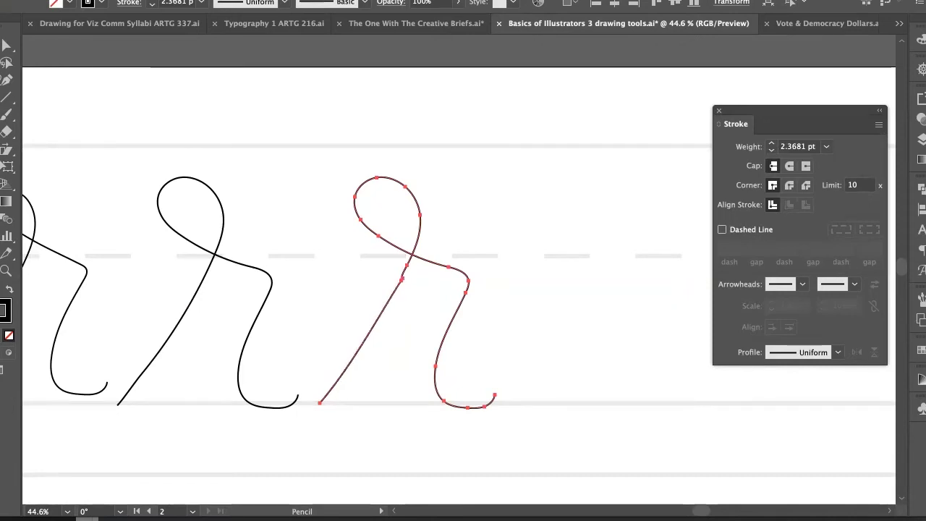
# Review the fidelity and path-editing settings in the Pencil Tool Options without changing them
pyautogui.doubleClick(2, 132)
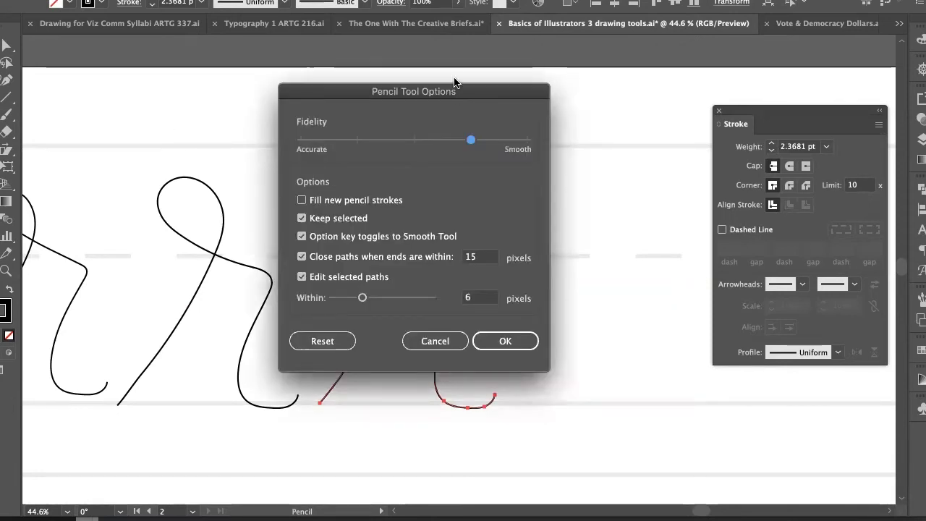
pyautogui.moveTo(514, 88); pyautogui.dragTo(655, 84)
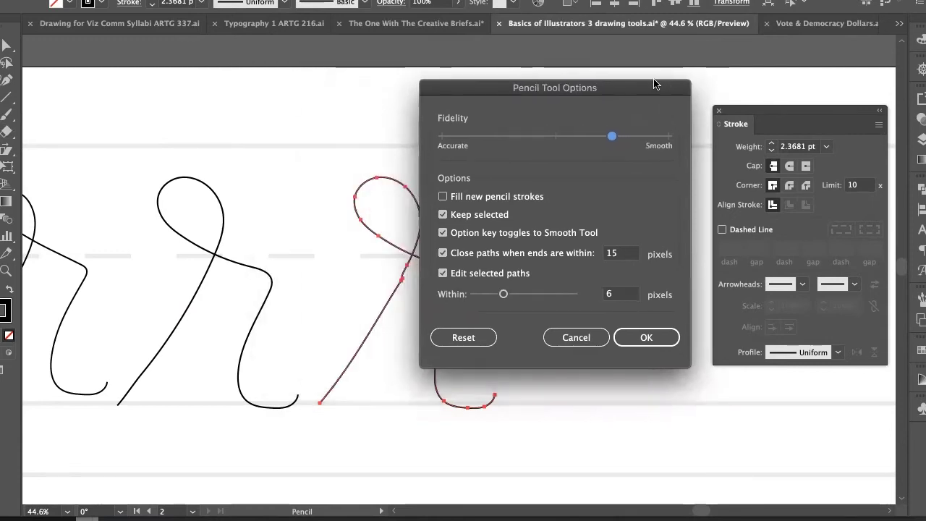
pyautogui.moveTo(612, 137)
pyautogui.mouseDown()
pyautogui.moveTo(668, 137)
pyautogui.moveTo(612, 137)
pyautogui.mouseUp()
pyautogui.click(576, 337)
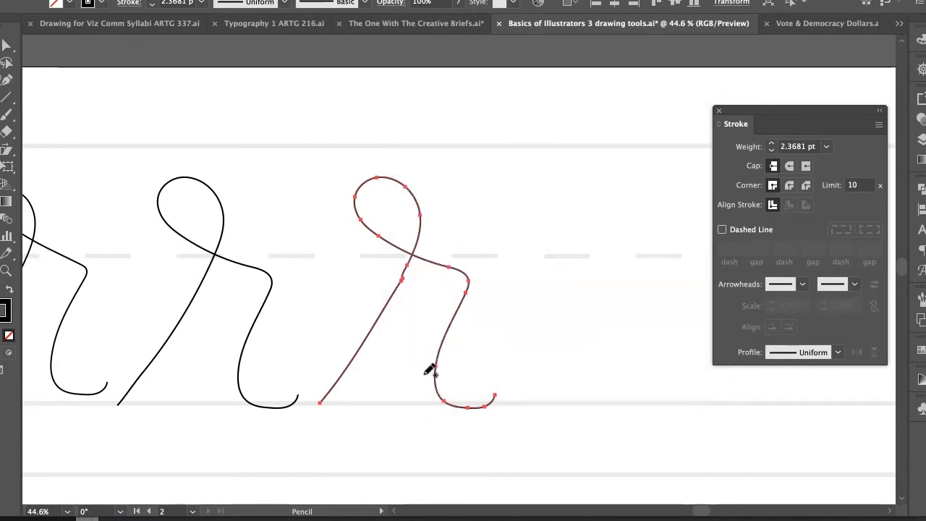
# Examine closely the overlapping anchor points at the kink in the third r's upstroke
pyautogui.press('z')
pyautogui.moveTo(402, 279); pyautogui.dragTo(674, 238)
pyautogui.moveTo(401, 299); pyautogui.dragTo(493, 287)
pyautogui.press('v')
pyautogui.click(429, 282)
pyautogui.press('space')
pyautogui.press('z')
pyautogui.moveTo(390, 298)
pyautogui.mouseDown()
pyautogui.moveTo(514, 261)
pyautogui.moveTo(266, 331)
pyautogui.mouseUp()
pyautogui.press('a')
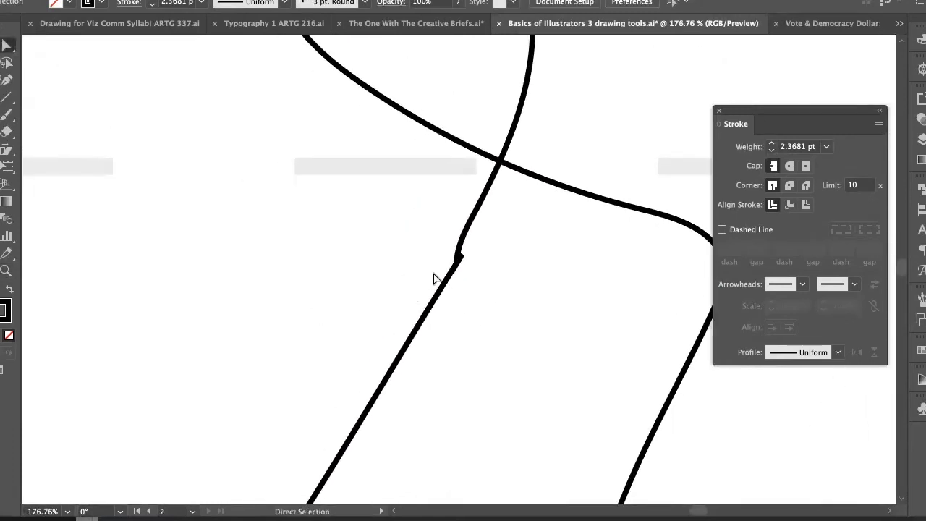
pyautogui.click(453, 279)
pyautogui.press('z')
pyautogui.moveTo(469, 258); pyautogui.dragTo(657, 240)
pyautogui.press('space')
pyautogui.moveTo(519, 244); pyautogui.dragTo(542, 245)
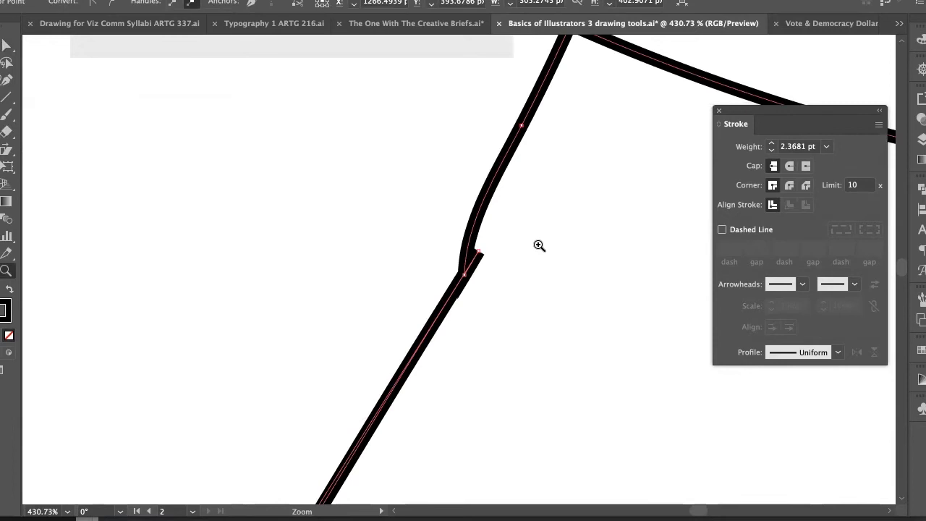
pyautogui.press('a')
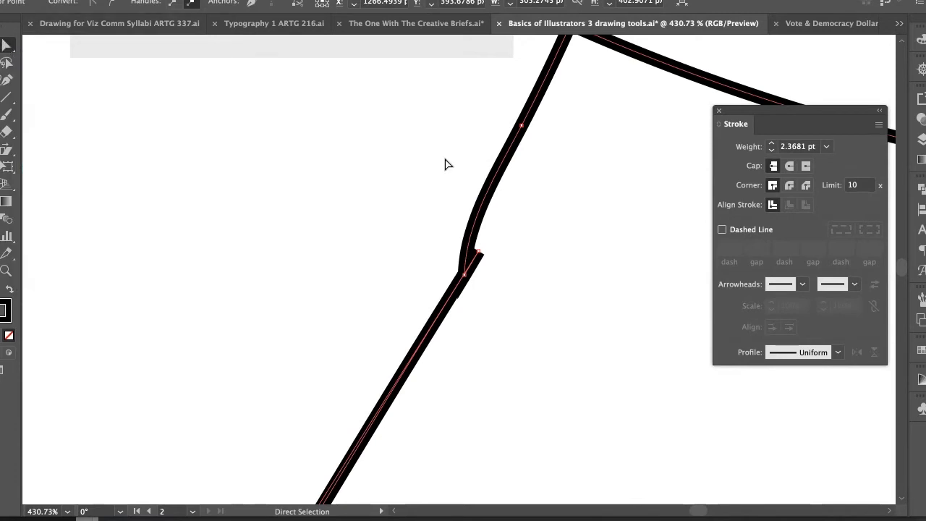
pyautogui.moveTo(480, 255)
pyautogui.mouseDown()
pyautogui.moveTo(523, 292)
pyautogui.moveTo(443, 307)
pyautogui.moveTo(444, 320)
pyautogui.moveTo(430, 323)
pyautogui.moveTo(446, 312)
pyautogui.moveTo(632, 279)
pyautogui.mouseUp()
pyautogui.press('z')
pyautogui.keyDown('alt'); pyautogui.click(566, 272); pyautogui.keyUp('alt')
pyautogui.scroll(-3, 492, 312)
pyautogui.hscroll(2, 492, 312)
pyautogui.keyDown('alt'); pyautogui.click(537, 259); pyautogui.keyUp('alt')
pyautogui.keyDown('alt'); pyautogui.click(537, 258); pyautogui.keyUp('alt')
pyautogui.keyDown('alt'); pyautogui.click(478, 263); pyautogui.keyUp('alt')
pyautogui.moveTo(443, 274); pyautogui.dragTo(532, 185)
pyautogui.moveTo(483, 213); pyautogui.dragTo(508, 182)
pyautogui.keyDown('alt'); pyautogui.click(504, 196); pyautogui.keyUp('alt')
# Delete the three surplus anchor points around the kink in the third r's upstroke, just below the loop crossing
pyautogui.press('v')
pyautogui.click(467, 162)
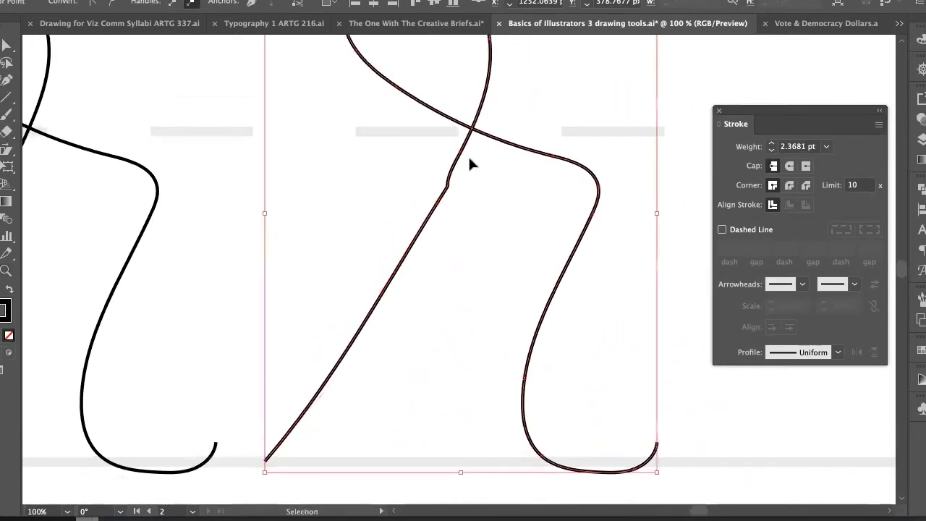
pyautogui.press('a')
pyautogui.click(442, 194)
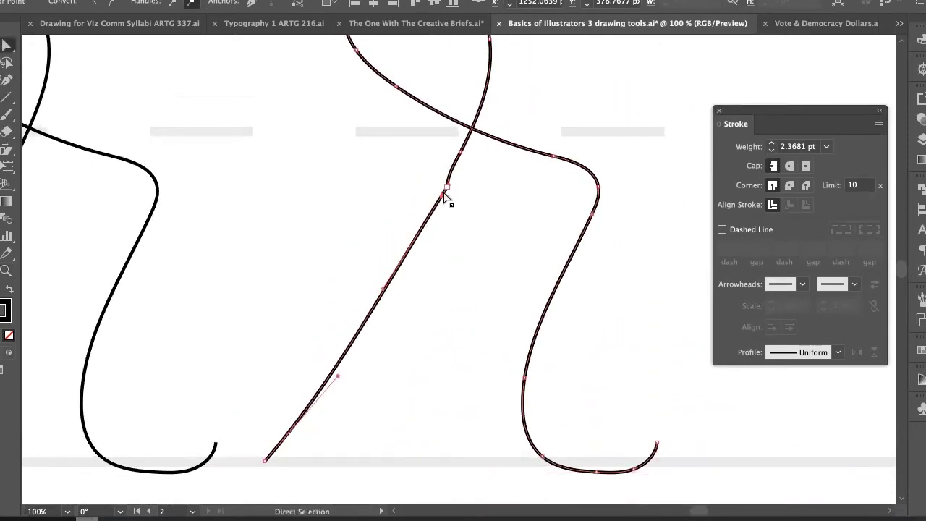
pyautogui.press('-')
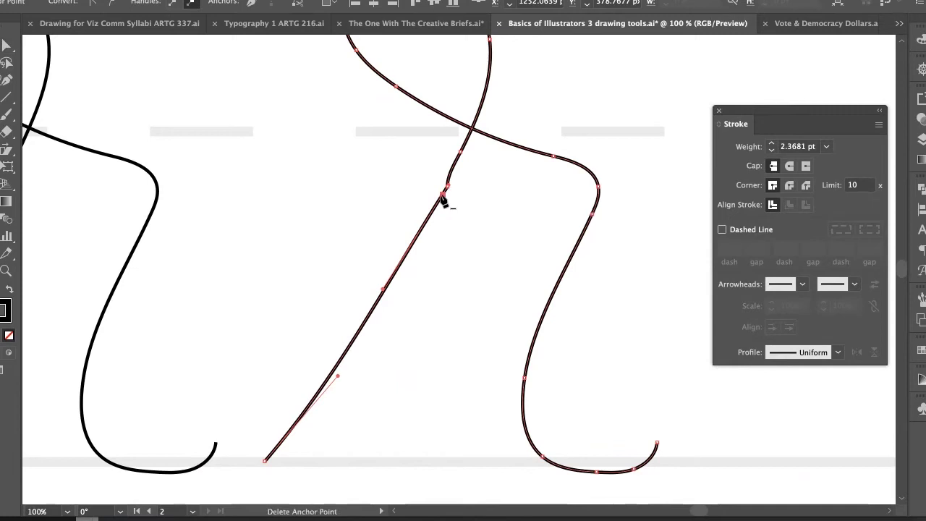
pyautogui.click(445, 196)
pyautogui.press('+')
pyautogui.click(449, 186)
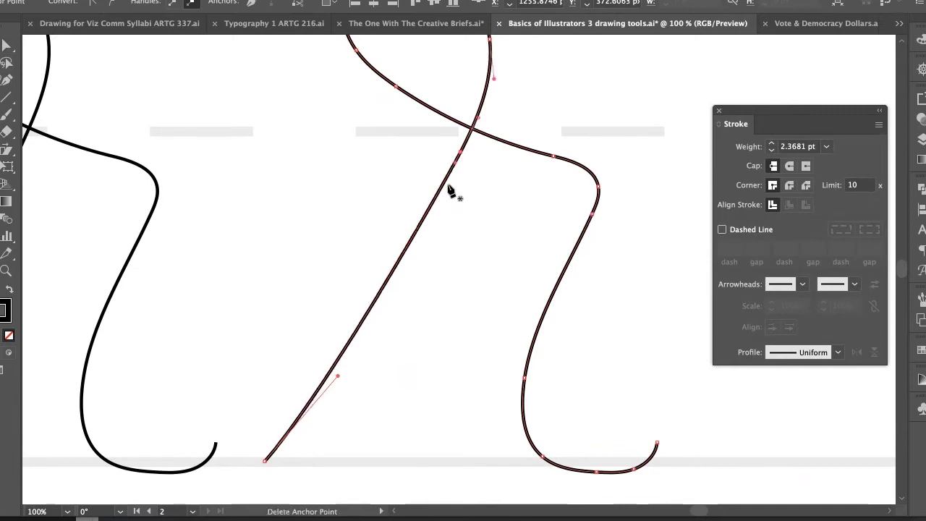
pyautogui.press('p')
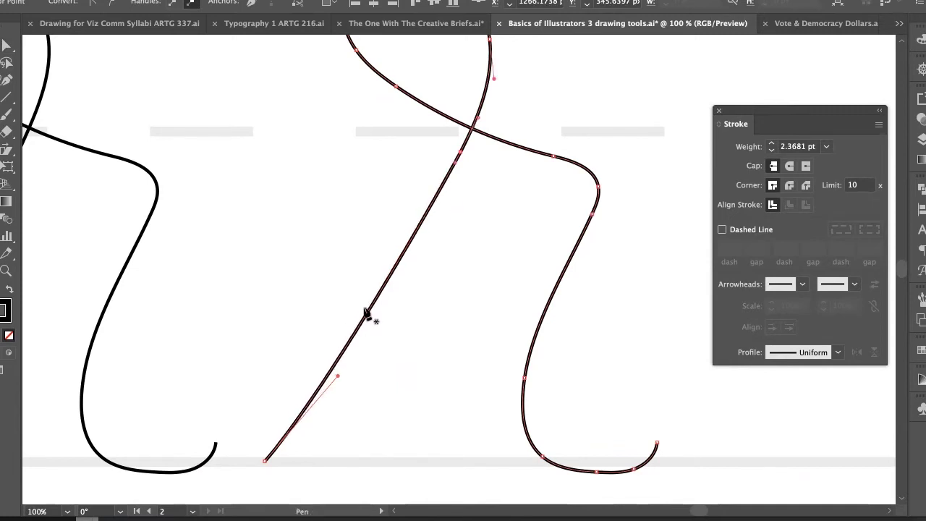
pyautogui.click(461, 155)
# Lengthen the direction handles at both ends of the third r's upstroke to give it a smooth outward bow
pyautogui.press('alt+super+space')
pyautogui.moveTo(498, 252); pyautogui.dragTo(427, 261)
pyautogui.moveTo(427, 261); pyautogui.dragTo(425, 281)
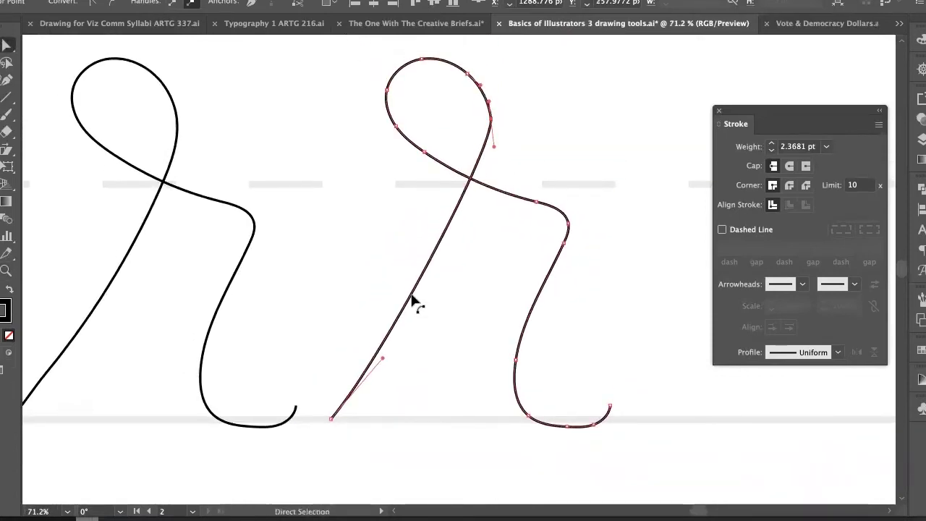
pyautogui.moveTo(382, 358); pyautogui.dragTo(425, 312)
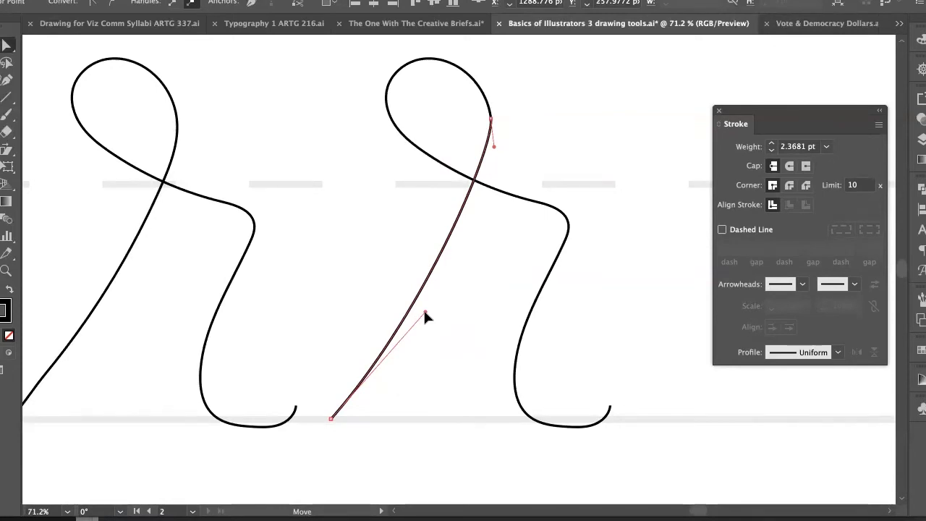
pyautogui.moveTo(426, 313)
pyautogui.mouseDown()
pyautogui.moveTo(442, 306)
pyautogui.moveTo(434, 298)
pyautogui.mouseUp()
pyautogui.moveTo(494, 152); pyautogui.dragTo(491, 202)
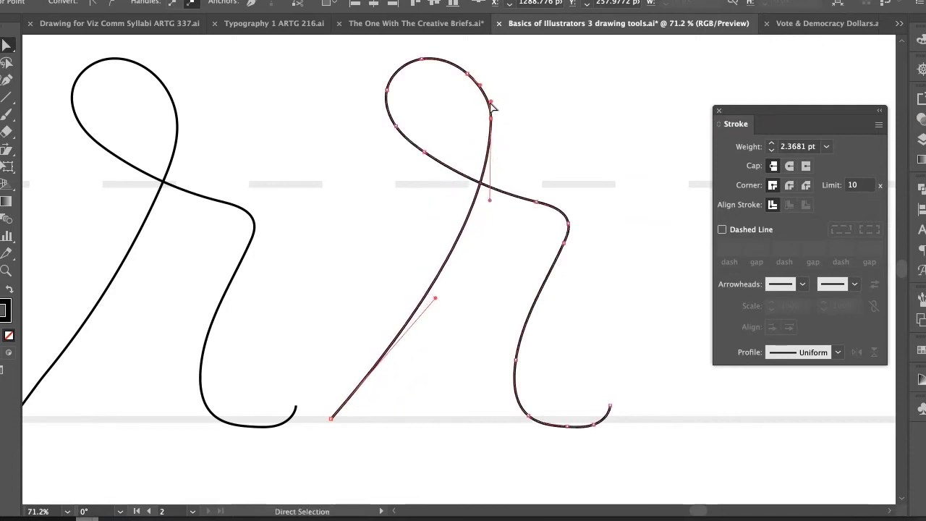
pyautogui.moveTo(492, 99); pyautogui.dragTo(477, 85)
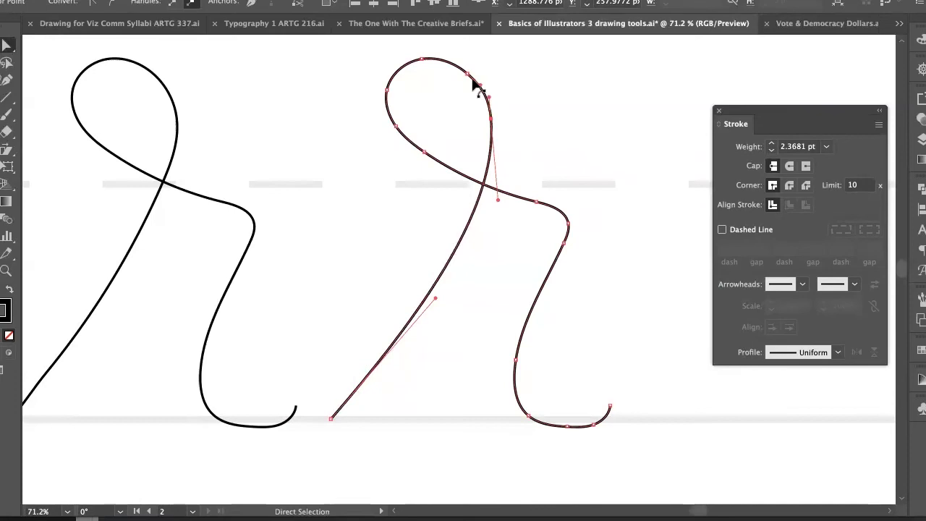
# Try different handle directions and lengths on the third r's upstroke, ending with a nearly straight diagonal curve
pyautogui.moveTo(436, 297); pyautogui.dragTo(345, 312)
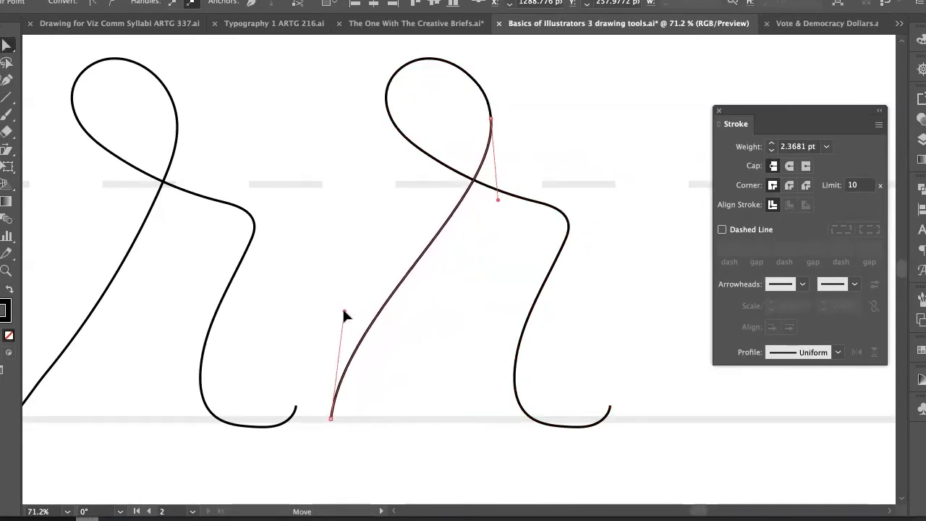
pyautogui.click(448, 369)
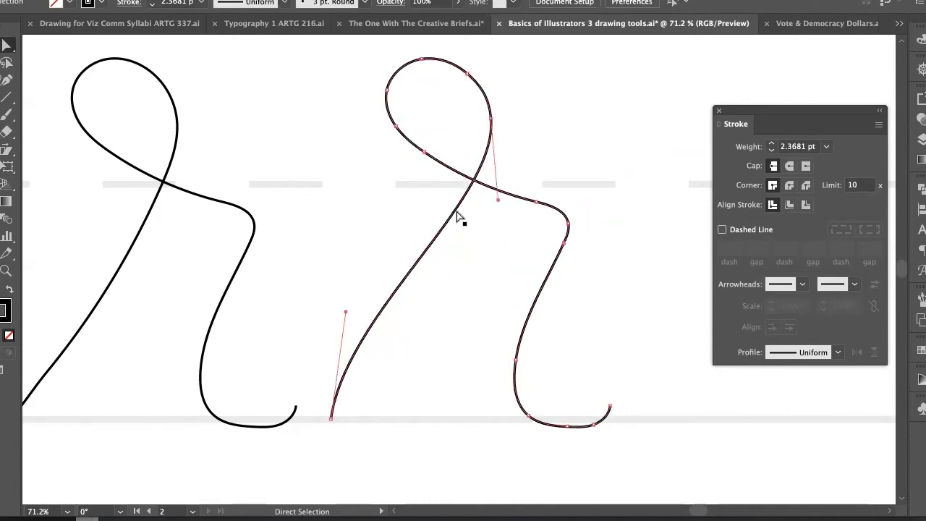
pyautogui.click(456, 212)
pyautogui.moveTo(498, 198); pyautogui.dragTo(480, 269)
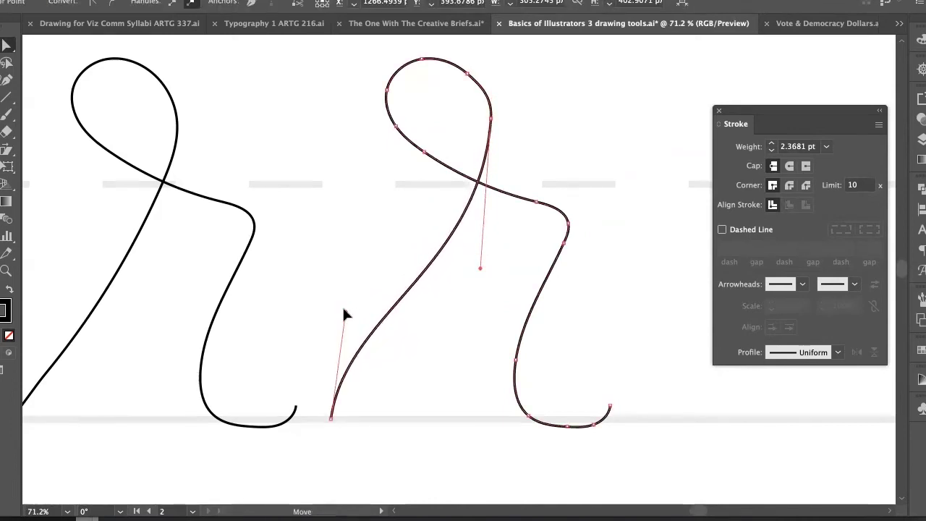
pyautogui.moveTo(345, 313); pyautogui.dragTo(347, 281)
pyautogui.moveTo(479, 268); pyautogui.dragTo(494, 183)
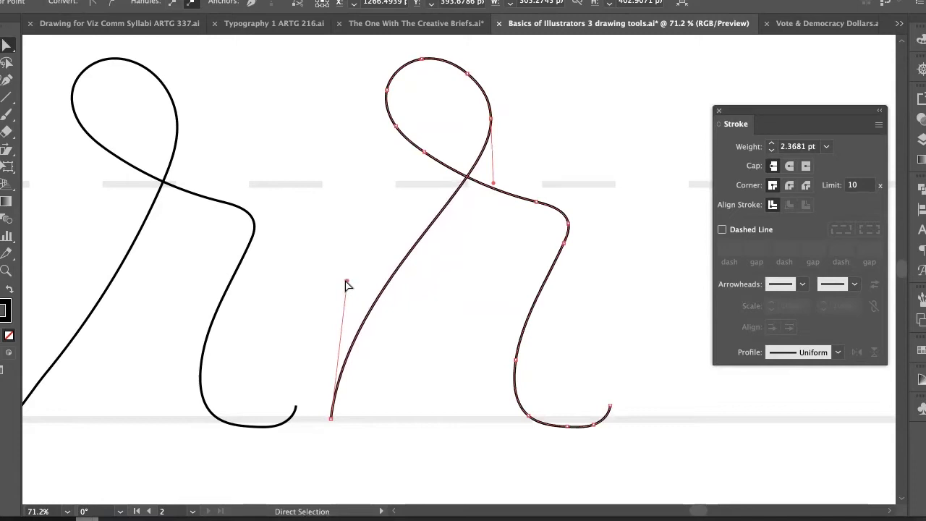
pyautogui.moveTo(347, 282); pyautogui.dragTo(402, 267)
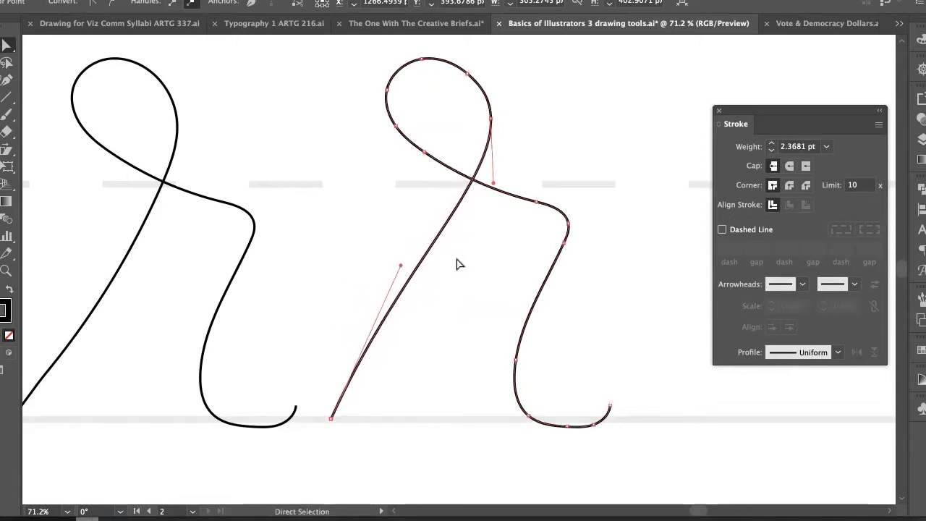
# Duplicate the corrected third r directly to its right as a fourth letter on the same guidelines, and deselect it
pyautogui.moveTo(540, 285); pyautogui.dragTo(426, 290)
pyautogui.moveTo(413, 258); pyautogui.dragTo(374, 260)
pyautogui.press('v')
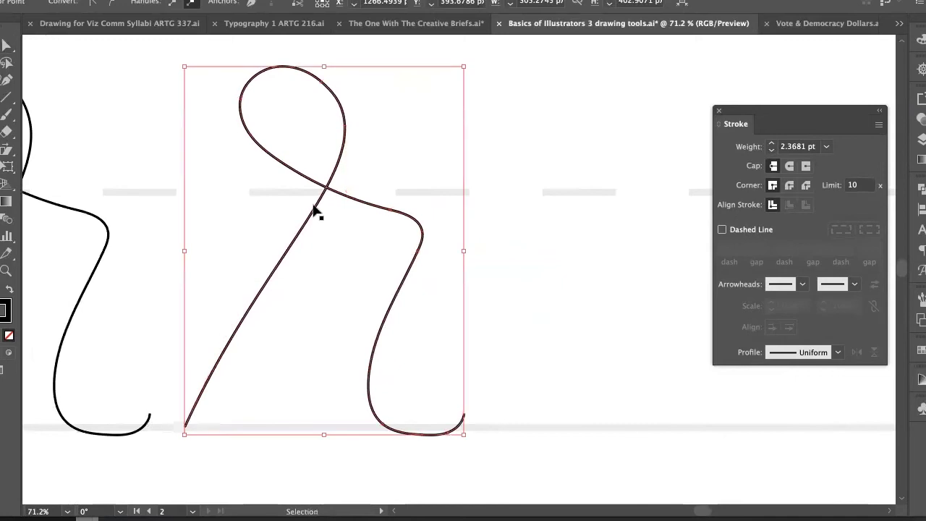
pyautogui.moveTo(314, 214); pyautogui.dragTo(613, 212)
pyautogui.press('z')
pyautogui.keyDown('alt'); pyautogui.click(495, 235); pyautogui.keyUp('alt')
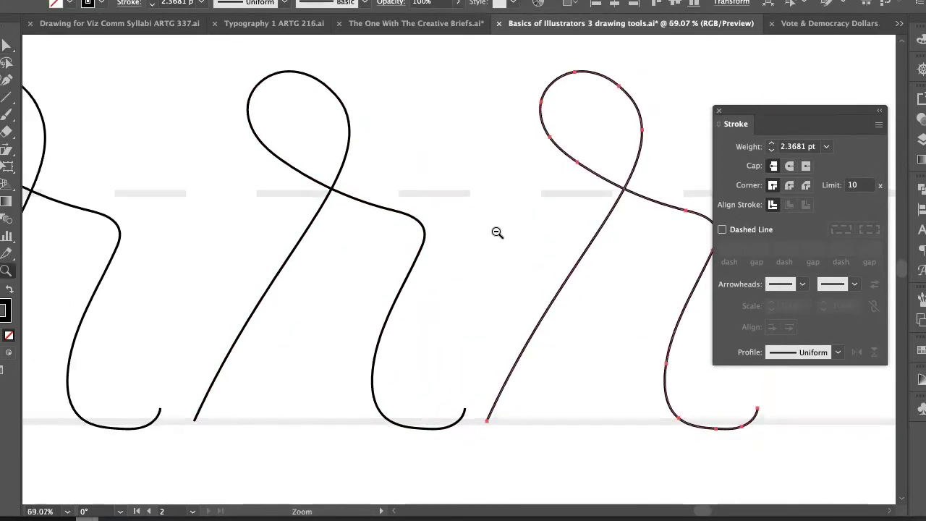
pyautogui.keyDown('alt'); pyautogui.click(487, 245); pyautogui.keyUp('alt')
pyautogui.keyDown('alt'); pyautogui.click(487, 245); pyautogui.keyUp('alt')
pyautogui.keyDown('alt'); pyautogui.click(486, 245); pyautogui.keyUp('alt')
pyautogui.moveTo(476, 285); pyautogui.dragTo(502, 263)
pyautogui.click(486, 297)
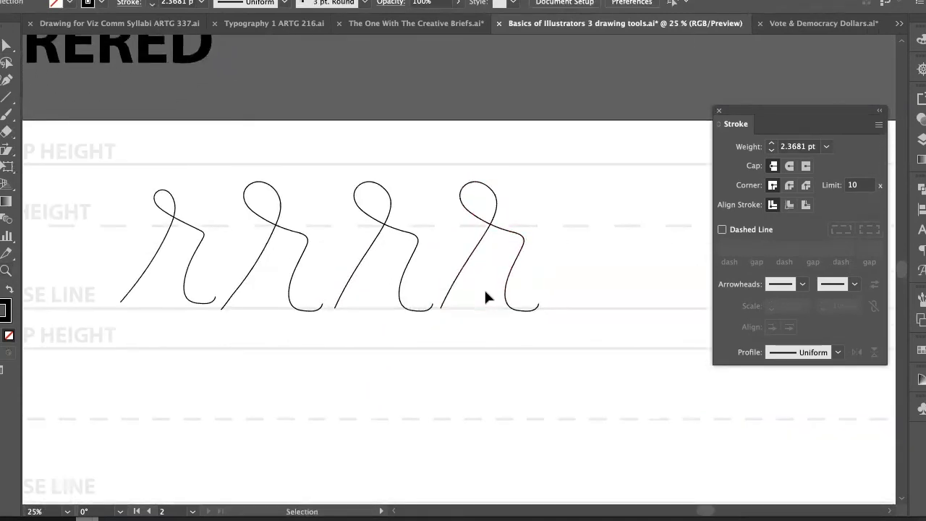
# Examine the anchor points and direction handles around the fourth r's upper loop
pyautogui.press('z')
pyautogui.moveTo(510, 279); pyautogui.dragTo(636, 252)
pyautogui.moveTo(454, 243); pyautogui.dragTo(480, 253)
pyautogui.moveTo(415, 212); pyautogui.dragTo(403, 285)
pyautogui.press('a')
pyautogui.click(378, 161)
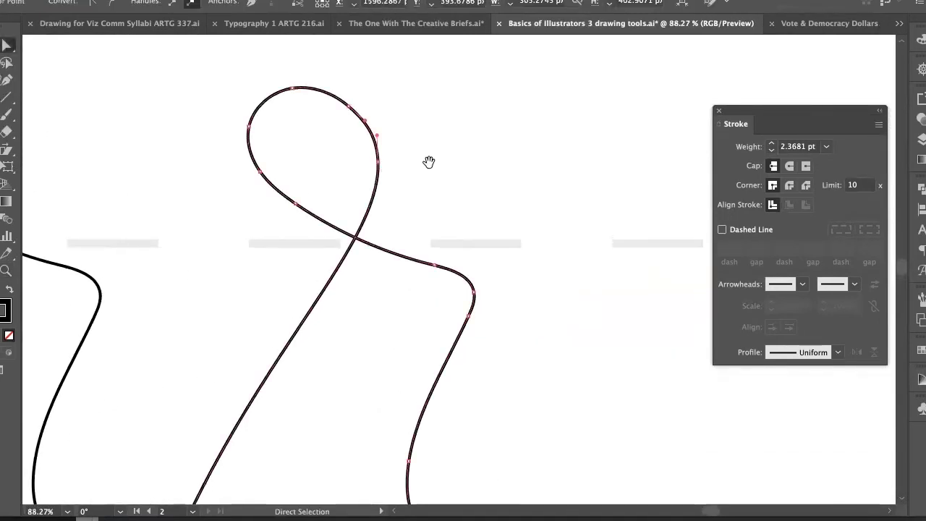
pyautogui.moveTo(426, 160); pyautogui.dragTo(450, 159)
pyautogui.press('z')
pyautogui.moveTo(339, 148); pyautogui.dragTo(434, 191)
pyautogui.moveTo(305, 193); pyautogui.dragTo(395, 192)
pyautogui.press('a')
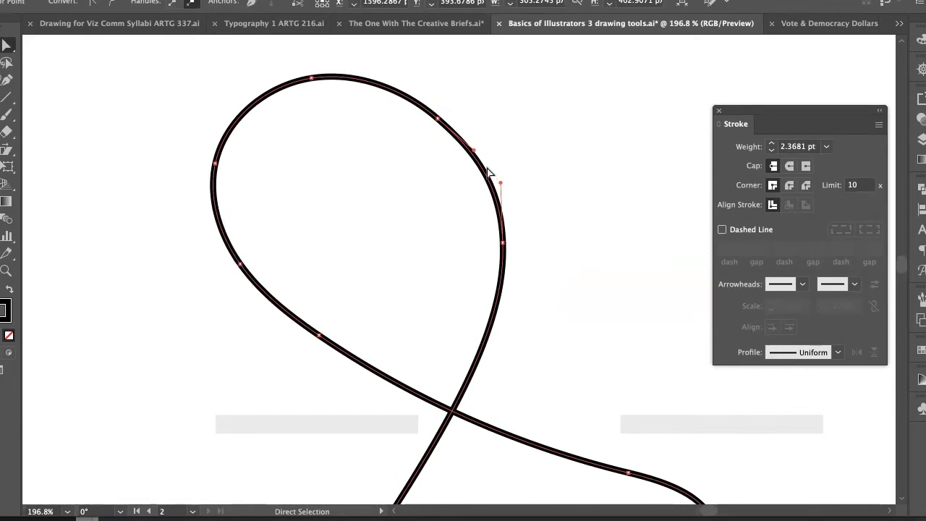
pyautogui.click(424, 192)
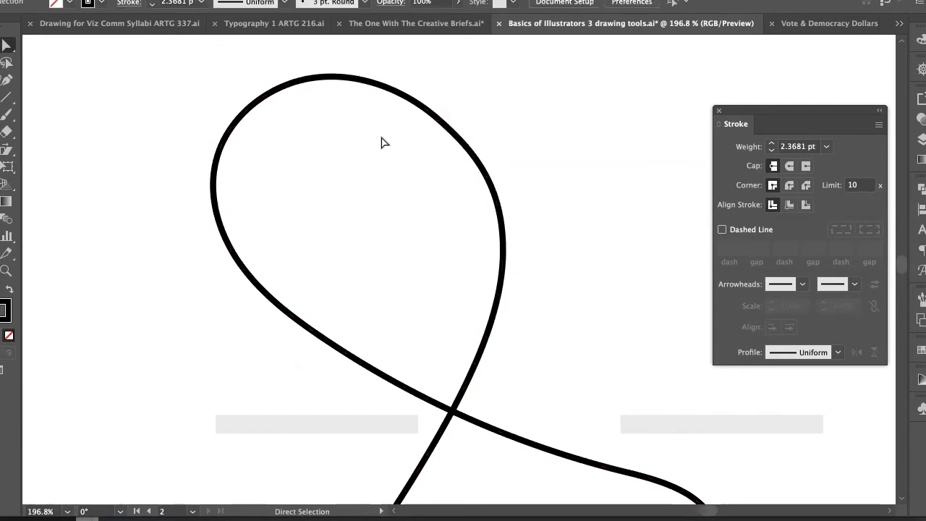
pyautogui.click(313, 81)
pyautogui.click(301, 133)
pyautogui.click(216, 173)
pyautogui.click(335, 135)
# Draw a circle about 110 pt in diameter in the empty space beside the fourth r's loop with the Ellipse tool
pyautogui.click(1, 116)
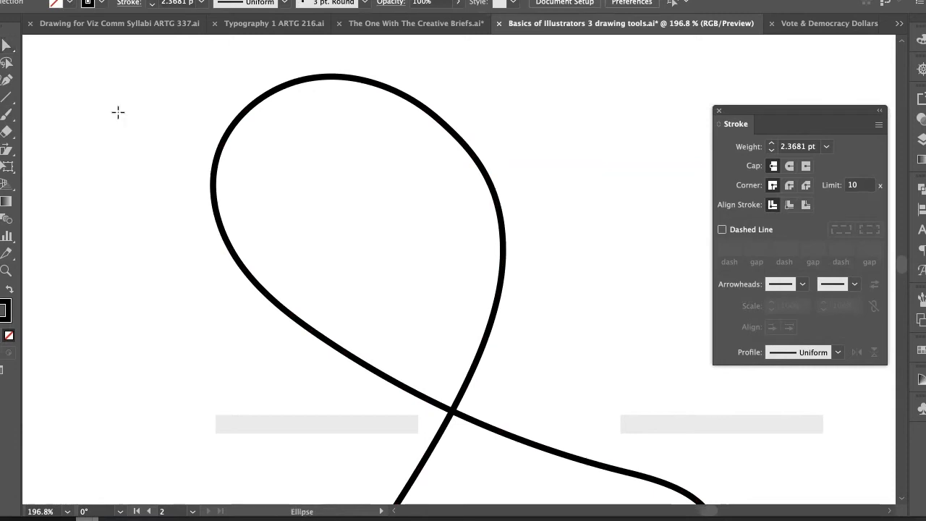
pyautogui.moveTo(441, 139); pyautogui.dragTo(133, 267)
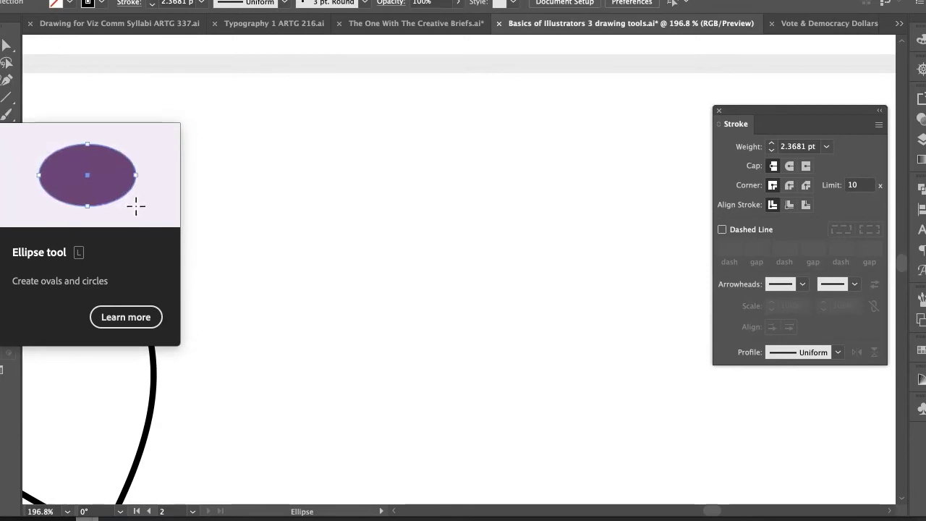
pyautogui.click(11, 124)
pyautogui.click(35, 151)
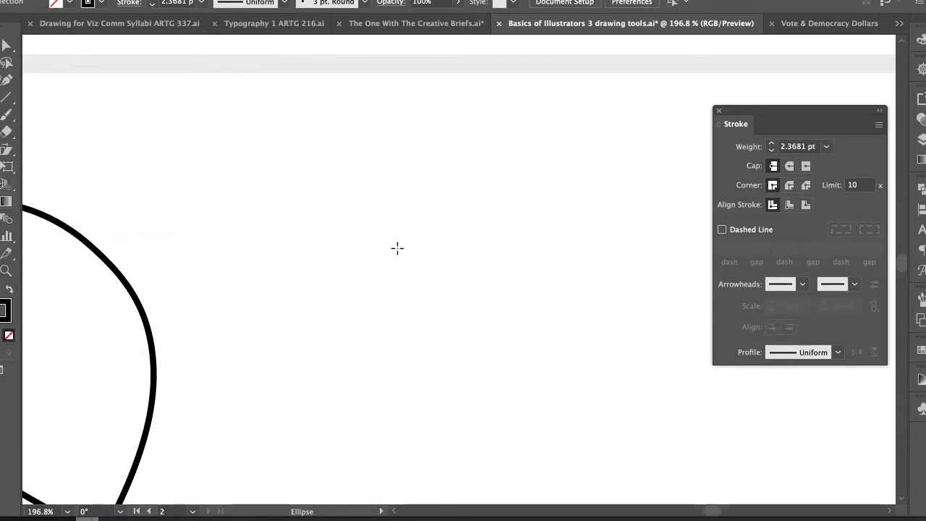
pyautogui.moveTo(420, 264); pyautogui.dragTo(558, 364)
pyautogui.hotkey('ctrl', 'z')
pyautogui.moveTo(302, 136); pyautogui.dragTo(579, 409)
# Examine the direction handles at each of the circle's four anchor points and how they shape the adjoining curves
pyautogui.press('a')
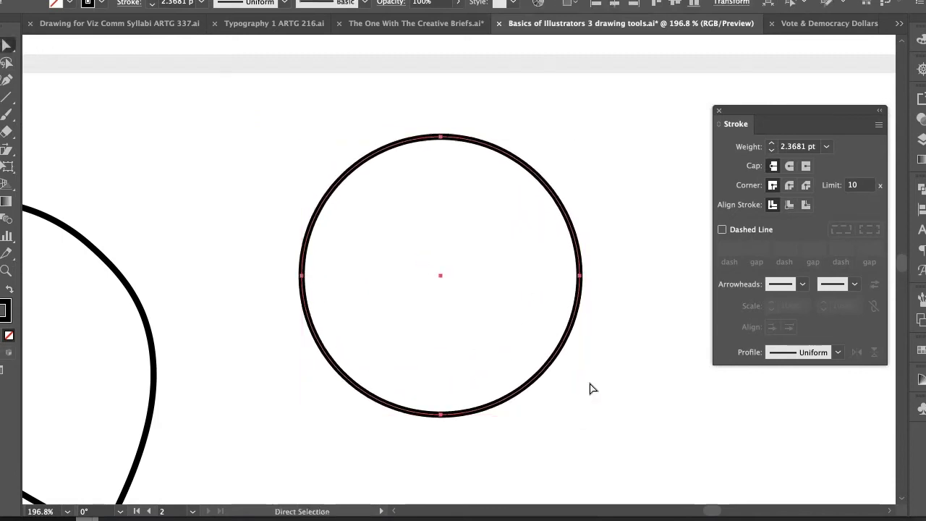
pyautogui.click(580, 275)
pyautogui.click(441, 137)
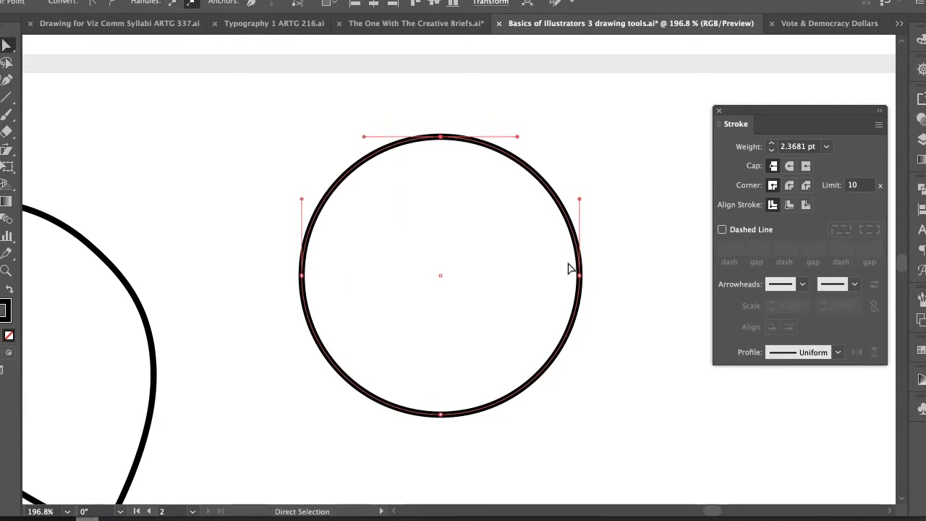
pyautogui.click(583, 283)
pyautogui.click(554, 200)
pyautogui.click(551, 197)
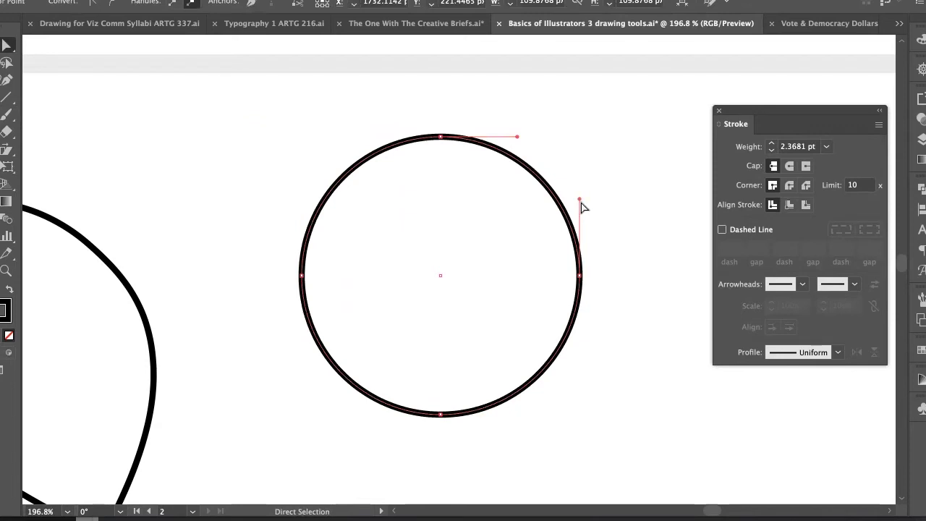
pyautogui.click(580, 276)
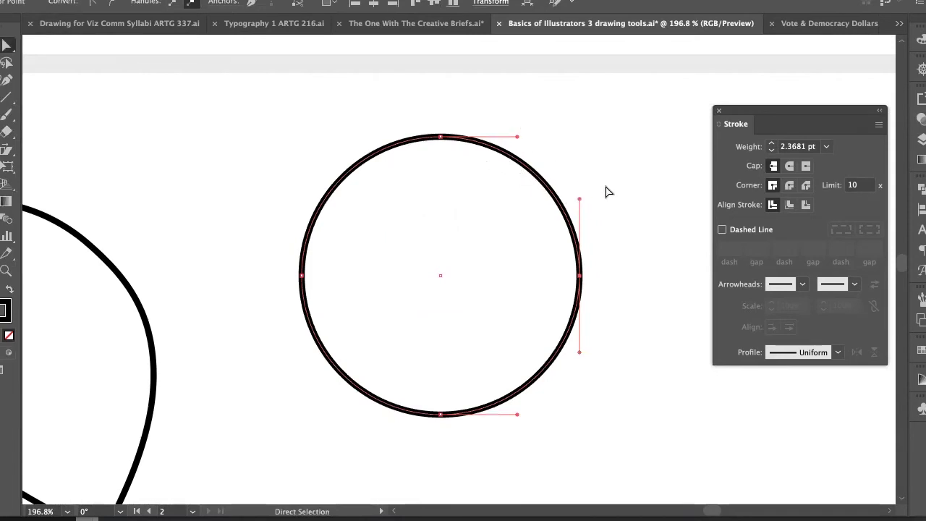
pyautogui.click(441, 136)
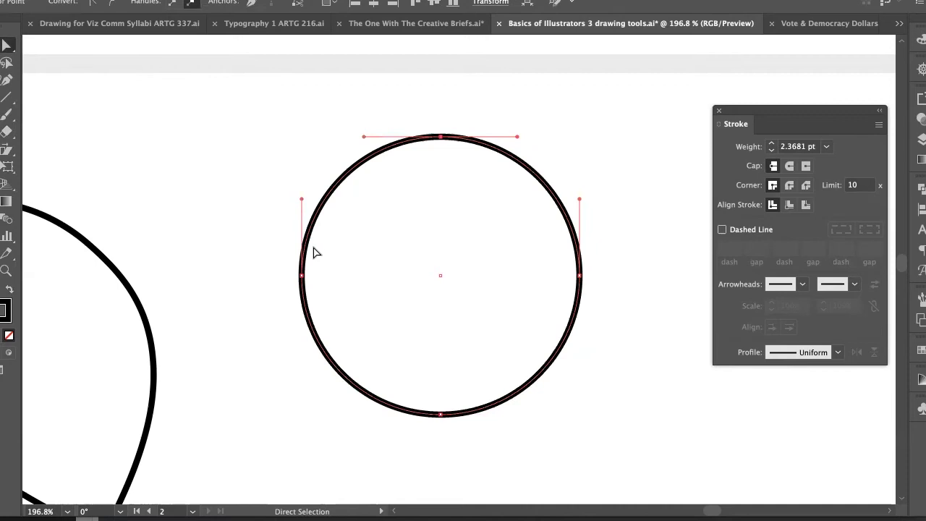
pyautogui.click(302, 275)
pyautogui.click(442, 415)
pyautogui.click(579, 276)
pyautogui.click(440, 137)
pyautogui.click(301, 276)
pyautogui.click(441, 416)
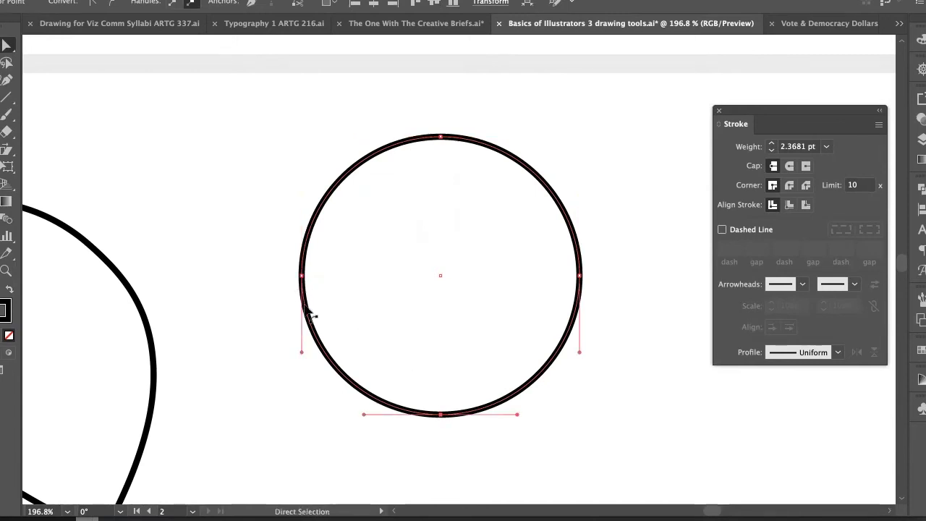
pyautogui.click(301, 276)
pyautogui.click(439, 138)
pyautogui.click(301, 276)
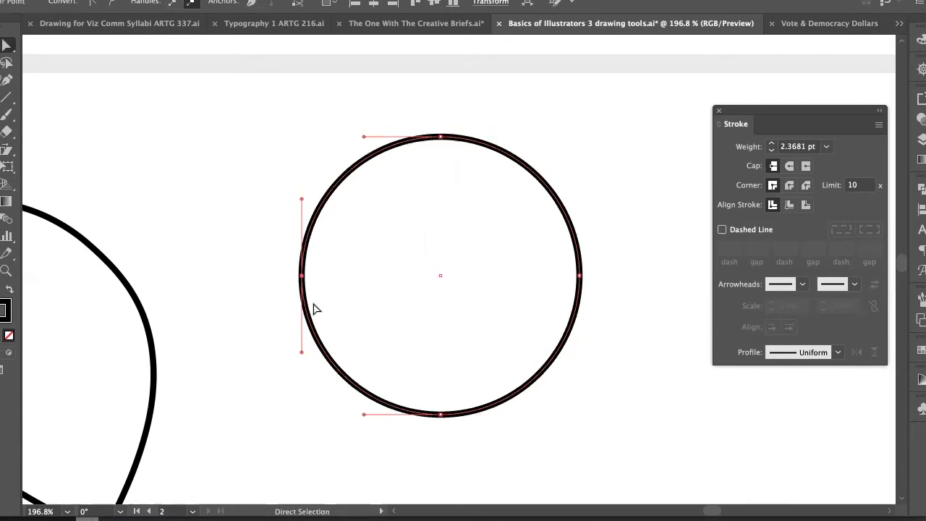
# Try deleting the four anchor points along the top and far side of the fourth r's loop
pyautogui.keyDown('alt'); pyautogui.keyDown('super'); pyautogui.click(390, 255); pyautogui.keyUp('super'); pyautogui.keyUp('alt')
pyautogui.keyDown('alt'); pyautogui.keyDown('super'); pyautogui.click(389, 255); pyautogui.keyUp('super'); pyautogui.keyUp('alt')
pyautogui.moveTo(384, 256); pyautogui.dragTo(428, 225)
pyautogui.keyDown('super'); pyautogui.click(401, 275); pyautogui.keyUp('super')
pyautogui.moveTo(402, 275); pyautogui.dragTo(400, 256)
pyautogui.scroll(-2, 400, 256)
pyautogui.click(444, 176)
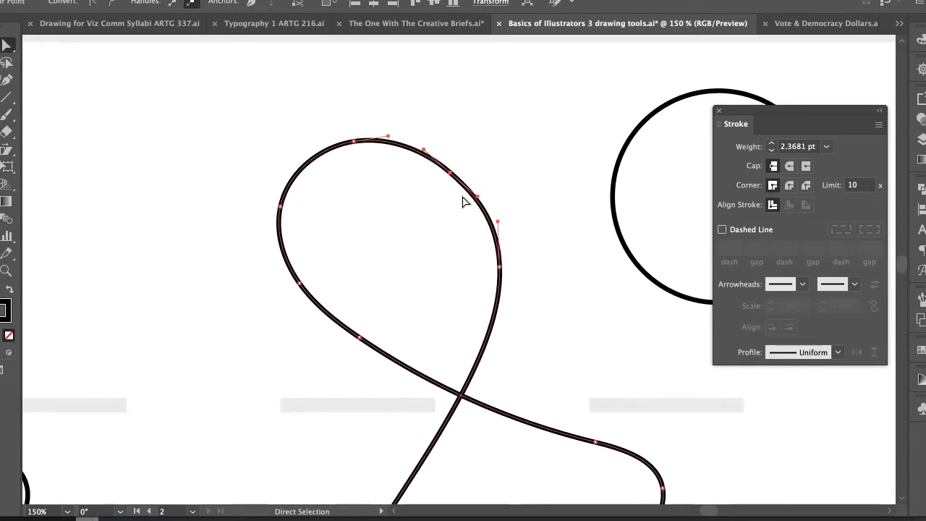
pyautogui.press('-')
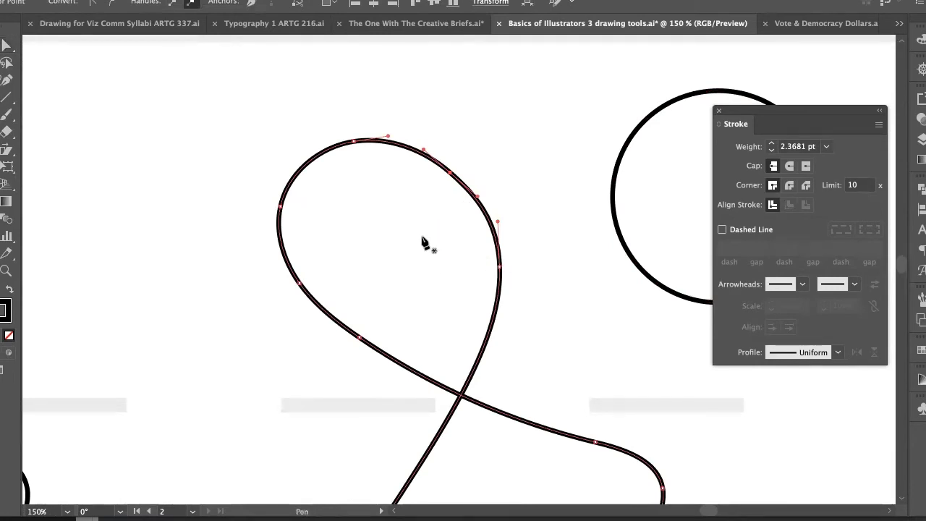
pyautogui.click(449, 175)
pyautogui.click(354, 141)
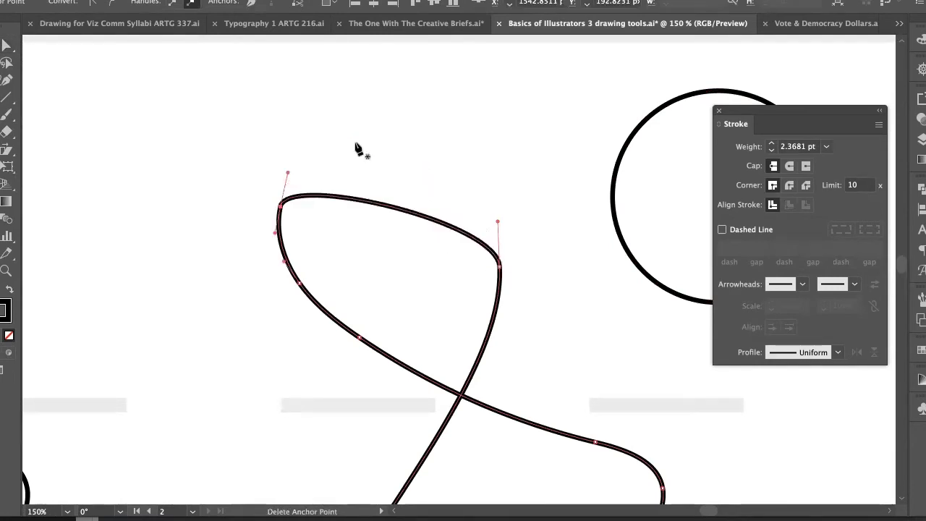
pyautogui.click(279, 206)
pyautogui.press('p')
pyautogui.click(299, 282)
# Undo the anchor point deletions on the fourth r's loop
pyautogui.press('super+z')
pyautogui.press('super+z')
pyautogui.press('super+z')
pyautogui.press('super+z')
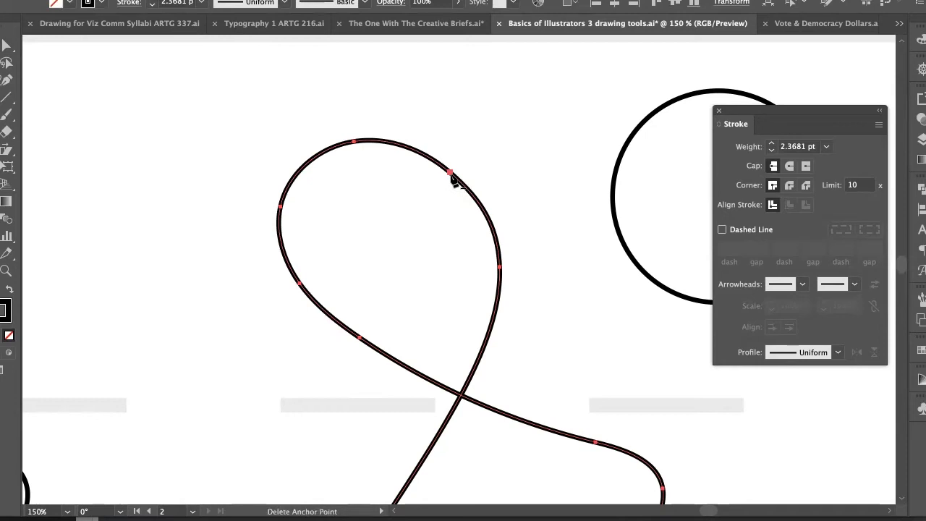
# Try removing the same four loop anchor points one after another with the Pen tool
pyautogui.click(450, 174)
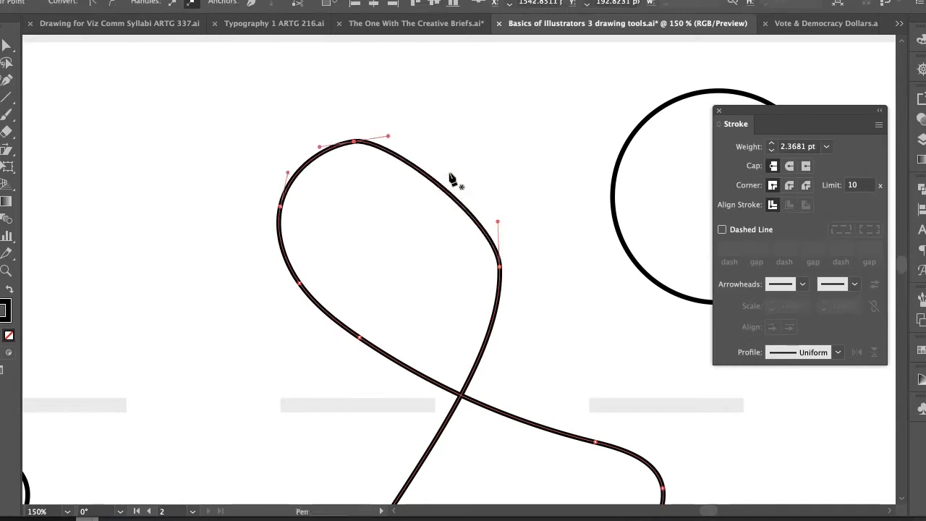
pyautogui.click(354, 142)
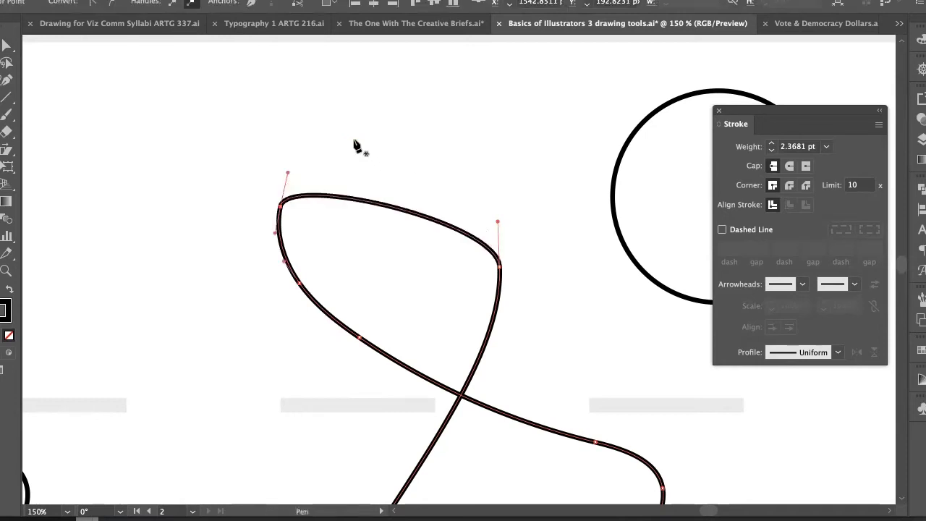
pyautogui.click(281, 208)
pyautogui.click(299, 282)
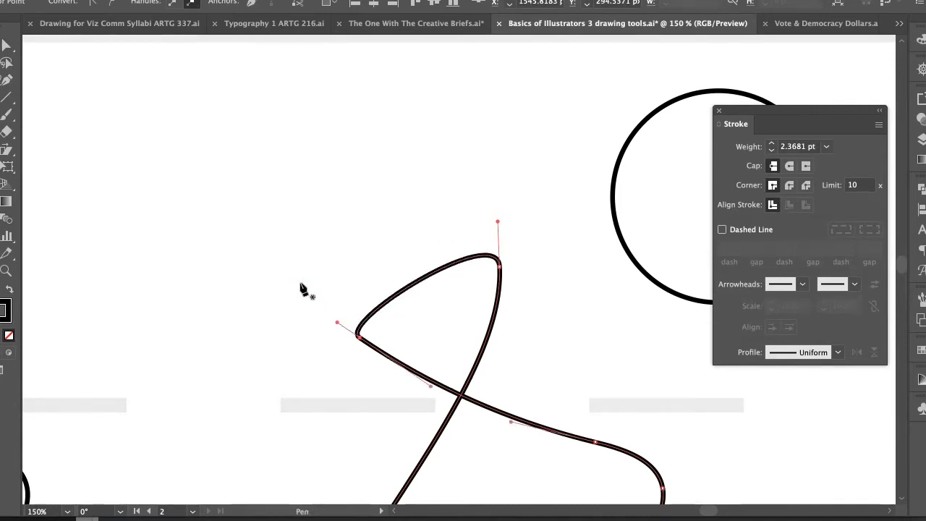
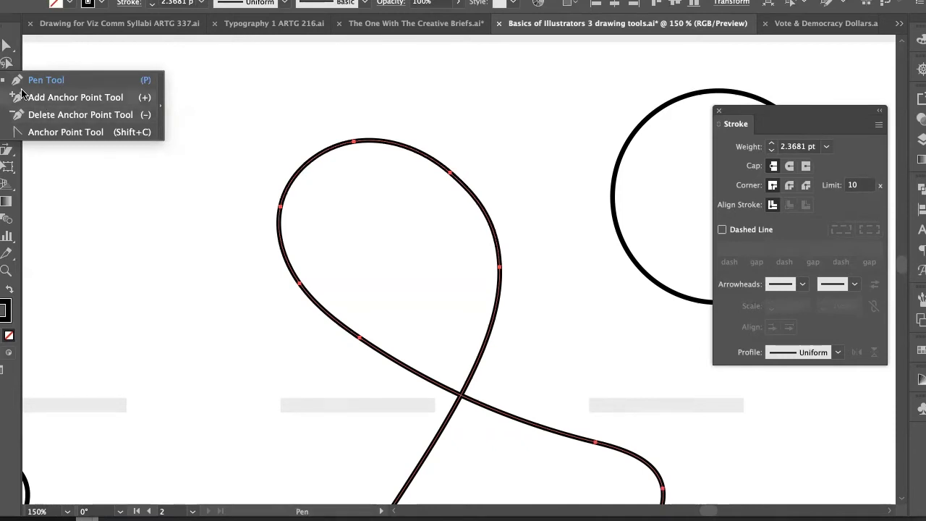
# Try removing only the loop's upper-right anchor point with the Delete Anchor Point tool, and undo it
pyautogui.press('Escape')
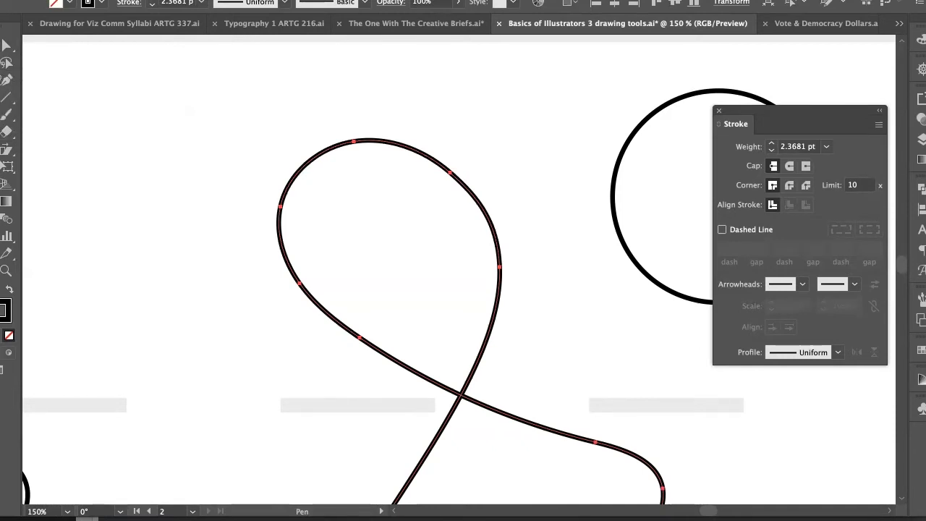
pyautogui.click(6, 80)
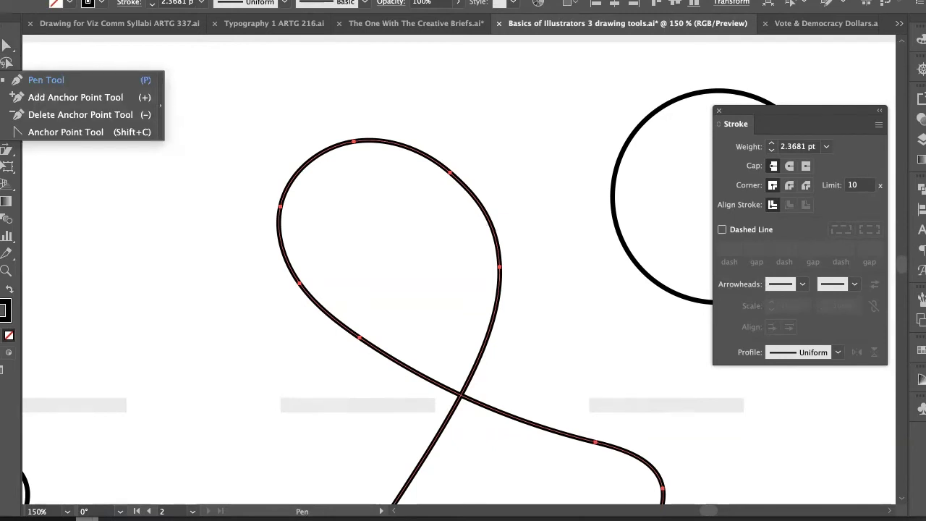
pyautogui.click(47, 118)
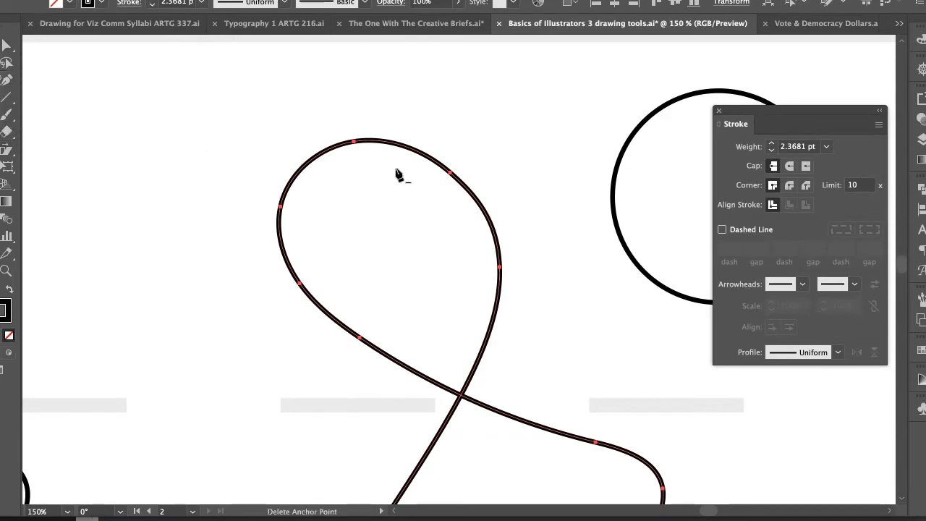
pyautogui.press('+')
pyautogui.click(450, 174)
pyautogui.press('a')
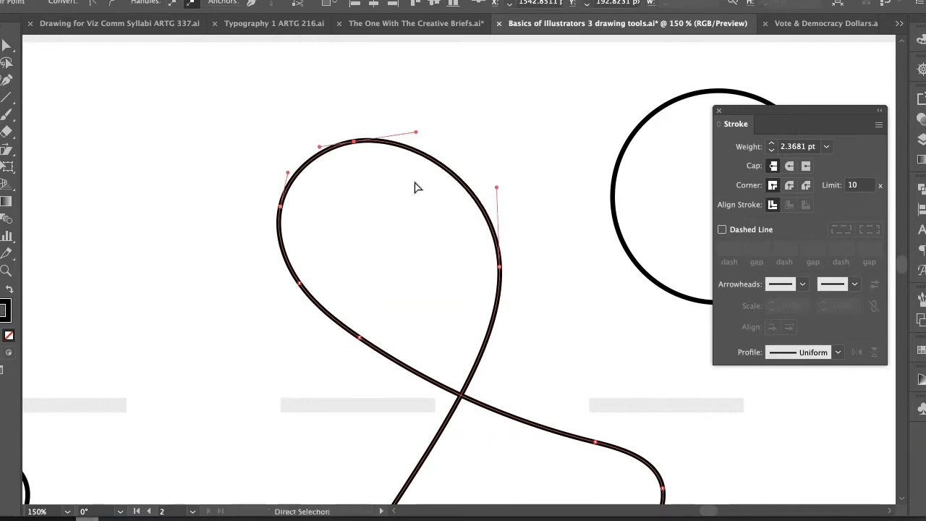
pyautogui.hotkey('ctrl', 'z')
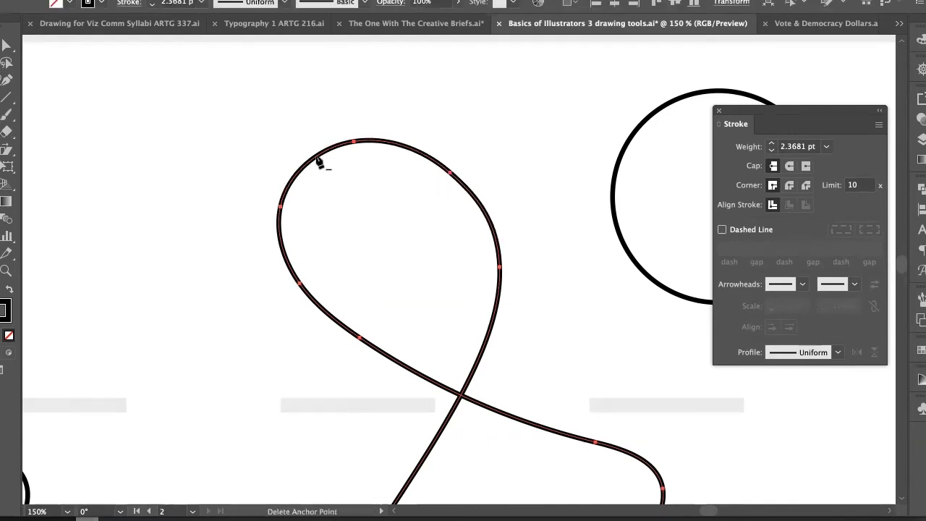
# Try thinning the loop's upper-right, left and lower anchor points with the Delete Anchor Point tool, keeping the top point, and undo the deletions
pyautogui.hotkey('ctrl', 'alt')
pyautogui.click(450, 176)
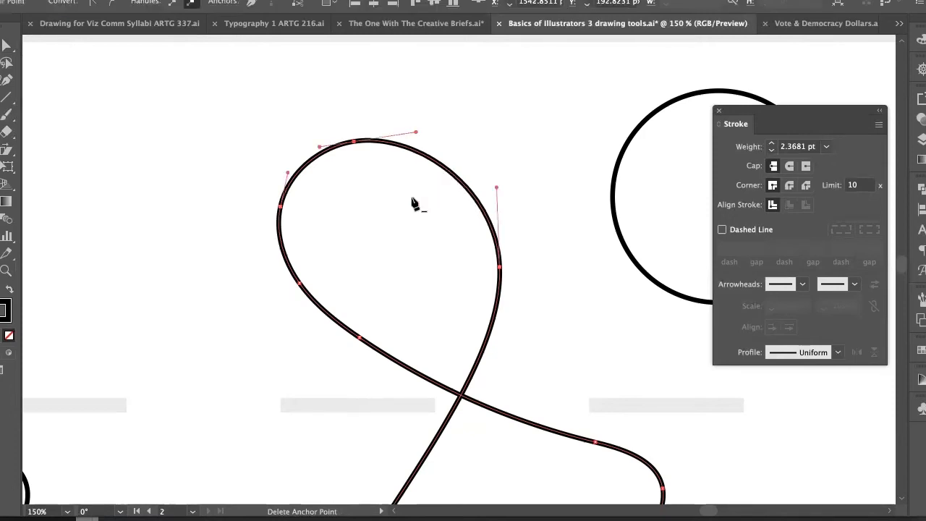
pyautogui.click(281, 208)
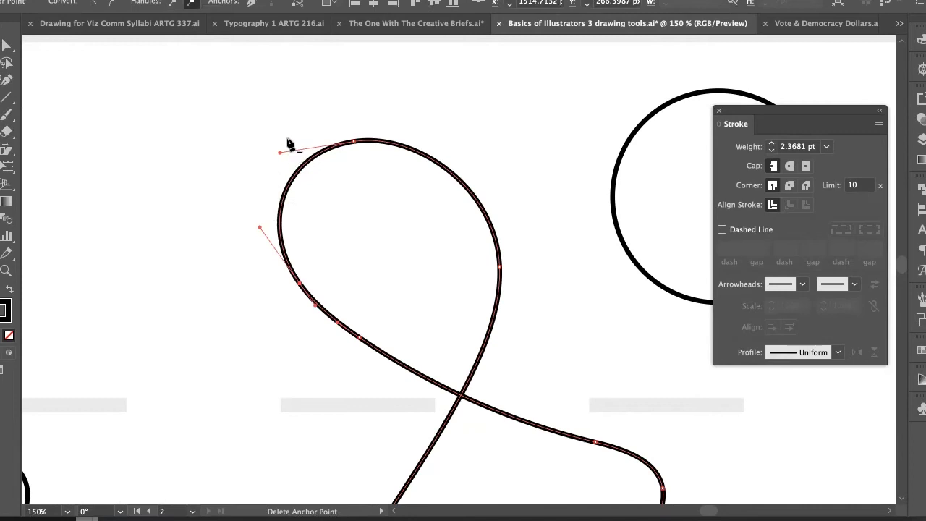
pyautogui.click(362, 338)
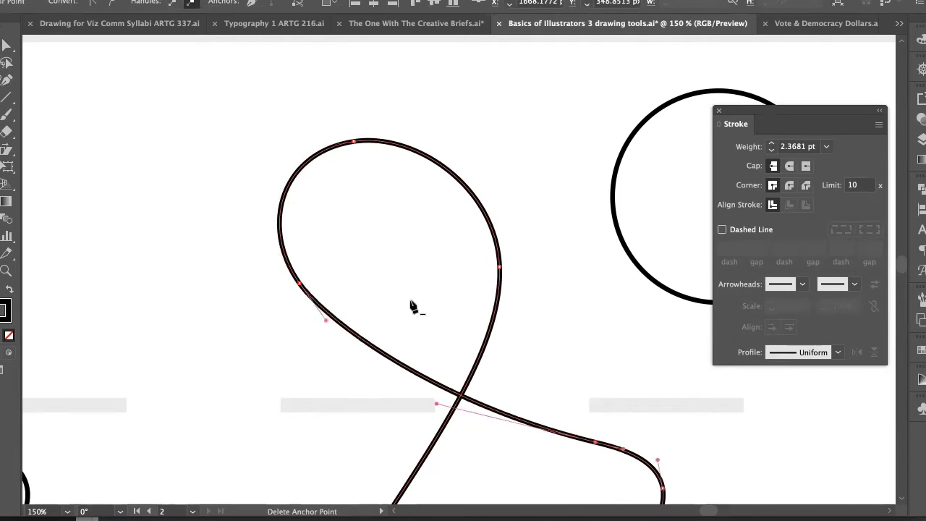
pyautogui.press('super+z')
pyautogui.press('super+z')
pyautogui.press('super+z')
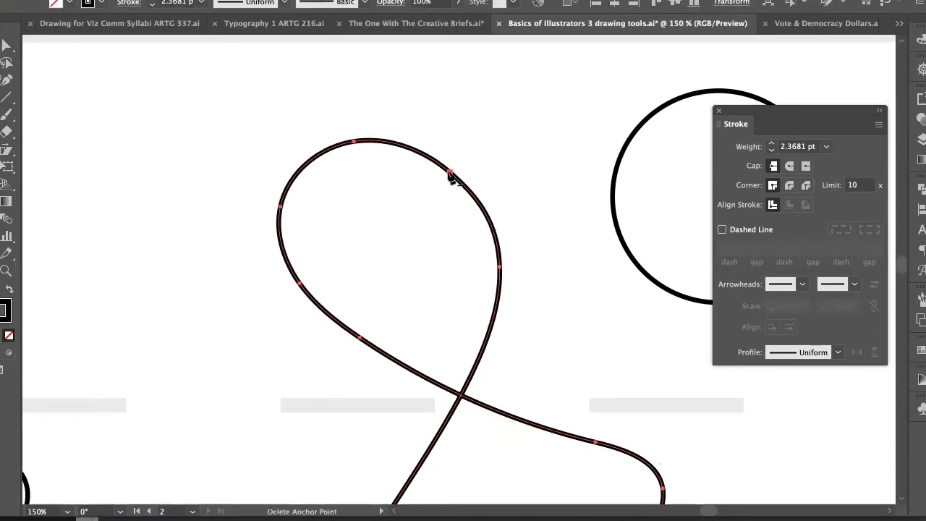
# Try deleting the loop's four upper and left anchor points with the Pen tool for comparison, and undo all deletions
pyautogui.click(449, 173)
pyautogui.click(354, 141)
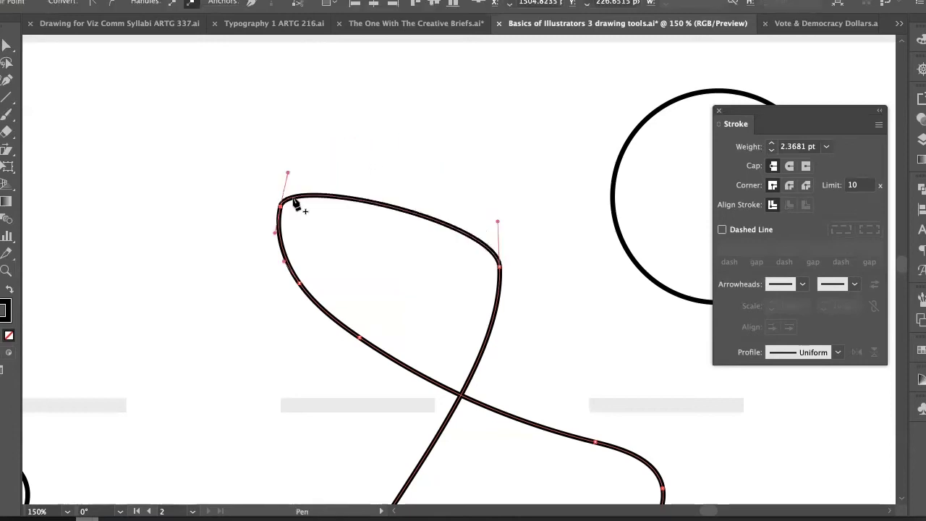
pyautogui.click(280, 207)
pyautogui.click(300, 283)
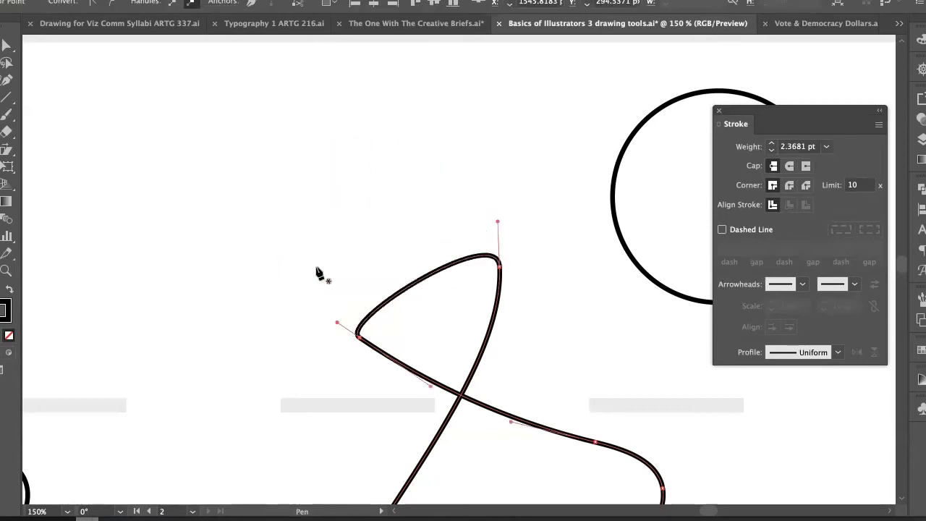
pyautogui.hotkey('ctrl', 'z')
pyautogui.hotkey('ctrl', 'z')
pyautogui.hotkey('ctrl', 'z')
pyautogui.hotkey('ctrl', 'z')
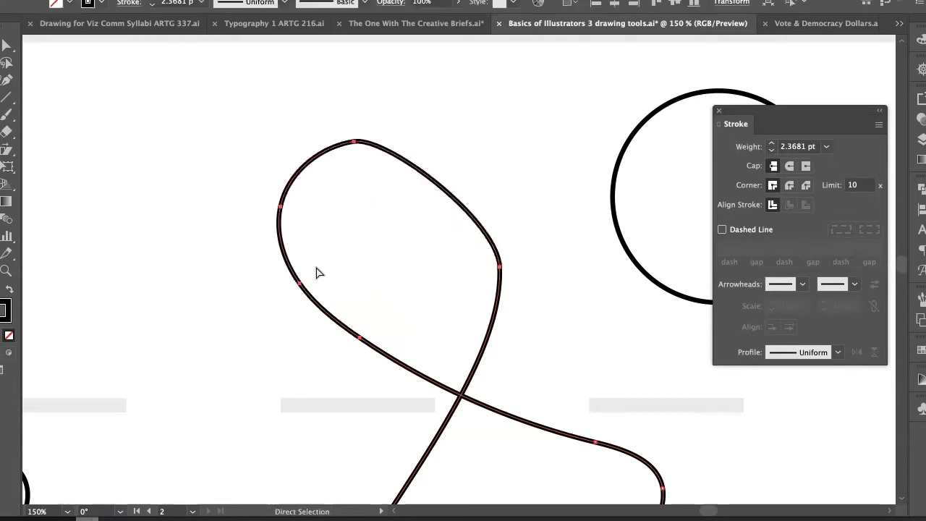
pyautogui.hotkey('ctrl', 'alt')
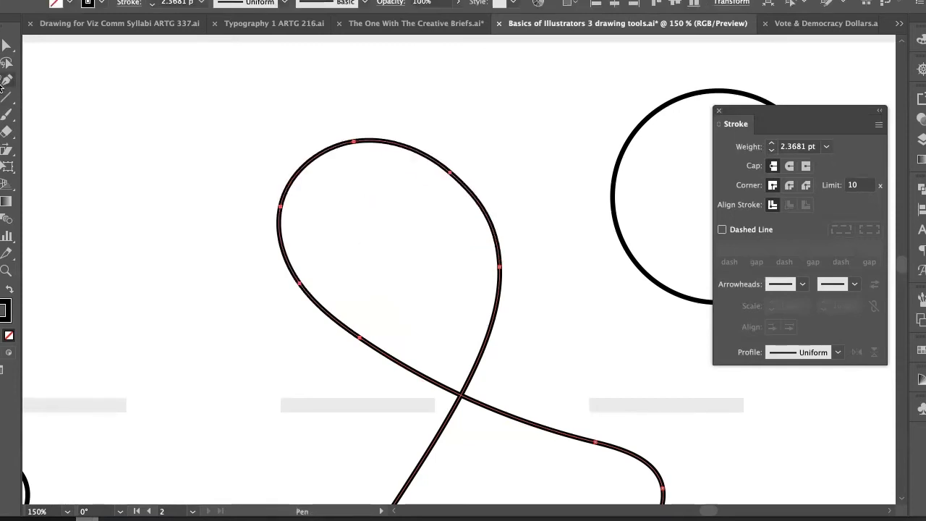
# Remove the loop's upper-right, left and lower-left anchor points with the Delete Anchor Point tool, keeping the top, right and left-side points
pyautogui.click(6, 79)
pyautogui.press('p')
pyautogui.moveTo(6, 80); pyautogui.dragTo(32, 119)
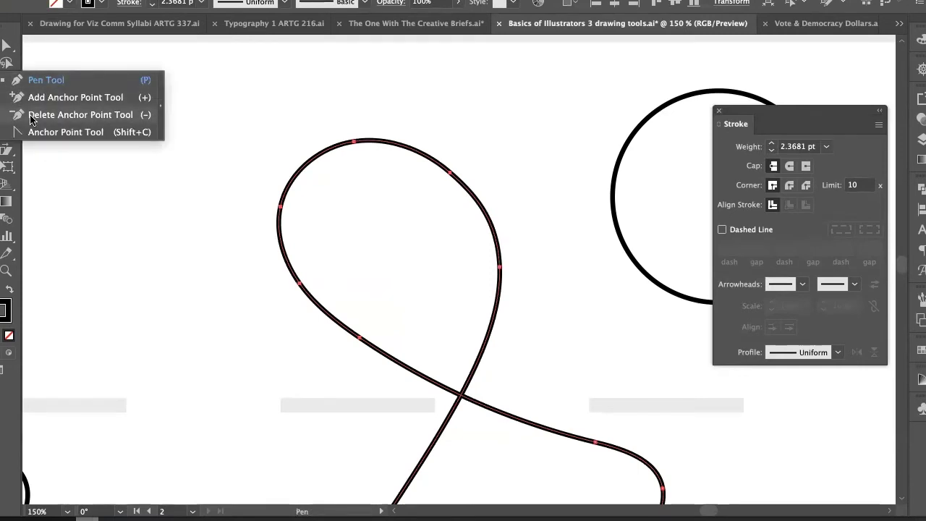
pyautogui.click(30, 117)
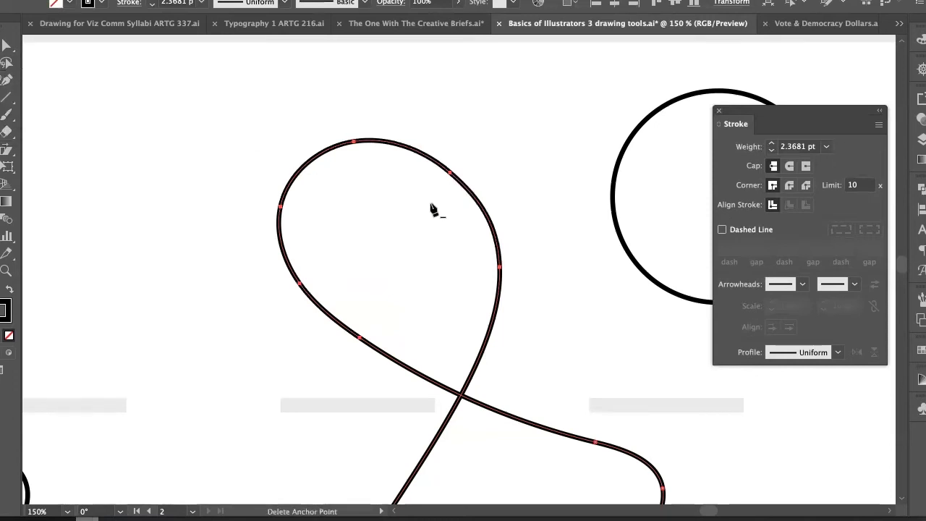
pyautogui.click(450, 174)
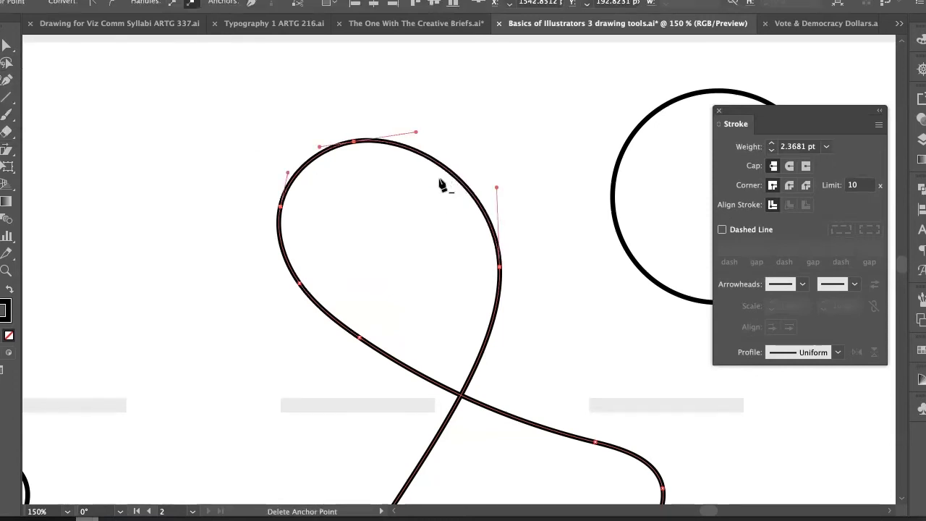
pyautogui.click(281, 209)
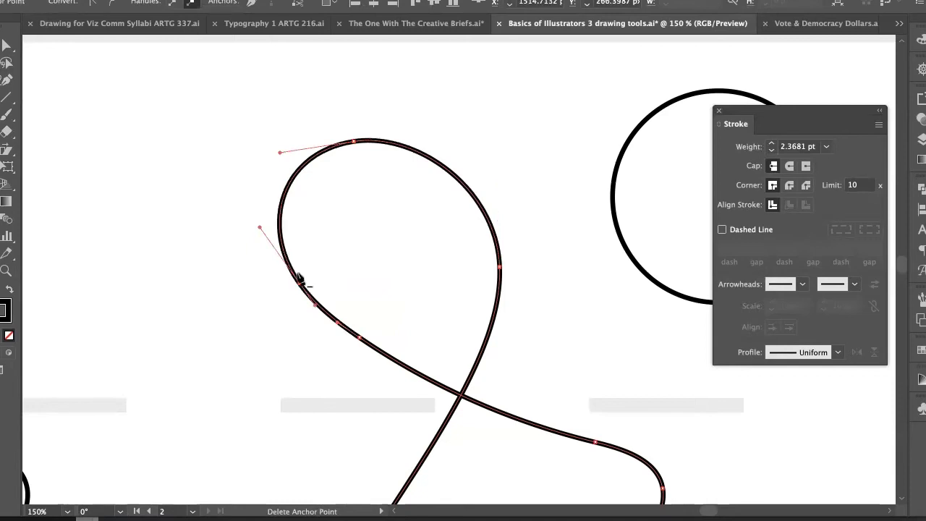
pyautogui.click(360, 339)
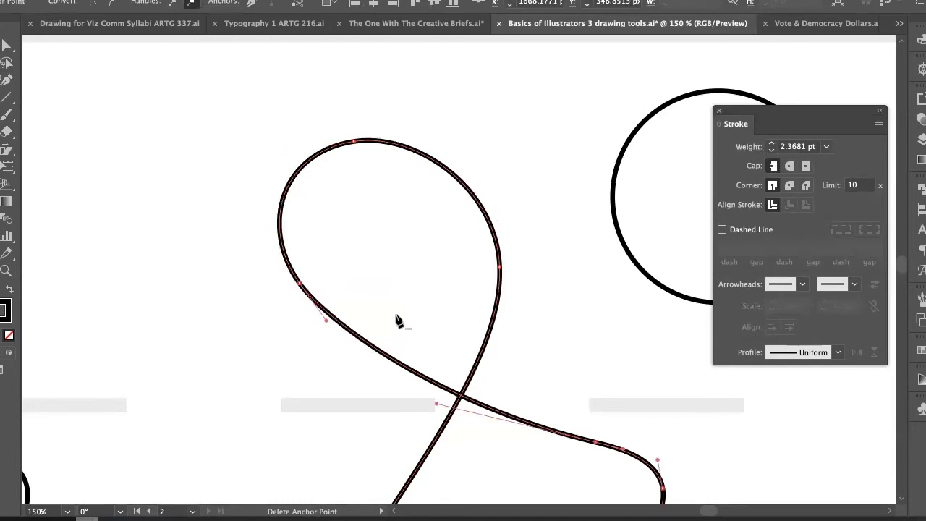
# Smooth the loop's upper curve with Direct Selection by tilting and resizing the top anchor point's two handles
pyautogui.press('a')
pyautogui.click(300, 284)
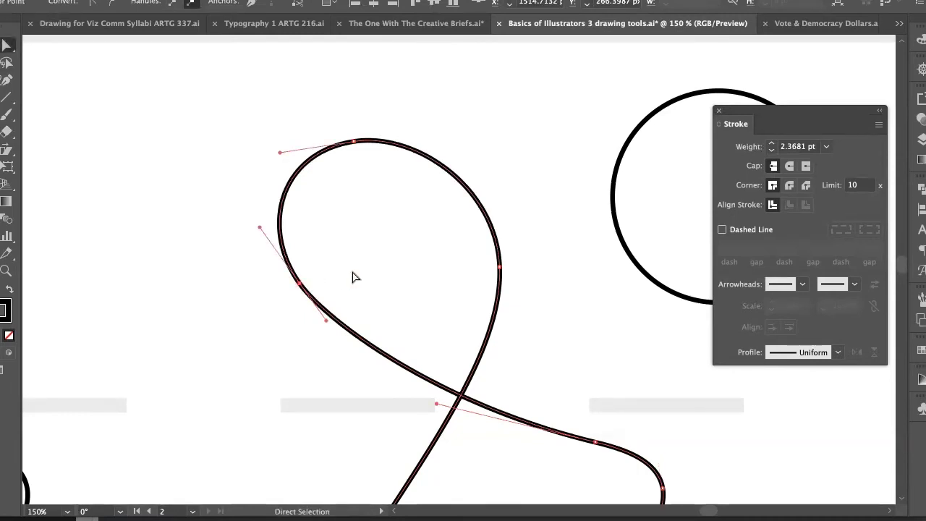
pyautogui.click(500, 269)
pyautogui.moveTo(418, 135)
pyautogui.mouseDown()
pyautogui.moveTo(445, 130)
pyautogui.moveTo(435, 129)
pyautogui.moveTo(439, 117)
pyautogui.moveTo(435, 148)
pyautogui.moveTo(440, 113)
pyautogui.moveTo(424, 122)
pyautogui.moveTo(420, 108)
pyautogui.moveTo(434, 107)
pyautogui.moveTo(427, 120)
pyautogui.moveTo(461, 120)
pyautogui.moveTo(448, 145)
pyautogui.moveTo(406, 130)
pyautogui.moveTo(424, 155)
pyautogui.moveTo(419, 108)
pyautogui.moveTo(468, 175)
pyautogui.moveTo(397, 100)
pyautogui.moveTo(426, 118)
pyautogui.mouseUp()
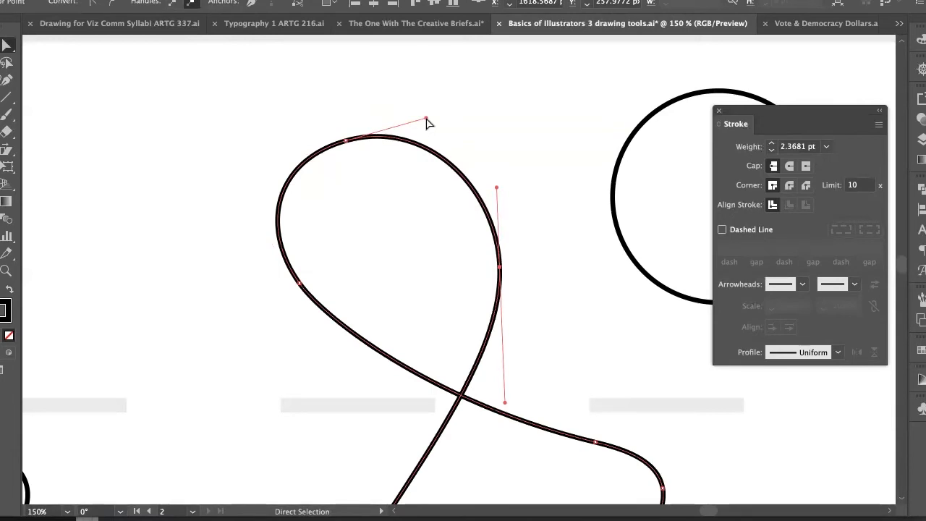
pyautogui.moveTo(434, 142); pyautogui.dragTo(430, 114)
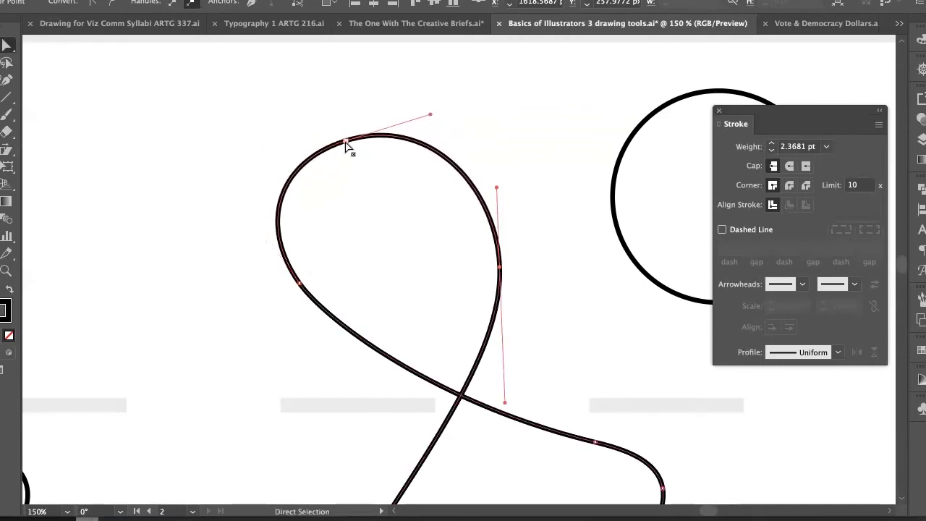
pyautogui.moveTo(276, 162); pyautogui.dragTo(285, 162)
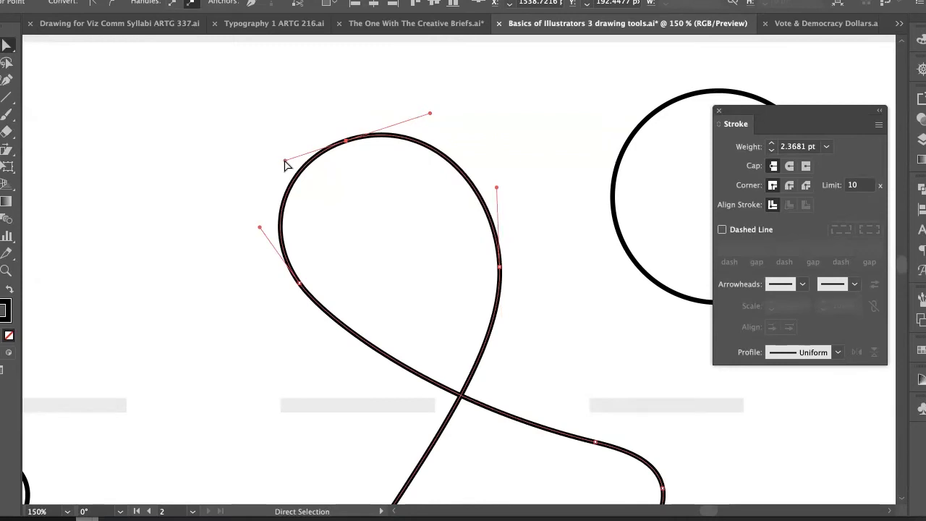
# Try removing the loop's top anchor point with the Pen tool, undo it, and deselect the path
pyautogui.press('p')
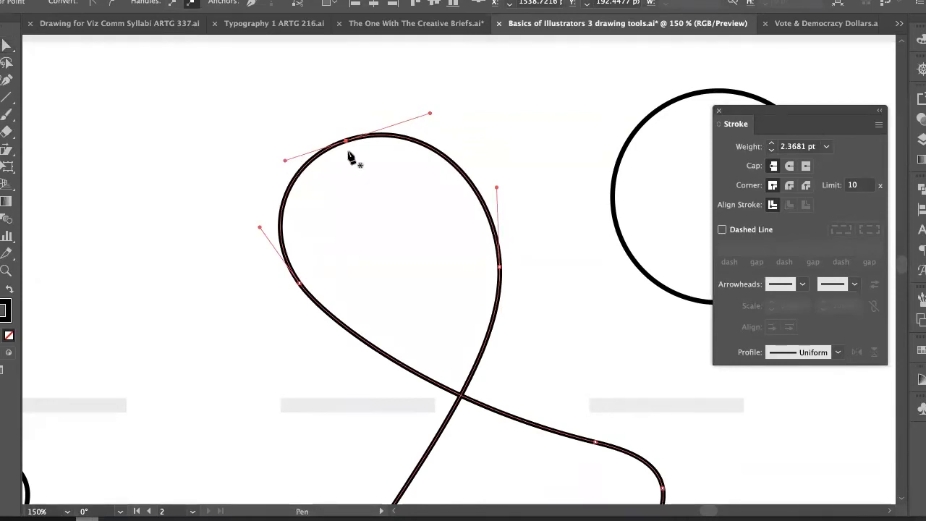
pyautogui.click(346, 141)
pyautogui.hotkey('ctrl', 'z')
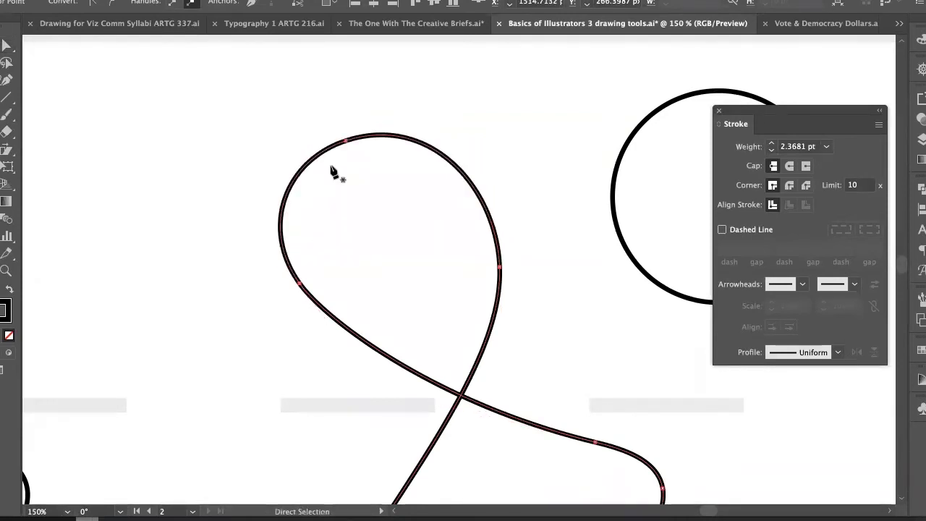
pyautogui.press('v')
pyautogui.click(330, 171)
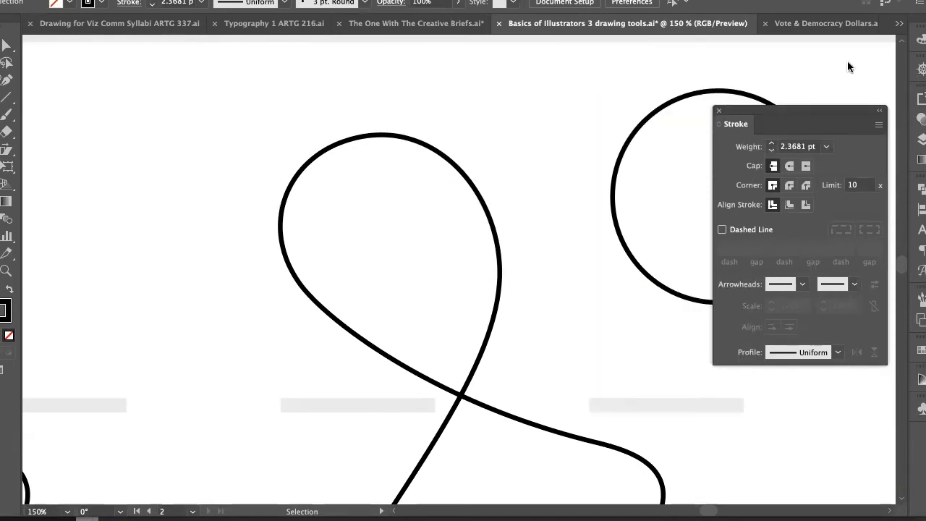
# Reselect the loop's top anchor point with Direct Selection and slightly lengthen its right handle
pyautogui.press('a')
pyautogui.click(469, 189)
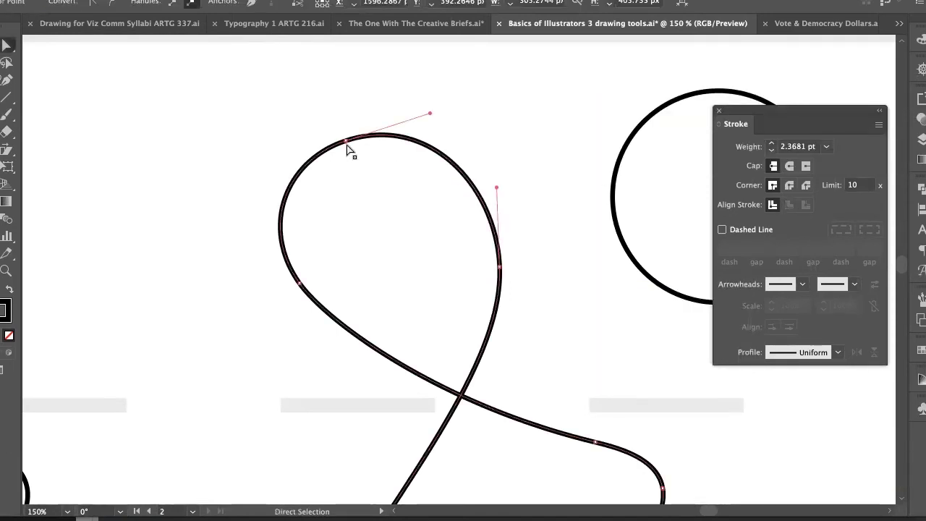
pyautogui.click(346, 142)
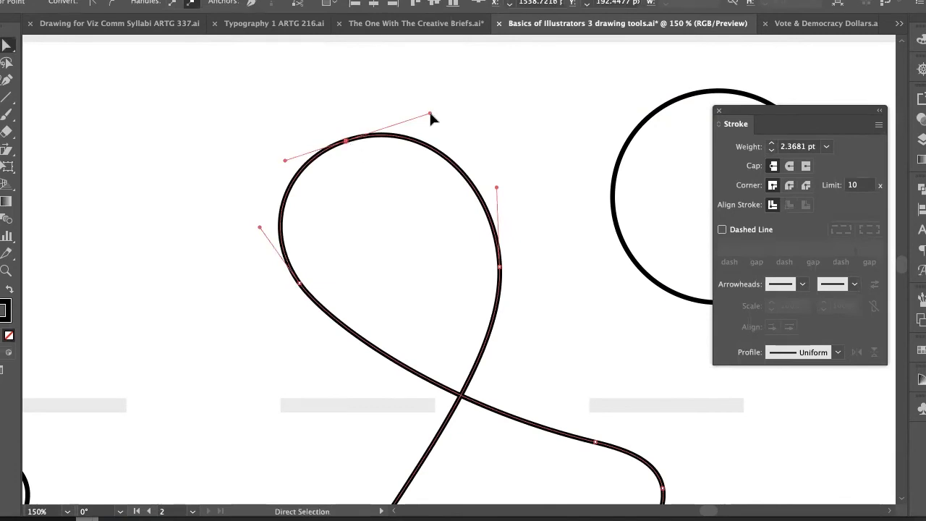
pyautogui.moveTo(430, 114); pyautogui.dragTo(438, 112)
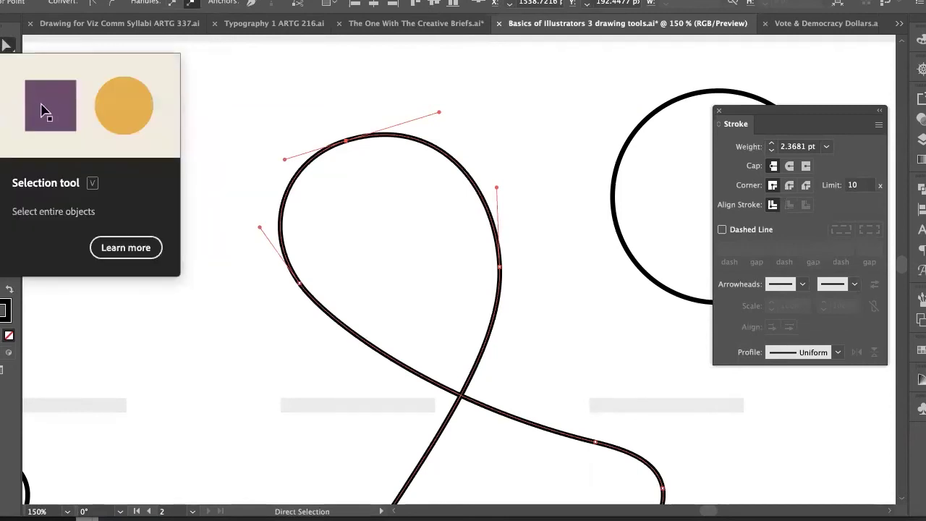
# Compare how the r path is selected as a whole object and as editable points using the Selection and Direct Selection tools
pyautogui.click(7, 45)
pyautogui.click(99, 93)
pyautogui.moveTo(397, 185); pyautogui.dragTo(396, 184)
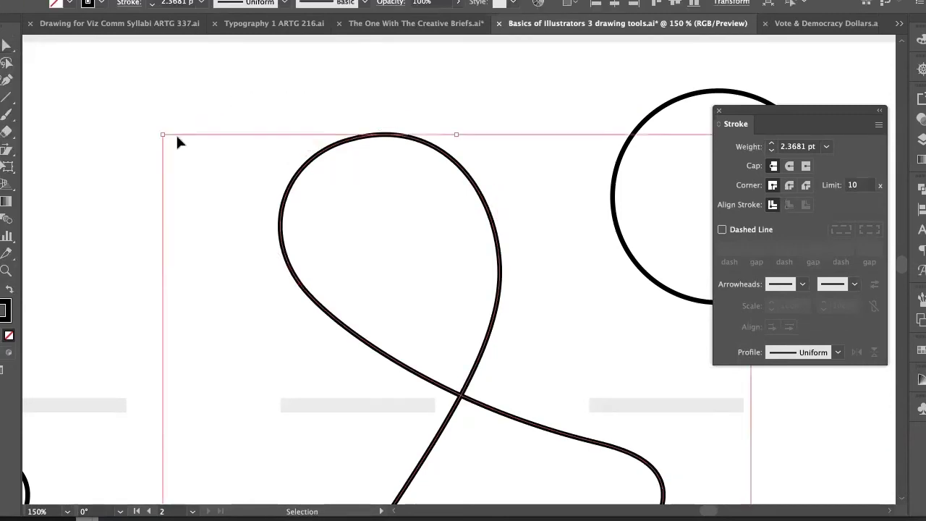
pyautogui.press('a')
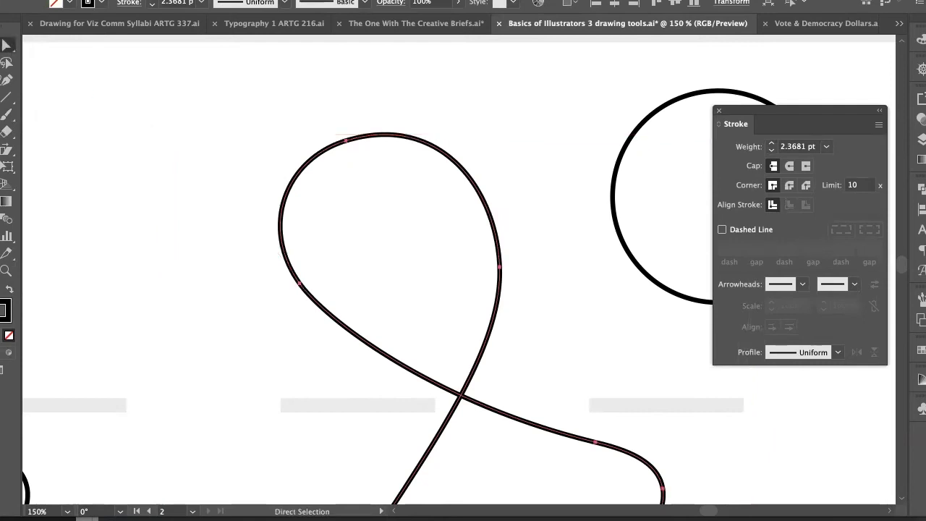
pyautogui.press('v')
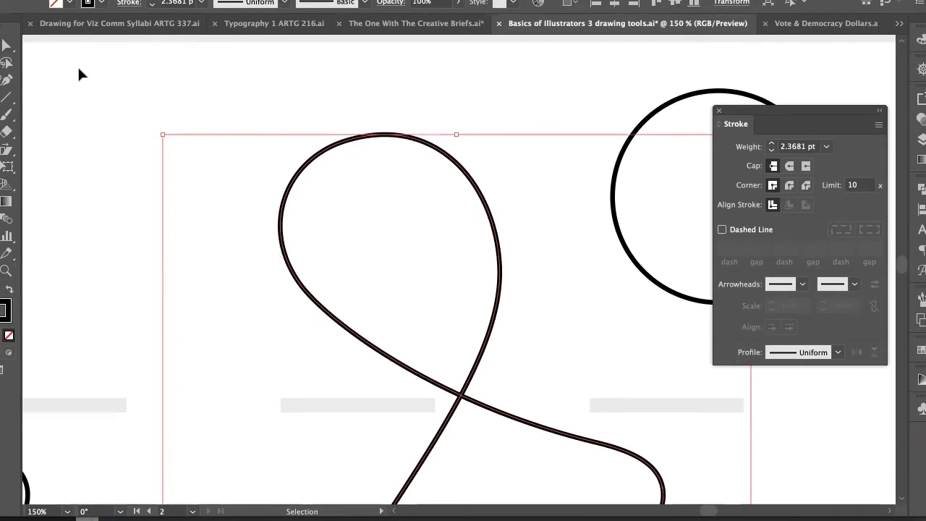
pyautogui.press('a')
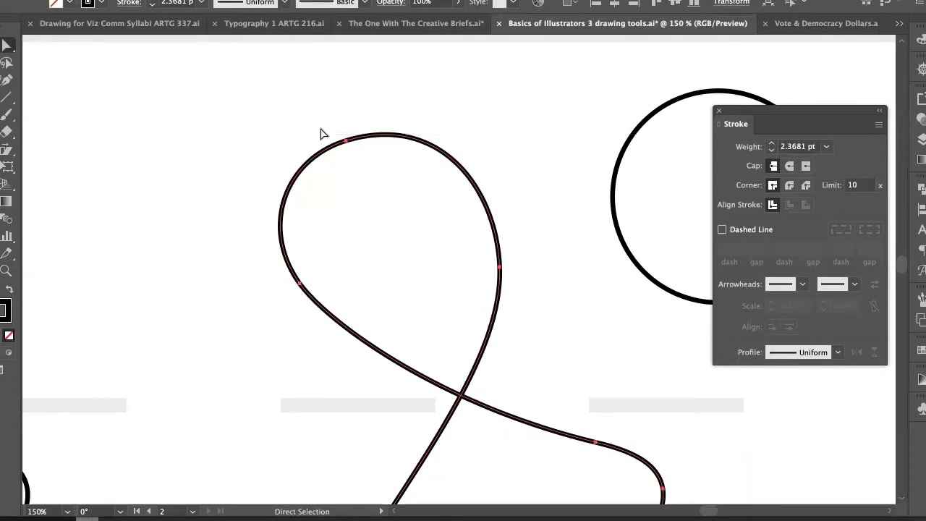
# Flatten the handles of the loop's top anchor point slightly and move the point a little up and left
pyautogui.click(346, 141)
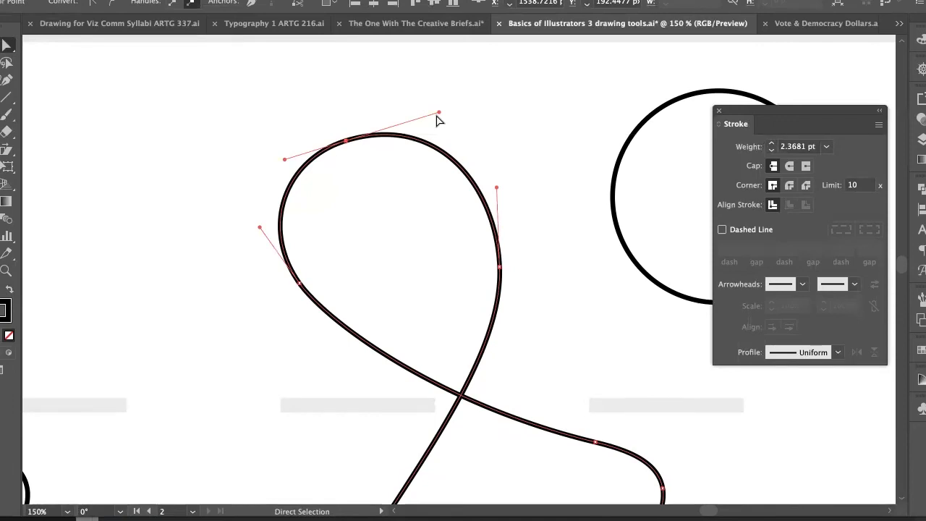
pyautogui.moveTo(438, 113)
pyautogui.mouseDown()
pyautogui.moveTo(424, 138)
pyautogui.moveTo(403, 141)
pyautogui.moveTo(397, 85)
pyautogui.moveTo(393, 177)
pyautogui.moveTo(433, 81)
pyautogui.moveTo(446, 114)
pyautogui.moveTo(422, 109)
pyautogui.moveTo(434, 103)
pyautogui.moveTo(438, 116)
pyautogui.mouseUp()
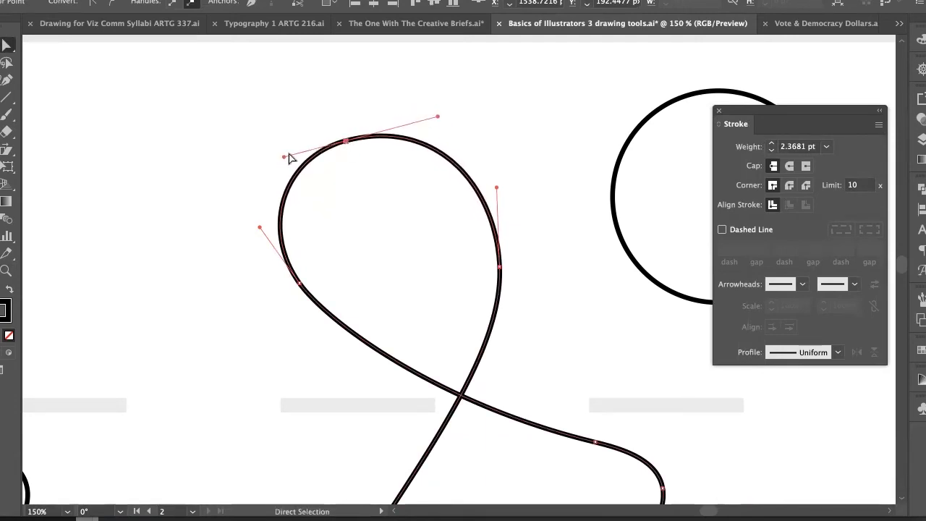
pyautogui.moveTo(269, 154)
pyautogui.mouseDown()
pyautogui.moveTo(251, 158)
pyautogui.moveTo(265, 149)
pyautogui.mouseUp()
pyautogui.moveTo(442, 129); pyautogui.dragTo(423, 124)
pyautogui.moveTo(348, 143); pyautogui.dragTo(345, 136)
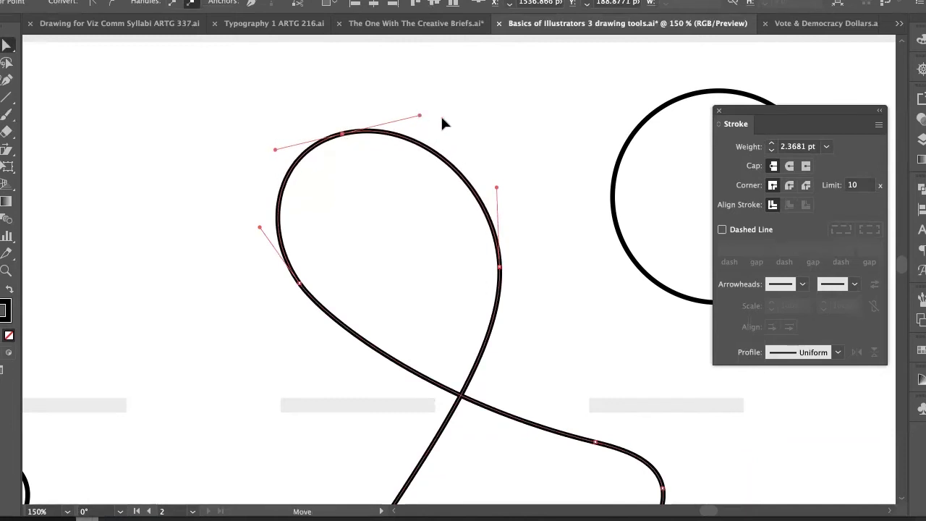
# Rotate and resize the top anchor point's right handle, and shift the point slightly left to rebalance the loop
pyautogui.moveTo(419, 115); pyautogui.dragTo(308, 68)
pyautogui.moveTo(373, 193); pyautogui.dragTo(464, 100)
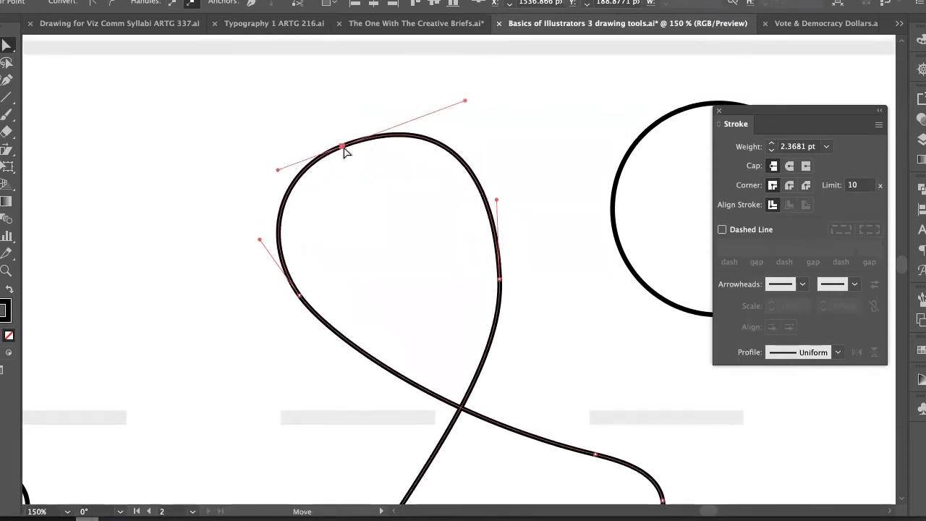
pyautogui.moveTo(344, 150)
pyautogui.mouseDown()
pyautogui.moveTo(359, 207)
pyautogui.moveTo(316, 138)
pyautogui.moveTo(299, 172)
pyautogui.moveTo(399, 91)
pyautogui.moveTo(353, 165)
pyautogui.moveTo(290, 150)
pyautogui.moveTo(353, 151)
pyautogui.moveTo(334, 139)
pyautogui.mouseUp()
pyautogui.moveTo(454, 91); pyautogui.dragTo(422, 97)
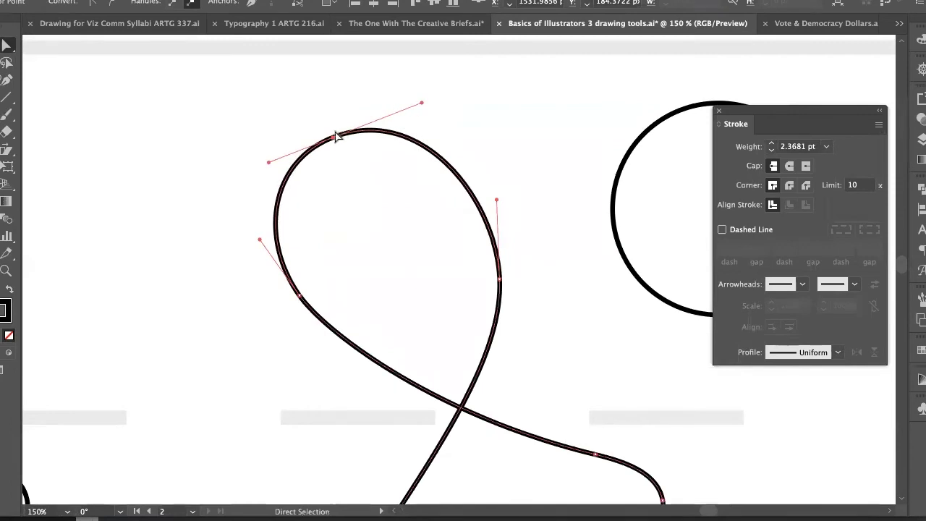
pyautogui.moveTo(332, 138)
pyautogui.mouseDown()
pyautogui.moveTo(344, 123)
pyautogui.moveTo(330, 152)
pyautogui.mouseUp()
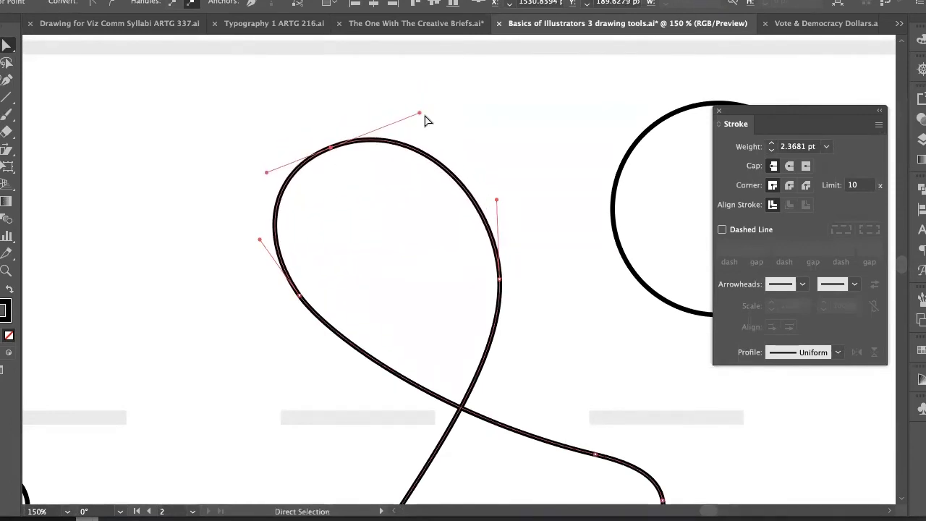
# Swing the top anchor point's right handle through different angles, settling it at a flatter tilt with the point slightly repositioned
pyautogui.moveTo(419, 114); pyautogui.dragTo(407, 157)
pyautogui.moveTo(424, 81); pyautogui.dragTo(410, 186)
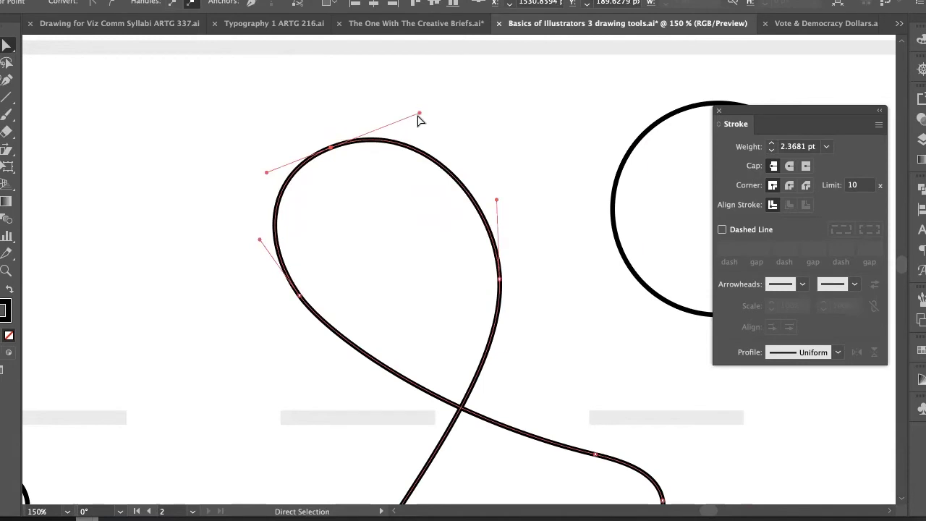
pyautogui.moveTo(419, 114); pyautogui.dragTo(415, 250)
pyautogui.press('space')
pyautogui.moveTo(455, 337); pyautogui.dragTo(447, 221)
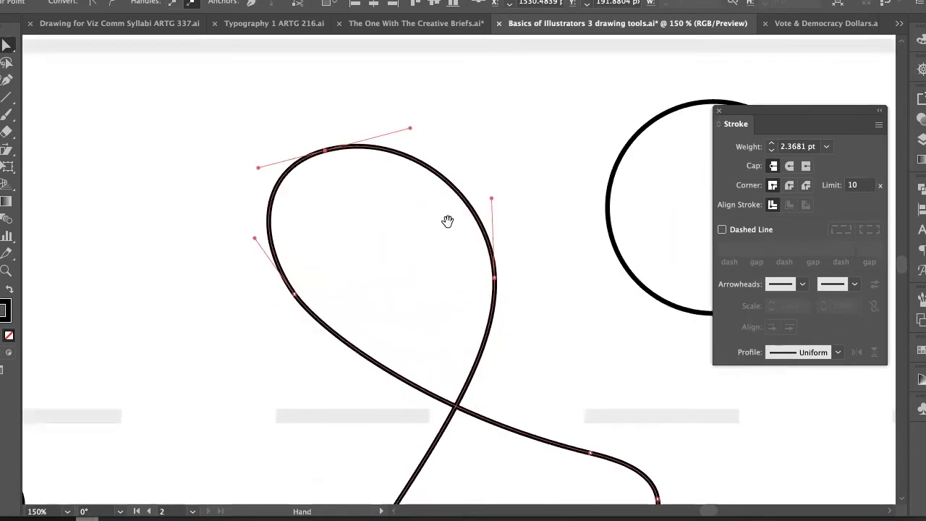
# Narrow the loop by moving its right anchor point inward, shortening the top point's right handle and lengthening the right point's lower handle
pyautogui.moveTo(493, 186); pyautogui.dragTo(448, 177)
pyautogui.moveTo(410, 130); pyautogui.dragTo(392, 136)
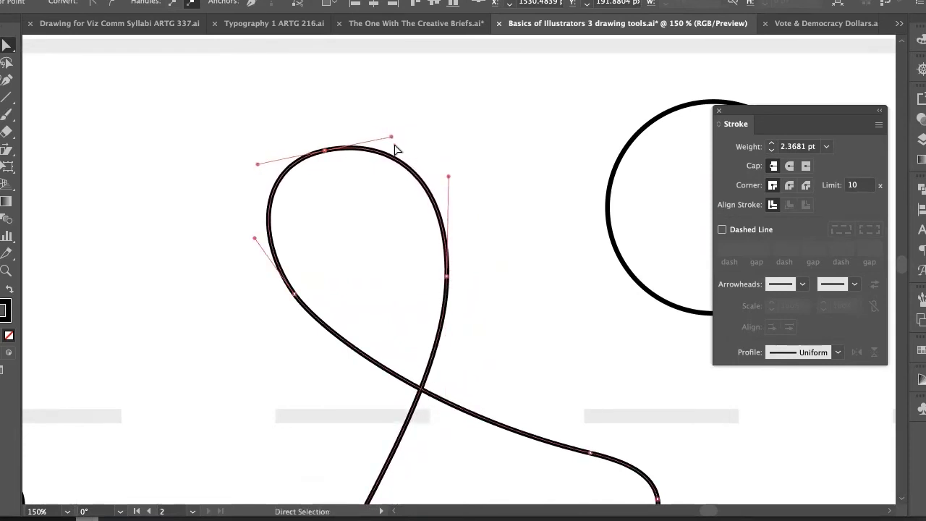
pyautogui.click(447, 277)
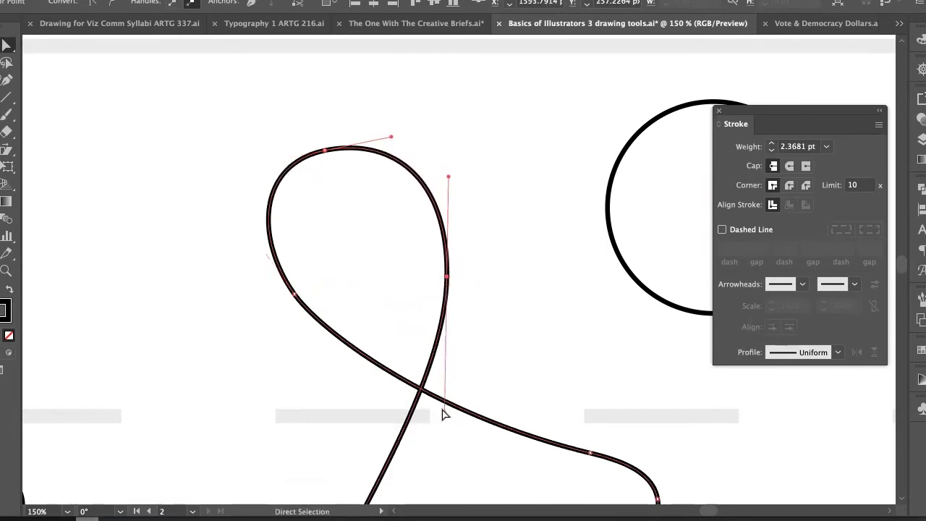
pyautogui.moveTo(442, 411); pyautogui.dragTo(446, 455)
# Zoom out to 50% to examine the whole refined r beside the neighbouring letter
pyautogui.press('super+space')
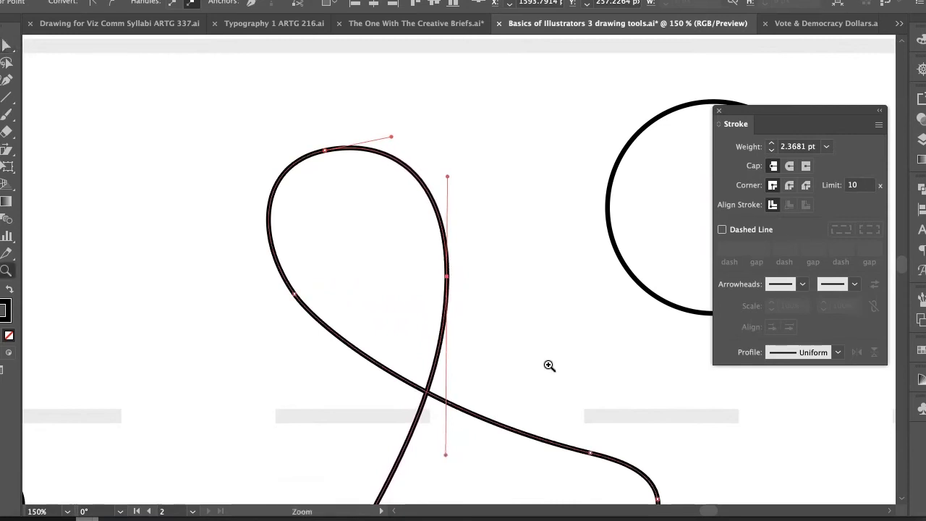
pyautogui.keyDown('super'); pyautogui.click(549, 365); pyautogui.keyUp('super')
pyautogui.press('super+alt+space')
pyautogui.keyDown('alt'); pyautogui.keyDown('super'); pyautogui.click(547, 316); pyautogui.keyUp('super'); pyautogui.keyUp('alt')
pyautogui.keyDown('alt'); pyautogui.keyDown('super'); pyautogui.click(547, 316); pyautogui.keyUp('super'); pyautogui.keyUp('alt')
pyautogui.keyDown('alt'); pyautogui.keyDown('super'); pyautogui.click(548, 316); pyautogui.keyUp('super'); pyautogui.keyUp('alt')
pyautogui.keyDown('alt'); pyautogui.keyDown('super'); pyautogui.click(492, 298); pyautogui.keyUp('super'); pyautogui.keyUp('alt')
pyautogui.press('space')
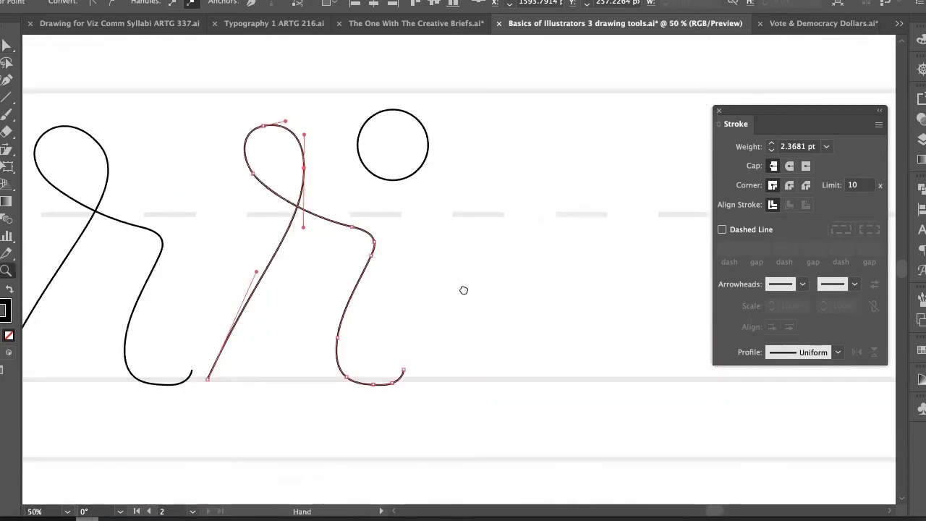
pyautogui.moveTo(463, 289); pyautogui.dragTo(528, 305)
pyautogui.click(527, 266)
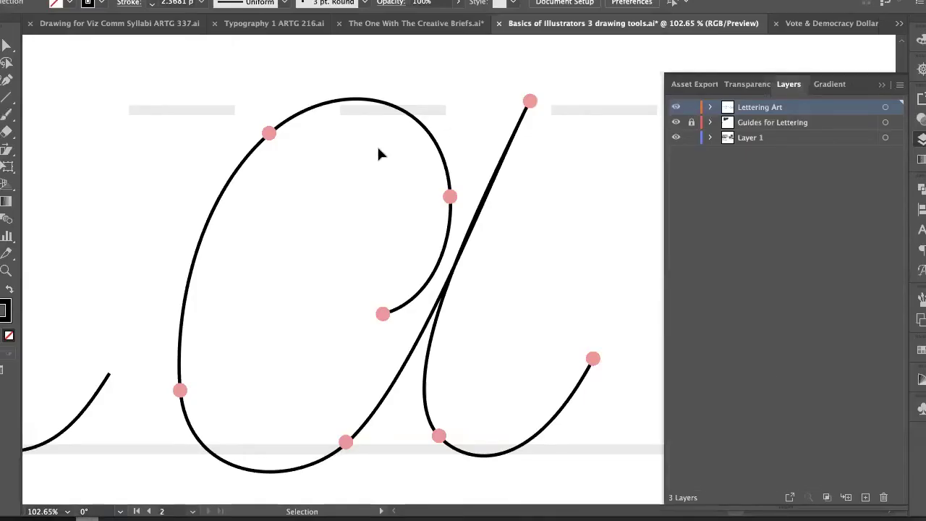
# Extend the handles of the cursive a's upper-left anchor point, and break its upper handle free, swinging it down inside the bowl
pyautogui.click(334, 103)
pyautogui.press('a')
pyautogui.click(334, 101)
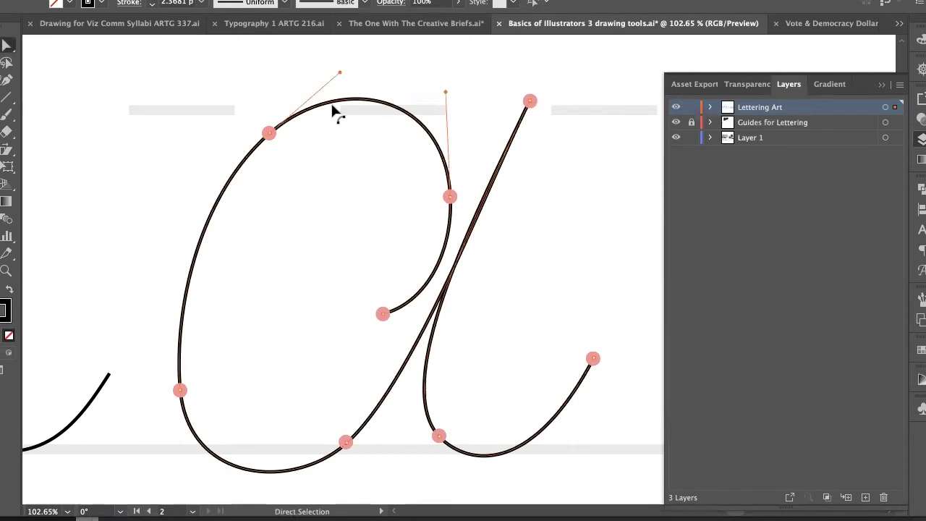
pyautogui.click(269, 134)
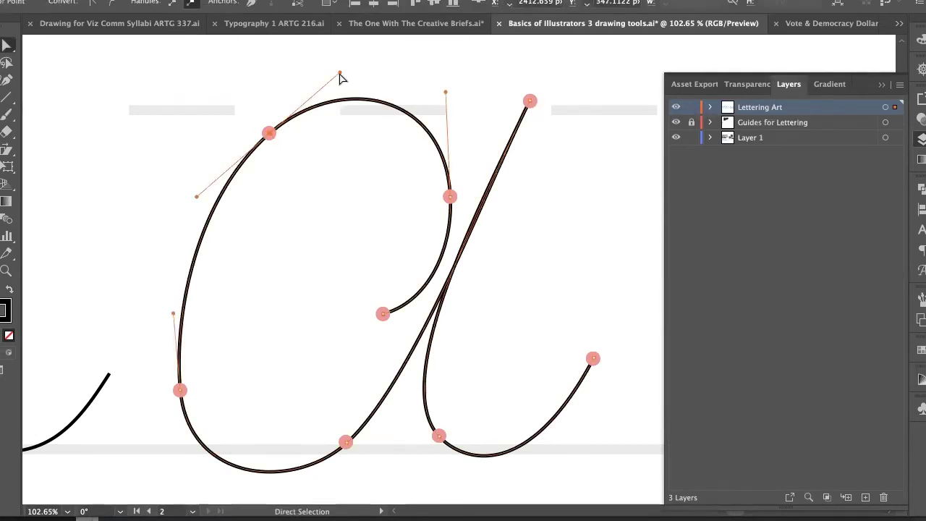
pyautogui.moveTo(340, 73)
pyautogui.mouseDown()
pyautogui.moveTo(345, 114)
pyautogui.moveTo(342, 69)
pyautogui.mouseUp()
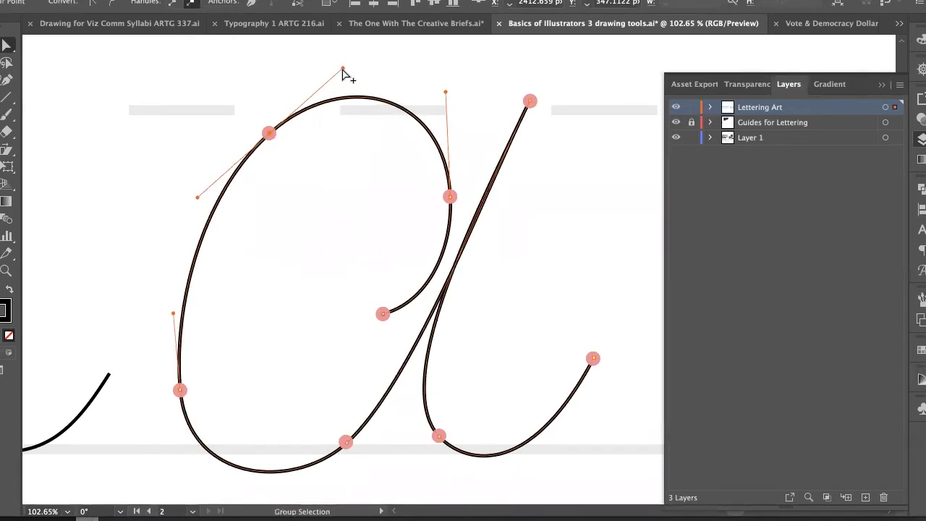
pyautogui.moveTo(342, 69); pyautogui.dragTo(244, 264)
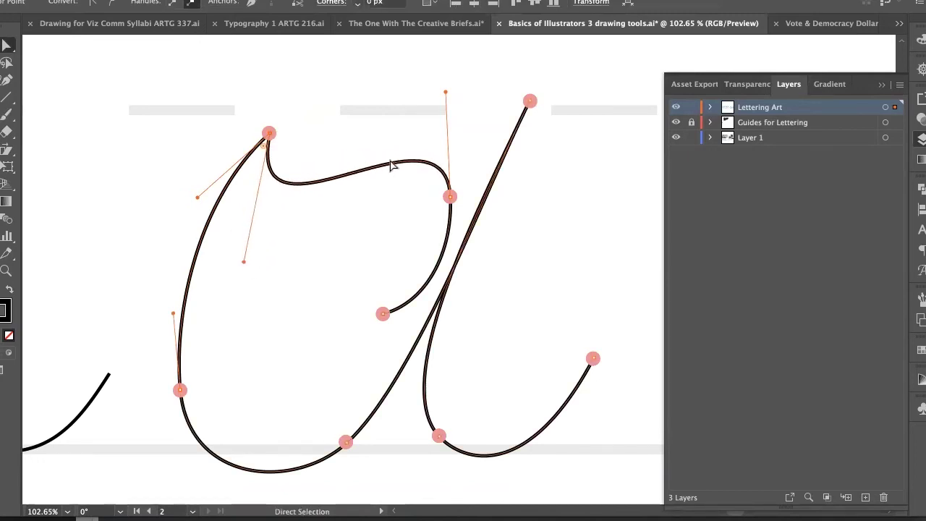
pyautogui.moveTo(244, 262)
pyautogui.mouseDown()
pyautogui.moveTo(314, 227)
pyautogui.moveTo(246, 262)
pyautogui.mouseUp()
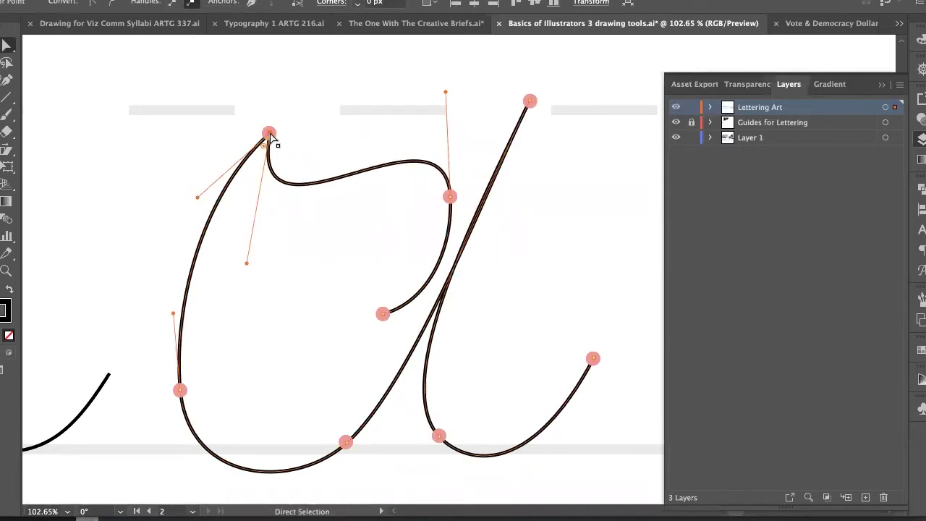
# Convert the corner anchor at the upper left of the dotted letter a into a smooth point with the Pen tool
pyautogui.press('p')
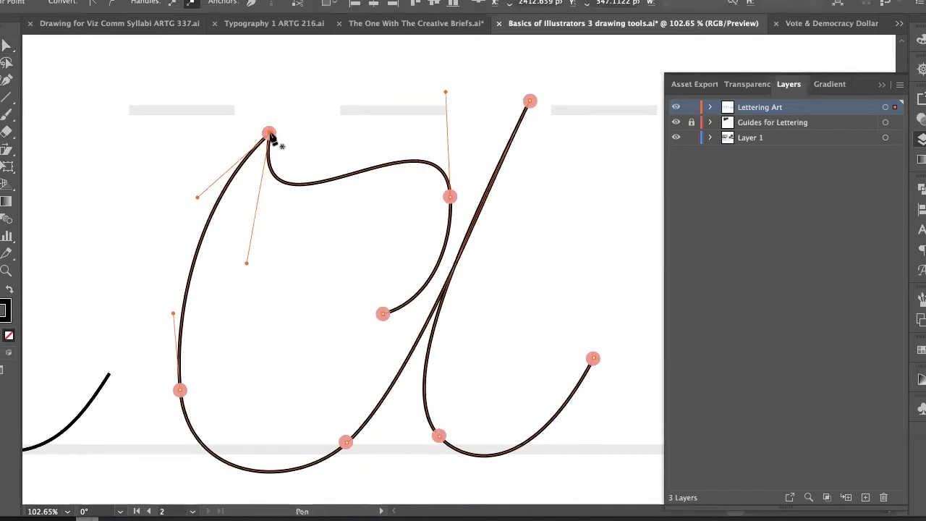
pyautogui.press('p')
pyautogui.moveTo(268, 135); pyautogui.dragTo(201, 186)
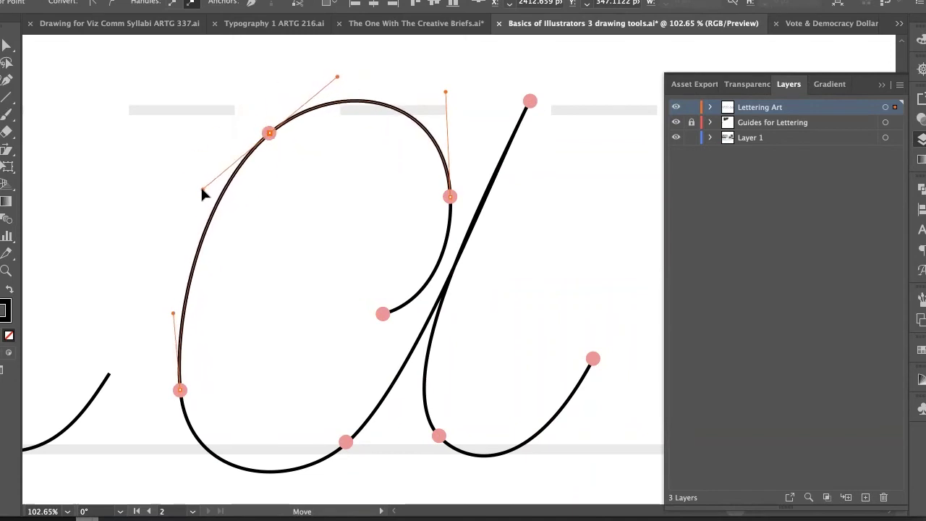
pyautogui.press('p')
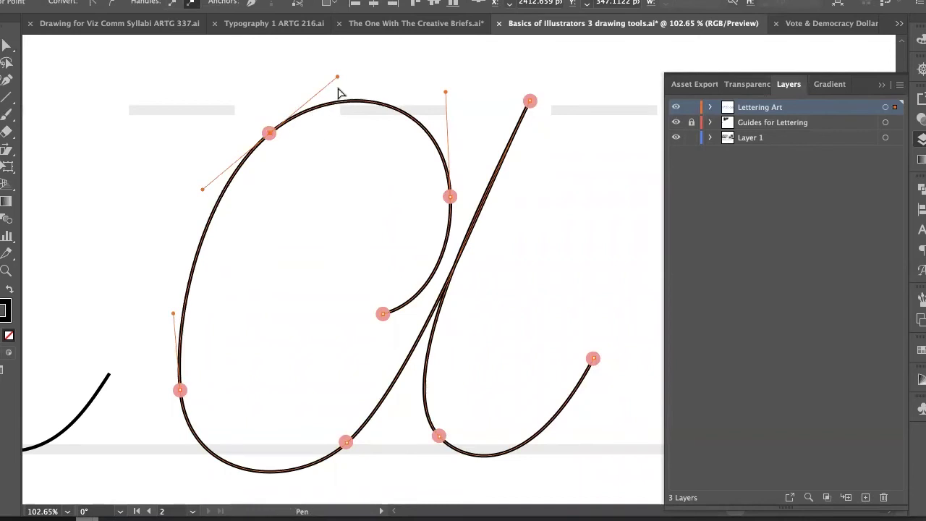
# Adjust the direction handles of the two upper bowl anchors on the dotted a to even out its rounded top
pyautogui.press('super')
pyautogui.moveTo(337, 77); pyautogui.dragTo(354, 69)
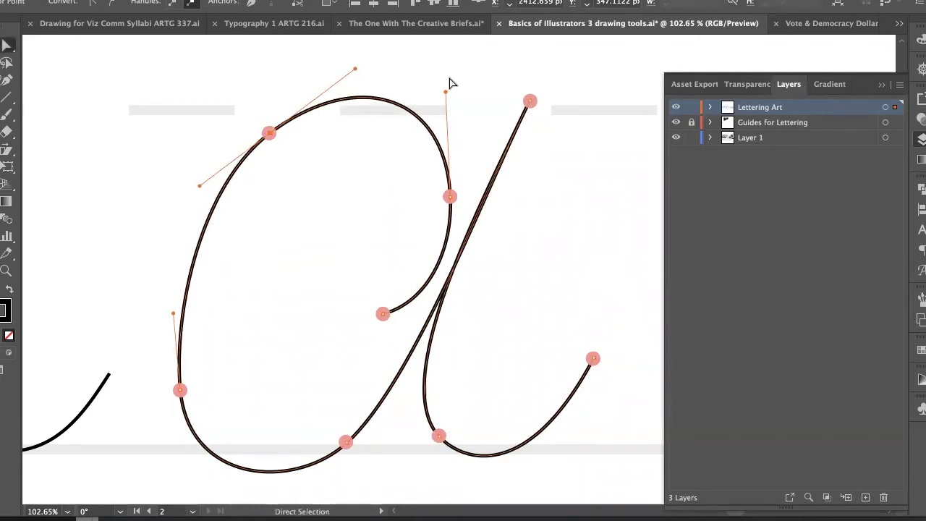
pyautogui.moveTo(446, 92)
pyautogui.mouseDown()
pyautogui.moveTo(442, 77)
pyautogui.moveTo(443, 87)
pyautogui.mouseUp()
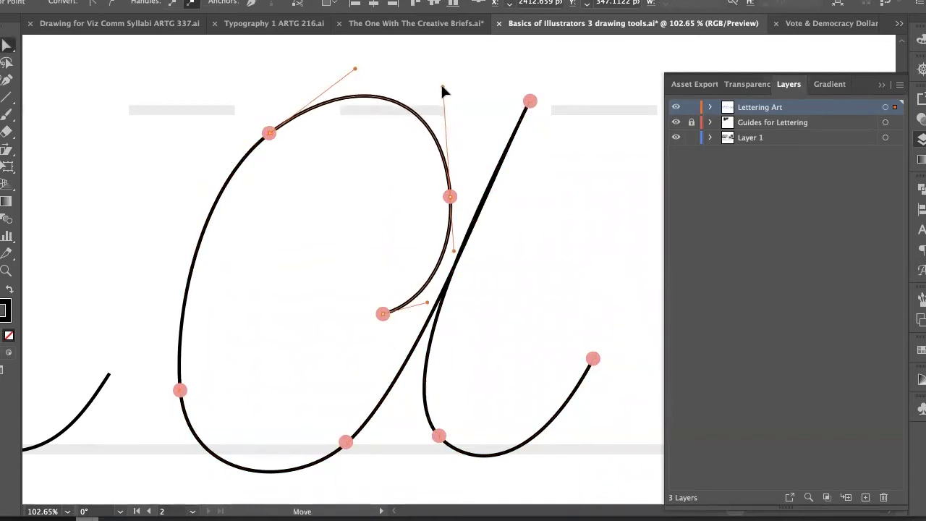
pyautogui.click(269, 133)
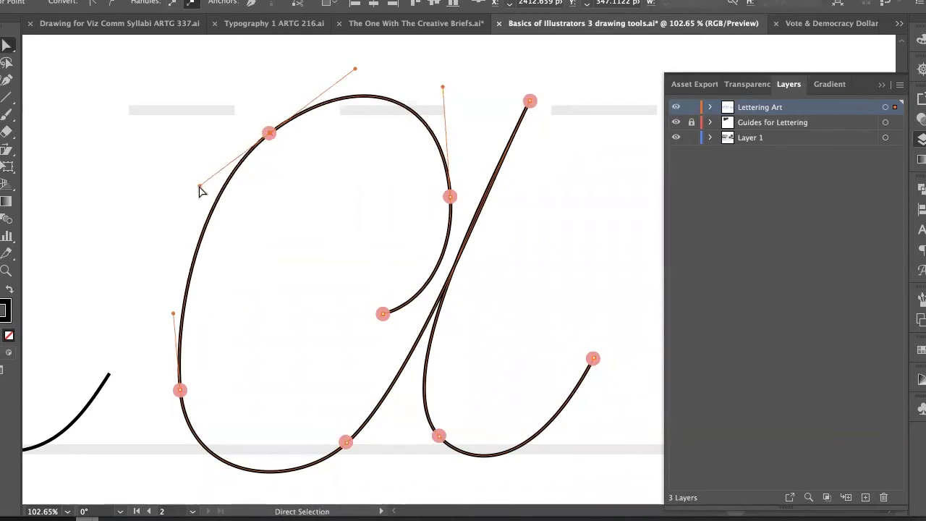
pyautogui.moveTo(200, 186); pyautogui.dragTo(187, 196)
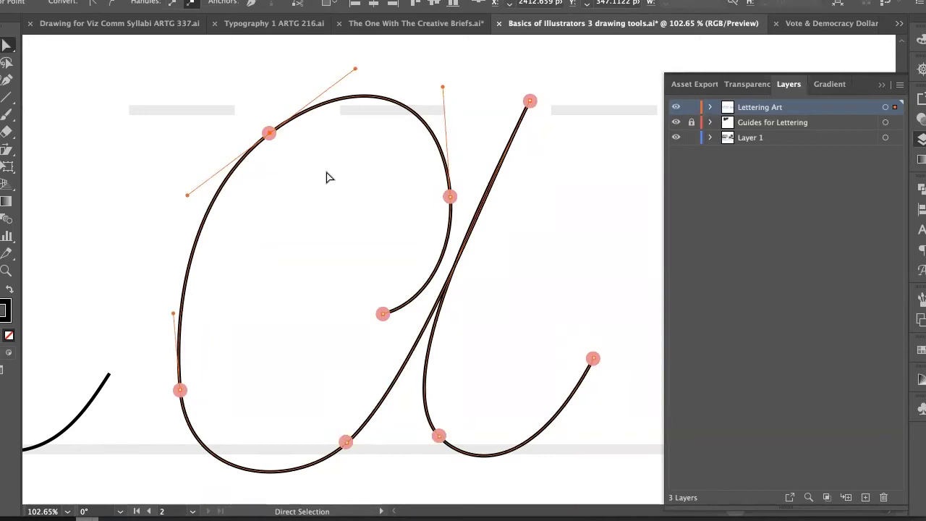
pyautogui.moveTo(441, 87); pyautogui.dragTo(444, 108)
pyautogui.click(320, 223)
# Move the plain letter a further left to widen the gap before the dotted a
pyautogui.press('super+alt+space')
pyautogui.keyDown('alt'); pyautogui.click(460, 216); pyautogui.keyUp('alt')
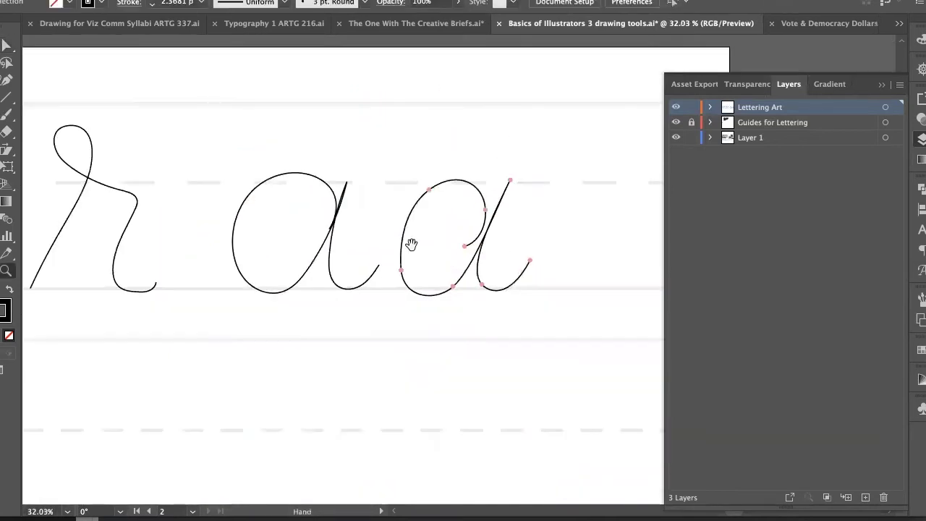
pyautogui.hscroll(3, 339, 243)
pyautogui.keyDown('ctrl'); pyautogui.click(326, 242); pyautogui.keyUp('ctrl')
pyautogui.moveTo(278, 254); pyautogui.dragTo(396, 203)
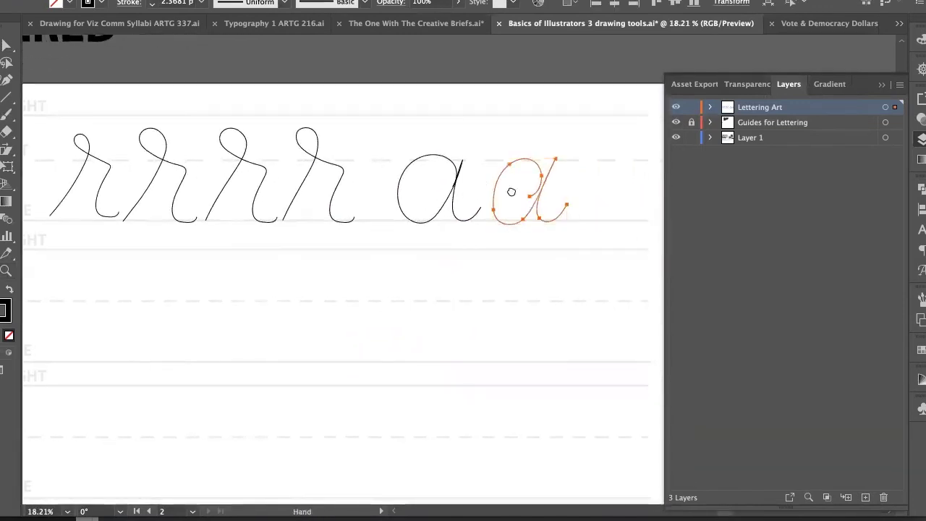
pyautogui.moveTo(511, 193); pyautogui.dragTo(420, 190)
pyautogui.moveTo(348, 194); pyautogui.dragTo(494, 221)
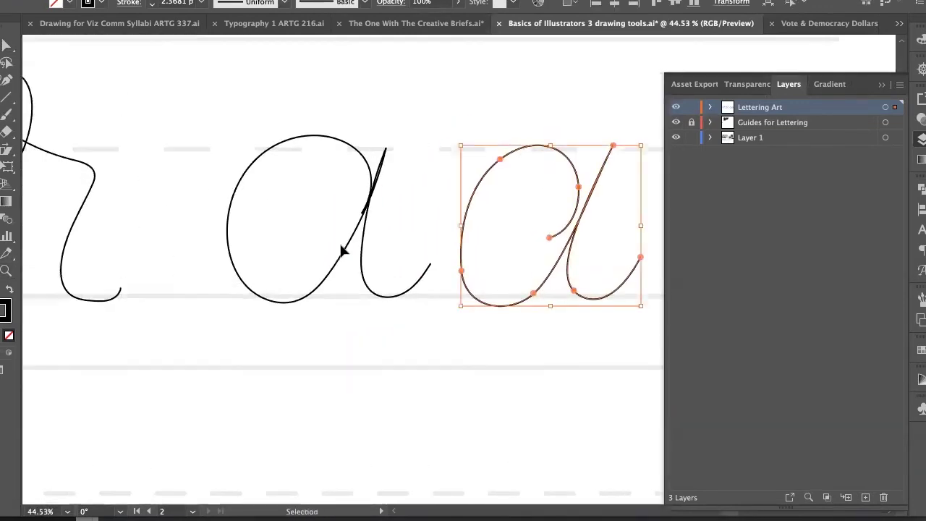
pyautogui.moveTo(344, 251); pyautogui.dragTo(254, 252)
pyautogui.moveTo(347, 248); pyautogui.dragTo(268, 247)
pyautogui.hscroll(2, 282, 243)
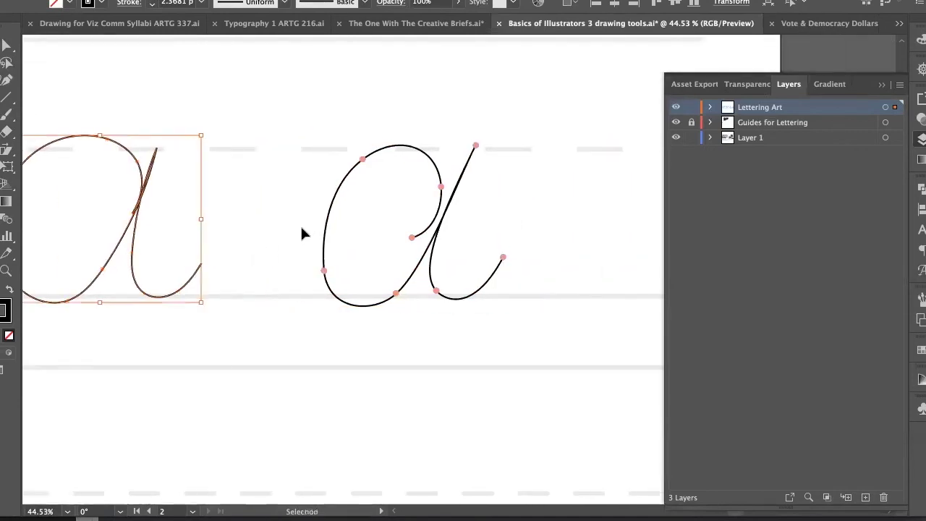
# Shift the dotted a toward the plain a and place a duplicate of its path, without the dots, to its right
pyautogui.click(434, 183)
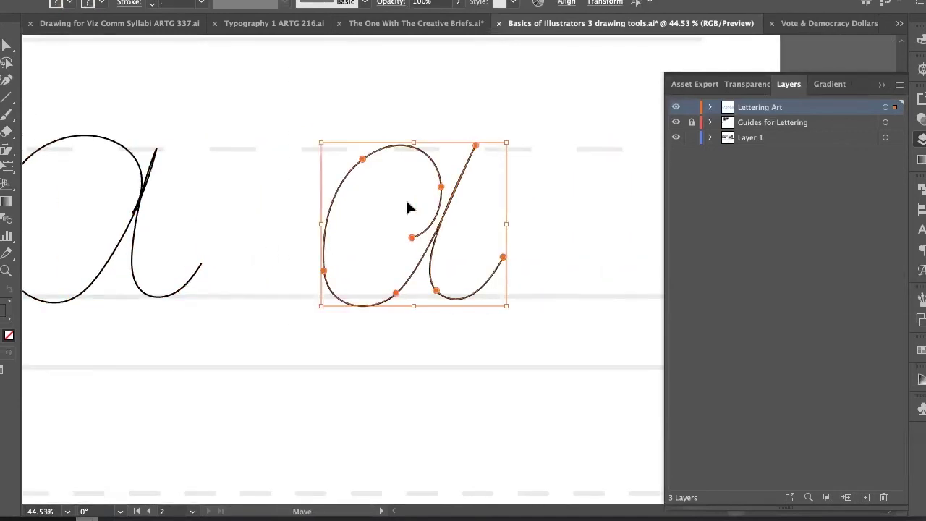
pyautogui.moveTo(409, 207); pyautogui.dragTo(522, 224)
pyautogui.hscroll(2, 239, 202)
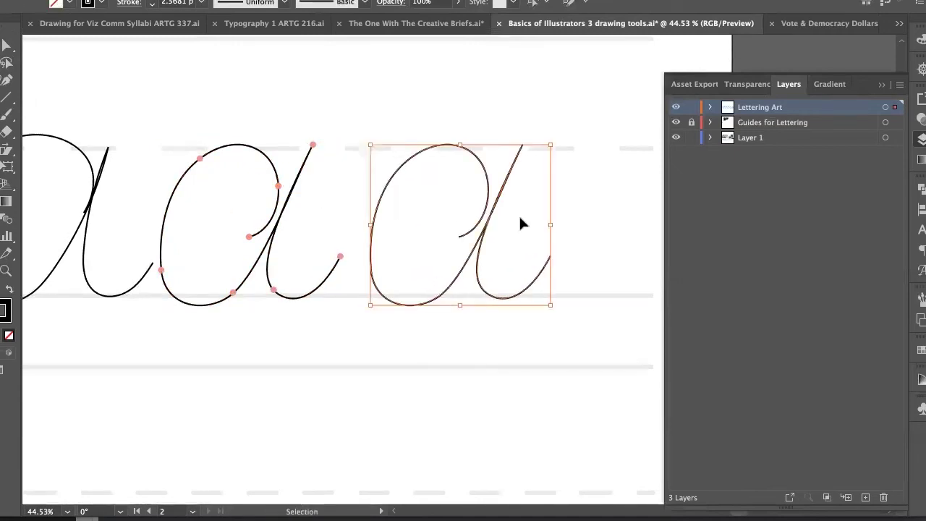
pyautogui.click(587, 229)
# Try to turn the pointed stem top of the copied a into a loop by reshaping its top anchor and handles
pyautogui.moveTo(586, 229); pyautogui.dragTo(509, 227)
pyautogui.press('z')
pyautogui.moveTo(324, 215); pyautogui.dragTo(93, 227)
pyautogui.press('a')
pyautogui.click(363, 275)
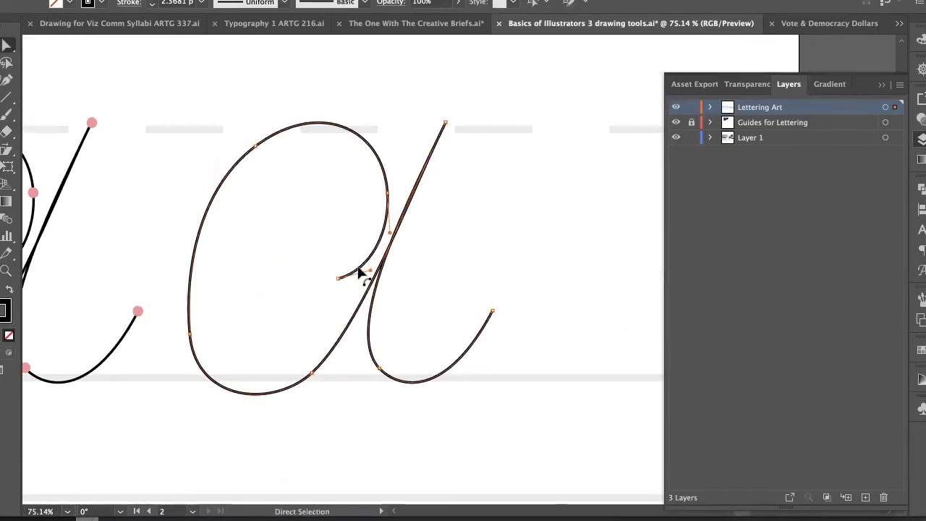
pyautogui.moveTo(416, 189)
pyautogui.mouseDown()
pyautogui.moveTo(415, 199)
pyautogui.moveTo(447, 211)
pyautogui.moveTo(512, 93)
pyautogui.moveTo(507, 75)
pyautogui.moveTo(502, 83)
pyautogui.moveTo(471, 64)
pyautogui.moveTo(514, 65)
pyautogui.mouseUp()
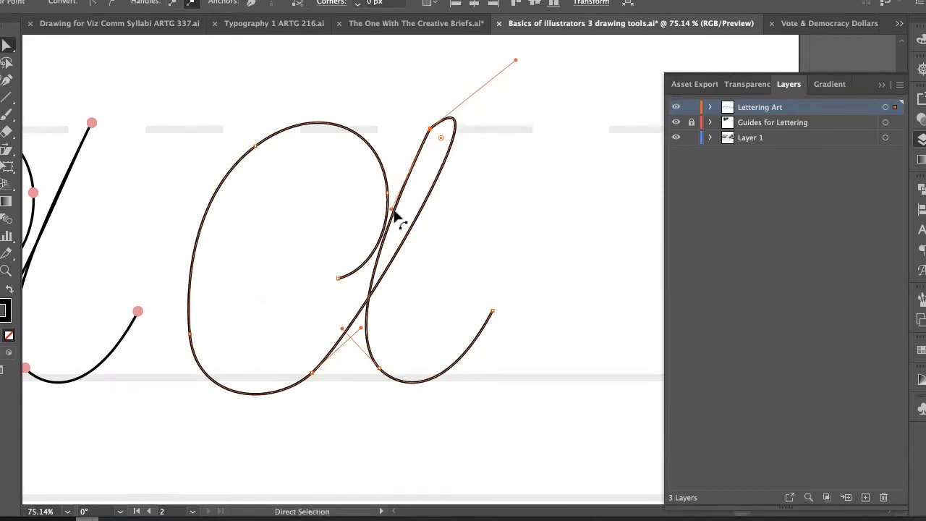
pyautogui.moveTo(397, 217); pyautogui.dragTo(373, 181)
pyautogui.moveTo(514, 63); pyautogui.dragTo(495, 75)
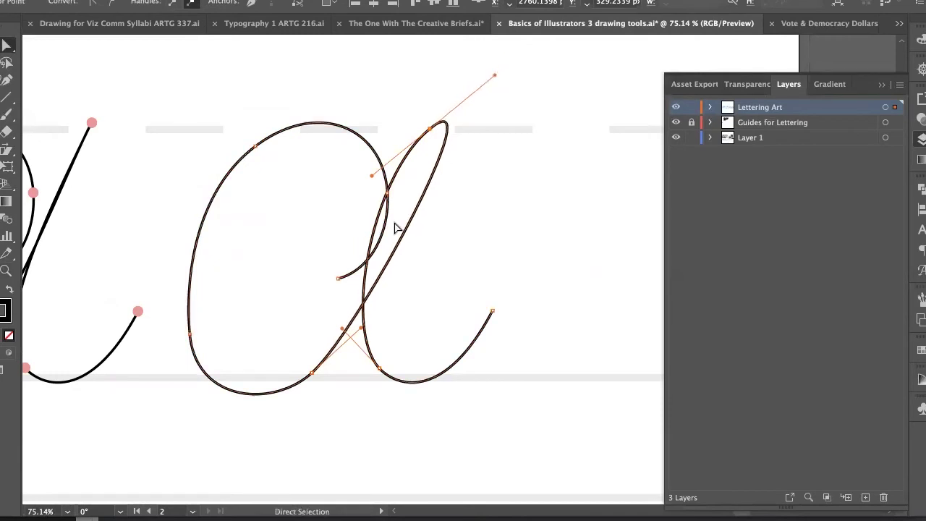
pyautogui.moveTo(431, 132)
pyautogui.mouseDown()
pyautogui.moveTo(456, 136)
pyautogui.moveTo(440, 132)
pyautogui.mouseUp()
# Try to shift the two left bowl anchors of the copied a to the right, and undo that move
pyautogui.click(316, 124)
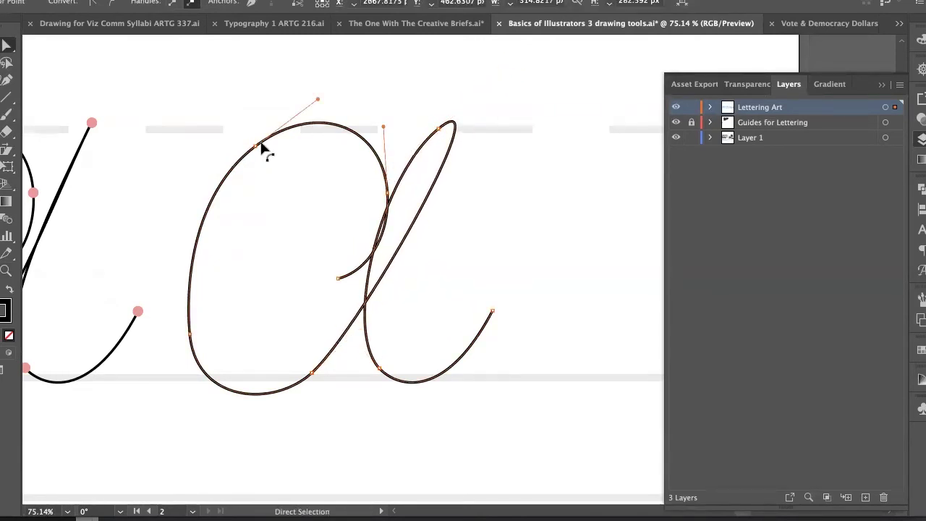
pyautogui.click(256, 145)
pyautogui.keyDown('shift'); pyautogui.click(191, 335); pyautogui.keyUp('shift')
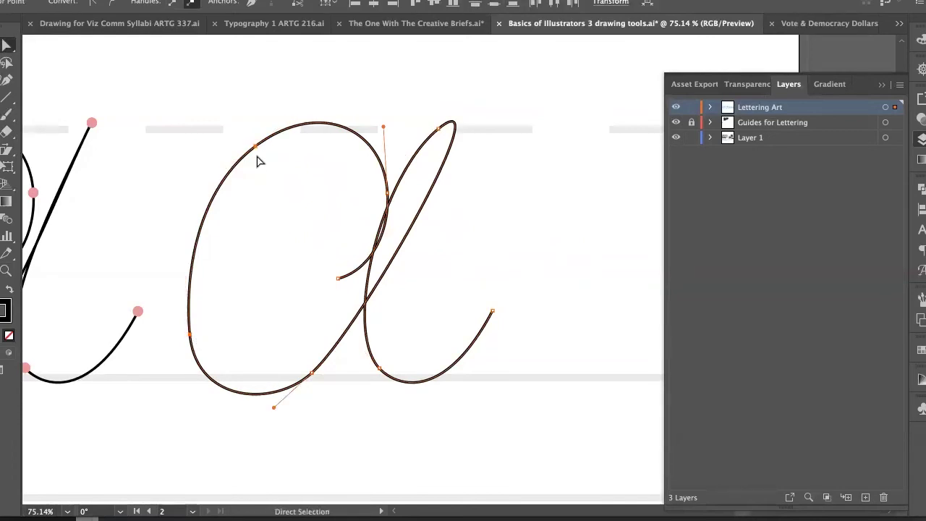
pyautogui.moveTo(257, 145); pyautogui.dragTo(266, 148)
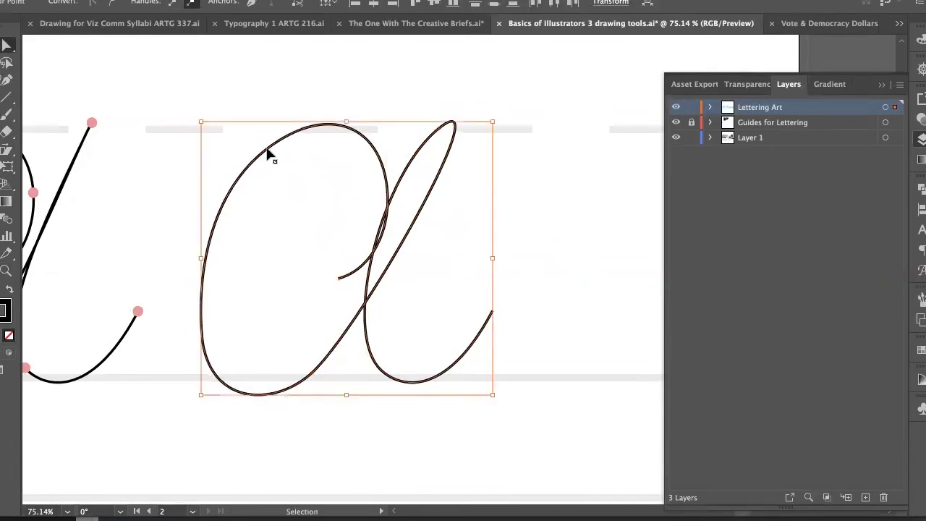
pyautogui.press('super+z')
# Try moving three bowl anchors of the copied a together, and undo this along with the looped stem edits
pyautogui.keyDown('super'); pyautogui.click(254, 197); pyautogui.keyUp('super')
pyautogui.keyDown('super'); pyautogui.click(255, 147); pyautogui.keyUp('super')
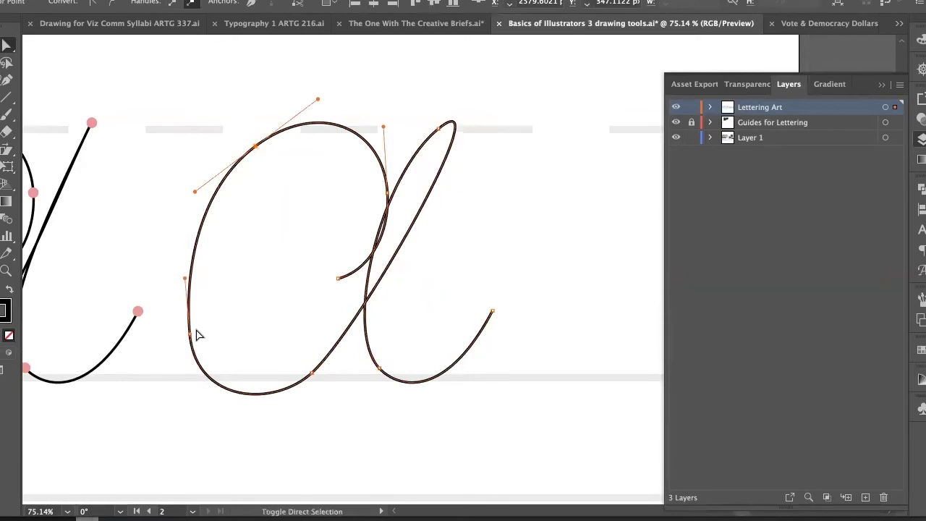
pyautogui.keyDown('super'); pyautogui.click(312, 375); pyautogui.keyUp('super')
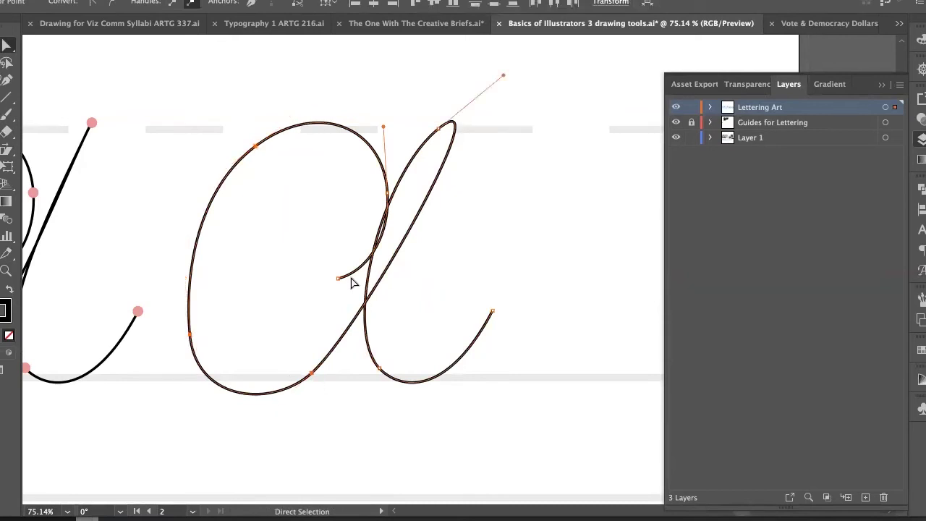
pyautogui.moveTo(258, 147); pyautogui.dragTo(313, 200)
pyautogui.press('super+z')
pyautogui.press('super+z')
pyautogui.press('super+z')
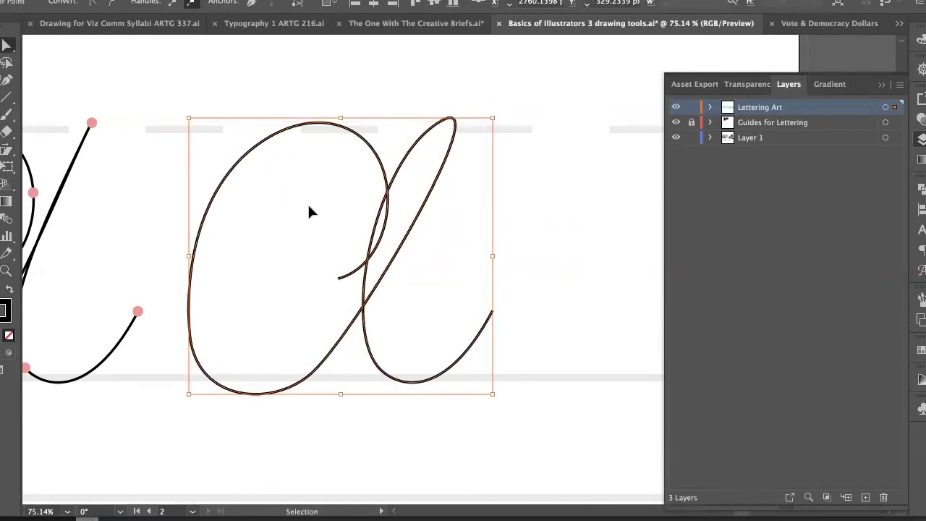
pyautogui.click(432, 250)
# Adjust the direction handles at the stem's top and base on the copied a to refine its upstroke and downstroke
pyautogui.press('z')
pyautogui.moveTo(455, 258); pyautogui.dragTo(287, 258)
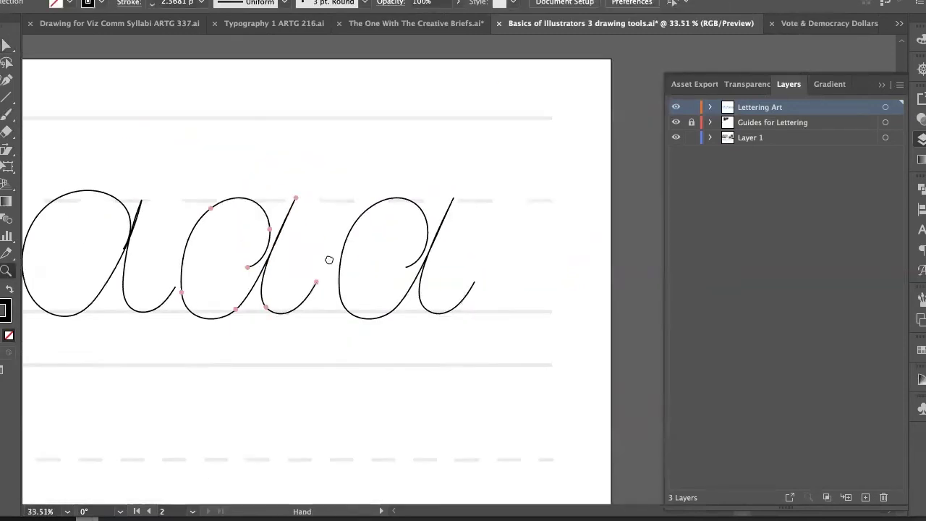
pyautogui.moveTo(414, 264); pyautogui.dragTo(555, 221)
pyautogui.moveTo(464, 197); pyautogui.dragTo(420, 285)
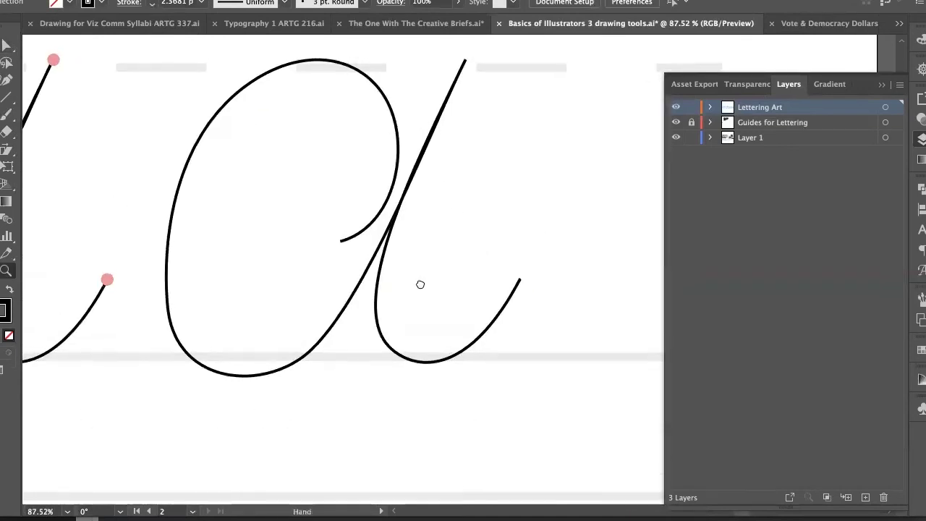
pyautogui.press('v')
pyautogui.press('a')
pyautogui.click(404, 184)
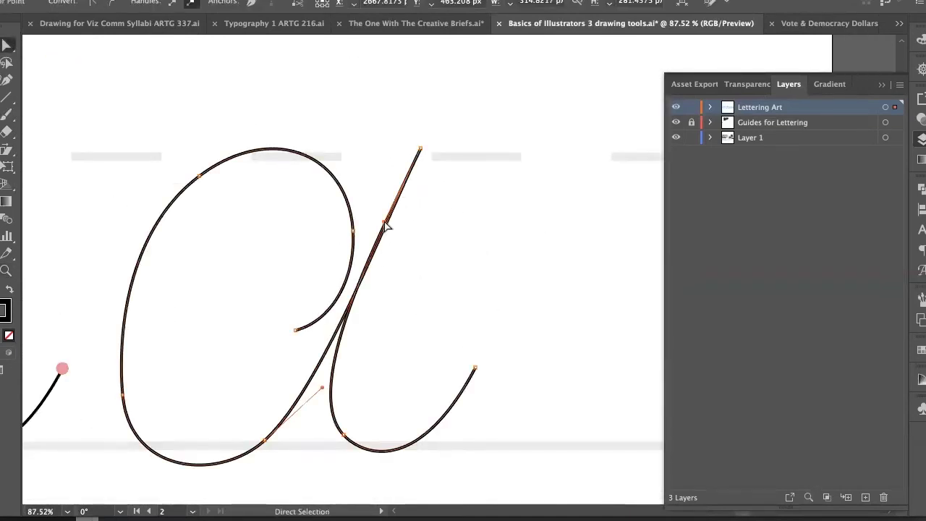
pyautogui.moveTo(383, 226)
pyautogui.mouseDown()
pyautogui.moveTo(384, 244)
pyautogui.moveTo(369, 249)
pyautogui.moveTo(369, 238)
pyautogui.moveTo(383, 263)
pyautogui.moveTo(368, 227)
pyautogui.moveTo(389, 229)
pyautogui.moveTo(379, 234)
pyautogui.mouseUp()
pyautogui.click(421, 149)
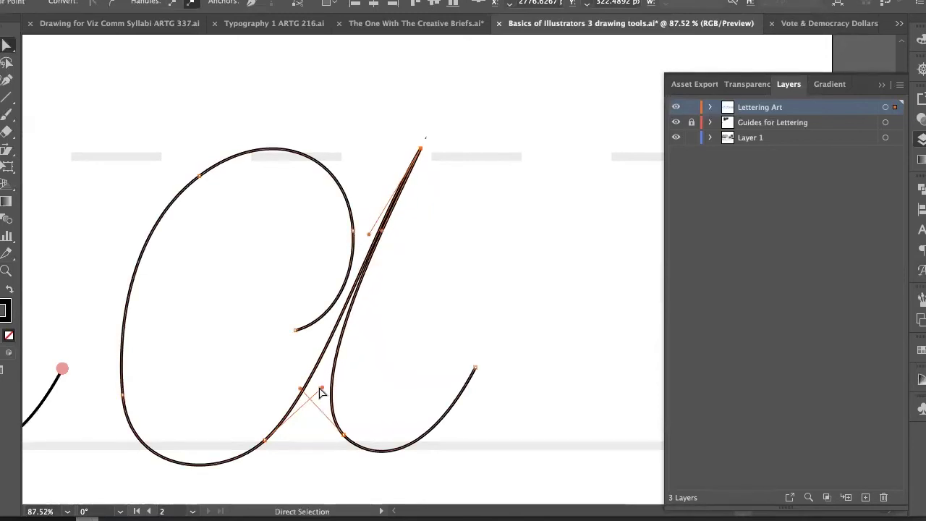
pyautogui.moveTo(300, 388); pyautogui.dragTo(298, 376)
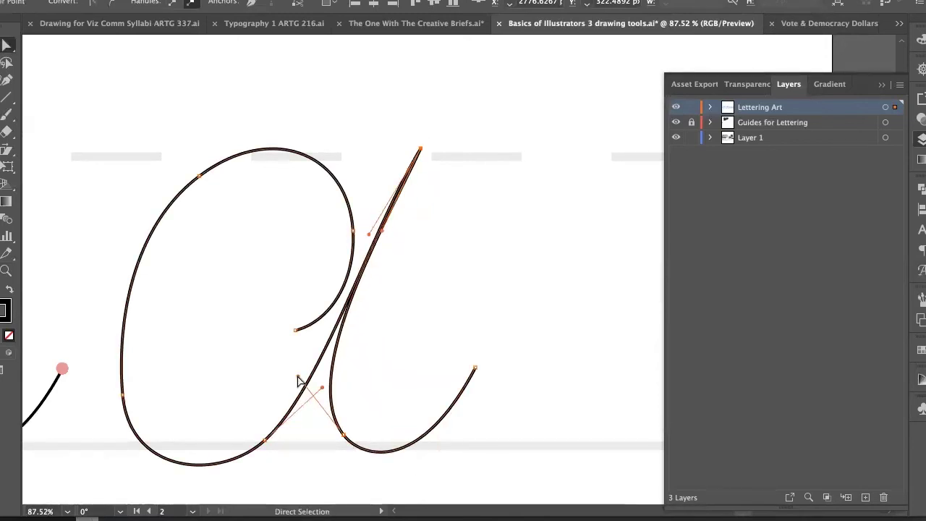
# Reshape the copied a's exit stroke by lowering its base anchor and extending its end anchor up and to the right
pyautogui.click(343, 435)
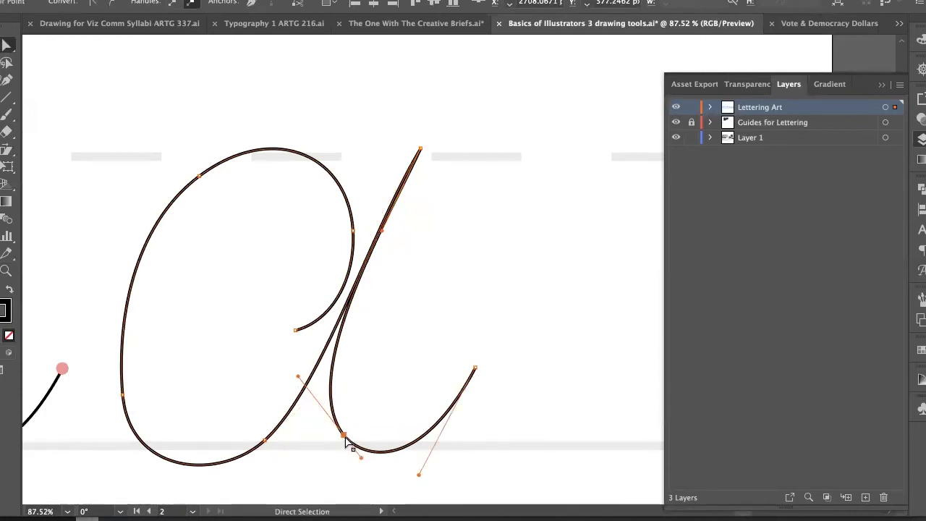
pyautogui.moveTo(344, 437); pyautogui.dragTo(364, 475)
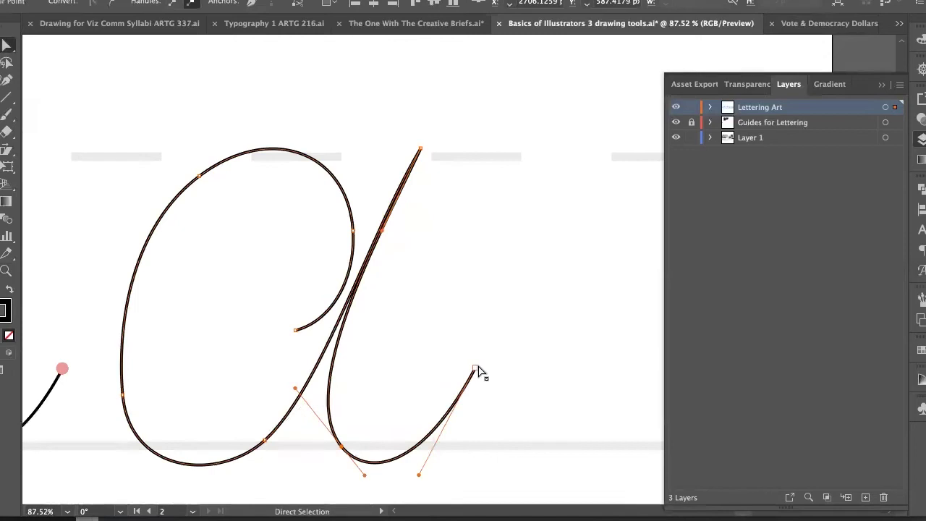
pyautogui.moveTo(477, 367); pyautogui.dragTo(498, 316)
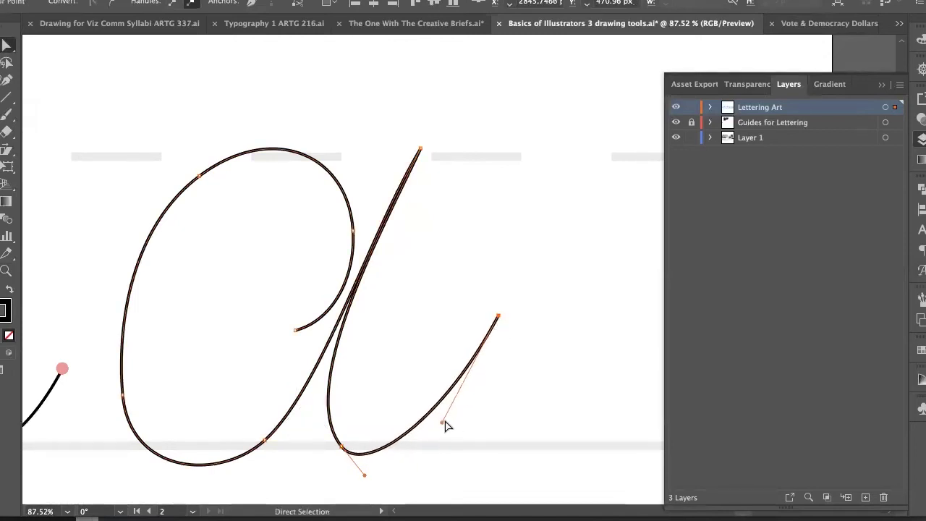
pyautogui.moveTo(445, 422); pyautogui.dragTo(421, 458)
pyautogui.click(339, 447)
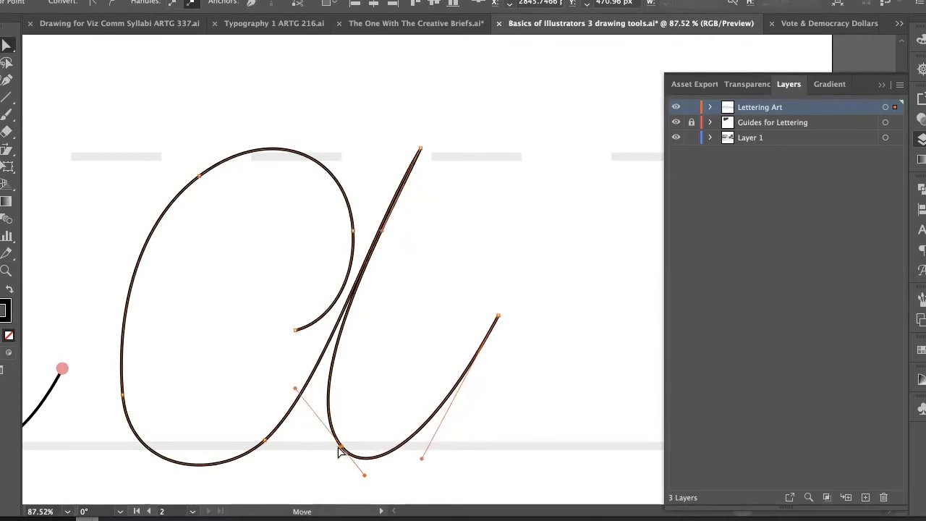
pyautogui.moveTo(339, 447); pyautogui.dragTo(341, 447)
# Fine-tune the direction handle at the top of the copied a's stem and deselect the letter
pyautogui.moveTo(381, 231)
pyautogui.mouseDown()
pyautogui.moveTo(374, 242)
pyautogui.moveTo(372, 230)
pyautogui.mouseUp()
pyautogui.click(420, 149)
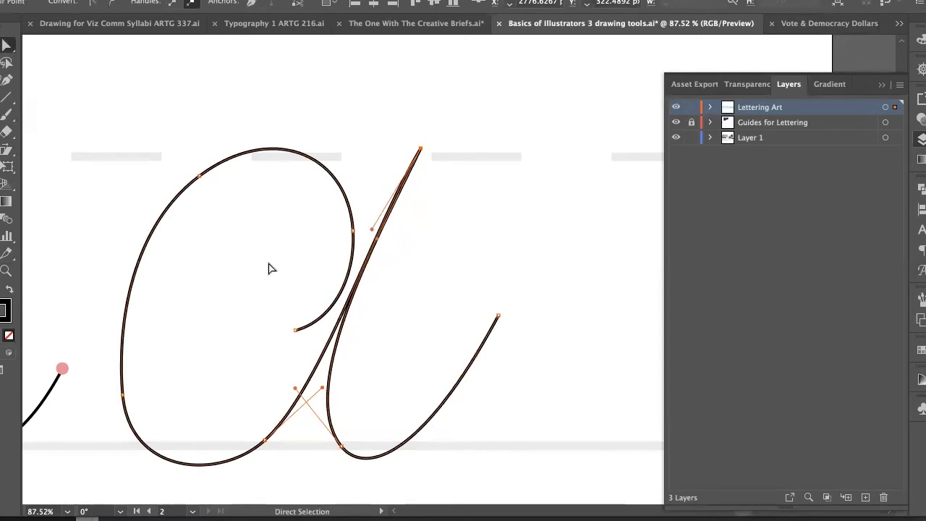
pyautogui.click(269, 268)
# Try moving the upper-left anchor of the copied a's bowl slightly outward, and undo the move
pyautogui.press('z')
pyautogui.press('space')
pyautogui.moveTo(426, 301)
pyautogui.mouseDown()
pyautogui.moveTo(351, 301)
pyautogui.moveTo(428, 301)
pyautogui.moveTo(382, 299)
pyautogui.mouseUp()
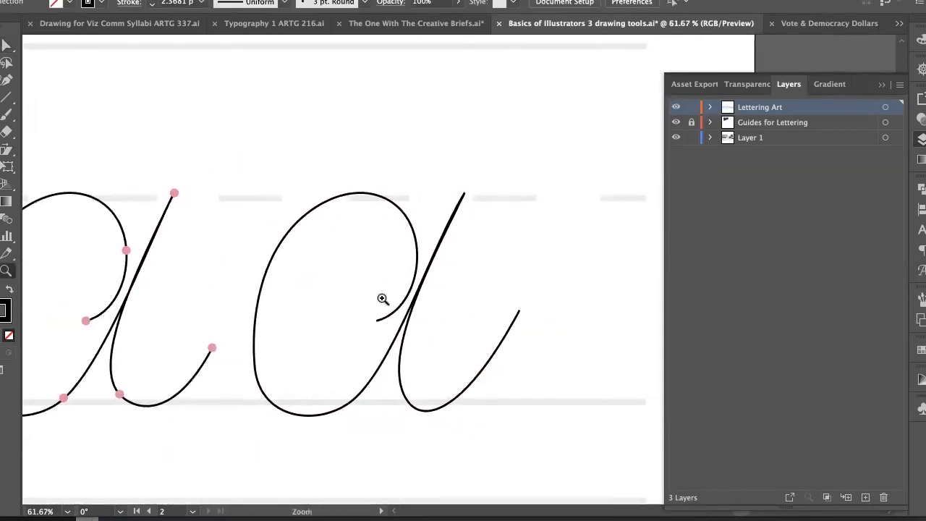
pyautogui.click(382, 299)
pyautogui.press('v')
pyautogui.click(381, 297)
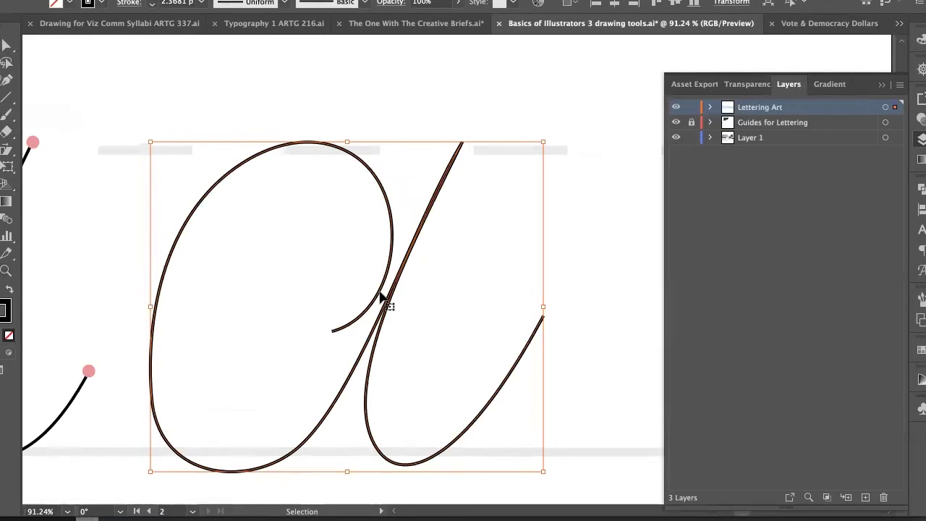
pyautogui.press('a')
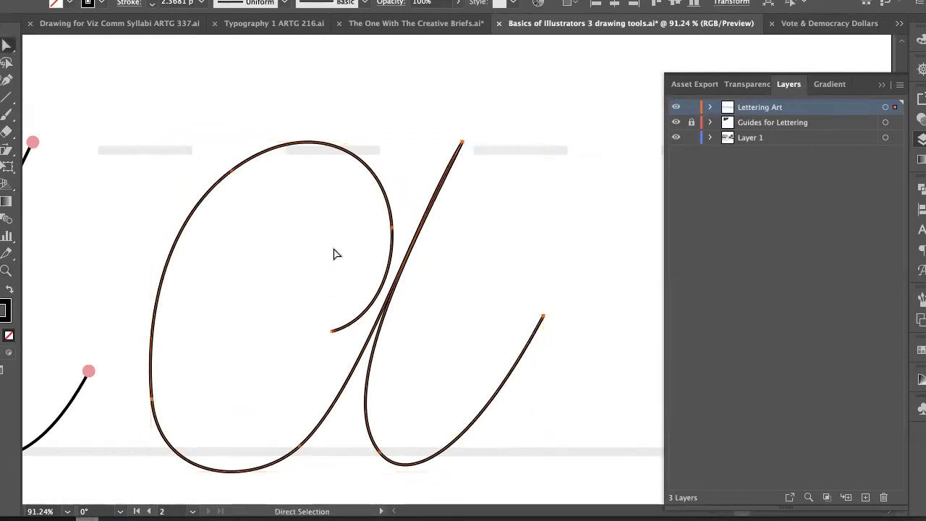
pyautogui.click(333, 253)
pyautogui.click(337, 143)
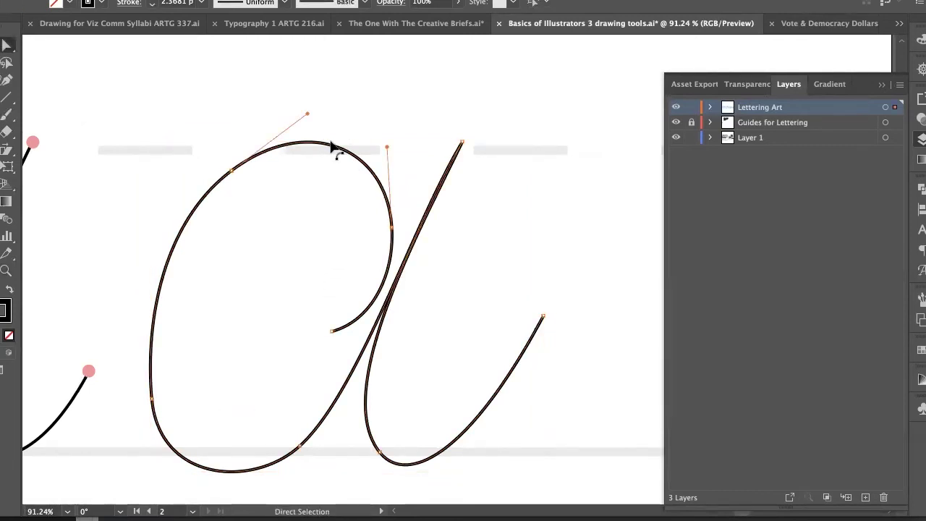
pyautogui.click(232, 172)
pyautogui.moveTo(231, 172)
pyautogui.mouseDown()
pyautogui.moveTo(214, 176)
pyautogui.moveTo(227, 175)
pyautogui.mouseUp()
pyautogui.press('super+z')
# Try pulling the direction handle of the bowl's upper-left anchor down into the counter, and undo the distortion
pyautogui.moveTo(306, 114); pyautogui.dragTo(251, 340)
pyautogui.press('v')
pyautogui.click(319, 322)
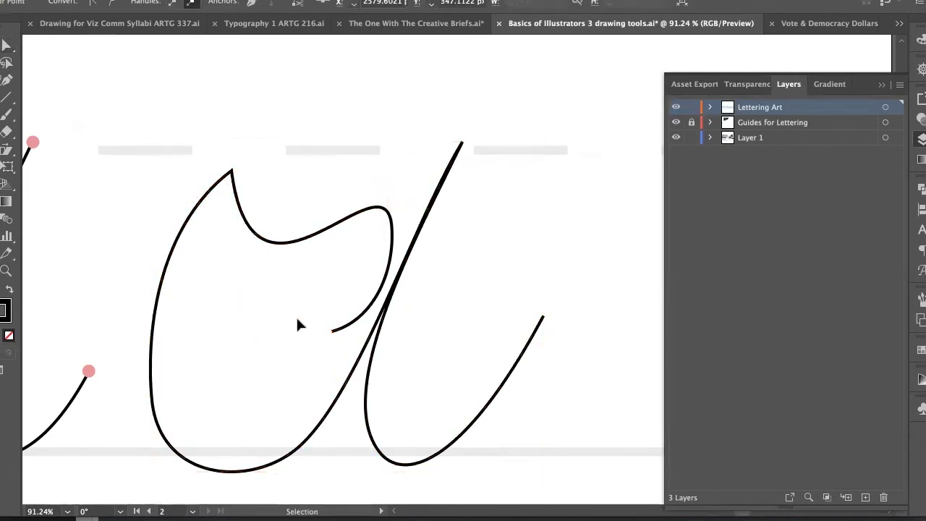
pyautogui.hotkey('ctrl', 'z')
pyautogui.click(290, 271)
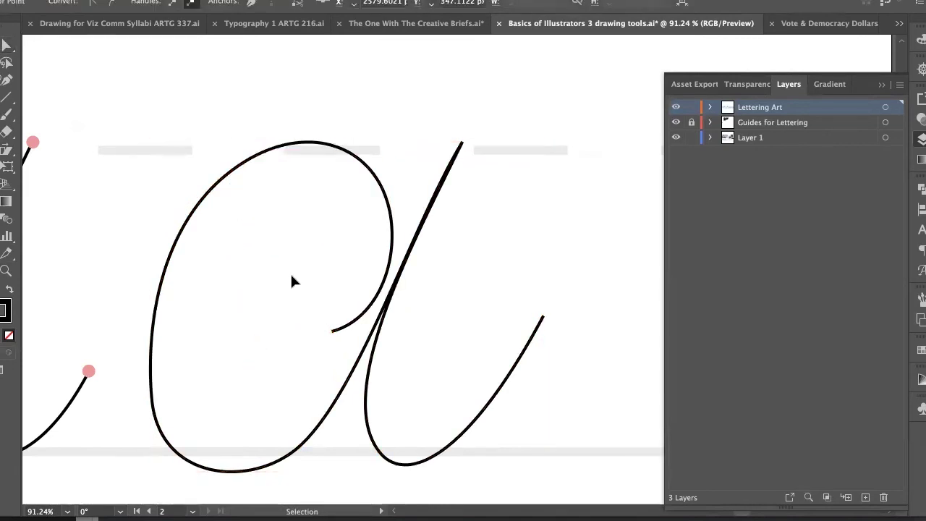
# Select the whole copied a and place its Stroke settings close beside the letter
pyautogui.hotkey('shift', 'w')
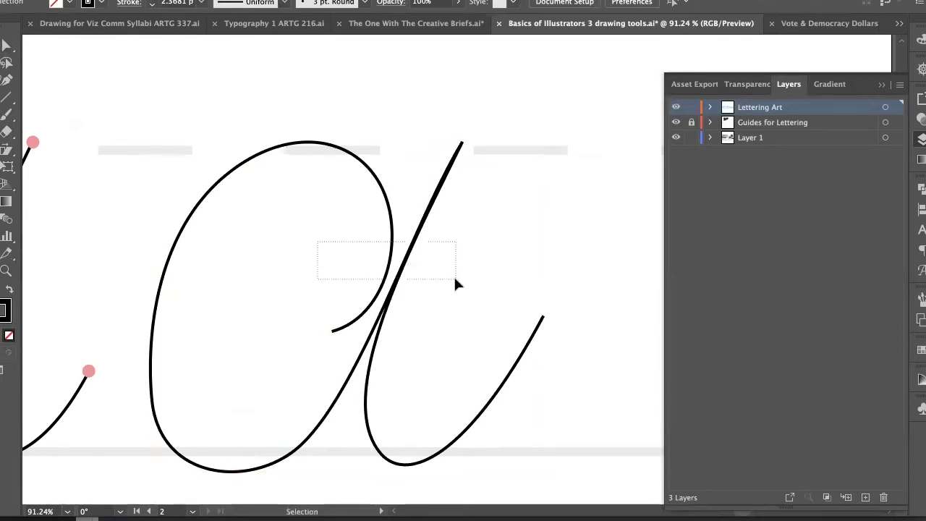
pyautogui.hotkey('ctrl', 'a')
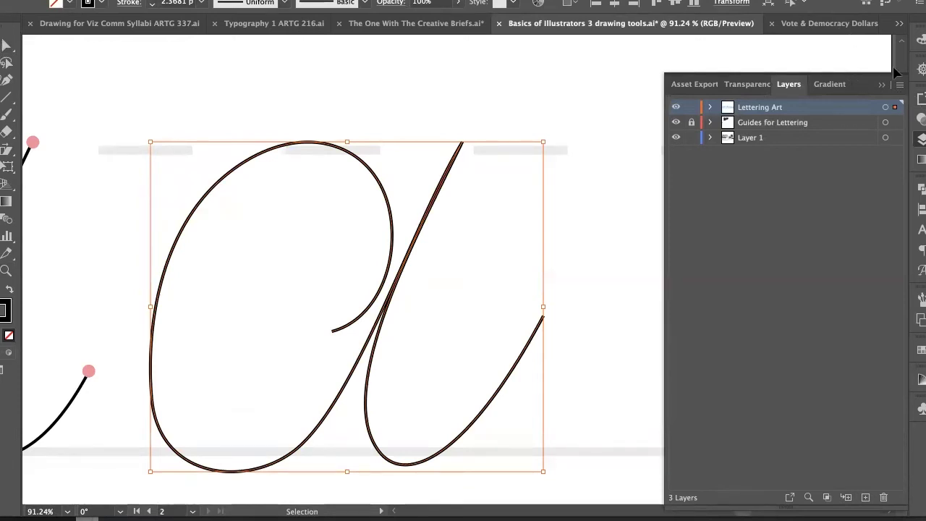
pyautogui.click(921, 119)
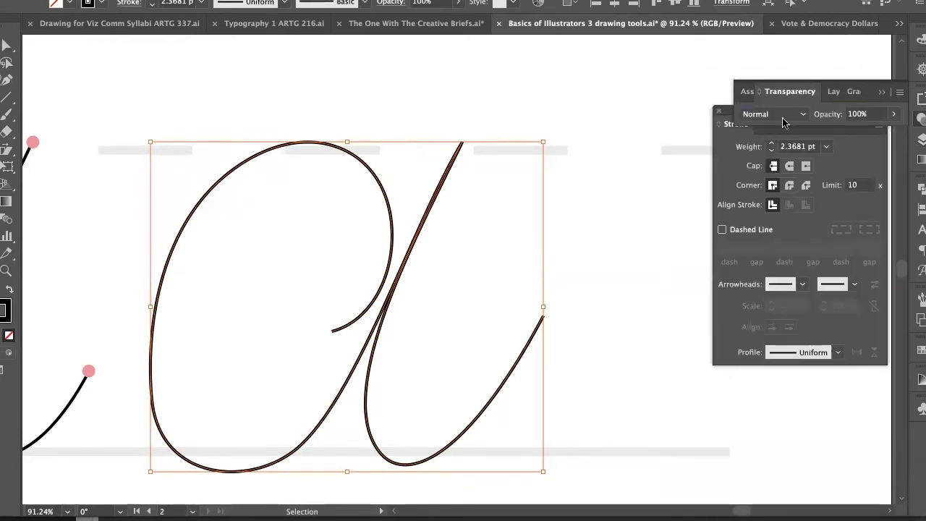
pyautogui.click(921, 120)
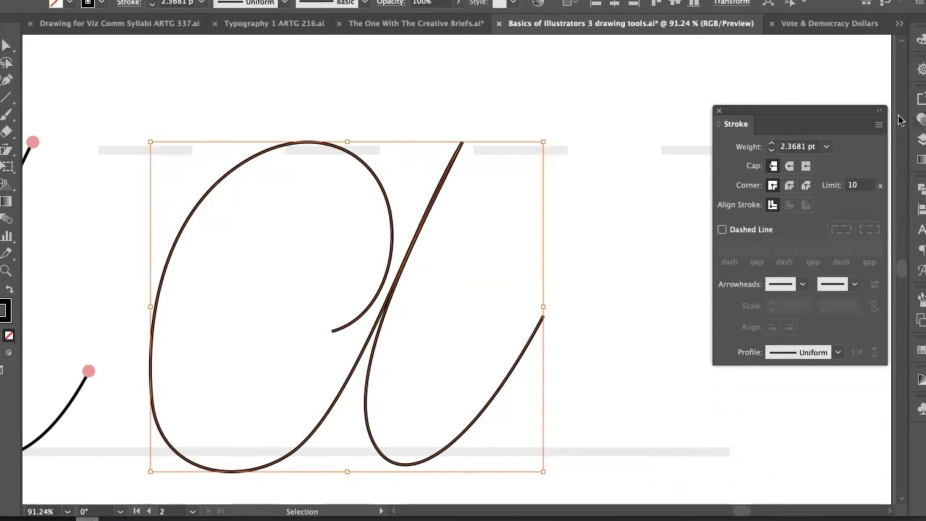
pyautogui.moveTo(759, 110); pyautogui.dragTo(655, 125)
# Increase the copied a's stroke weight to 42 pt and deselect the letter
pyautogui.click(668, 159)
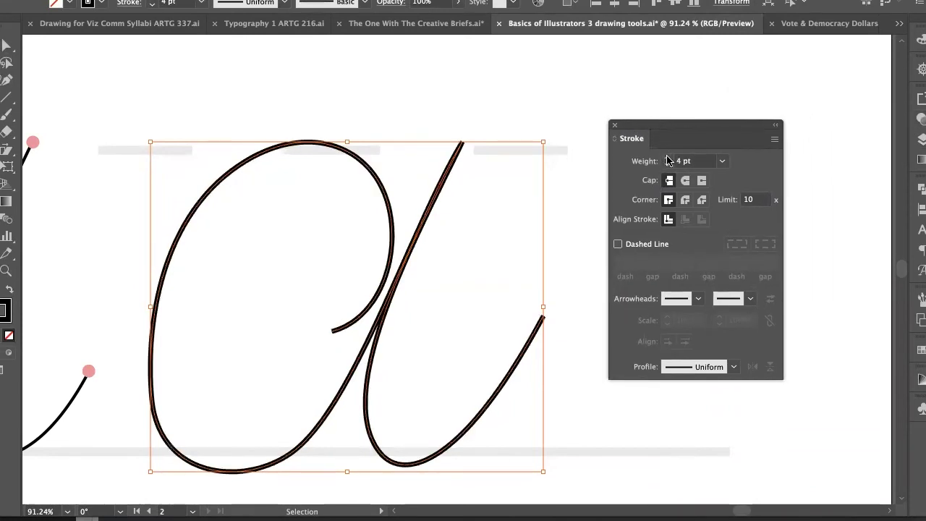
pyautogui.click(669, 158)
pyautogui.click(668, 158)
pyautogui.click(668, 158)
pyautogui.click(668, 158)
pyautogui.click(669, 158)
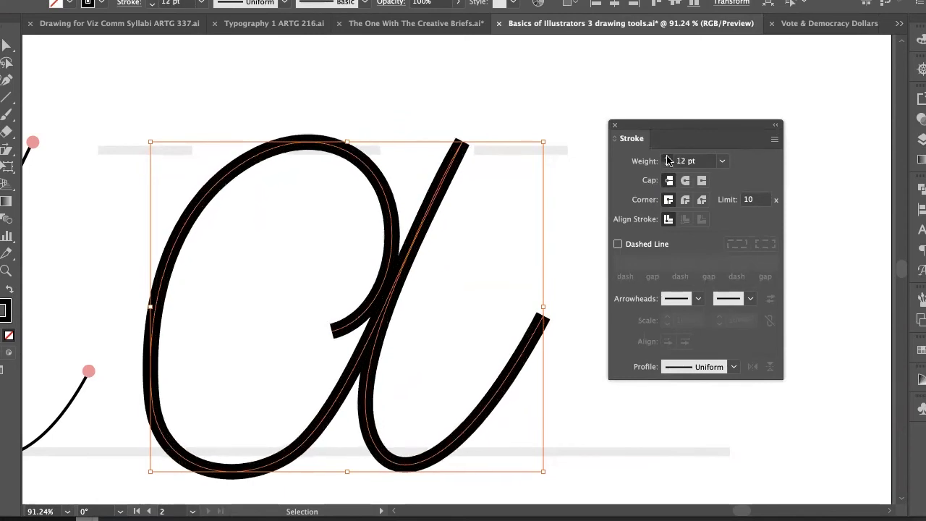
pyautogui.click(669, 158)
pyautogui.click(669, 158)
pyautogui.click(669, 158)
pyautogui.click(668, 158)
pyautogui.click(669, 158)
pyautogui.click(669, 158)
pyautogui.click(668, 158)
pyautogui.click(668, 159)
pyautogui.click(669, 158)
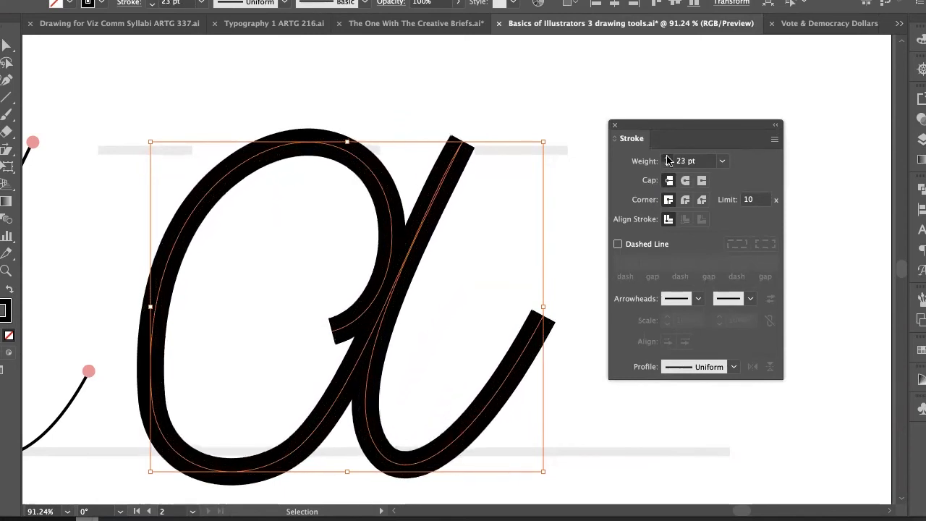
pyautogui.click(669, 158)
pyautogui.click(668, 159)
pyautogui.click(669, 158)
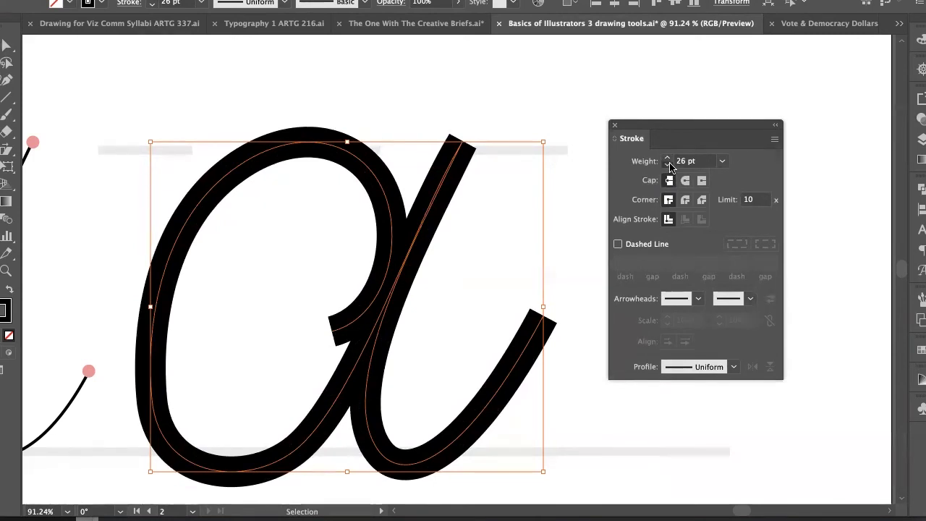
pyautogui.click(668, 164)
pyautogui.click(669, 163)
pyautogui.click(668, 157)
pyautogui.click(668, 158)
pyautogui.click(669, 157)
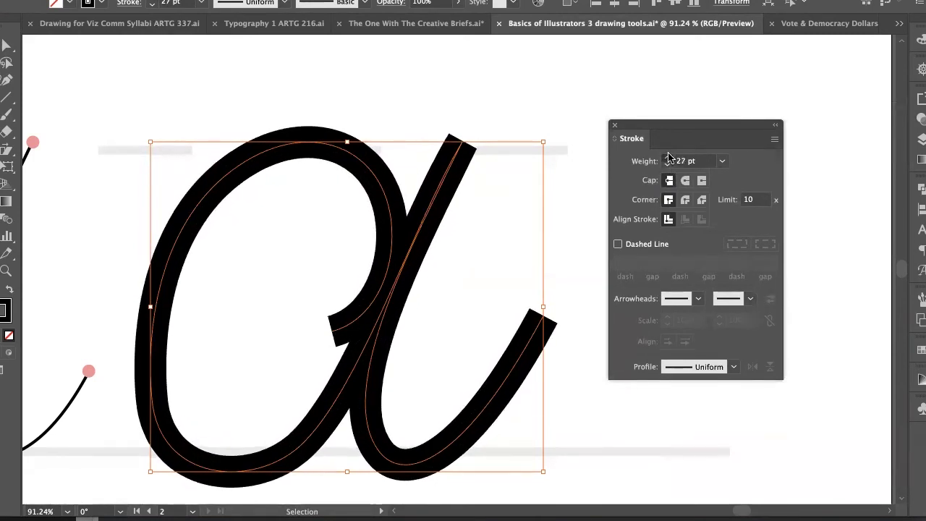
pyautogui.click(669, 158)
pyautogui.click(668, 157)
pyautogui.click(668, 158)
pyautogui.click(668, 158)
pyautogui.click(668, 158)
pyautogui.click(669, 157)
pyautogui.click(669, 158)
pyautogui.click(668, 158)
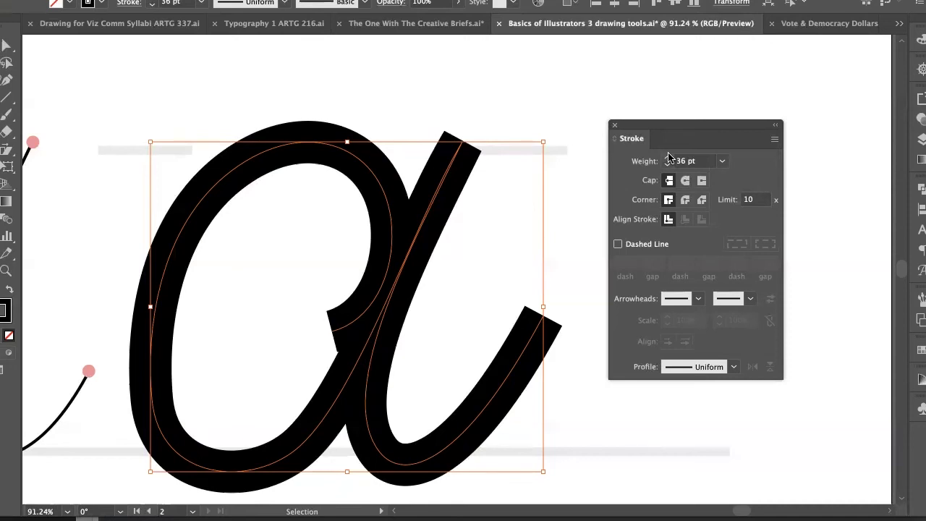
pyautogui.click(666, 156)
pyautogui.click(666, 156)
pyautogui.click(667, 156)
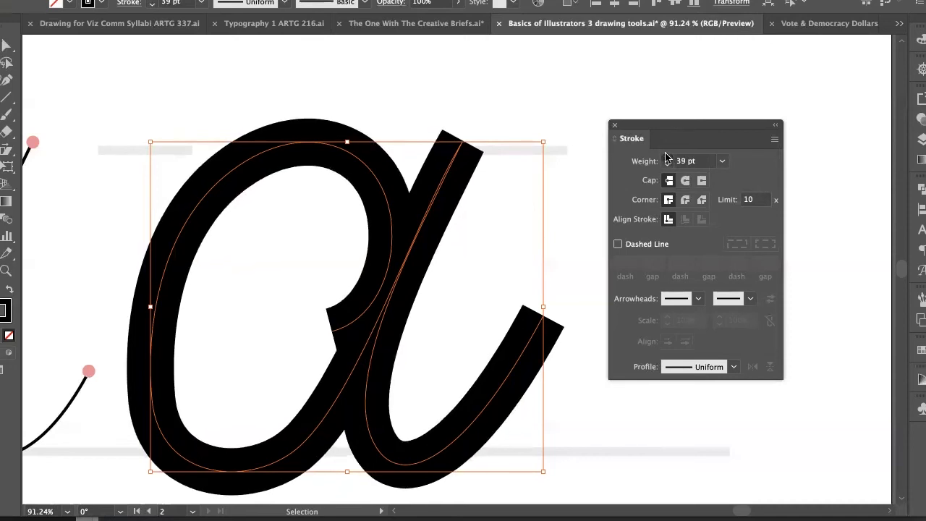
pyautogui.click(666, 156)
pyautogui.click(666, 156)
pyautogui.click(666, 156)
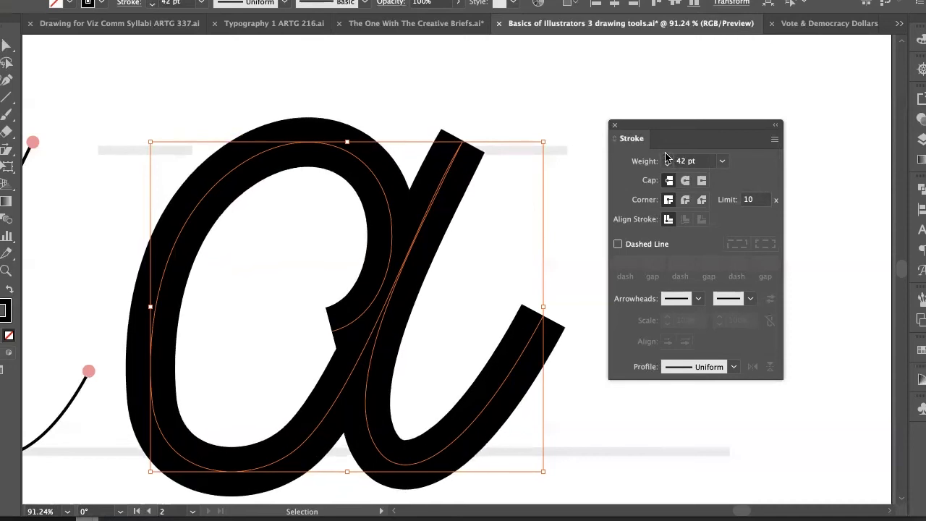
pyautogui.click(252, 287)
# Try pulling the direction handle on the left side of the bowl outward, and undo the change
pyautogui.press('a')
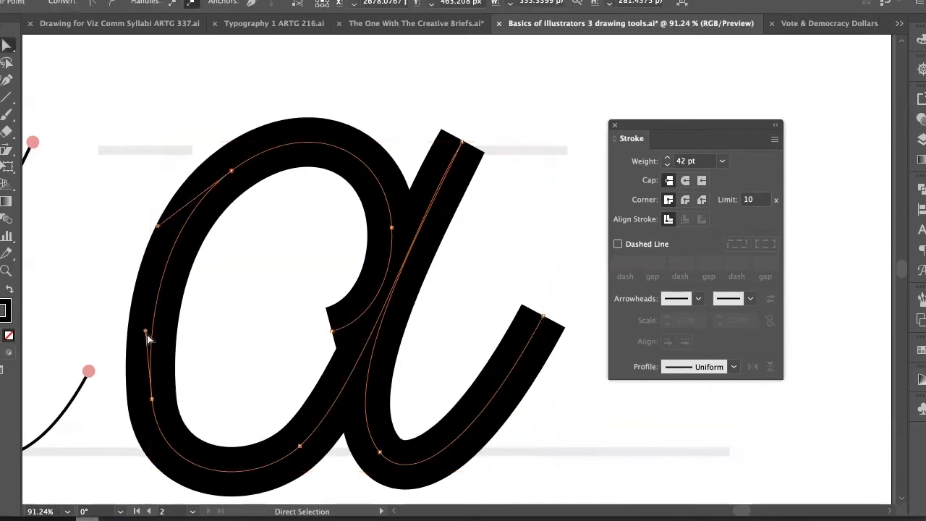
pyautogui.moveTo(146, 333)
pyautogui.mouseDown()
pyautogui.moveTo(141, 322)
pyautogui.moveTo(135, 329)
pyautogui.mouseUp()
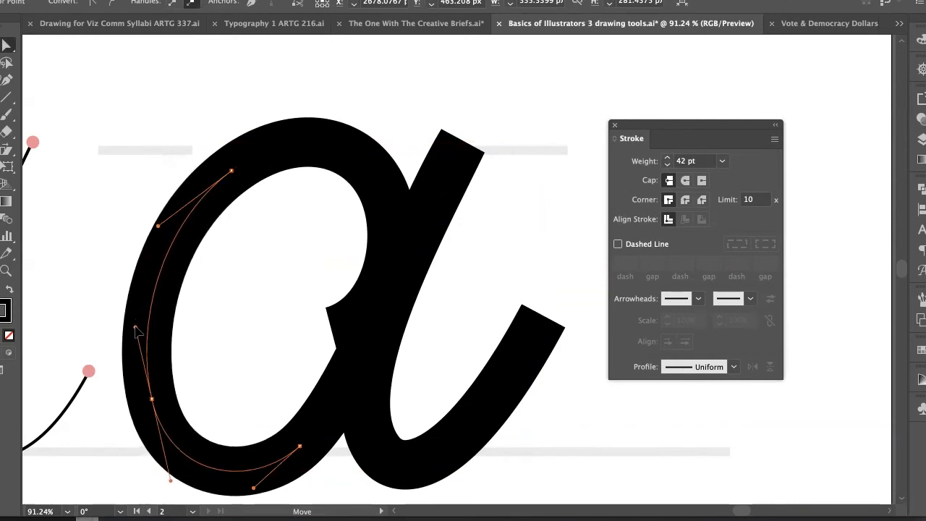
pyautogui.click(95, 350)
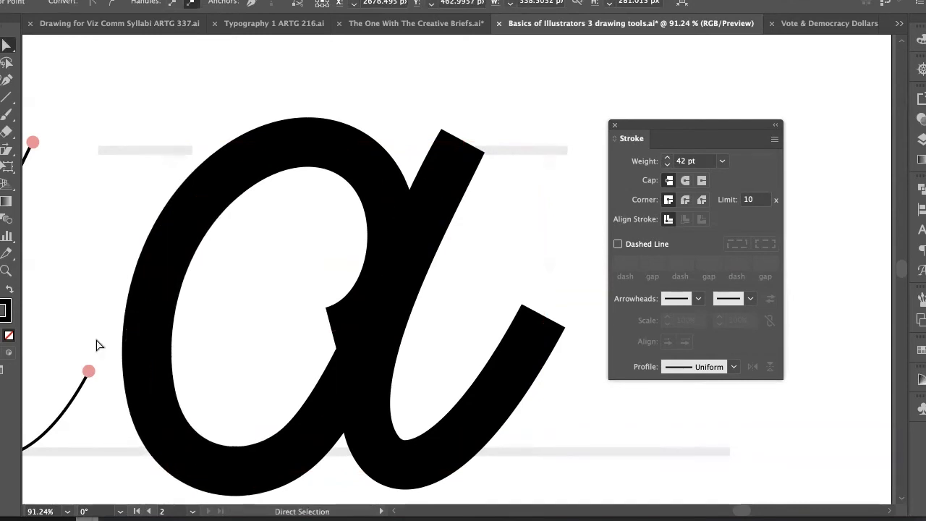
pyautogui.press('v')
pyautogui.click(145, 347)
pyautogui.click(89, 321)
pyautogui.press('a')
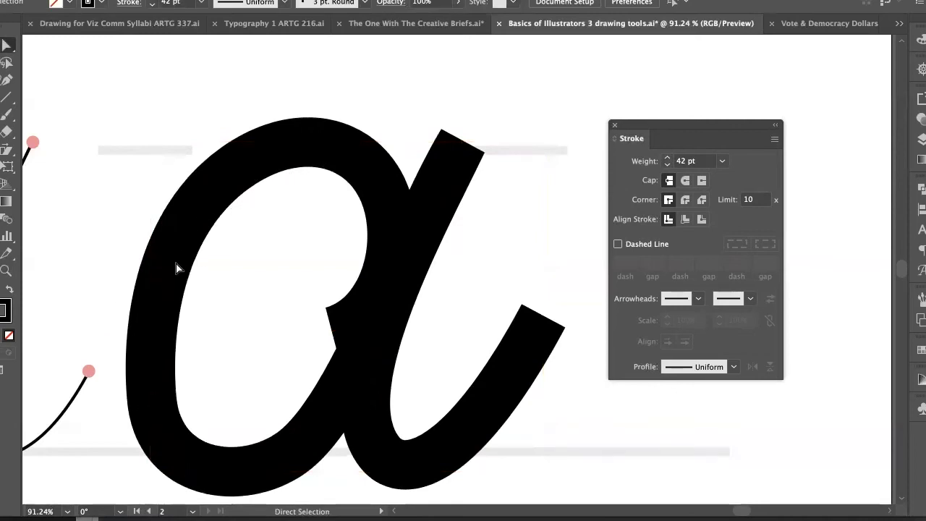
# Round out the left side of the bowl by moving its lower-left anchor's direction handle up and outward
pyautogui.click(151, 369)
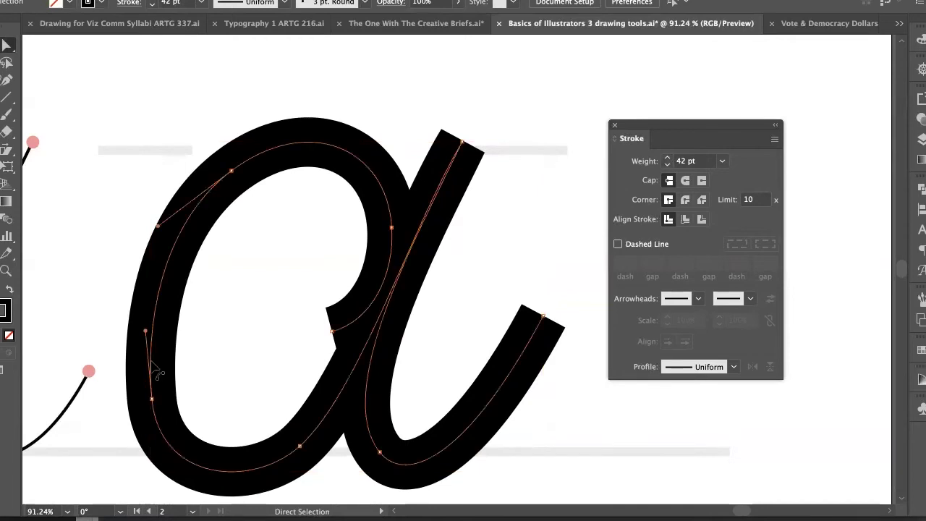
pyautogui.click(127, 319)
pyautogui.click(147, 331)
pyautogui.moveTo(147, 332)
pyautogui.mouseDown()
pyautogui.moveTo(132, 304)
pyautogui.moveTo(135, 320)
pyautogui.mouseUp()
pyautogui.click(97, 326)
# Try extending the bowl's inner end into a curved tail across the counter and adjusting the bowl's upper and right direction handles
pyautogui.click(335, 330)
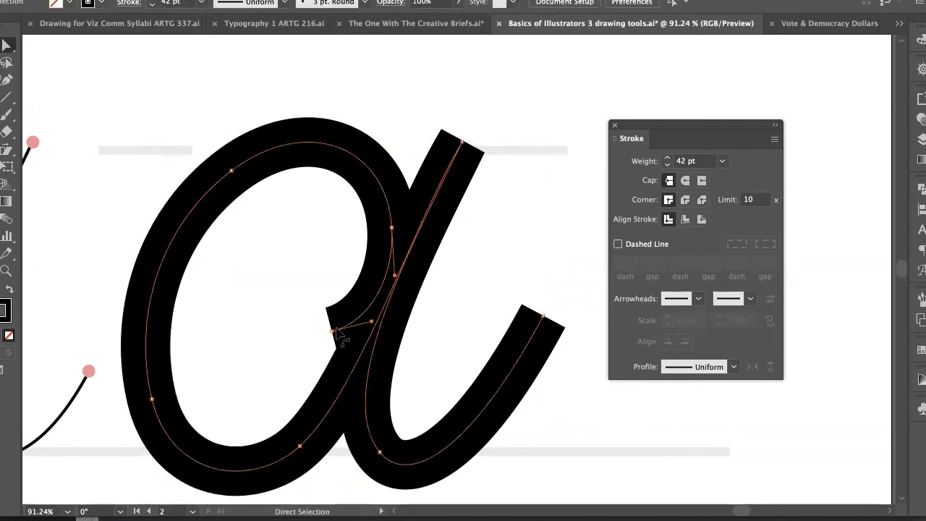
pyautogui.click(332, 331)
pyautogui.moveTo(332, 330); pyautogui.dragTo(316, 457)
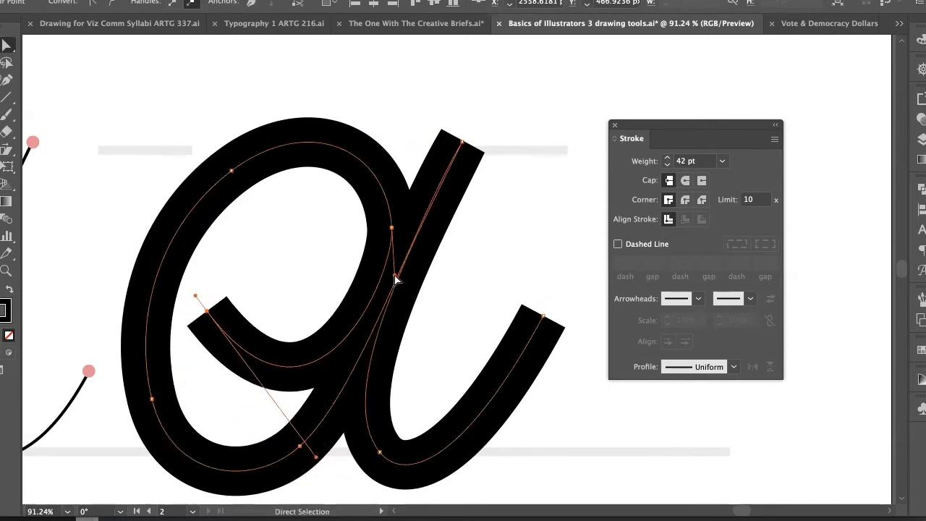
pyautogui.moveTo(396, 278); pyautogui.dragTo(415, 313)
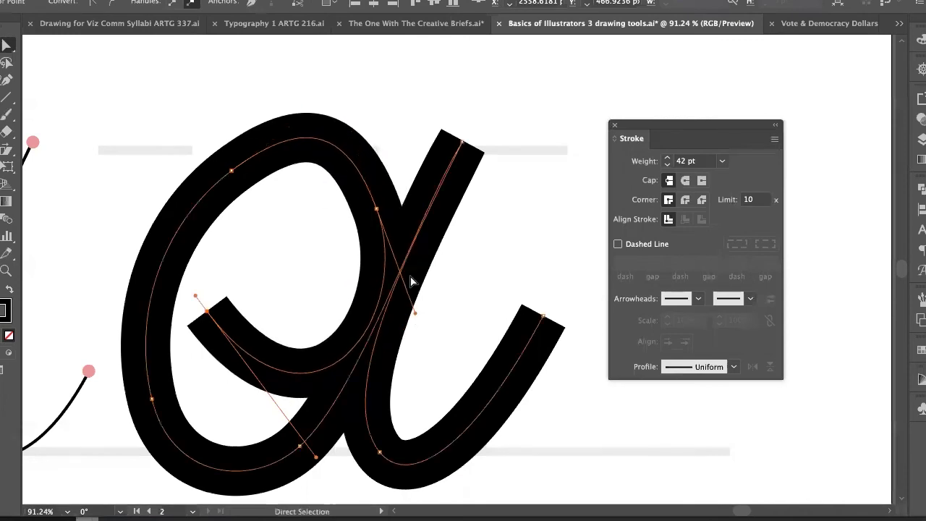
pyautogui.click(343, 151)
pyautogui.moveTo(351, 133); pyautogui.dragTo(353, 140)
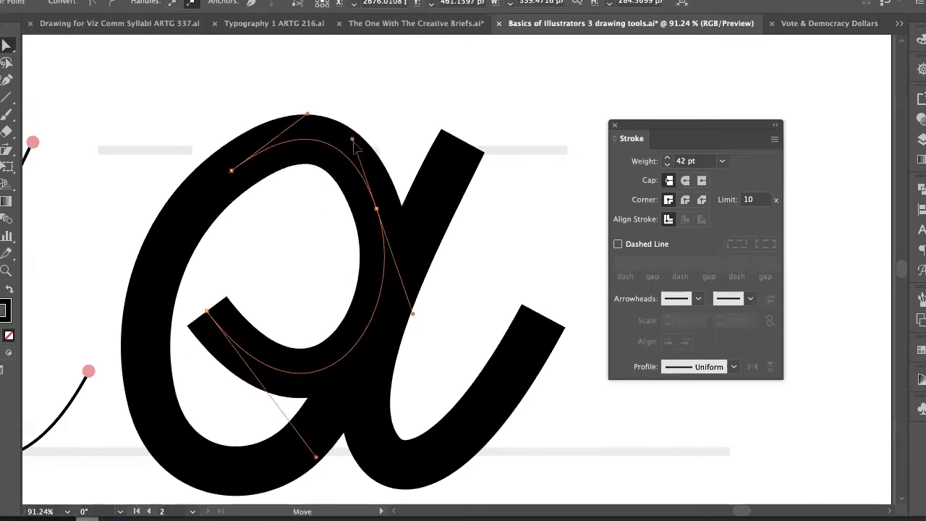
pyautogui.moveTo(307, 116); pyautogui.dragTo(293, 123)
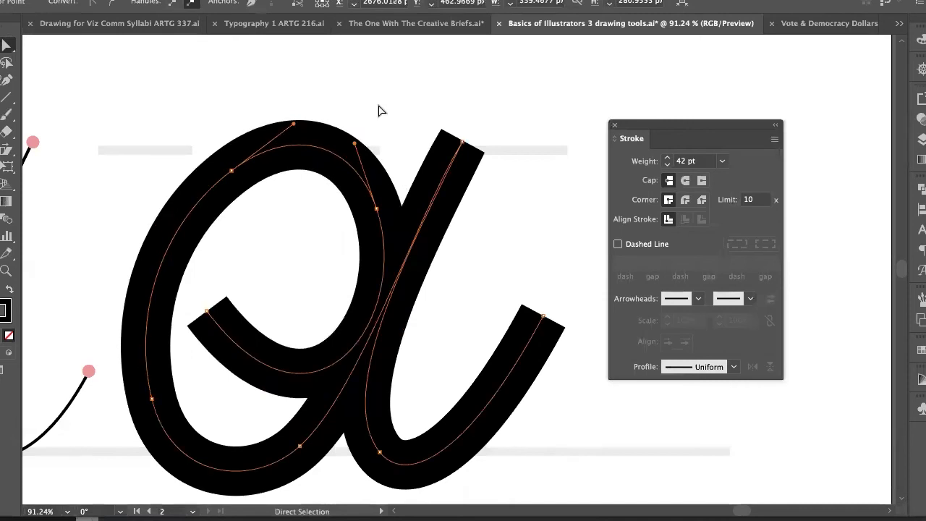
# Try a round cap on the letter's stroke, and undo it together with the extended inner tail and bowl edits
pyautogui.press('v')
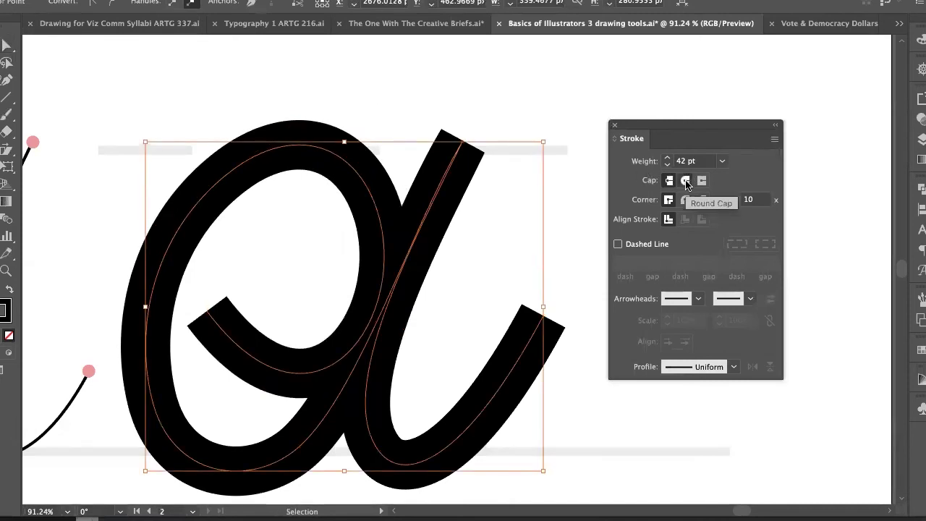
pyautogui.click(685, 181)
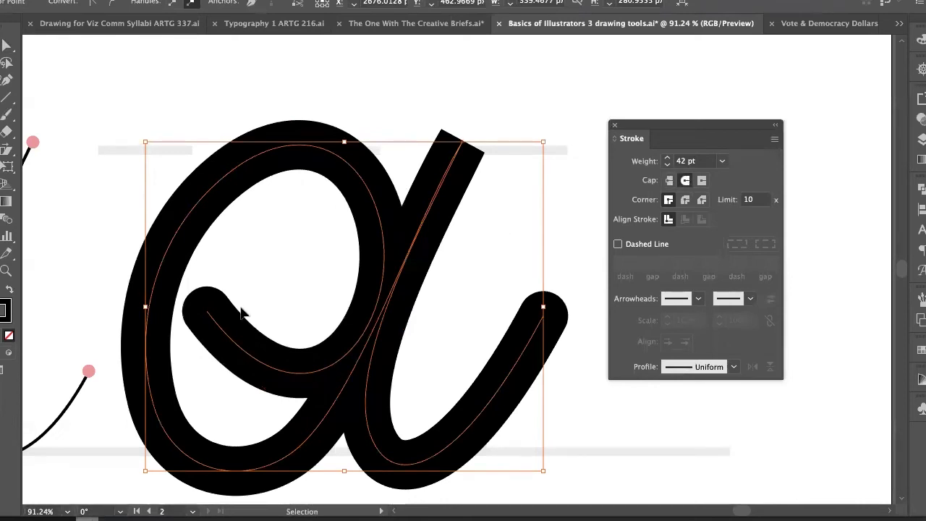
pyautogui.keyDown('super'); pyautogui.click(209, 313); pyautogui.keyUp('super')
pyautogui.press('super+z')
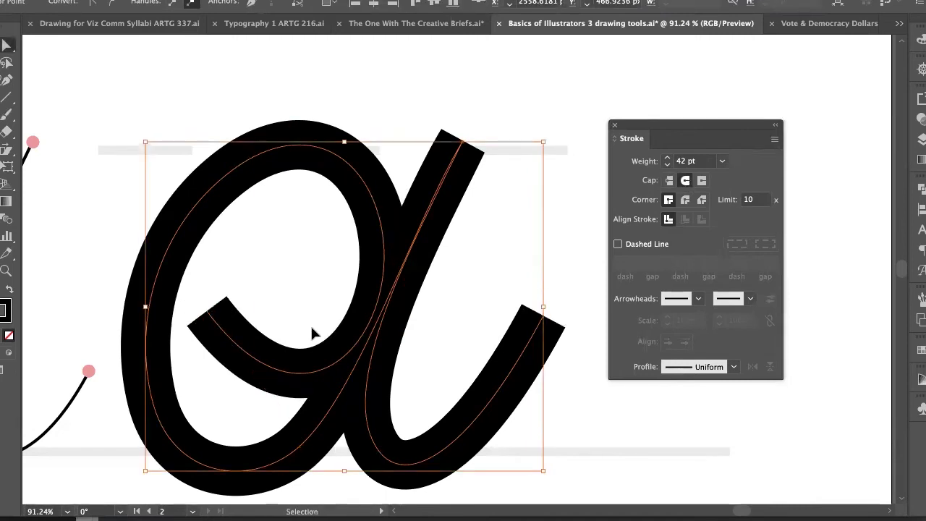
pyautogui.hotkey('ctrl', 'z')
pyautogui.hotkey('ctrl', 'z')
pyautogui.hotkey('ctrl', 'z')
pyautogui.hotkey('ctrl', 'z')
pyautogui.press('a')
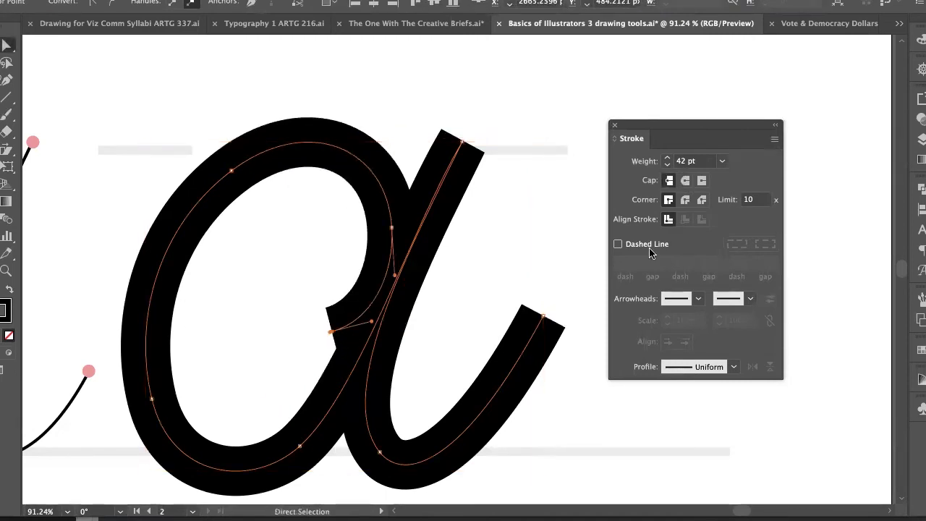
# Apply a round cap to the copied a's stroke and select the anchor at the bowl's inner end
pyautogui.click(685, 181)
pyautogui.click(486, 279)
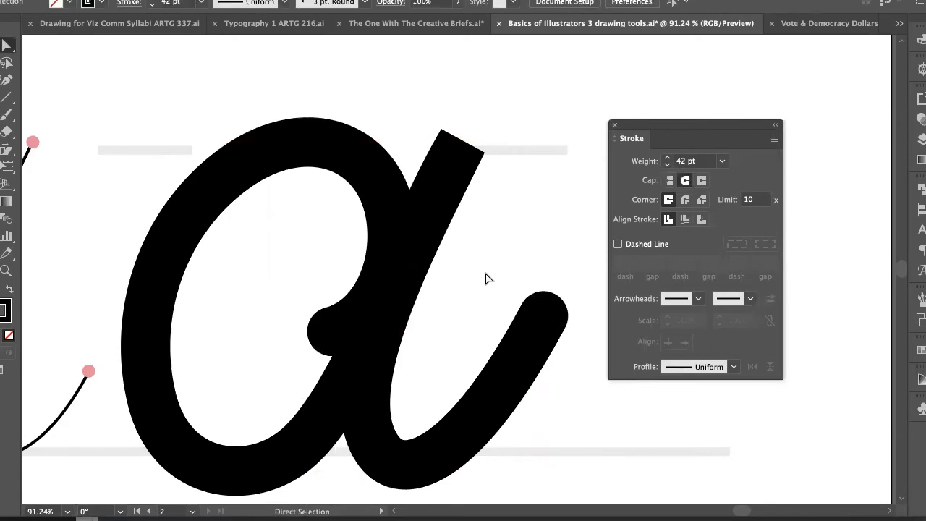
pyautogui.click(445, 187)
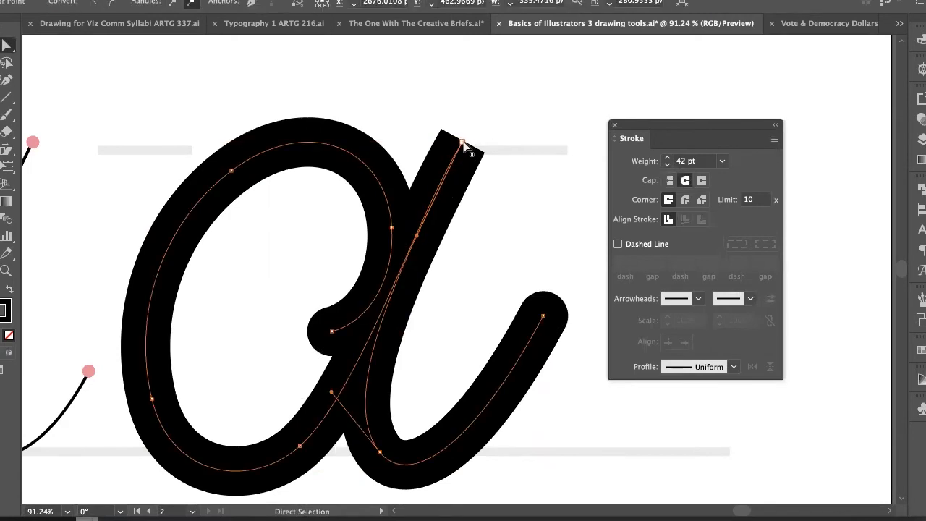
pyautogui.click(332, 332)
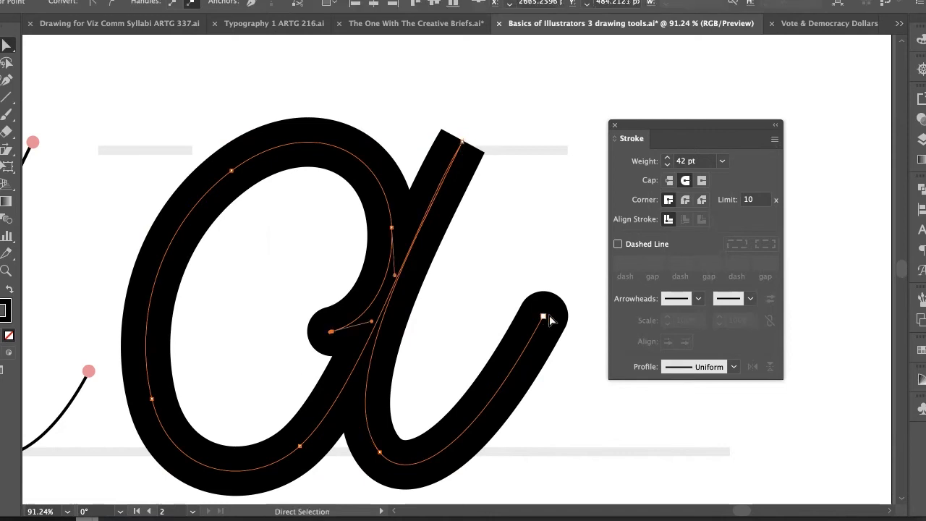
# Apply a round corner join to the thick a's stroke
pyautogui.click(544, 316)
pyautogui.click(331, 331)
pyautogui.click(686, 200)
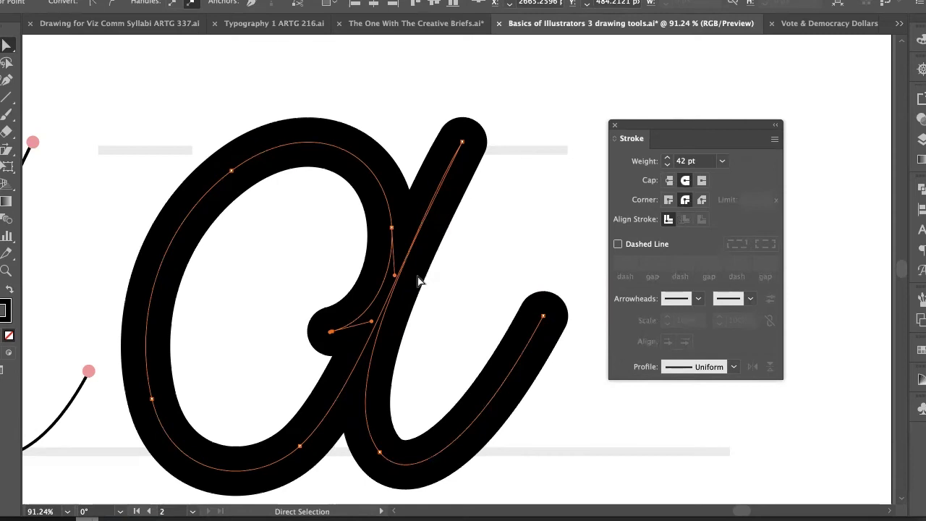
# Extend the bowl's inner end slightly further left into the counter, and shift the whole letter a little up and to the right
pyautogui.moveTo(327, 337); pyautogui.dragTo(392, 331)
pyautogui.hotkey('ctrl', 'space')
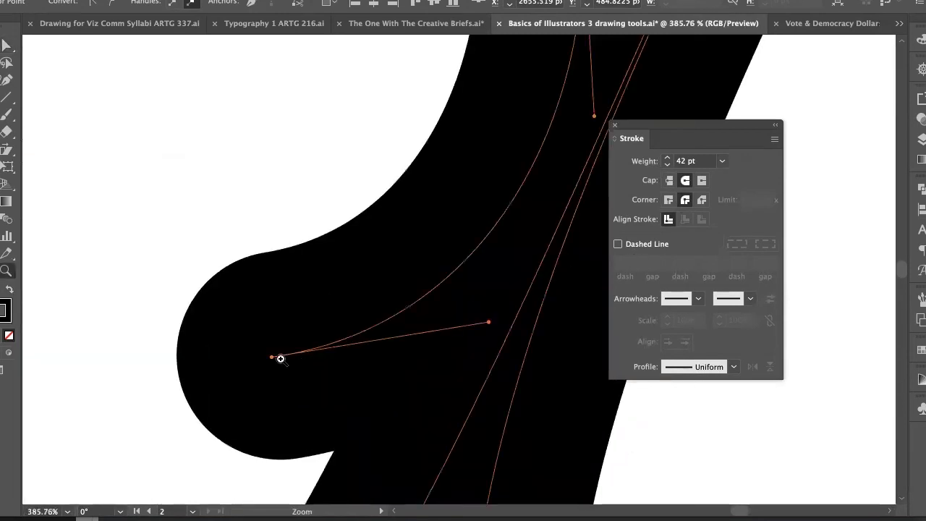
pyautogui.moveTo(279, 358); pyautogui.dragTo(488, 319)
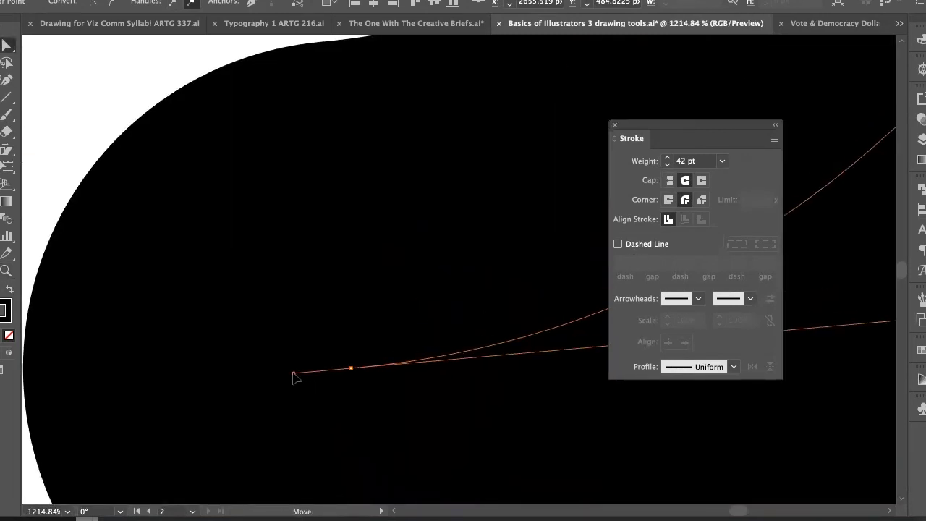
pyautogui.hotkey('ctrl', 'alt', 'space')
pyautogui.moveTo(552, 268); pyautogui.dragTo(330, 285)
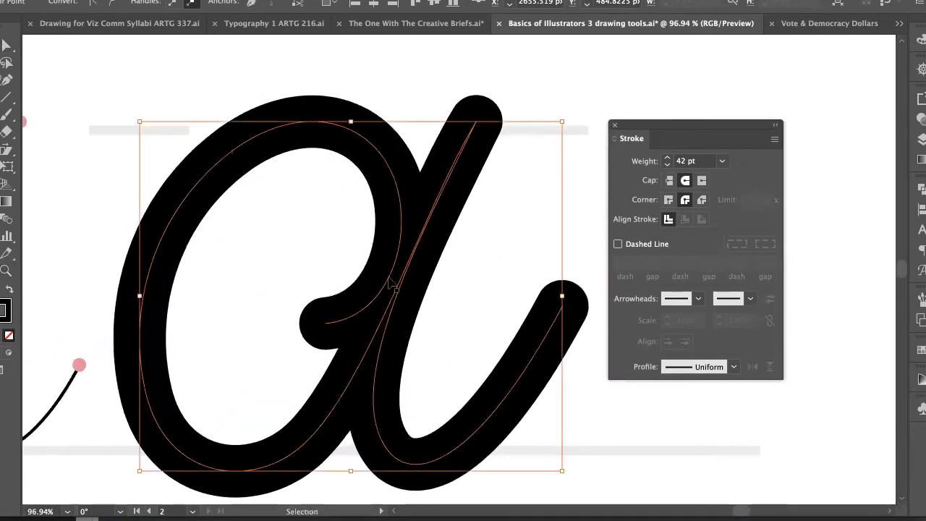
pyautogui.moveTo(393, 282); pyautogui.dragTo(409, 274)
pyautogui.click(506, 273)
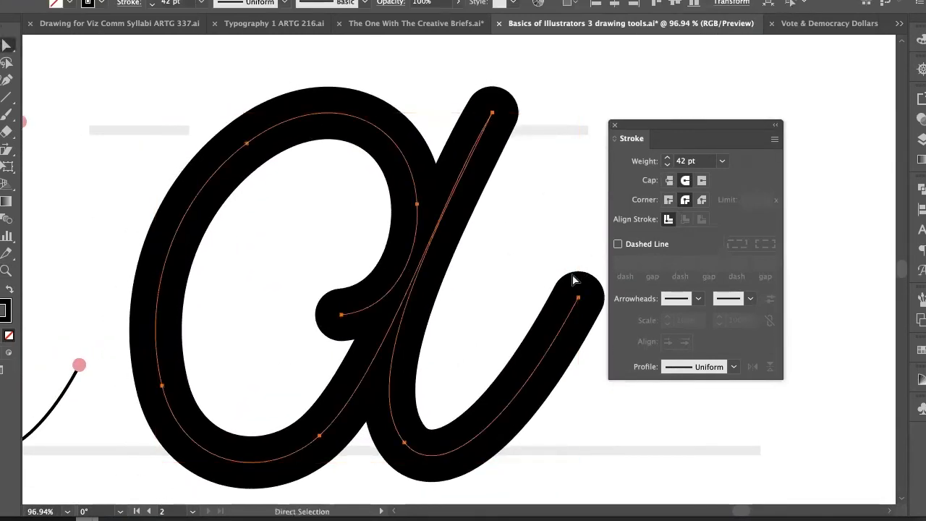
# Widen the exit stroke's curve by moving its end anchor outward and adjusting the direction handles along its lower bend
pyautogui.moveTo(578, 297); pyautogui.dragTo(591, 299)
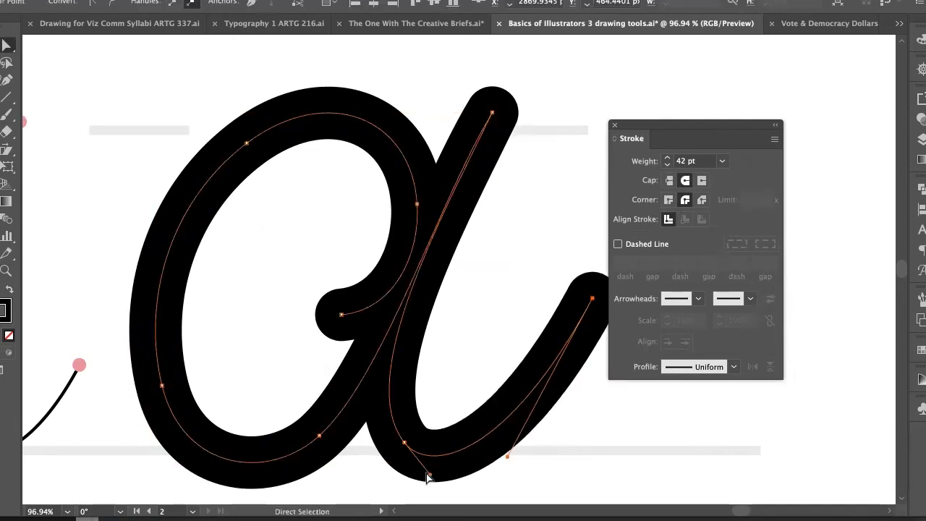
pyautogui.moveTo(430, 475); pyautogui.dragTo(462, 483)
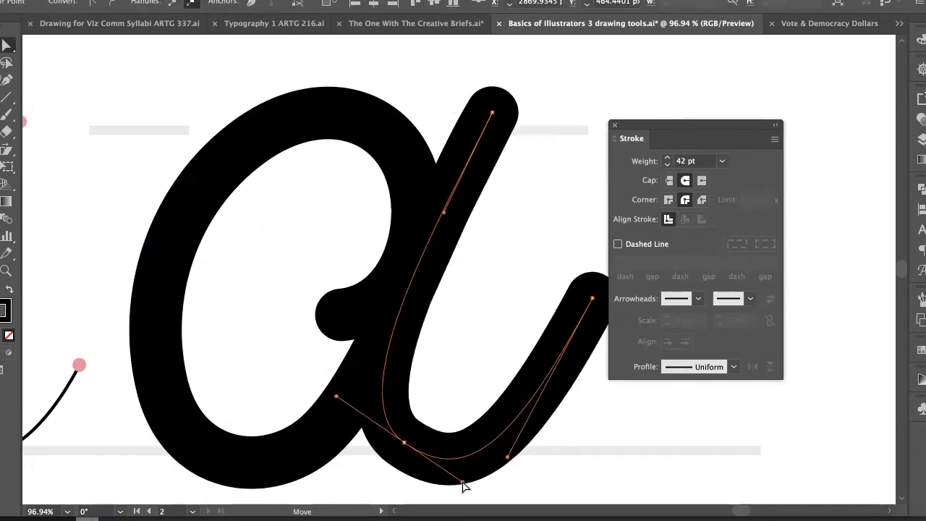
pyautogui.moveTo(511, 456); pyautogui.dragTo(530, 468)
# Move the thick a to the start of the second guide row, seat it on the base line, and deselect it
pyautogui.press('super+space')
pyautogui.moveTo(496, 337); pyautogui.dragTo(395, 335)
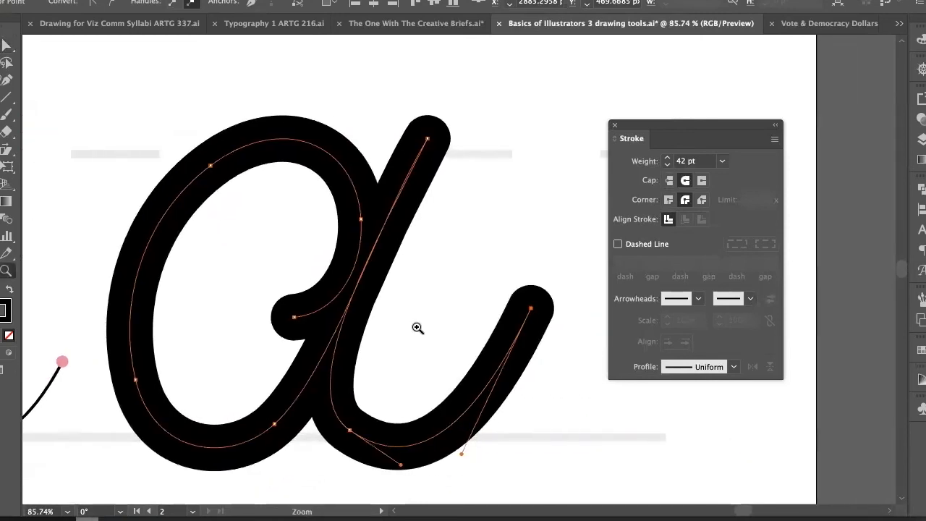
pyautogui.moveTo(471, 303); pyautogui.dragTo(192, 332)
pyautogui.moveTo(374, 311); pyautogui.dragTo(466, 235)
pyautogui.moveTo(342, 254); pyautogui.dragTo(313, 256)
pyautogui.moveTo(357, 255); pyautogui.dragTo(411, 249)
pyautogui.press('v')
pyautogui.click(517, 193)
pyautogui.click(527, 219)
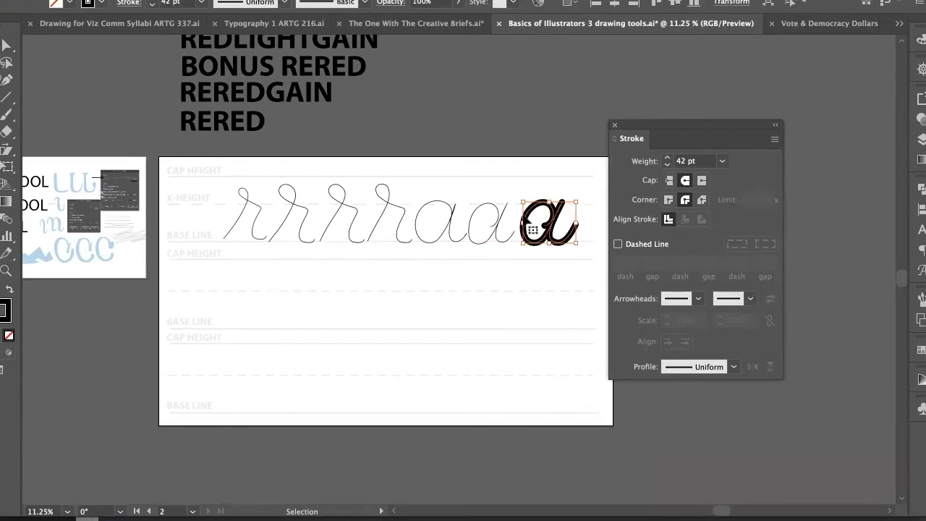
pyautogui.moveTo(530, 217); pyautogui.dragTo(238, 311)
pyautogui.scroll(5, 239, 311)
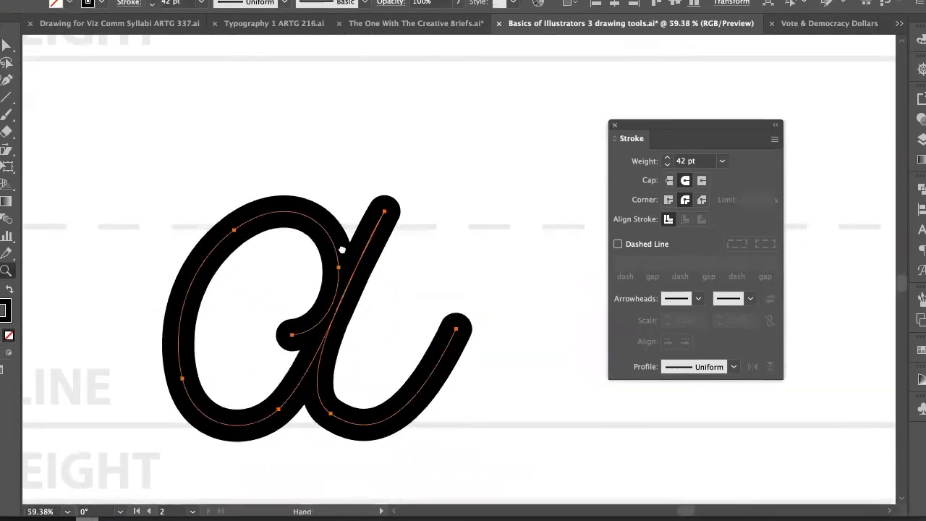
pyautogui.moveTo(321, 273); pyautogui.dragTo(322, 277)
pyautogui.click(437, 256)
# Try the Width tool on the bowl, thinning the stroke at its top and thickening it on its left side
pyautogui.moveTo(434, 258); pyautogui.dragTo(407, 259)
pyautogui.moveTo(300, 279); pyautogui.dragTo(372, 261)
pyautogui.moveTo(372, 260); pyautogui.dragTo(470, 218)
pyautogui.hotkey('shift', 'w')
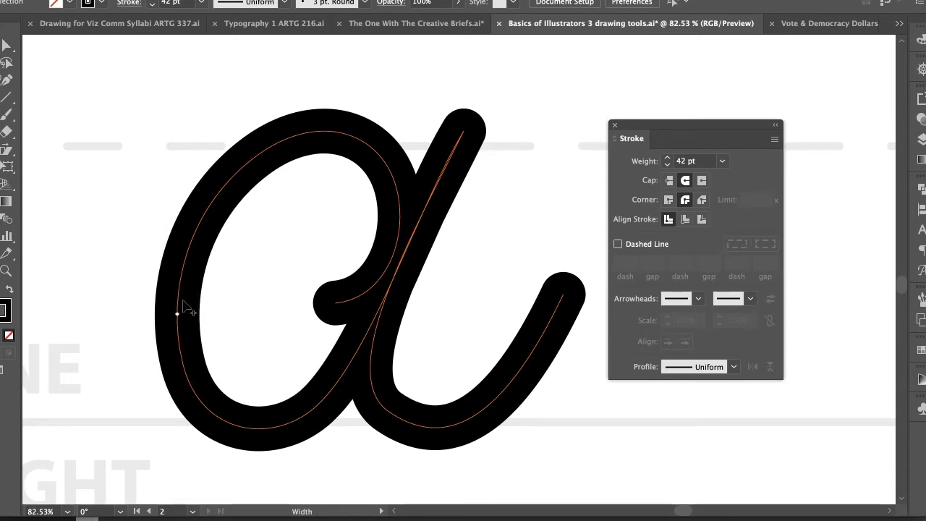
pyautogui.moveTo(182, 288)
pyautogui.mouseDown()
pyautogui.moveTo(254, 295)
pyautogui.moveTo(189, 291)
pyautogui.moveTo(220, 298)
pyautogui.moveTo(192, 297)
pyautogui.moveTo(219, 296)
pyautogui.moveTo(209, 296)
pyautogui.mouseUp()
pyautogui.moveTo(332, 152)
pyautogui.mouseDown()
pyautogui.moveTo(335, 136)
pyautogui.moveTo(337, 144)
pyautogui.mouseUp()
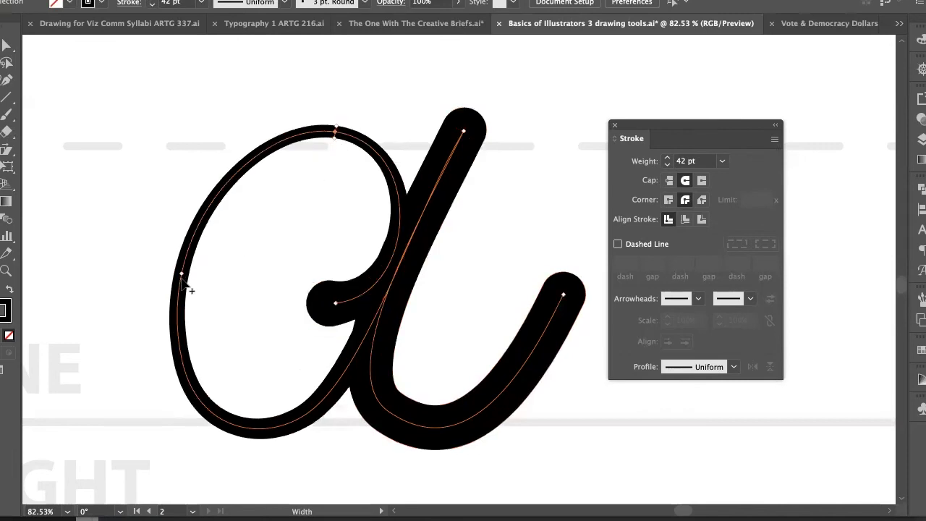
pyautogui.moveTo(199, 282); pyautogui.dragTo(204, 284)
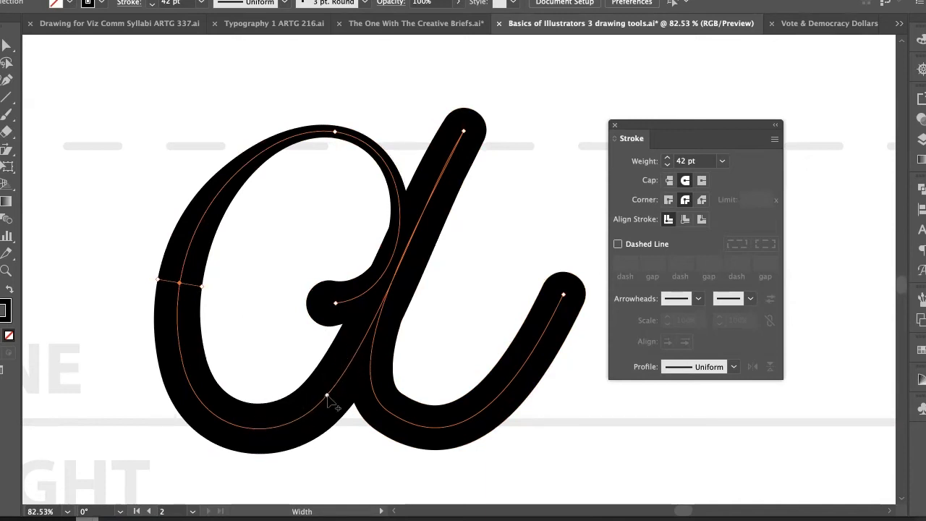
# Try thinning the bowl's lower right and redistributing its weight toward the outer left edge and a lowered width point on the right side
pyautogui.moveTo(327, 397); pyautogui.dragTo(326, 394)
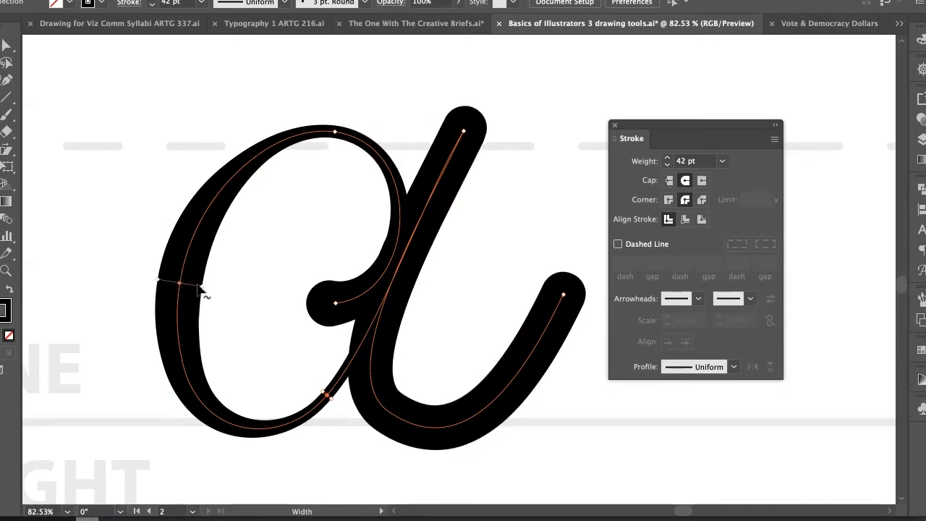
pyautogui.moveTo(203, 292); pyautogui.dragTo(150, 280)
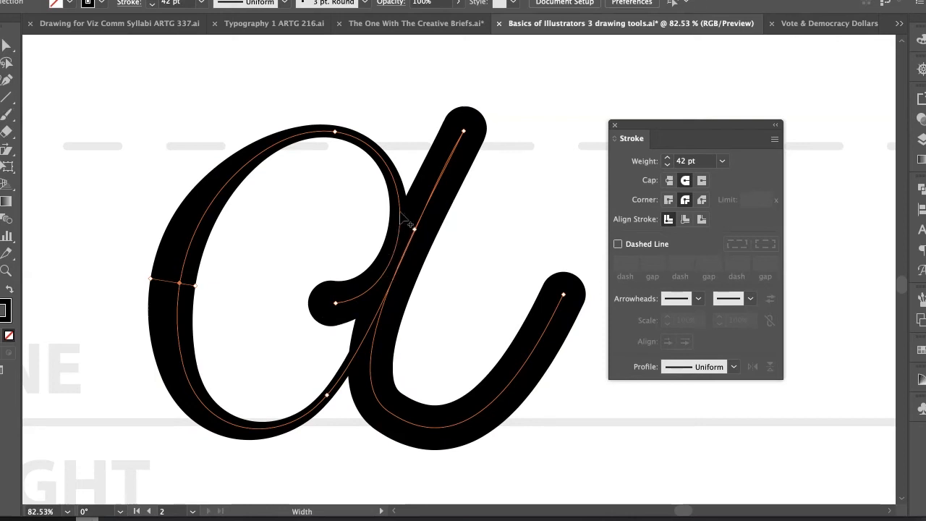
pyautogui.moveTo(399, 203); pyautogui.dragTo(383, 206)
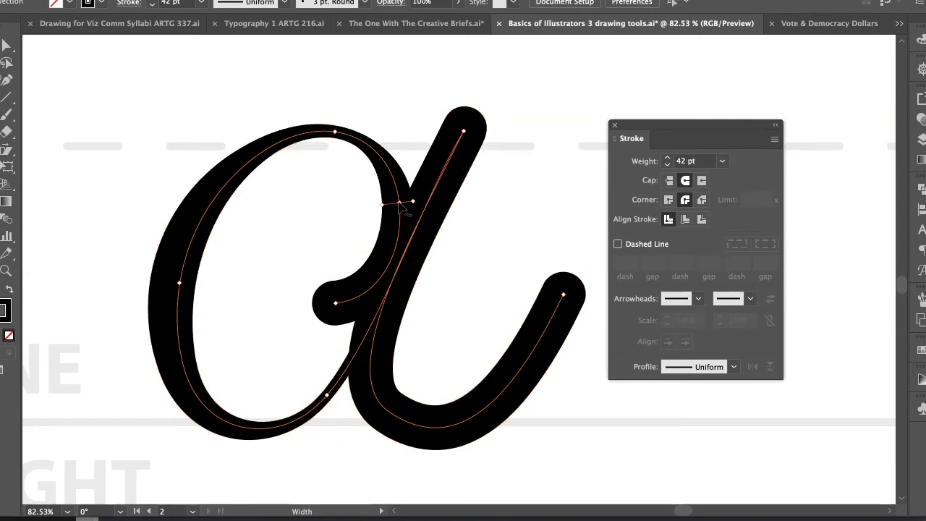
pyautogui.moveTo(402, 206)
pyautogui.mouseDown()
pyautogui.moveTo(409, 224)
pyautogui.moveTo(400, 218)
pyautogui.moveTo(400, 233)
pyautogui.mouseUp()
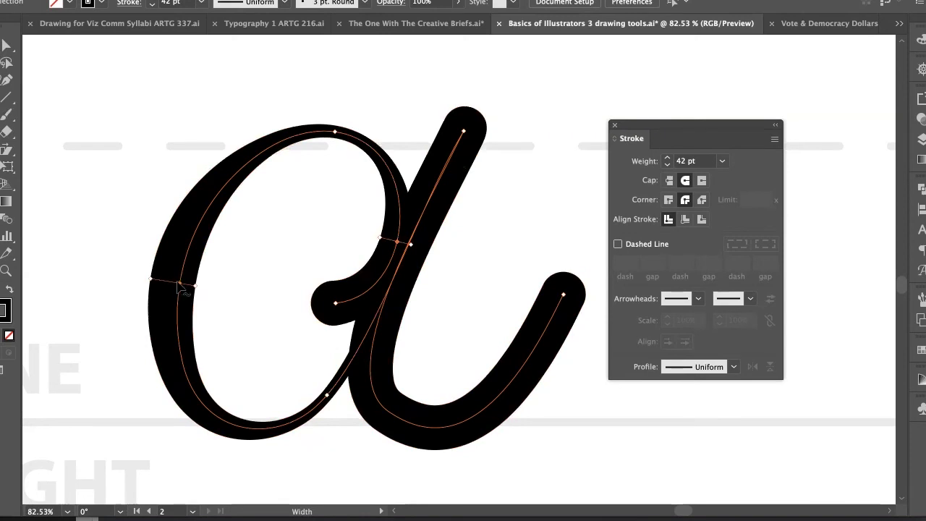
# Try making the bowl's left side heavier by widening its inner and outer edges independently
pyautogui.moveTo(178, 282)
pyautogui.mouseDown()
pyautogui.moveTo(180, 338)
pyautogui.moveTo(183, 256)
pyautogui.moveTo(217, 190)
pyautogui.moveTo(253, 157)
pyautogui.moveTo(350, 136)
pyautogui.moveTo(279, 147)
pyautogui.moveTo(334, 138)
pyautogui.moveTo(304, 136)
pyautogui.moveTo(205, 204)
pyautogui.moveTo(160, 265)
pyautogui.moveTo(174, 323)
pyautogui.moveTo(221, 400)
pyautogui.moveTo(253, 427)
pyautogui.moveTo(321, 434)
pyautogui.moveTo(326, 402)
pyautogui.moveTo(334, 407)
pyautogui.moveTo(238, 434)
pyautogui.moveTo(192, 384)
pyautogui.moveTo(181, 281)
pyautogui.mouseUp()
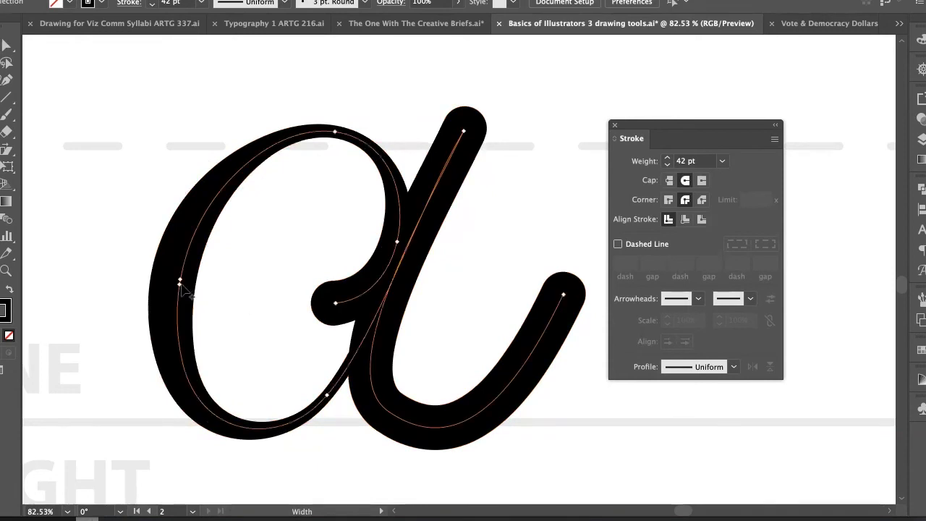
pyautogui.moveTo(196, 285)
pyautogui.mouseDown()
pyautogui.moveTo(259, 304)
pyautogui.moveTo(200, 295)
pyautogui.moveTo(228, 302)
pyautogui.moveTo(208, 298)
pyautogui.mouseUp()
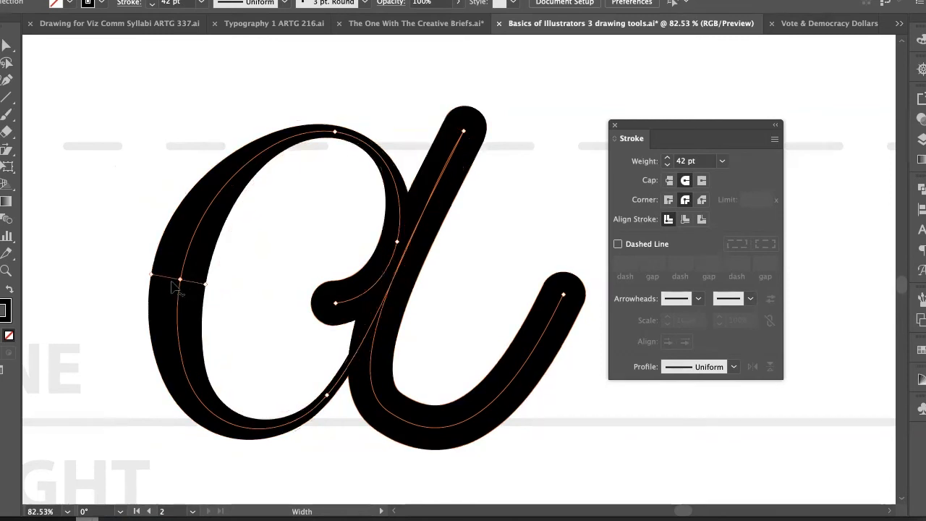
pyautogui.moveTo(150, 275)
pyautogui.mouseDown()
pyautogui.moveTo(124, 274)
pyautogui.moveTo(143, 274)
pyautogui.mouseUp()
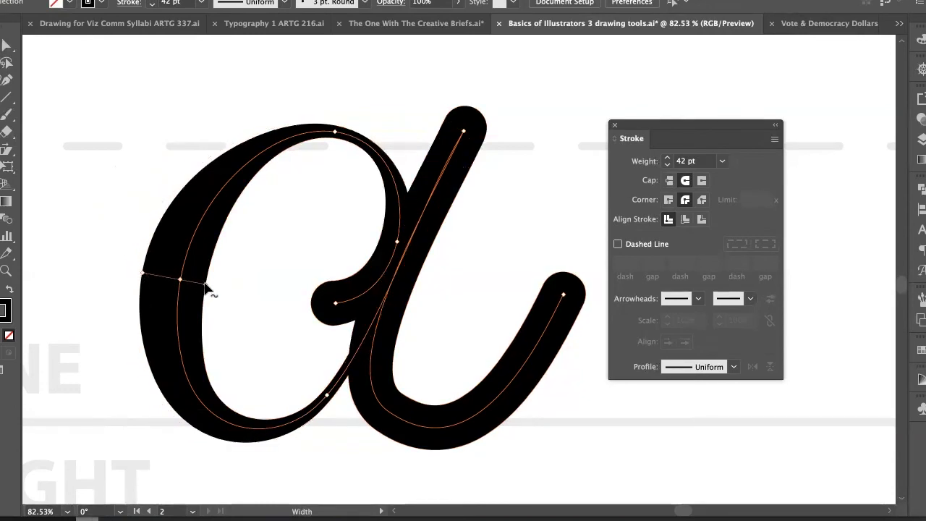
pyautogui.moveTo(207, 290)
pyautogui.mouseDown()
pyautogui.moveTo(268, 294)
pyautogui.moveTo(213, 280)
pyautogui.mouseUp()
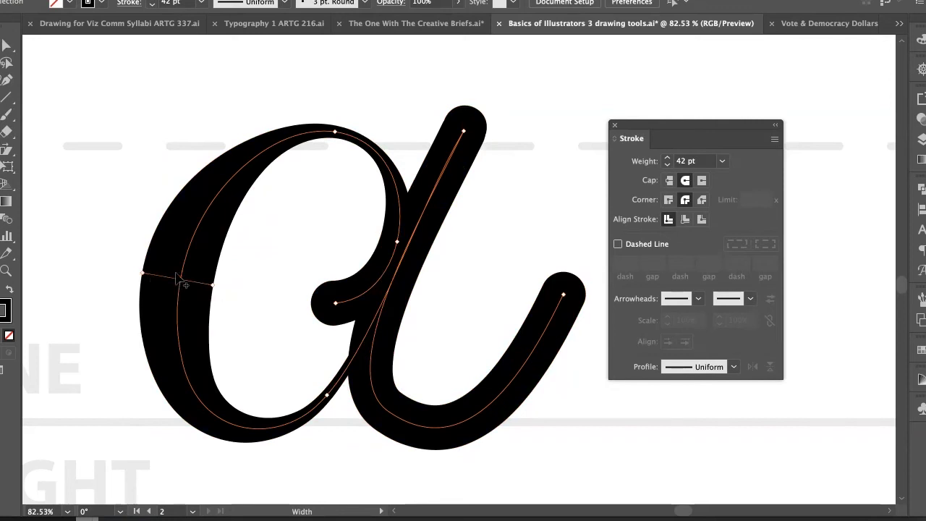
# Try sliding the left side's width point along the bowl, deleting it, and restoring it at a slightly lower position
pyautogui.moveTo(181, 283)
pyautogui.mouseDown()
pyautogui.moveTo(179, 312)
pyautogui.moveTo(183, 281)
pyautogui.mouseUp()
pyautogui.press('Delete')
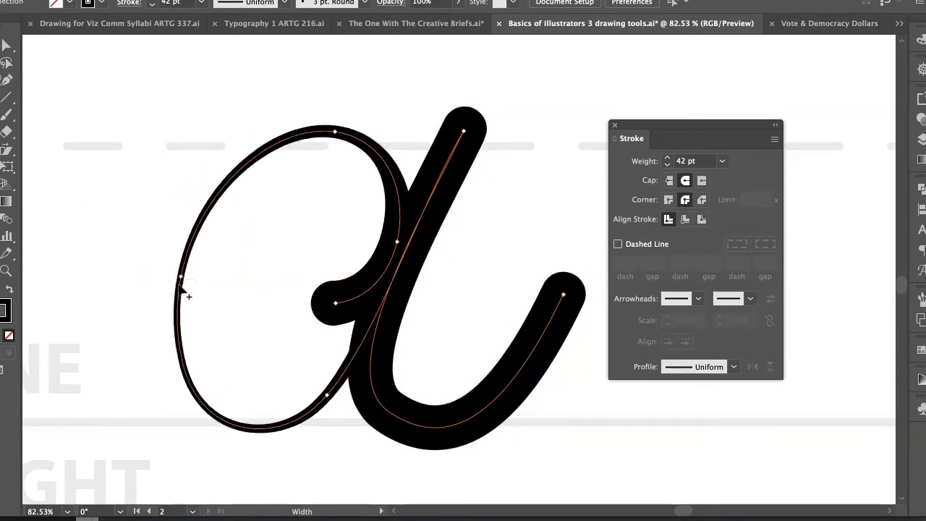
pyautogui.hotkey('ctrl', 'z')
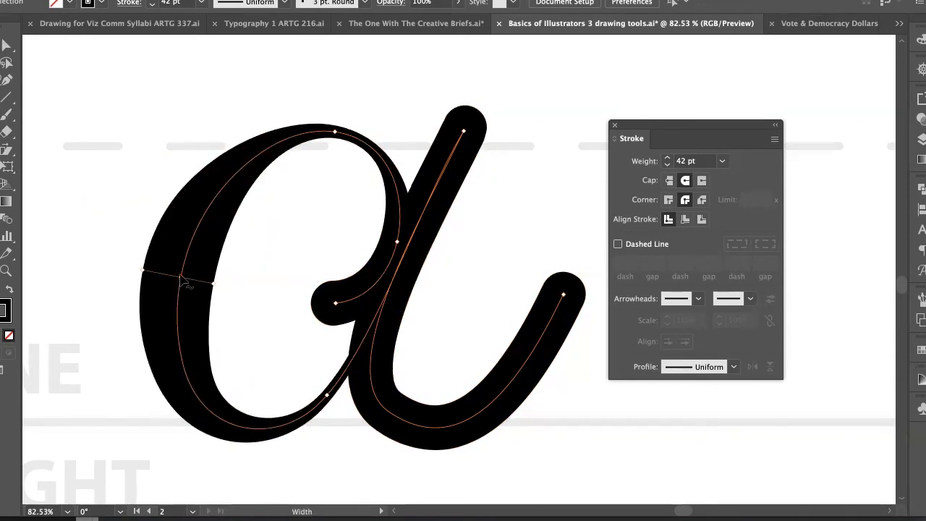
pyautogui.moveTo(187, 285)
pyautogui.mouseDown()
pyautogui.moveTo(185, 259)
pyautogui.moveTo(185, 339)
pyautogui.moveTo(190, 273)
pyautogui.moveTo(184, 302)
pyautogui.mouseUp()
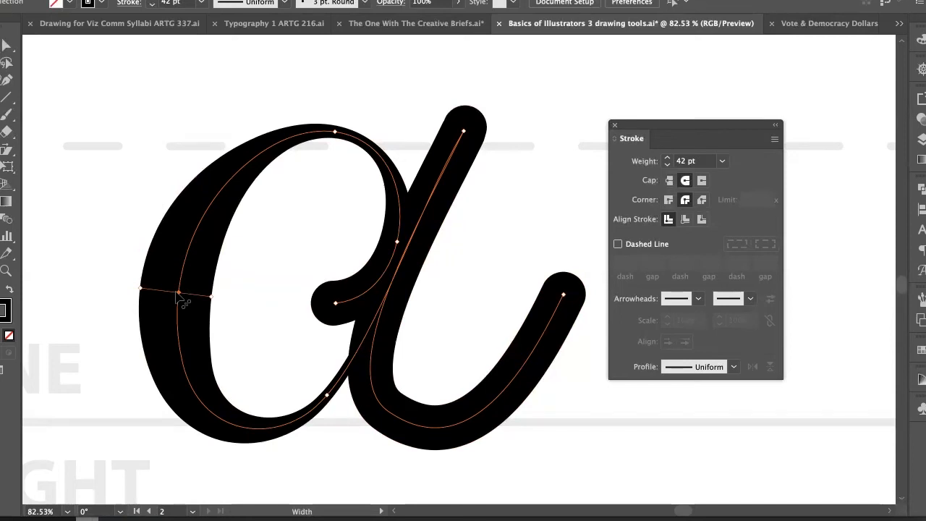
# Delete the width points on the bowl's left side, top, right side and lower right
pyautogui.moveTo(176, 294)
pyautogui.mouseDown()
pyautogui.moveTo(184, 298)
pyautogui.moveTo(182, 273)
pyautogui.mouseUp()
pyautogui.press('Delete')
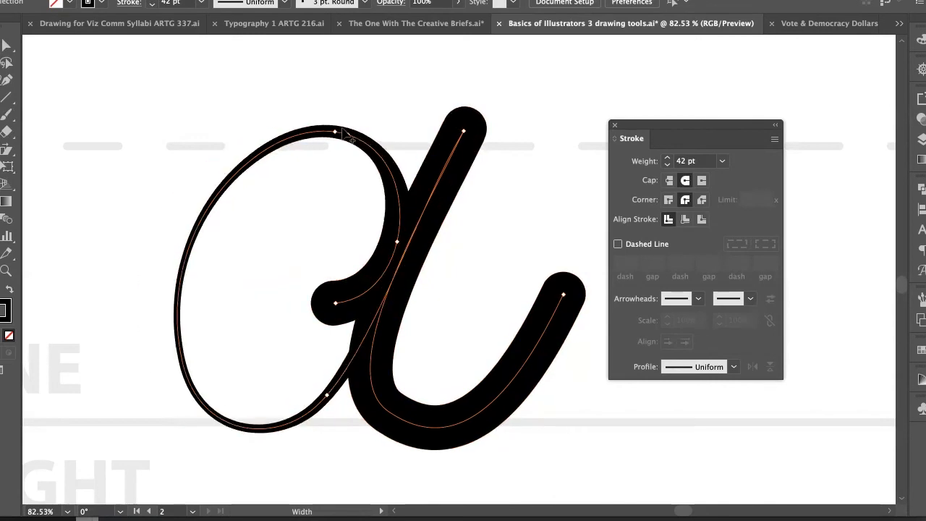
pyautogui.click(334, 132)
pyautogui.press('Delete')
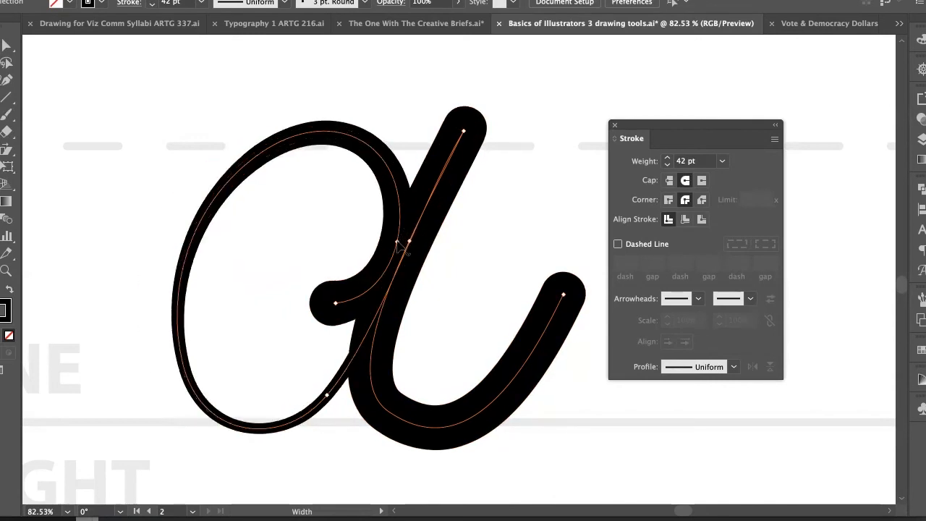
pyautogui.click(397, 241)
pyautogui.press('Delete')
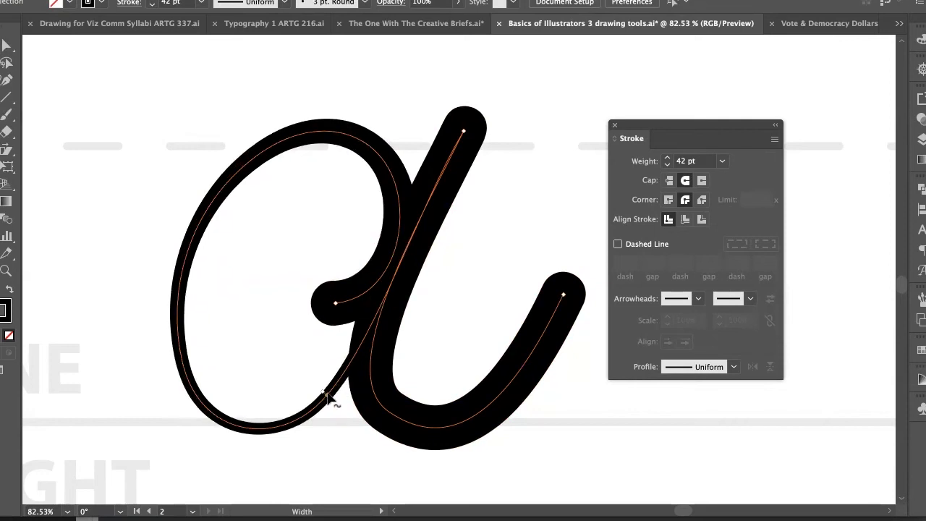
pyautogui.hotkey('ctrl', 'z')
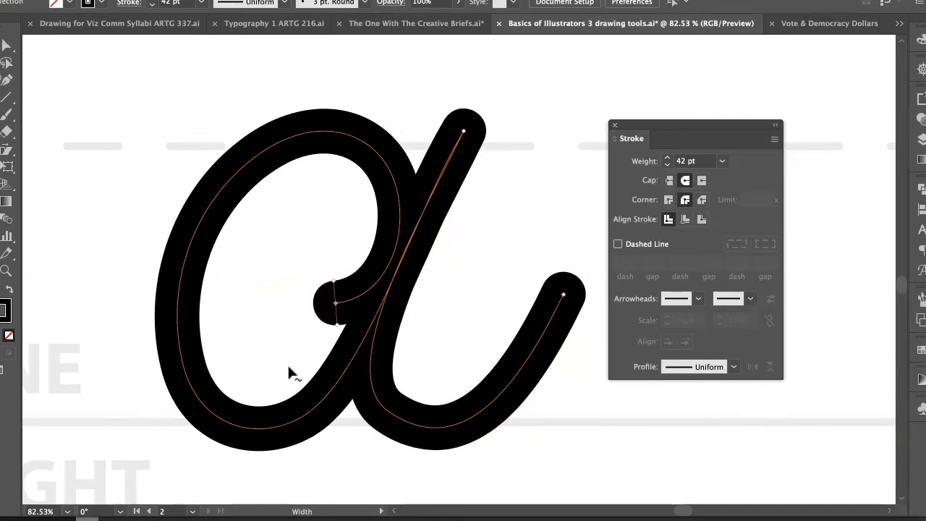
# Widen the stroke at the bowl's inner end and thin it at the bowl's upper right with the Width tool
pyautogui.hotkey('ctrl', 'shift', 'a')
pyautogui.moveTo(337, 292); pyautogui.dragTo(327, 302)
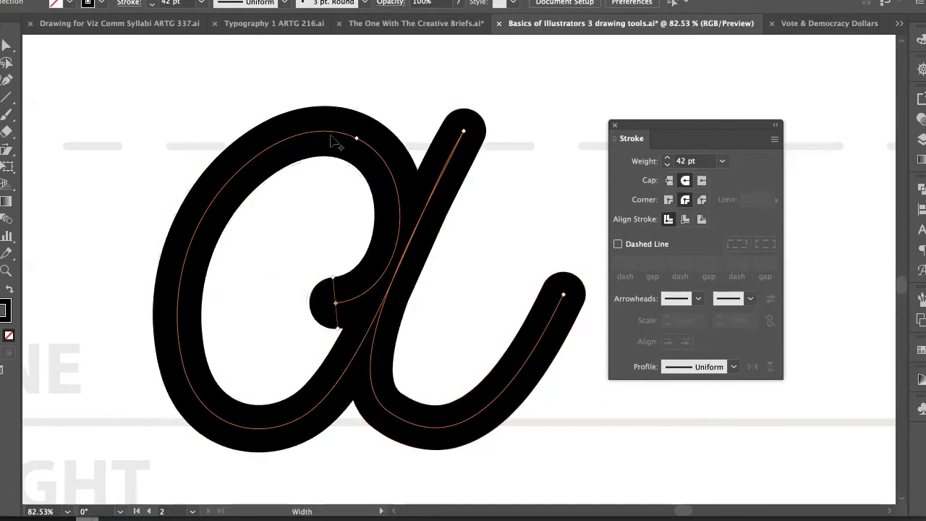
pyautogui.moveTo(327, 137); pyautogui.dragTo(391, 164)
# Thicken the stroke on the bowl's left side and give its lower right a moderately thinner width
pyautogui.moveTo(181, 296); pyautogui.dragTo(204, 299)
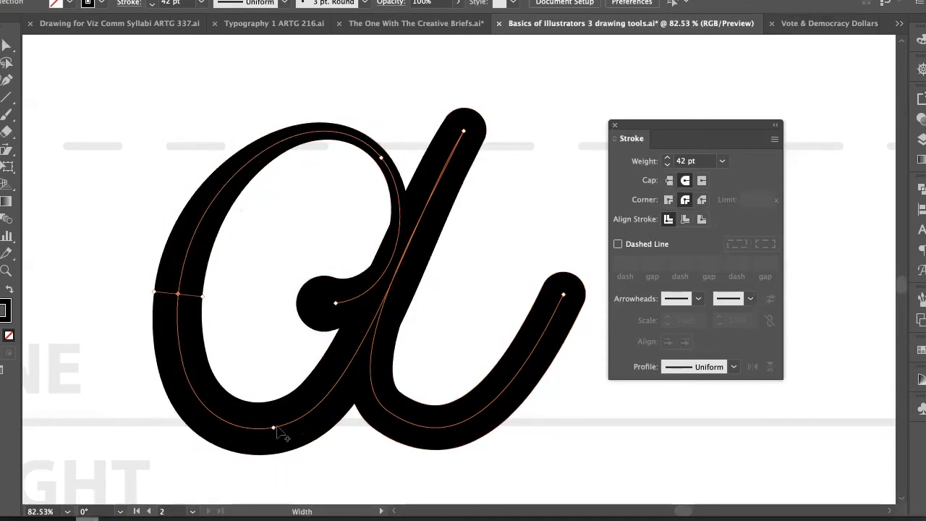
pyautogui.moveTo(306, 419); pyautogui.dragTo(312, 426)
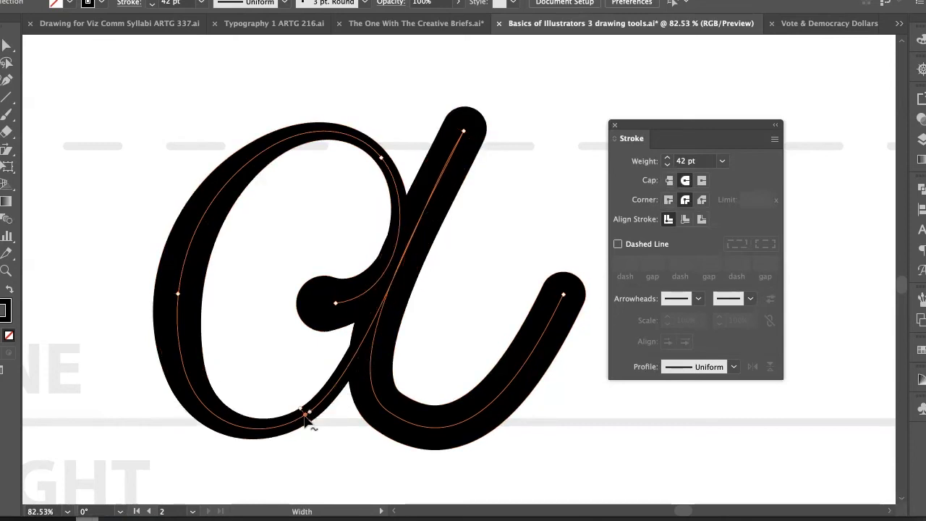
pyautogui.moveTo(301, 408); pyautogui.dragTo(298, 404)
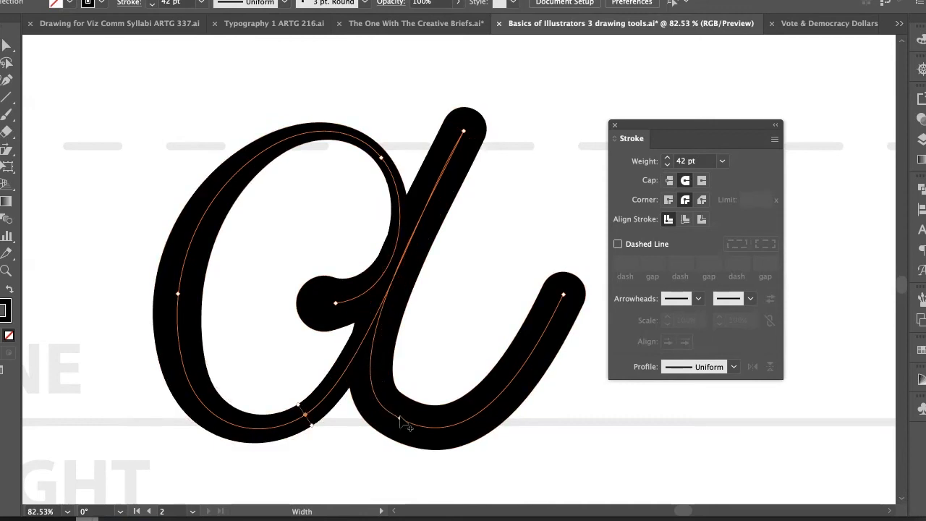
# Thin the stroke at the exit curve's lower right, and thicken the lower downstroke on both sides with its width point slid upward
pyautogui.moveTo(479, 413)
pyautogui.mouseDown()
pyautogui.moveTo(482, 421)
pyautogui.moveTo(478, 411)
pyautogui.mouseUp()
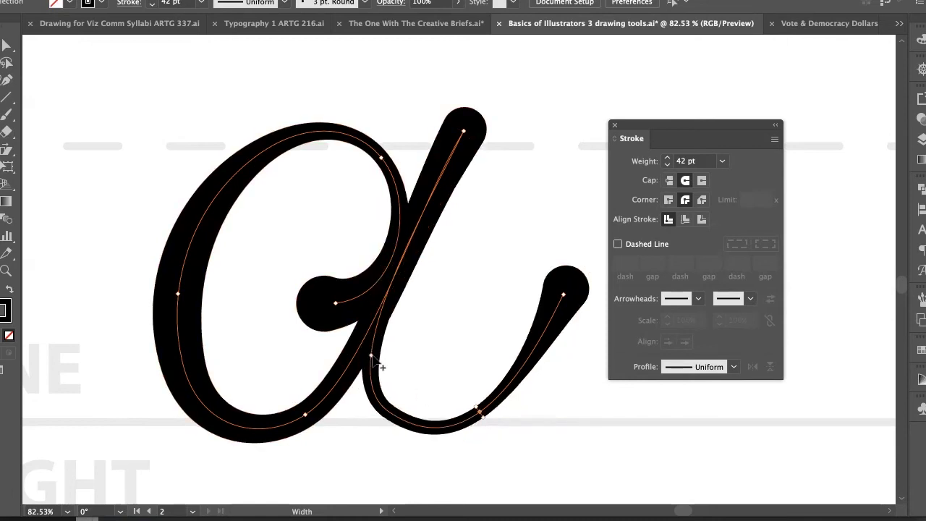
pyautogui.moveTo(371, 357); pyautogui.dragTo(397, 359)
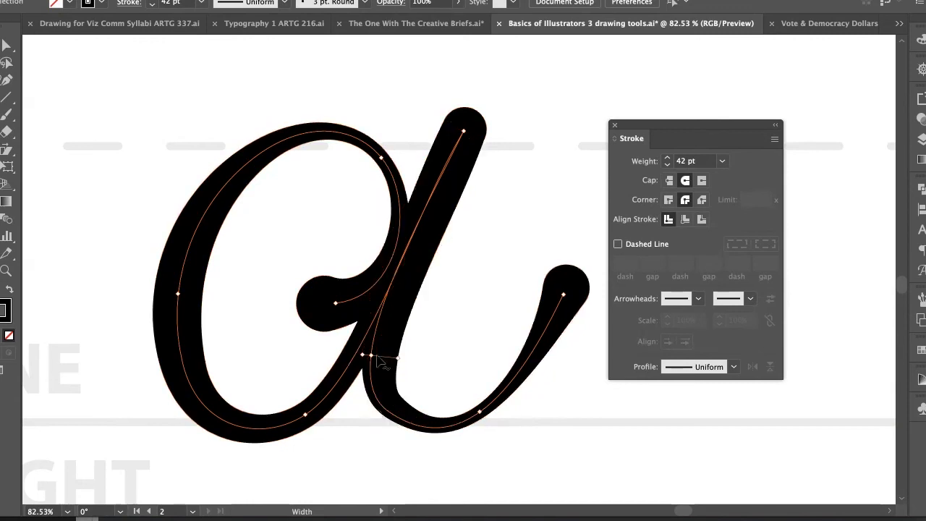
pyautogui.moveTo(376, 329)
pyautogui.mouseDown()
pyautogui.moveTo(378, 337)
pyautogui.moveTo(362, 340)
pyautogui.mouseUp()
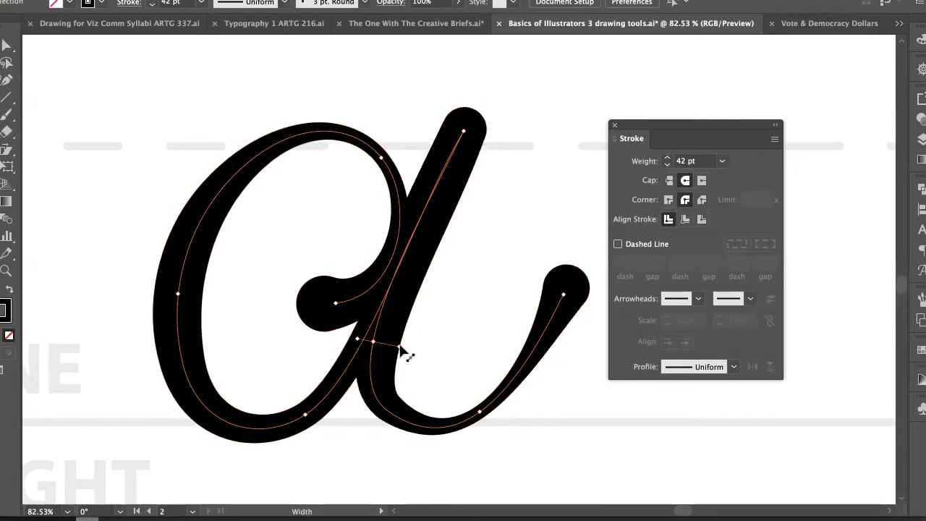
# Slide the exit curve's width point up toward its end and thicken the curved base of the exit stroke with the Width tool
pyautogui.moveTo(400, 346); pyautogui.dragTo(402, 347)
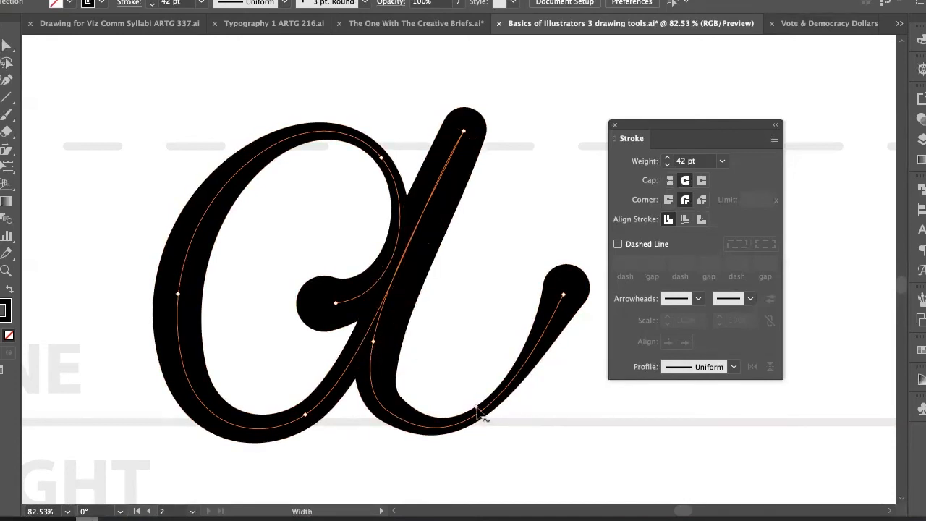
pyautogui.moveTo(476, 407)
pyautogui.mouseDown()
pyautogui.moveTo(470, 400)
pyautogui.moveTo(496, 407)
pyautogui.moveTo(507, 393)
pyautogui.moveTo(512, 400)
pyautogui.moveTo(510, 379)
pyautogui.mouseUp()
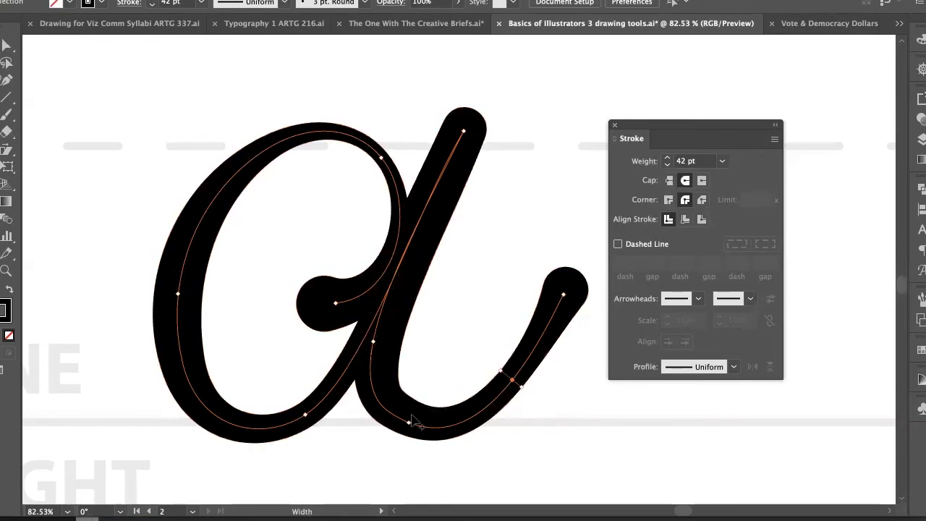
pyautogui.moveTo(410, 421)
pyautogui.mouseDown()
pyautogui.moveTo(417, 400)
pyautogui.moveTo(405, 434)
pyautogui.moveTo(437, 430)
pyautogui.mouseUp()
# Thicken the bowl's upper right and lower right for lower contrast, and slightly thin the right side of the lower downstroke
pyautogui.moveTo(378, 163)
pyautogui.mouseDown()
pyautogui.moveTo(372, 171)
pyautogui.moveTo(389, 152)
pyautogui.moveTo(367, 172)
pyautogui.mouseUp()
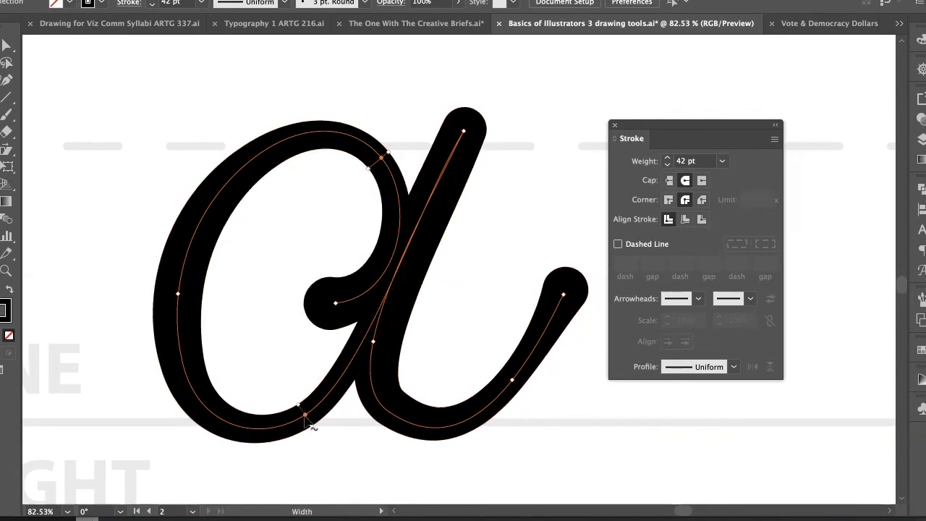
pyautogui.moveTo(298, 406); pyautogui.dragTo(311, 426)
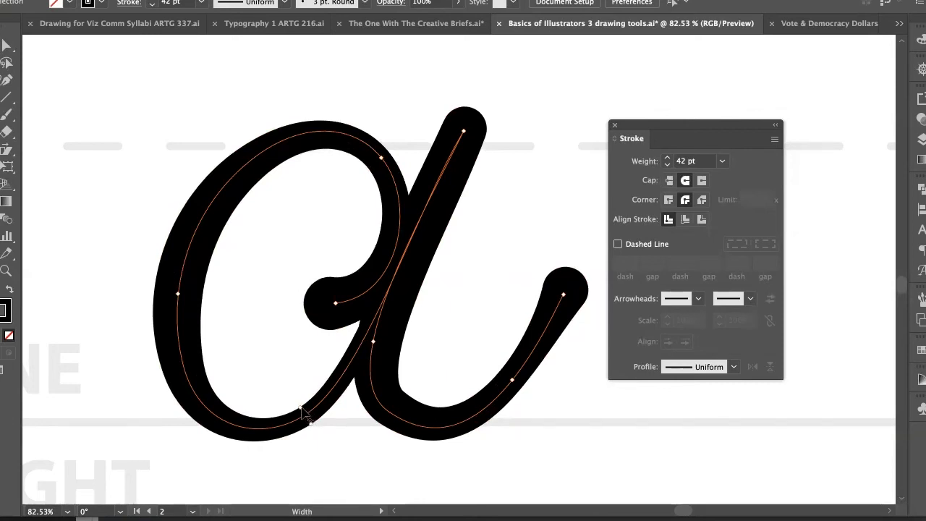
pyautogui.moveTo(300, 407); pyautogui.dragTo(313, 425)
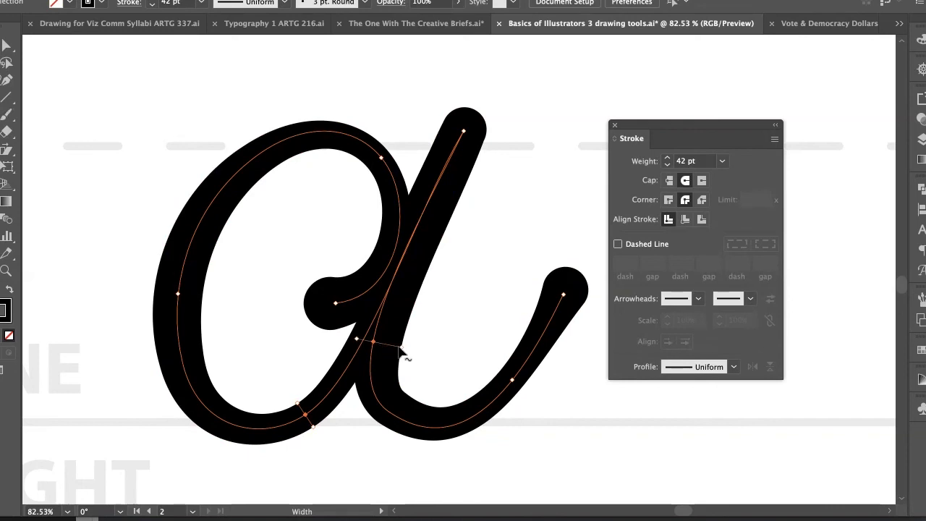
pyautogui.moveTo(401, 347); pyautogui.dragTo(395, 346)
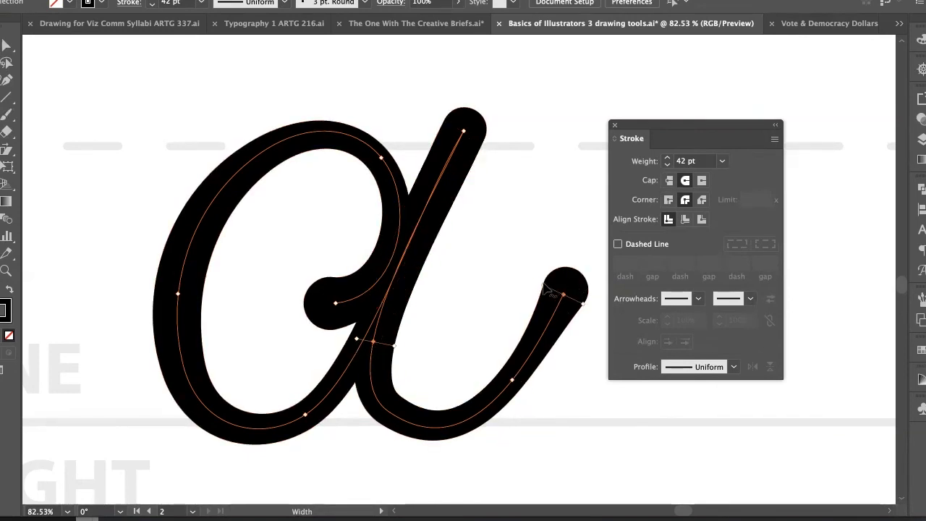
# Thin the exit stroke's rounded end, balance the width at its lower width point, and deselect the letter a
pyautogui.moveTo(544, 286)
pyautogui.mouseDown()
pyautogui.moveTo(580, 309)
pyautogui.moveTo(573, 299)
pyautogui.mouseUp()
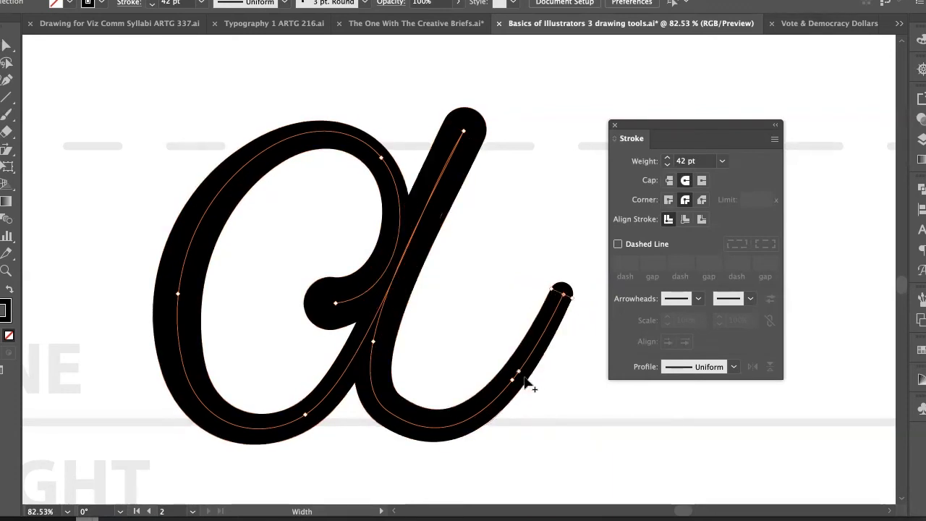
pyautogui.moveTo(502, 371); pyautogui.dragTo(521, 385)
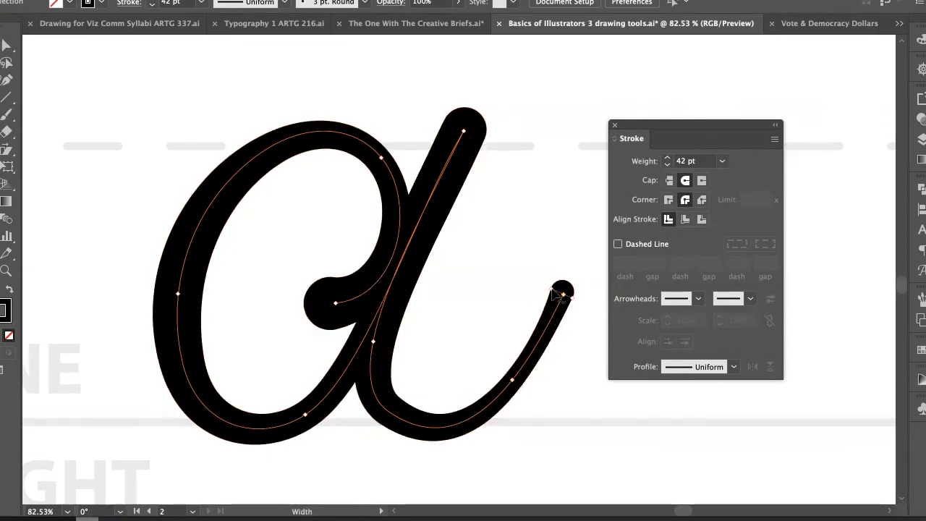
pyautogui.moveTo(551, 289); pyautogui.dragTo(572, 298)
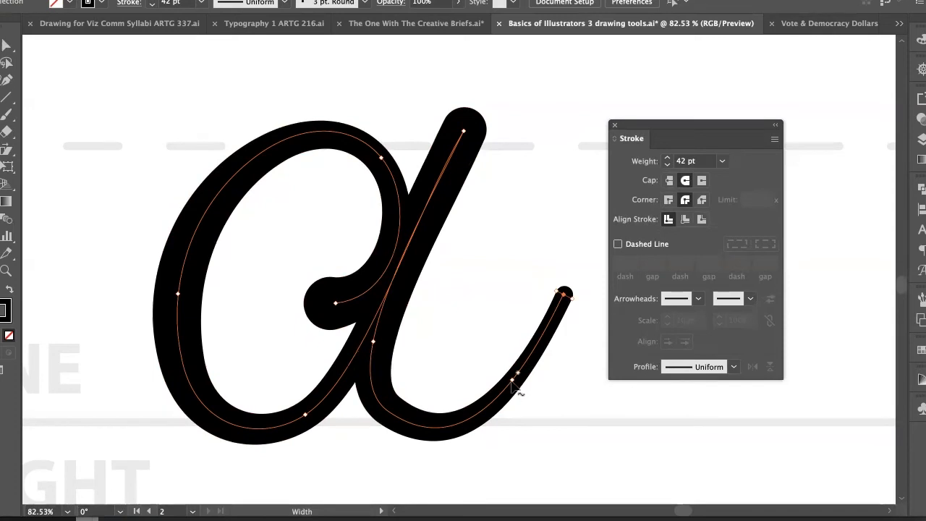
pyautogui.moveTo(507, 378); pyautogui.dragTo(523, 389)
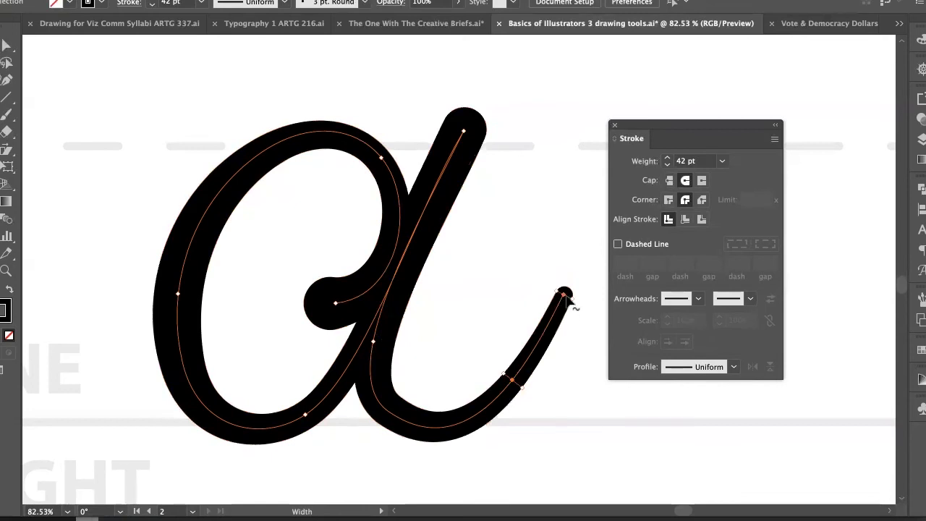
pyautogui.press('v')
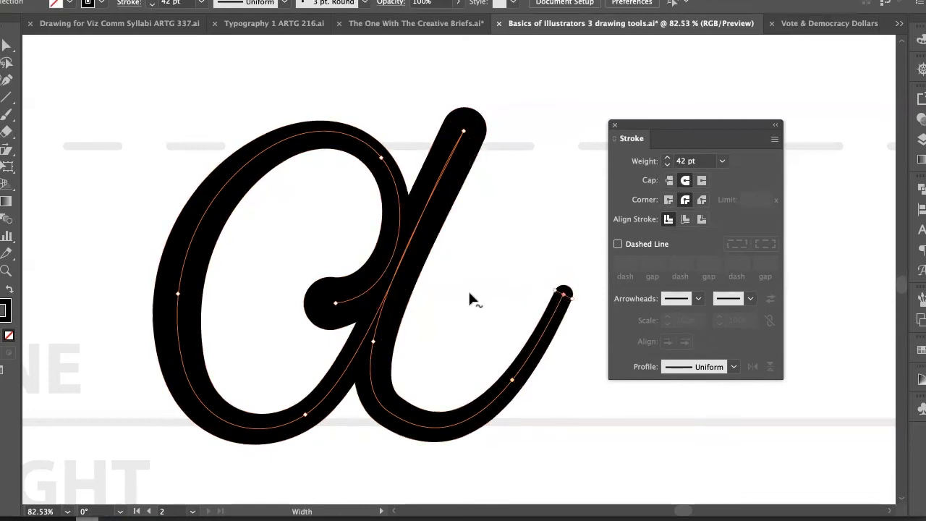
pyautogui.click(469, 297)
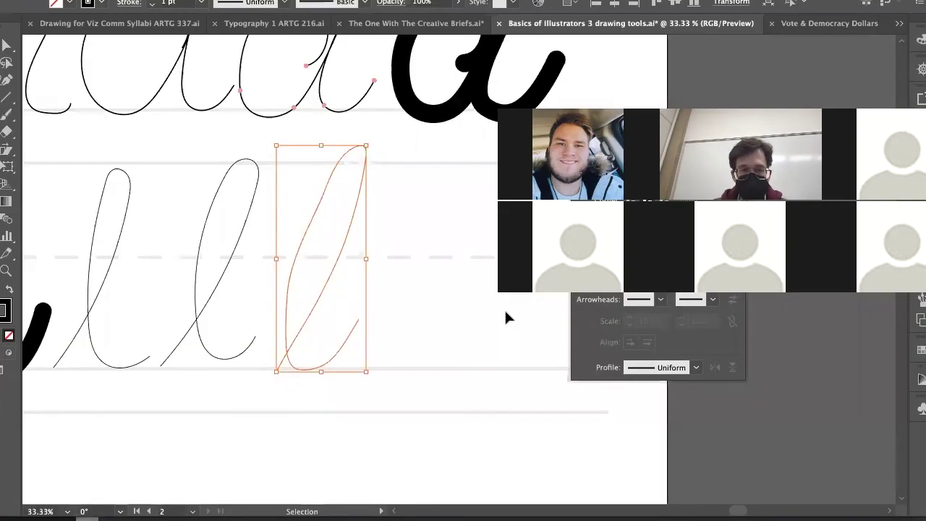
# In the free space beside the last l, draw a new l's upstroke with the Pen tool from many straight, closely spaced points
pyautogui.moveTo(505, 313); pyautogui.dragTo(372, 312)
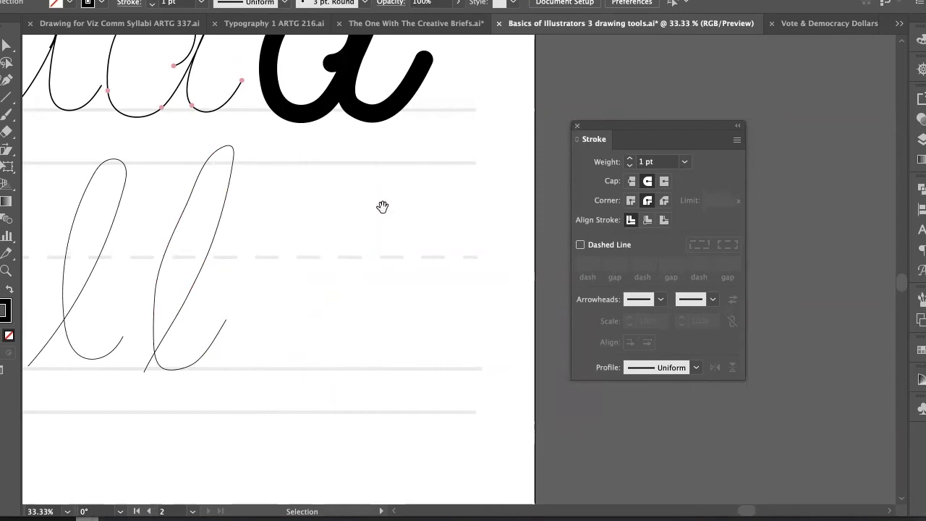
pyautogui.moveTo(277, 306); pyautogui.dragTo(306, 296)
pyautogui.press('p')
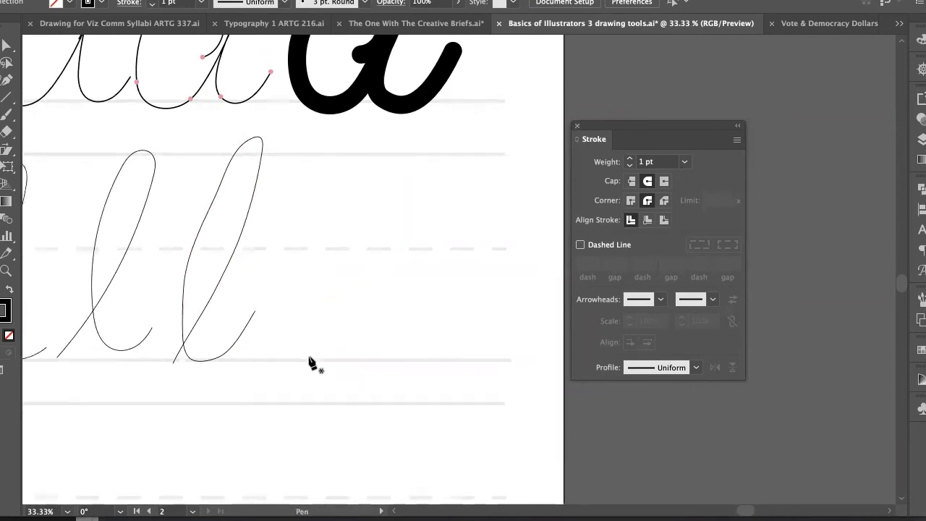
pyautogui.click(309, 356)
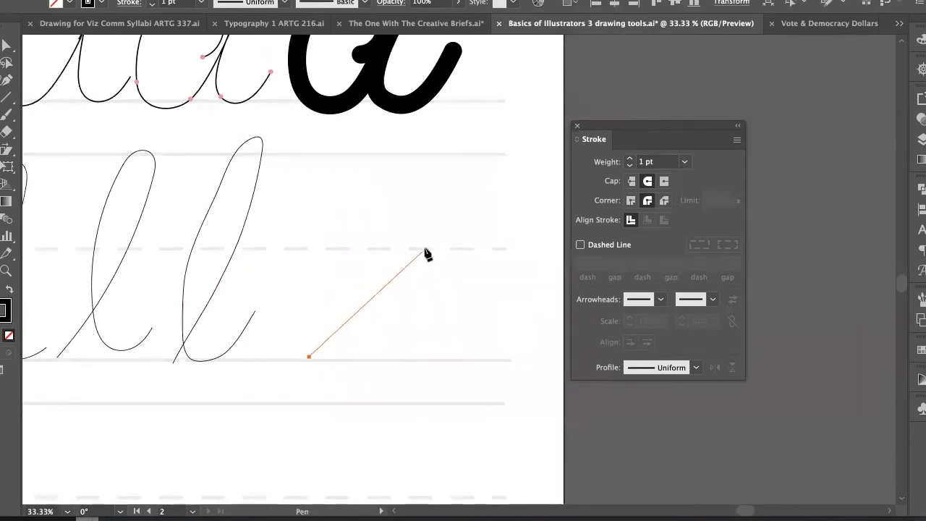
pyautogui.click(469, 150)
pyautogui.click(321, 350)
pyautogui.click(346, 327)
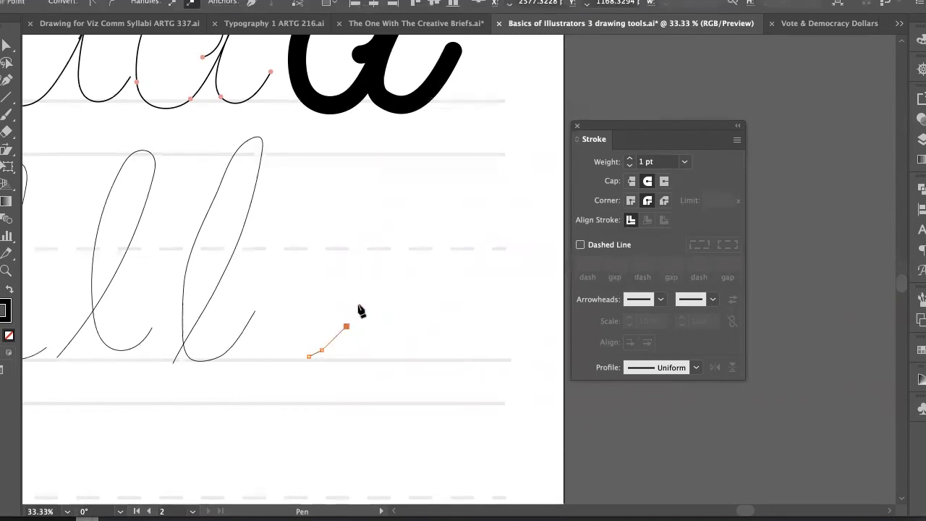
pyautogui.click(363, 297)
pyautogui.click(376, 262)
pyautogui.click(386, 223)
pyautogui.click(388, 182)
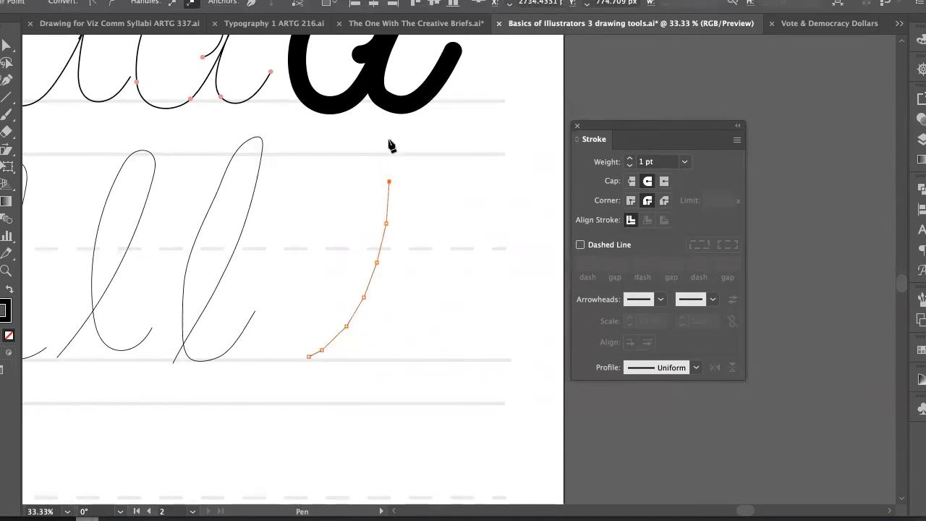
pyautogui.click(388, 139)
# Continue the straight-segment l around its top, down the left side and along the baseline, and select the path to show its anchors
pyautogui.click(369, 136)
pyautogui.click(340, 162)
pyautogui.click(316, 215)
pyautogui.click(317, 284)
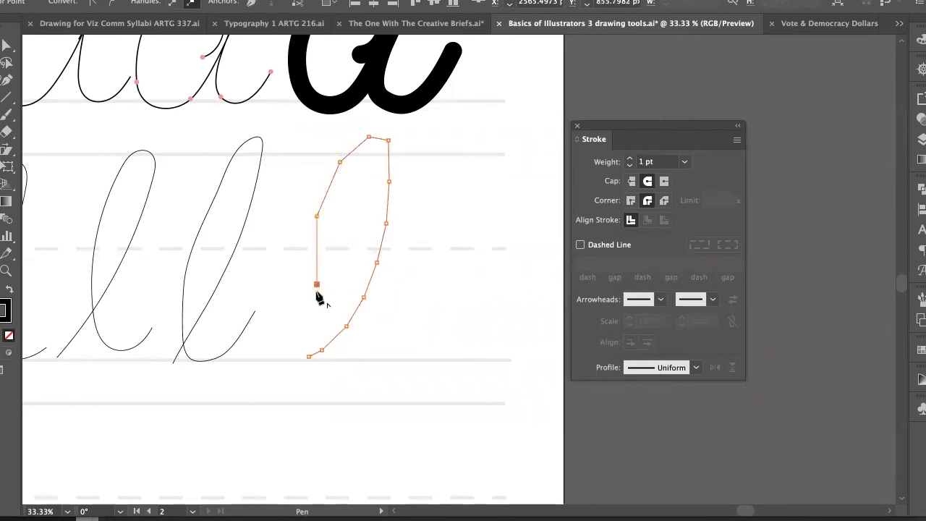
pyautogui.click(324, 323)
pyautogui.click(347, 346)
pyautogui.click(379, 354)
pyautogui.click(410, 351)
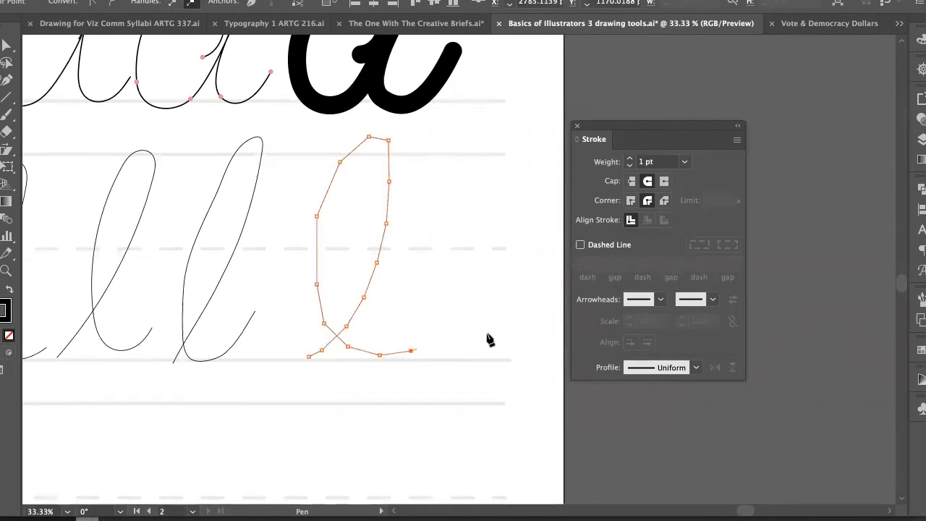
pyautogui.press('v')
pyautogui.click(450, 313)
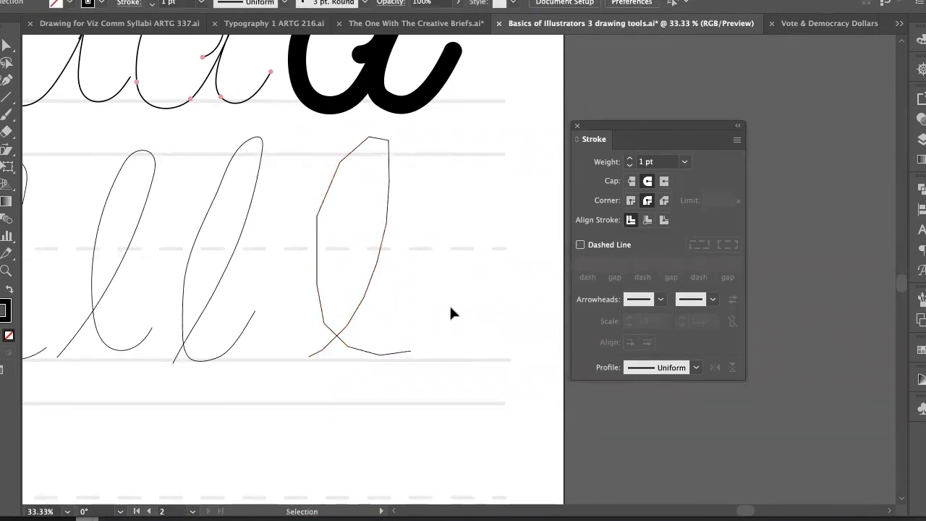
pyautogui.press('a')
pyautogui.click(370, 279)
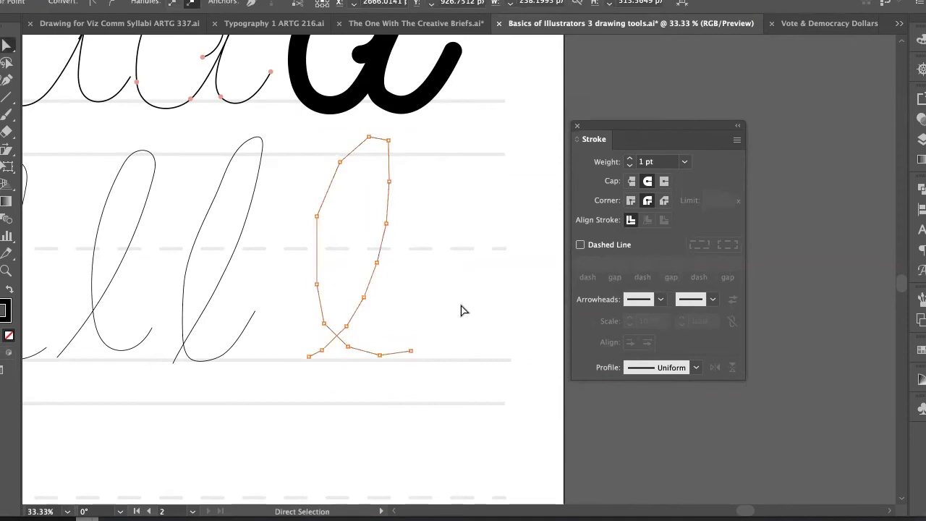
# Undo the many-point l path back to its starting anchor
pyautogui.press('v')
pyautogui.hotkey('ctrl', 'z')
pyautogui.hotkey('ctrl', 'z')
pyautogui.hotkey('ctrl', 'z')
pyautogui.hotkey('ctrl', 'z')
pyautogui.hotkey('ctrl', 'z')
pyautogui.hotkey('ctrl', 'z')
pyautogui.hotkey('ctrl', 'z')
pyautogui.hotkey('ctrl', 'z')
pyautogui.hotkey('ctrl', 'z')
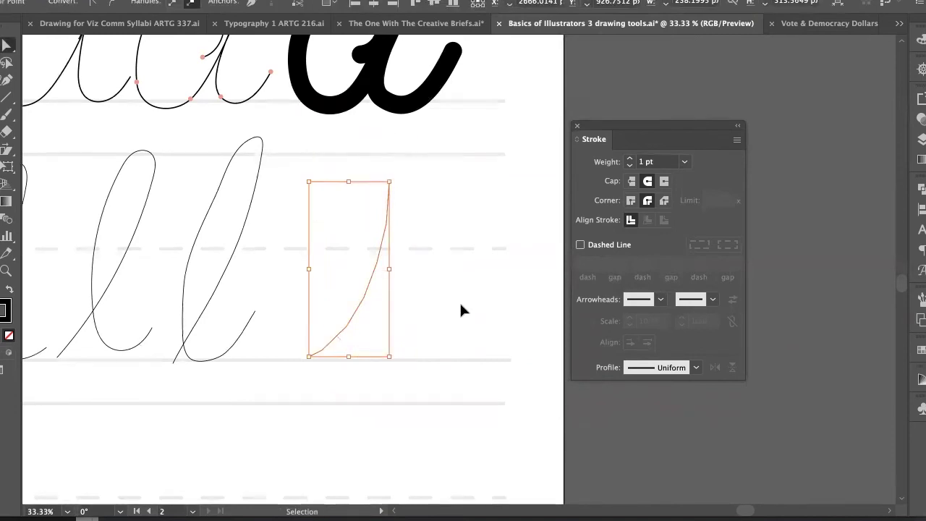
pyautogui.hotkey('ctrl', 'z')
pyautogui.hotkey('ctrl', 'z')
pyautogui.hotkey('ctrl', 'z')
pyautogui.hotkey('ctrl', 'z')
pyautogui.hotkey('ctrl', 'z')
pyautogui.press('a')
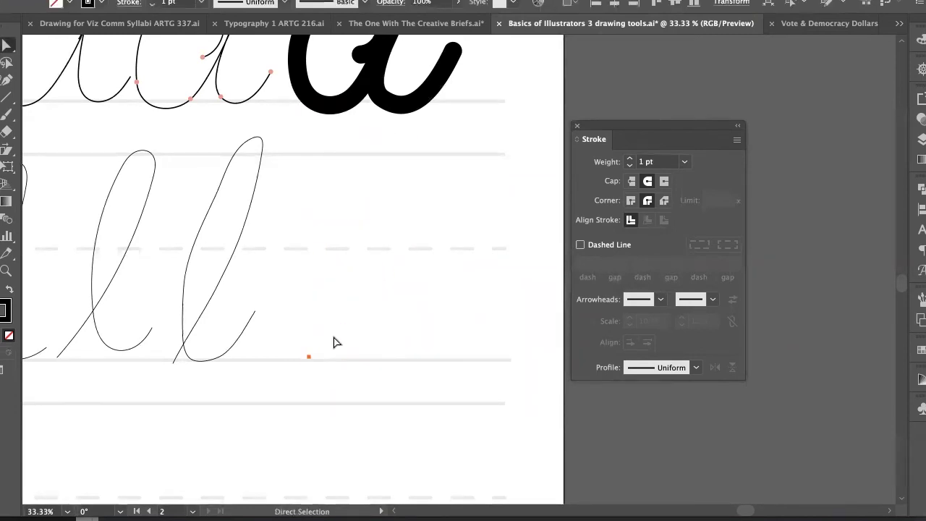
# Draw a looped cursive l with the Pen tool using few anchors: baseline start, smooth top, smooth baseline turn and raised exit end
pyautogui.press('p')
pyautogui.click(309, 356)
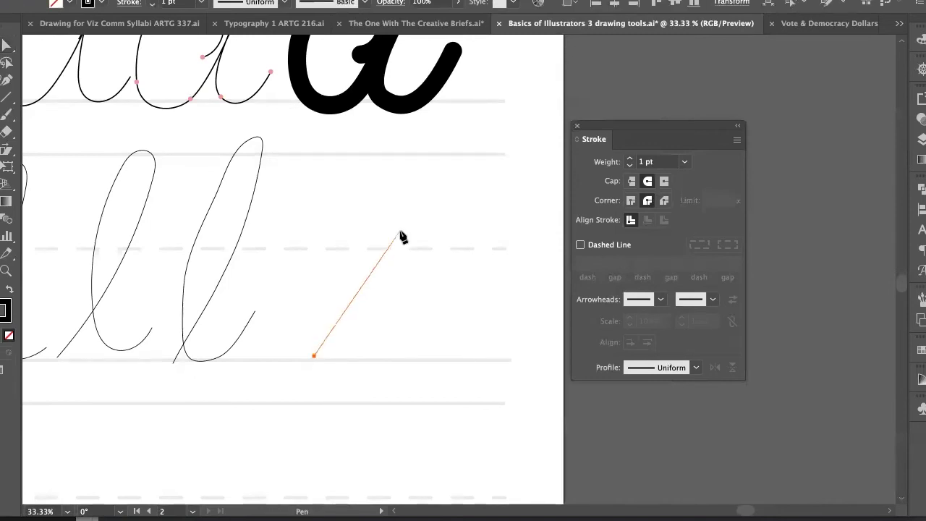
pyautogui.moveTo(379, 149); pyautogui.dragTo(329, 70)
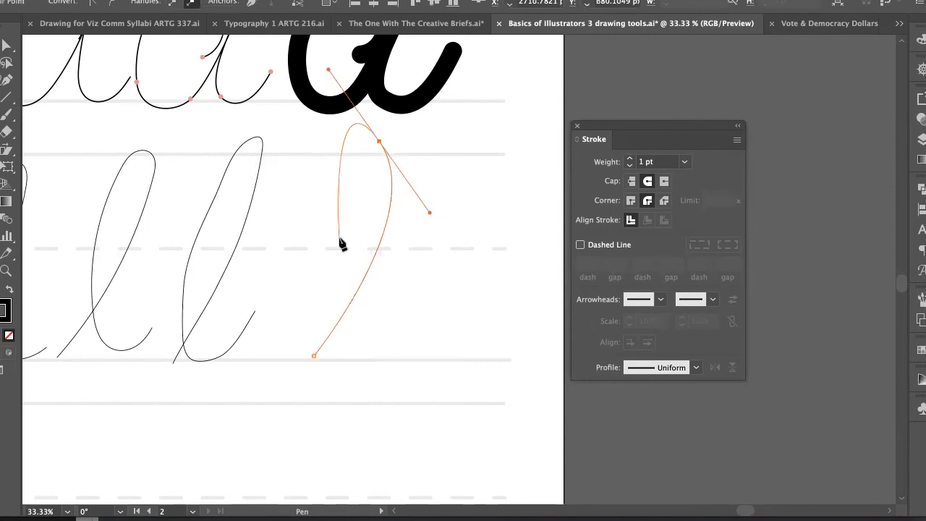
pyautogui.click(359, 358)
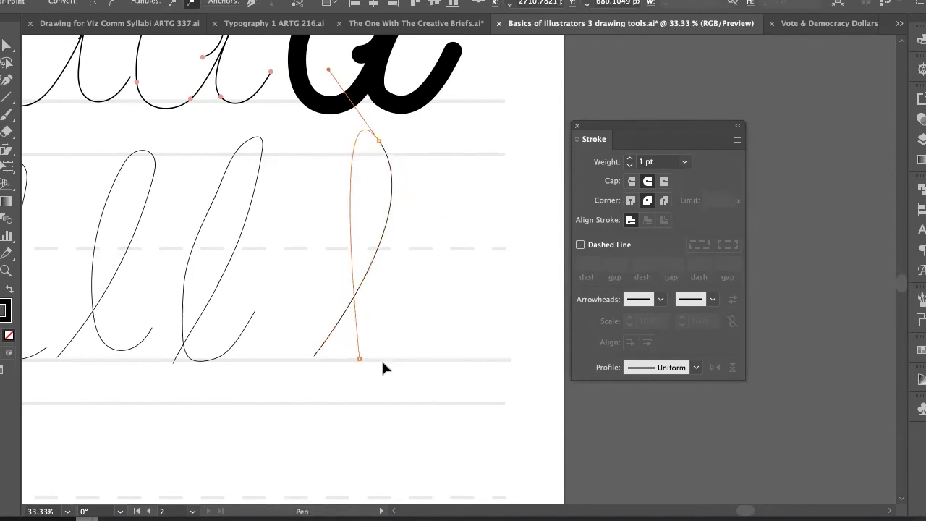
pyautogui.moveTo(382, 361); pyautogui.dragTo(454, 363)
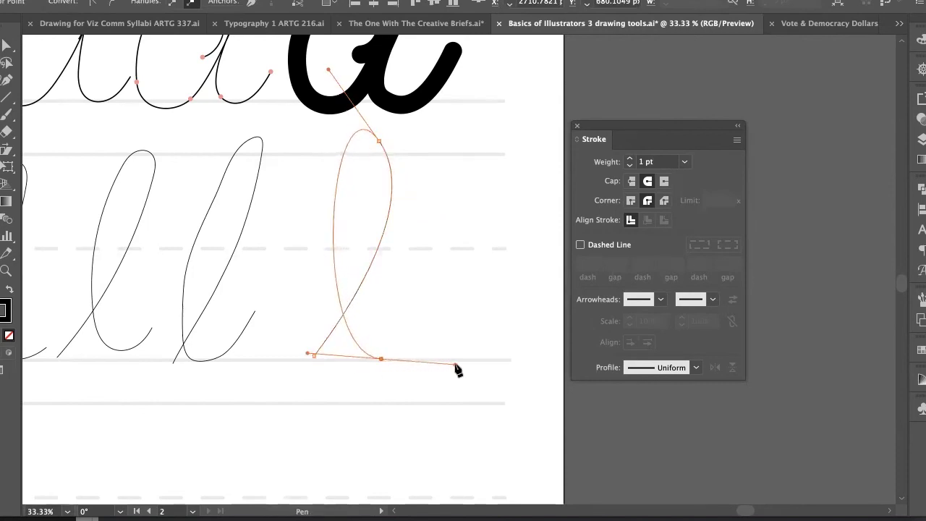
pyautogui.click(446, 280)
pyautogui.press('v')
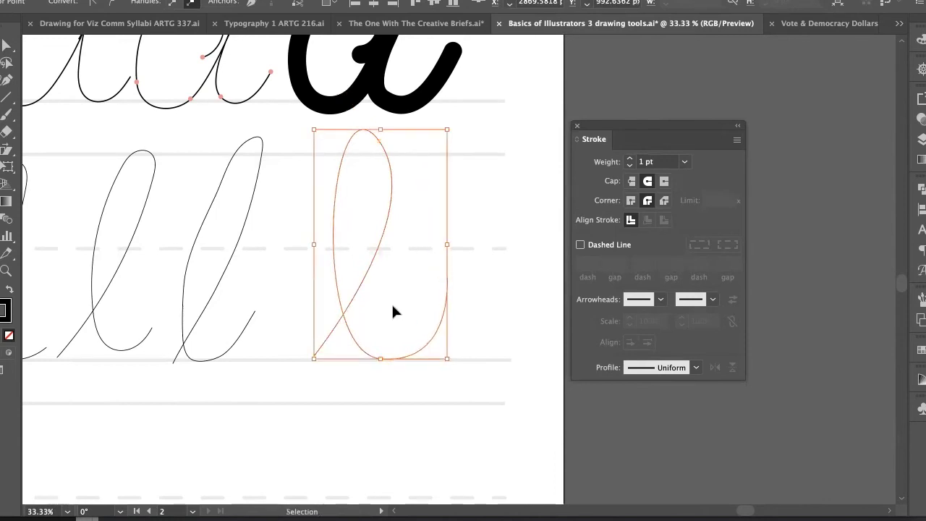
# Narrow the l's loop by lowering its top anchor and steepening the handle, shift the baseline anchor left, and lower the exit end outward
pyautogui.press('a')
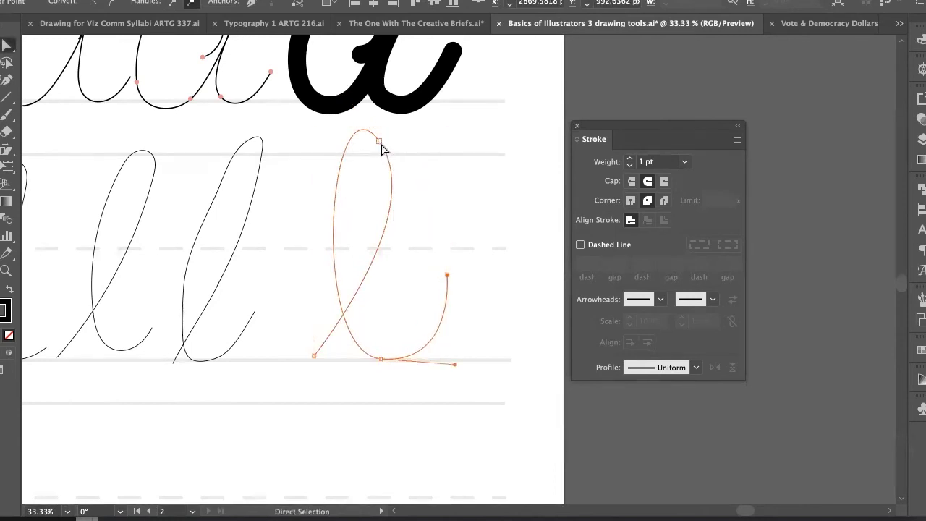
pyautogui.click(380, 142)
pyautogui.moveTo(432, 212); pyautogui.dragTo(382, 248)
pyautogui.click(380, 357)
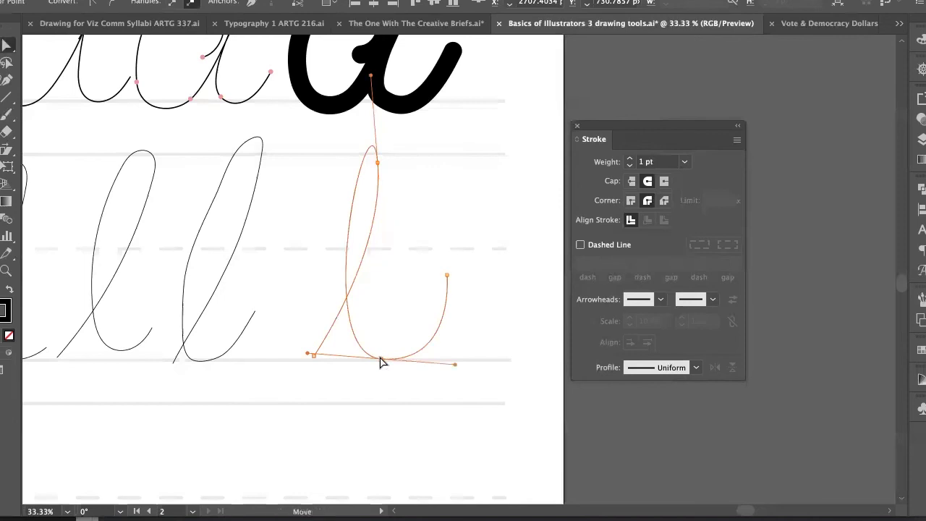
pyautogui.moveTo(380, 358); pyautogui.dragTo(358, 358)
pyautogui.moveTo(446, 275)
pyautogui.mouseDown()
pyautogui.moveTo(428, 288)
pyautogui.moveTo(453, 288)
pyautogui.mouseUp()
# Refine the l's loop by adjusting the top anchor's position and handles, lengthening the lower handle, and move the entry point slightly left
pyautogui.click(377, 162)
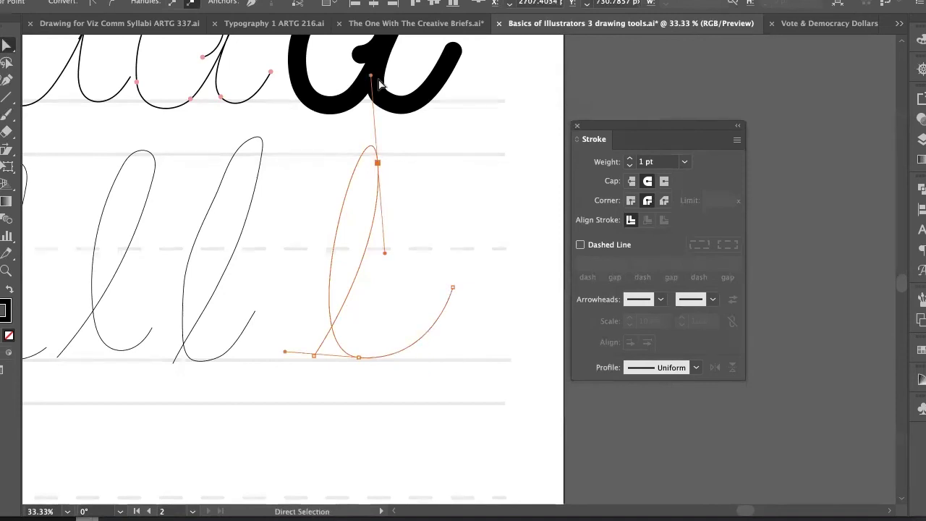
pyautogui.moveTo(372, 77); pyautogui.dragTo(363, 71)
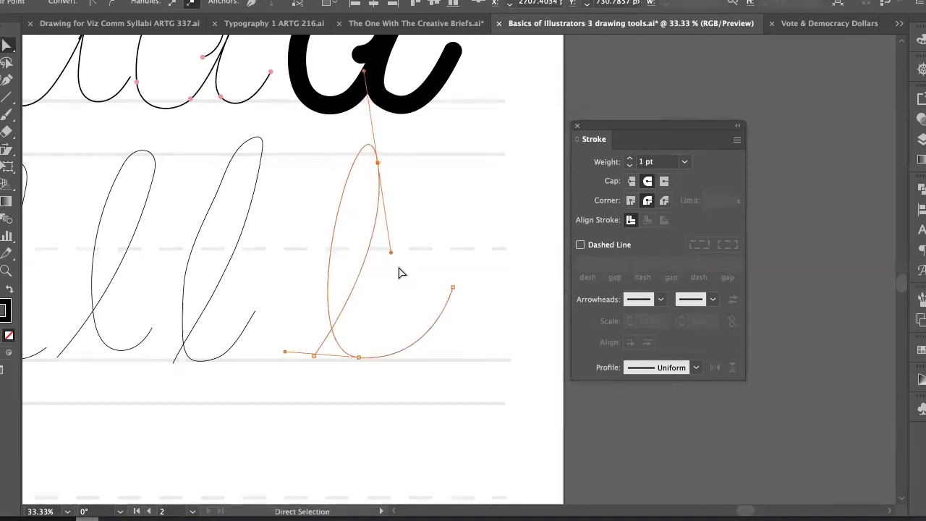
pyautogui.moveTo(392, 258); pyautogui.dragTo(376, 263)
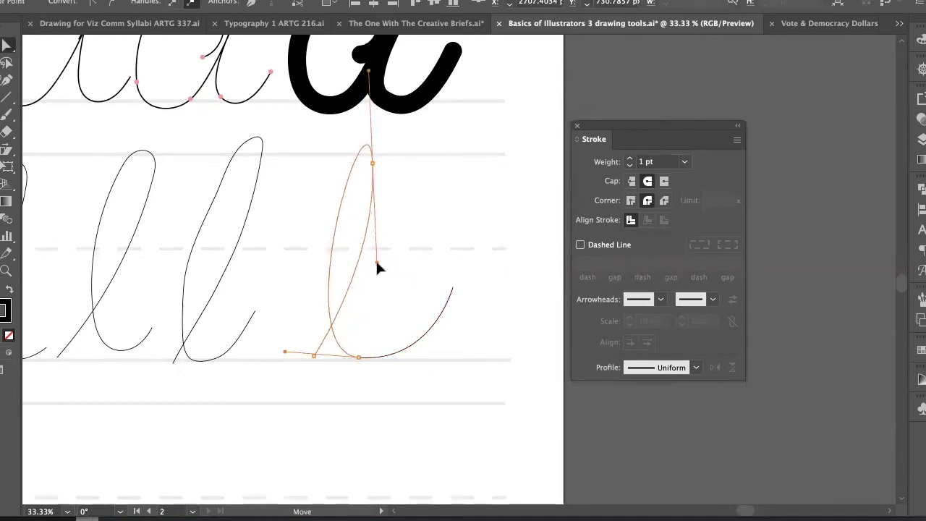
pyautogui.moveTo(313, 356); pyautogui.dragTo(302, 357)
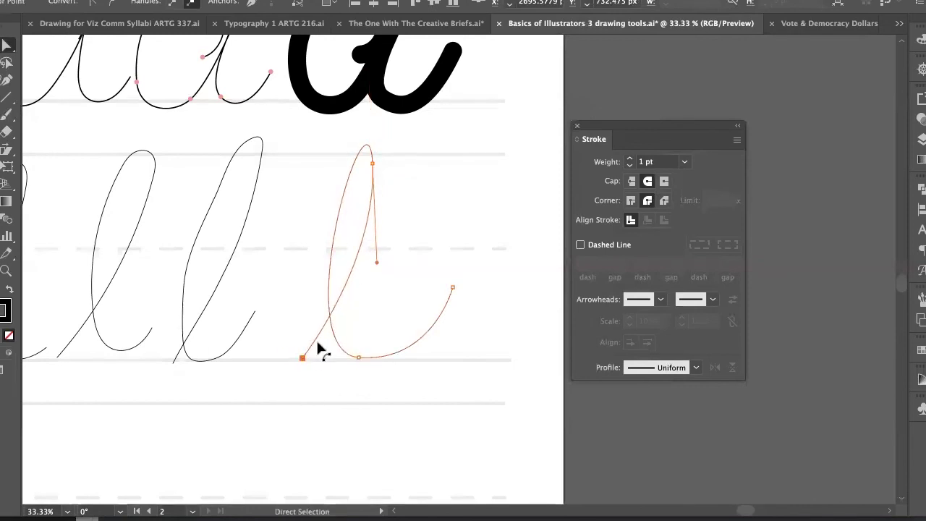
pyautogui.moveTo(375, 261); pyautogui.dragTo(374, 283)
pyautogui.keyDown('super'); pyautogui.click(402, 300); pyautogui.keyUp('super')
pyautogui.click(331, 290)
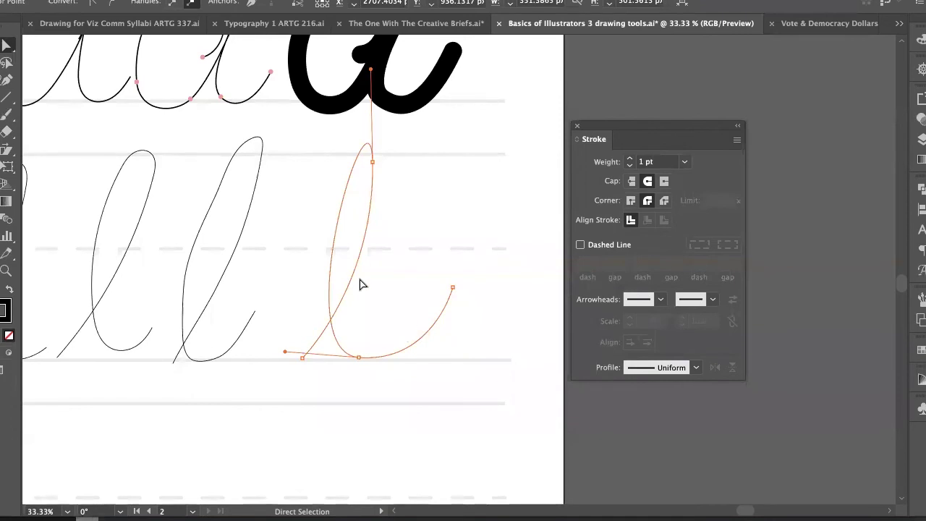
# Delete the unneeded anchor points from the third cursive l's loop, upstroke and baseline turn
pyautogui.click(238, 253)
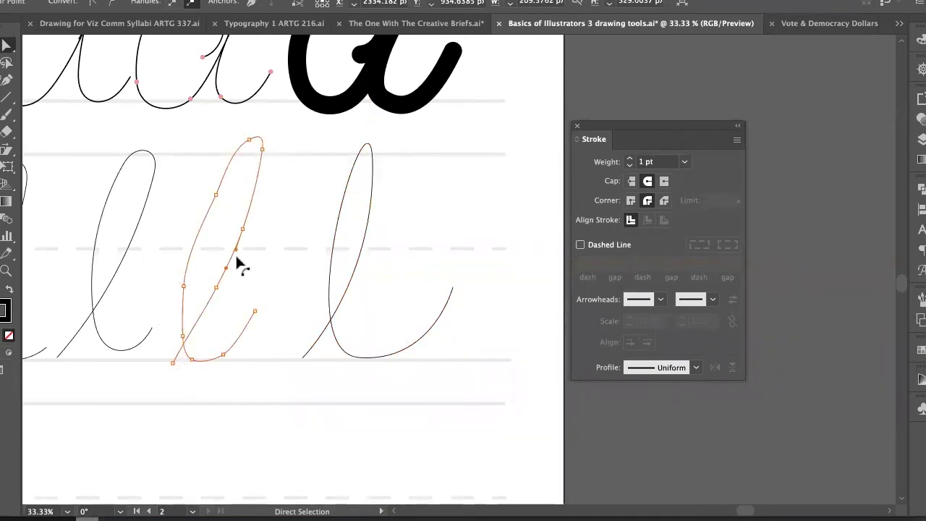
pyautogui.press('-')
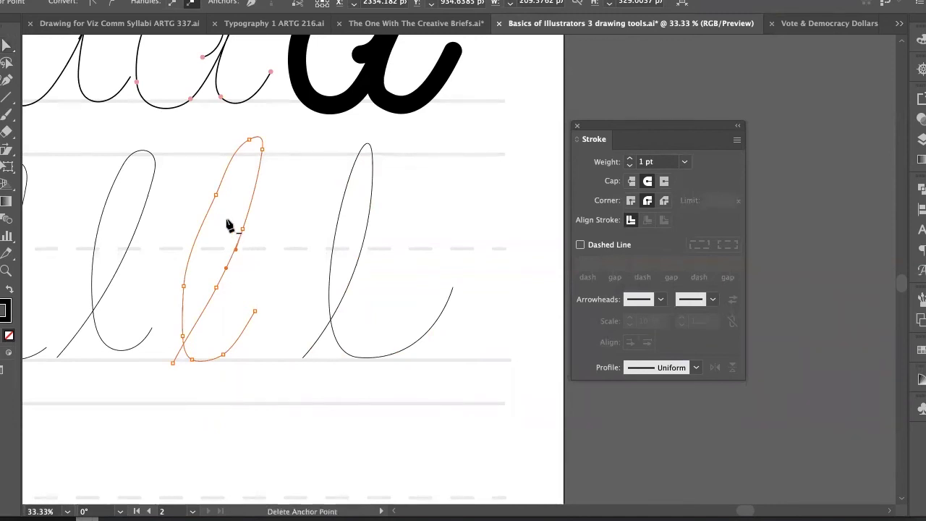
pyautogui.click(216, 196)
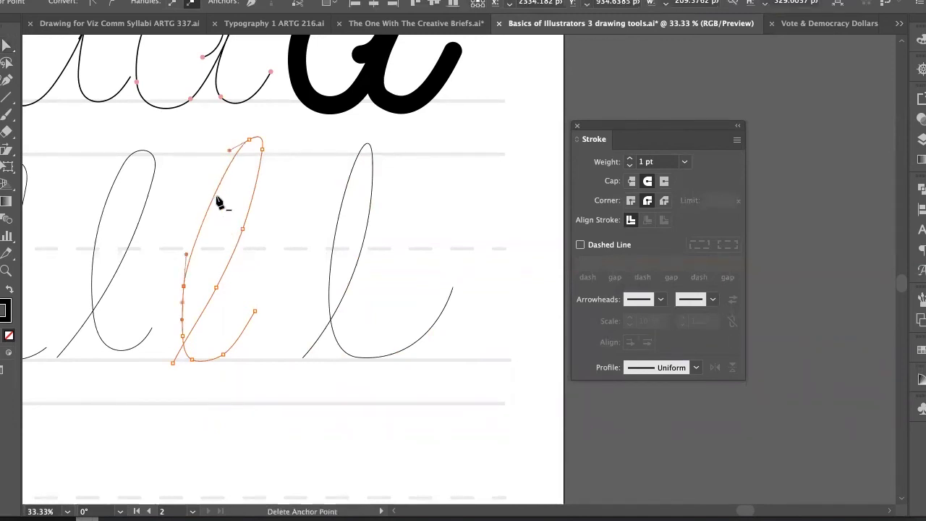
pyautogui.click(261, 150)
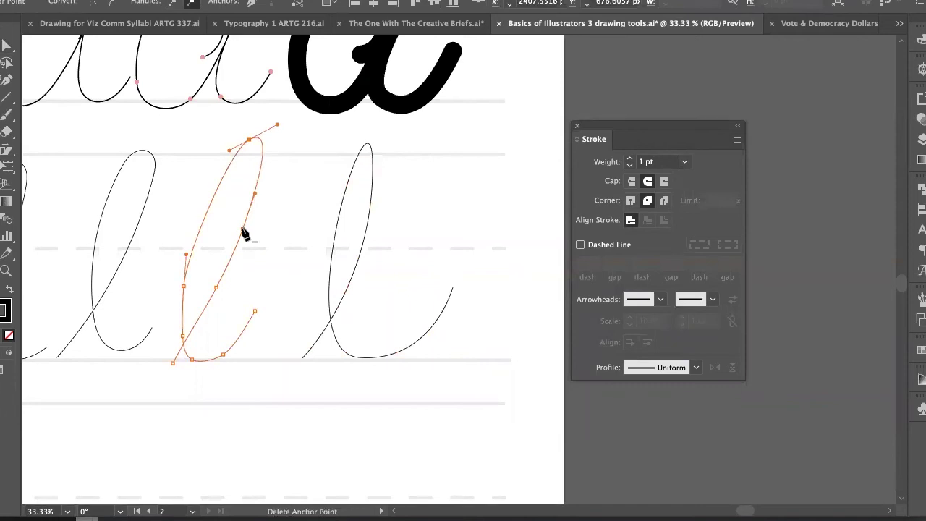
pyautogui.click(215, 287)
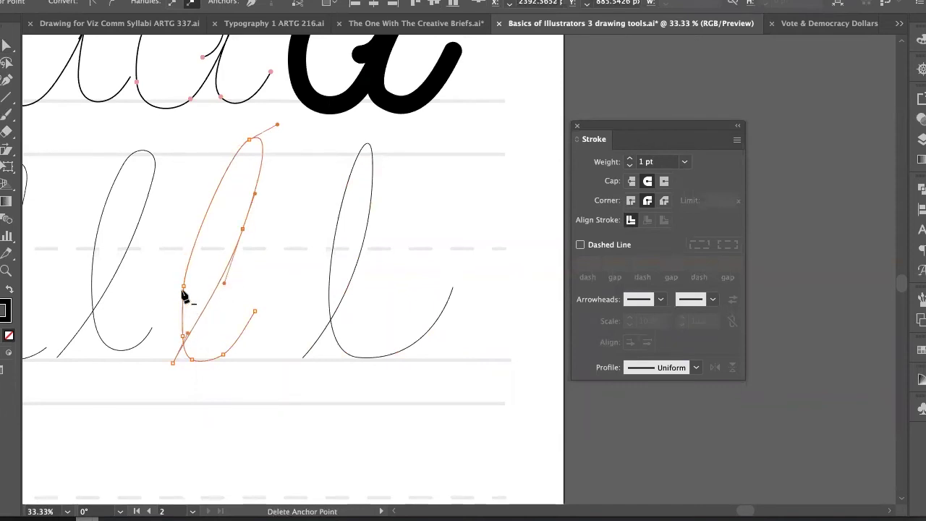
pyautogui.click(183, 287)
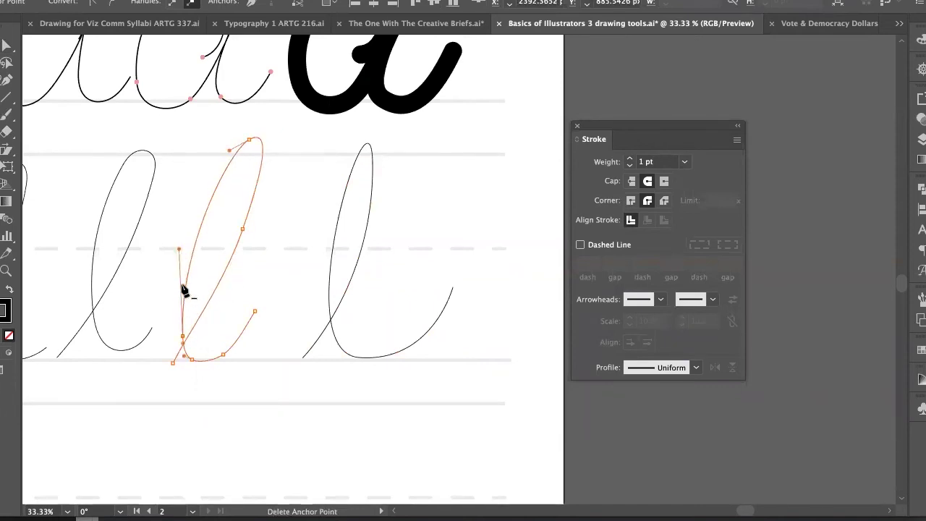
pyautogui.click(192, 360)
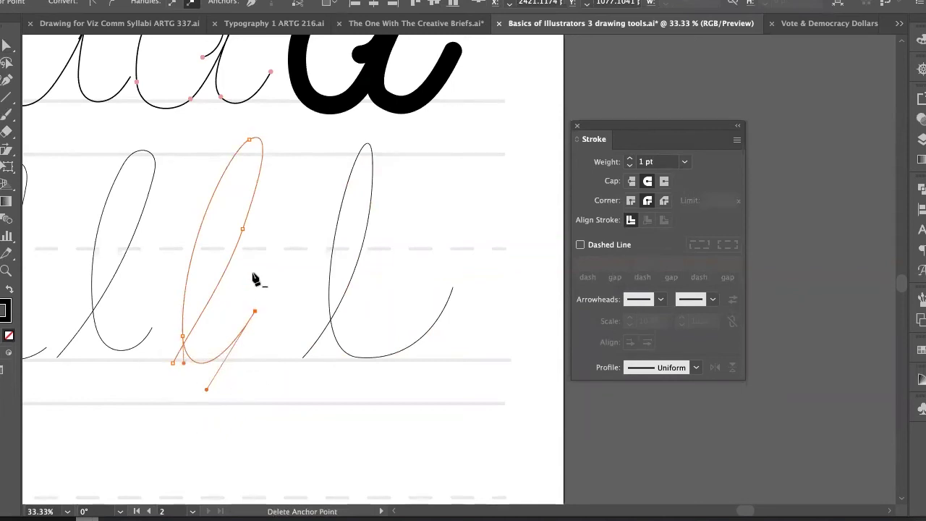
# Smooth the third l by adjusting its top and lower-left anchors and handles, and move the entry point slightly outward
pyautogui.press('v')
pyautogui.press('a')
pyautogui.click(242, 234)
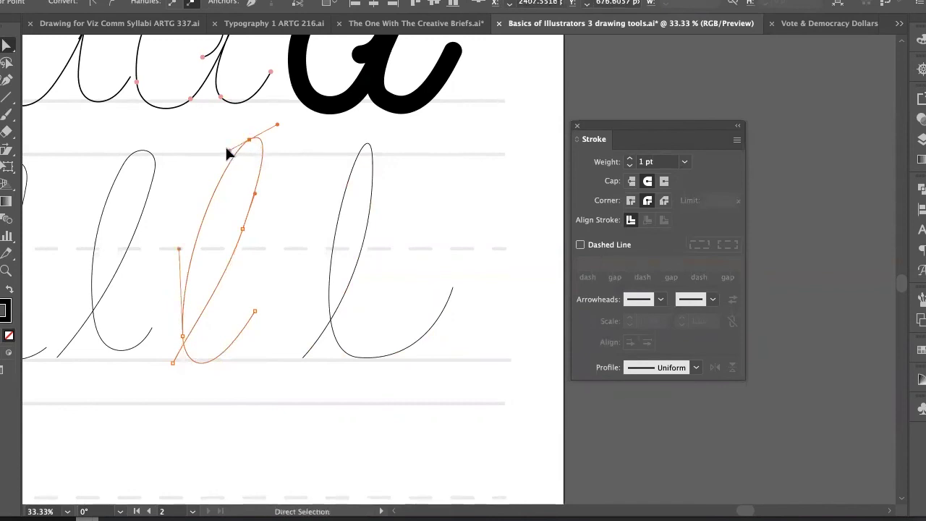
pyautogui.moveTo(228, 154); pyautogui.dragTo(222, 172)
pyautogui.moveTo(181, 252); pyautogui.dragTo(181, 261)
pyautogui.click(192, 359)
pyautogui.moveTo(183, 363); pyautogui.dragTo(193, 344)
pyautogui.click(173, 363)
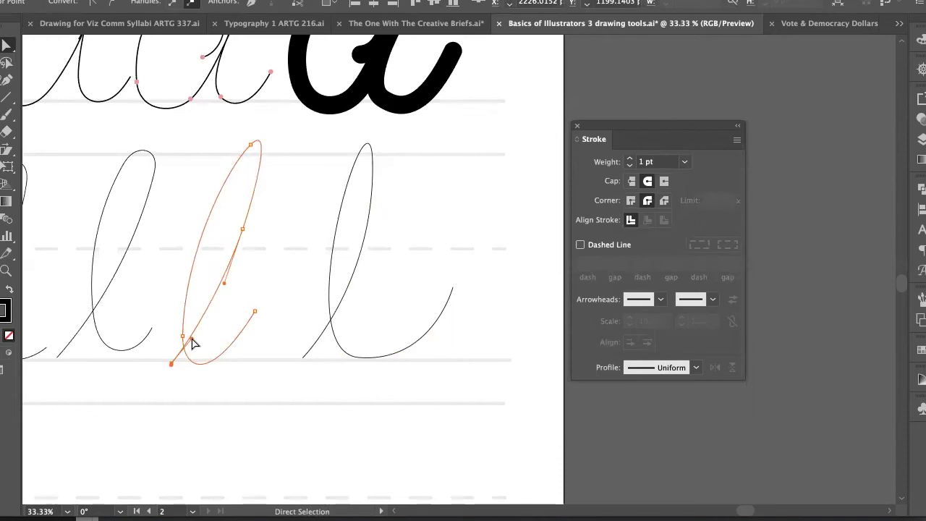
# Shorten the lower handle of the rightmost l's top anchor and lower the entry point just past the baseline
pyautogui.click(350, 294)
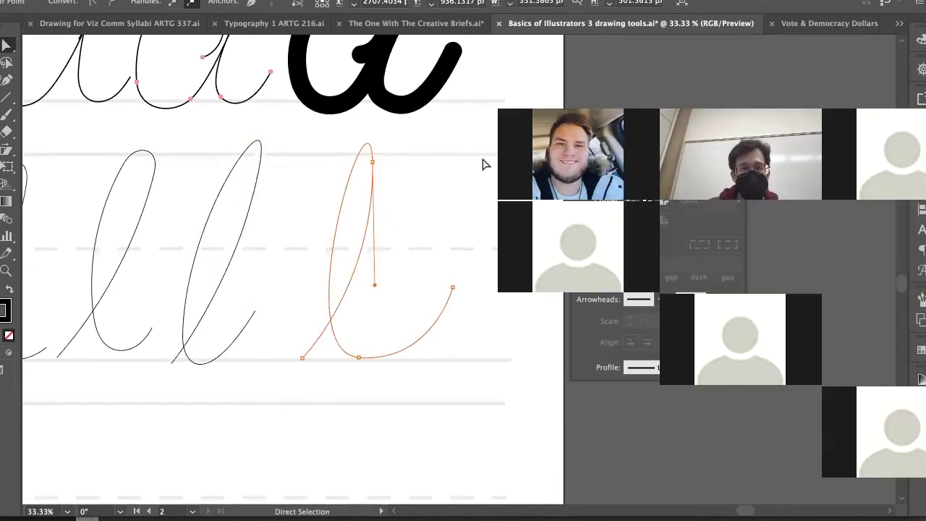
pyautogui.click(469, 178)
pyautogui.click(316, 348)
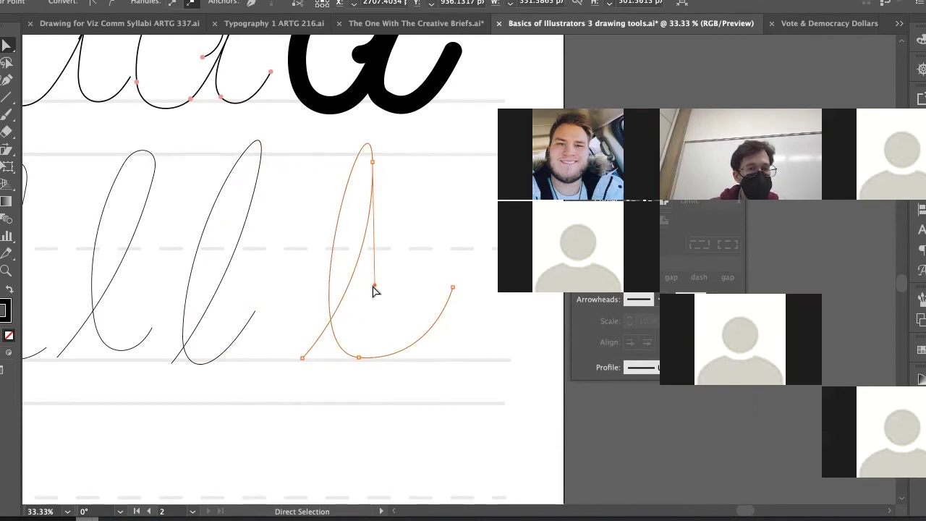
pyautogui.moveTo(373, 287)
pyautogui.mouseDown()
pyautogui.moveTo(371, 267)
pyautogui.moveTo(372, 277)
pyautogui.mouseUp()
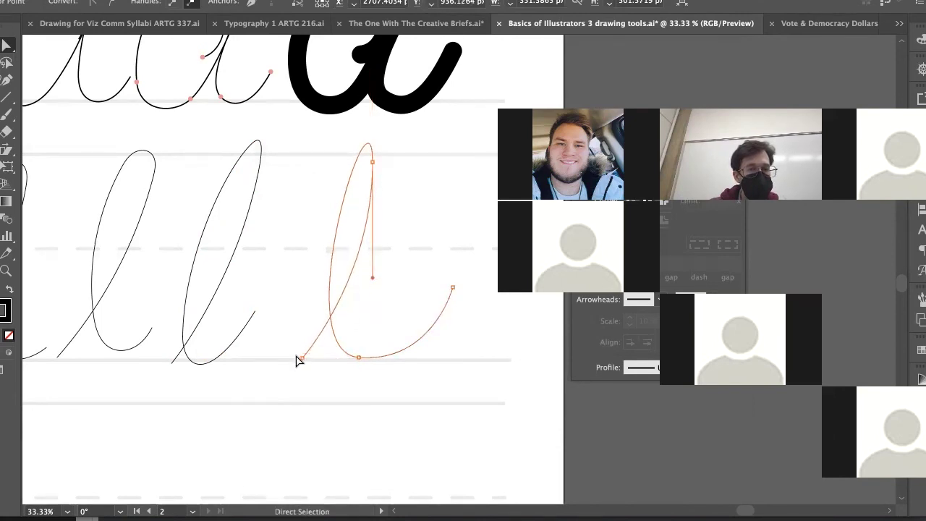
pyautogui.click(299, 391)
pyautogui.press('p')
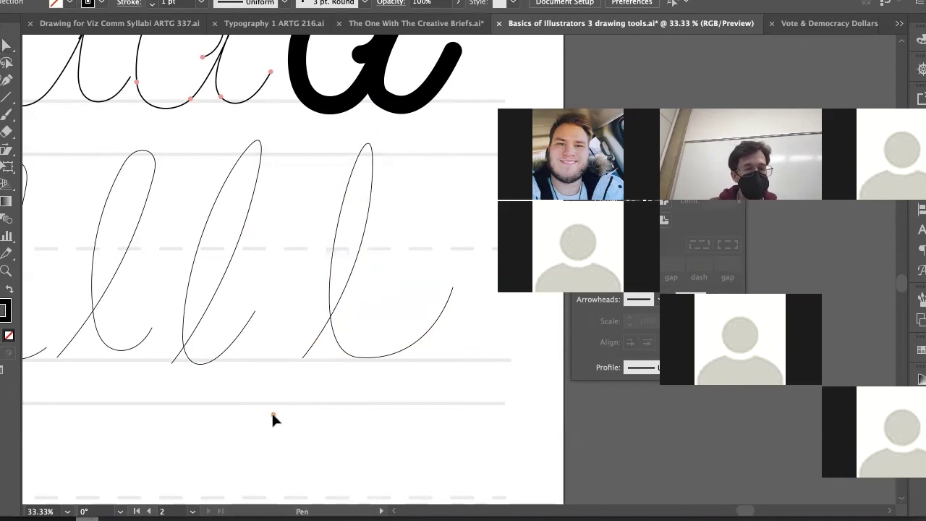
pyautogui.keyDown('super'); pyautogui.click(307, 401); pyautogui.keyUp('super')
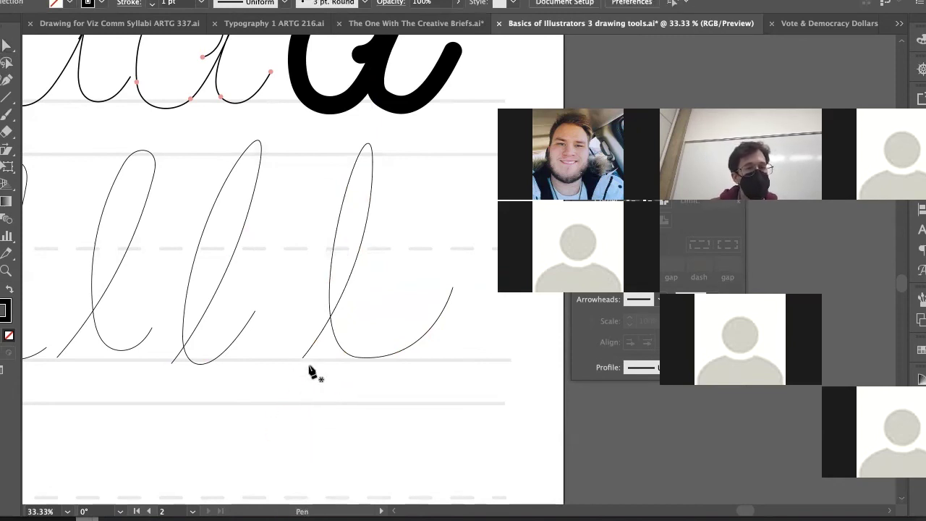
pyautogui.press('a')
pyautogui.click(302, 358)
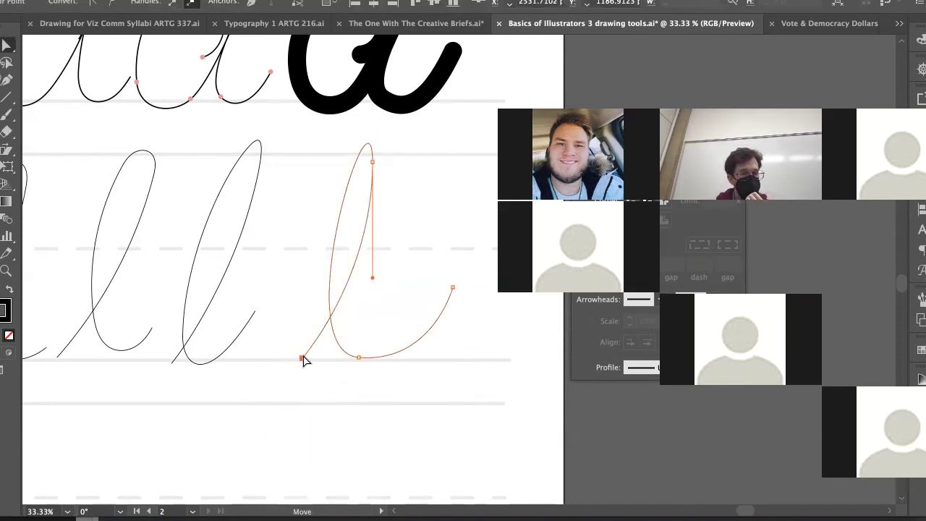
pyautogui.moveTo(303, 357); pyautogui.dragTo(303, 364)
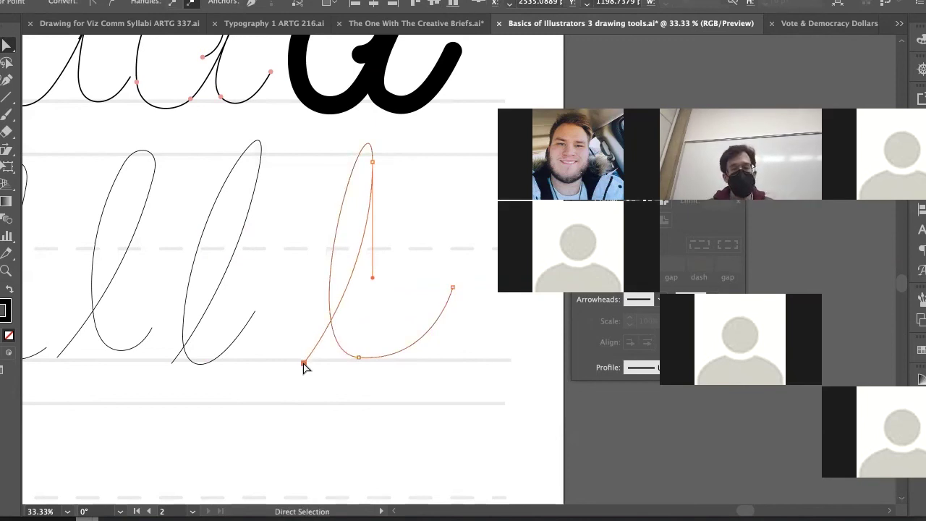
# Bend the rightmost l's upstroke outward with the Anchor Point tool and angle the entry handle up along the stroke
pyautogui.press('p')
pyautogui.press('alt')
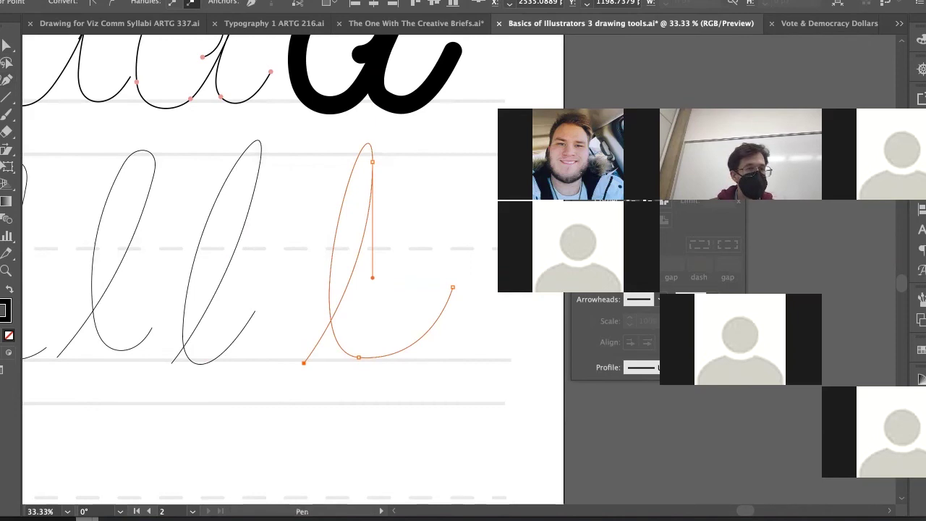
pyautogui.moveTo(6, 80); pyautogui.dragTo(75, 132)
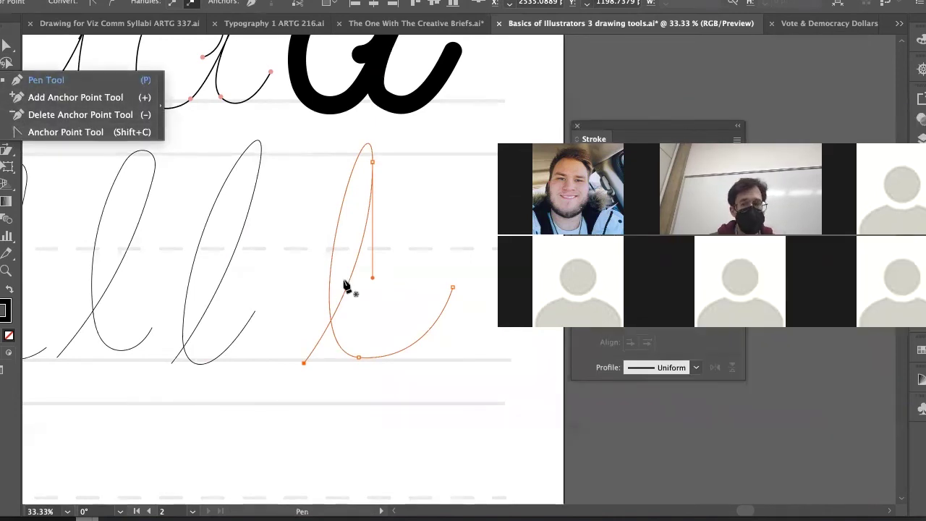
pyautogui.hotkey('shift', 'c')
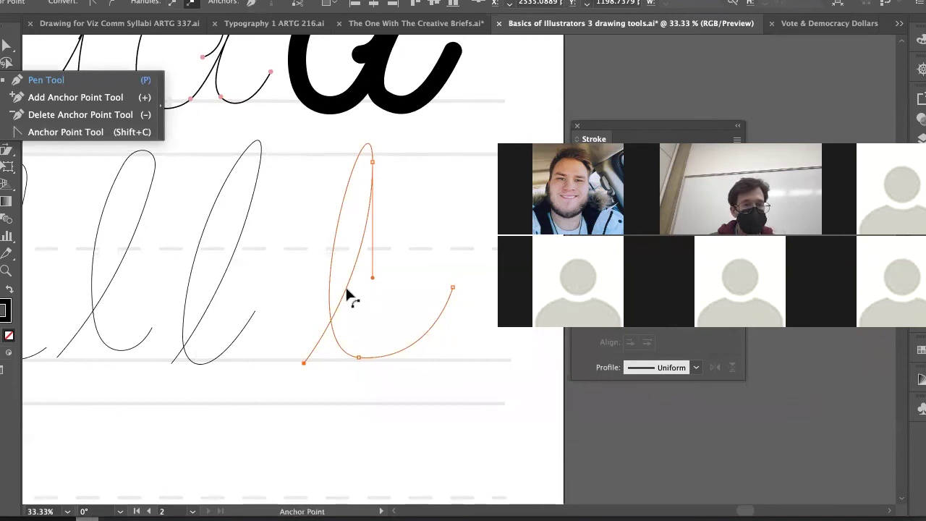
pyautogui.moveTo(347, 293); pyautogui.dragTo(363, 295)
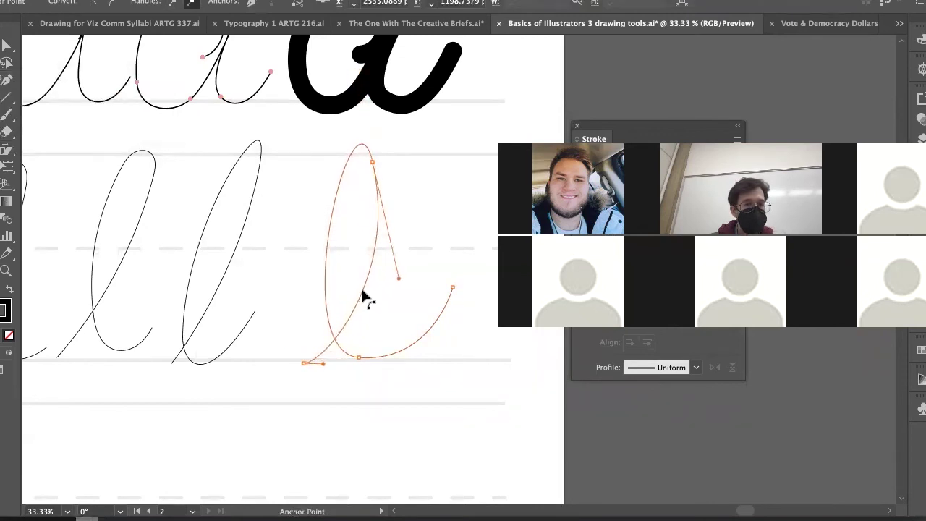
pyautogui.press('p')
pyautogui.moveTo(321, 364); pyautogui.dragTo(351, 313)
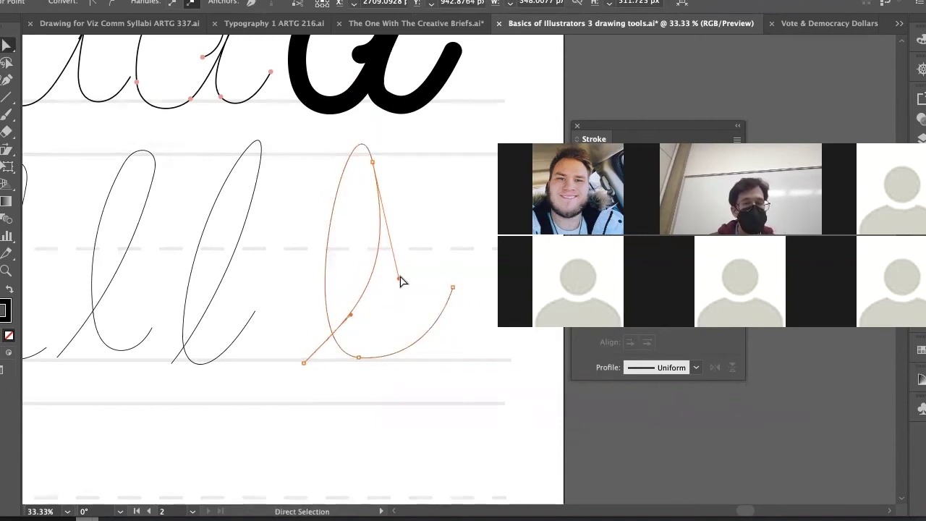
# Swing the top anchor's lower handle inward, nudge that anchor down and outward, and lower the entry point's handle
pyautogui.click(375, 268)
pyautogui.click(373, 268)
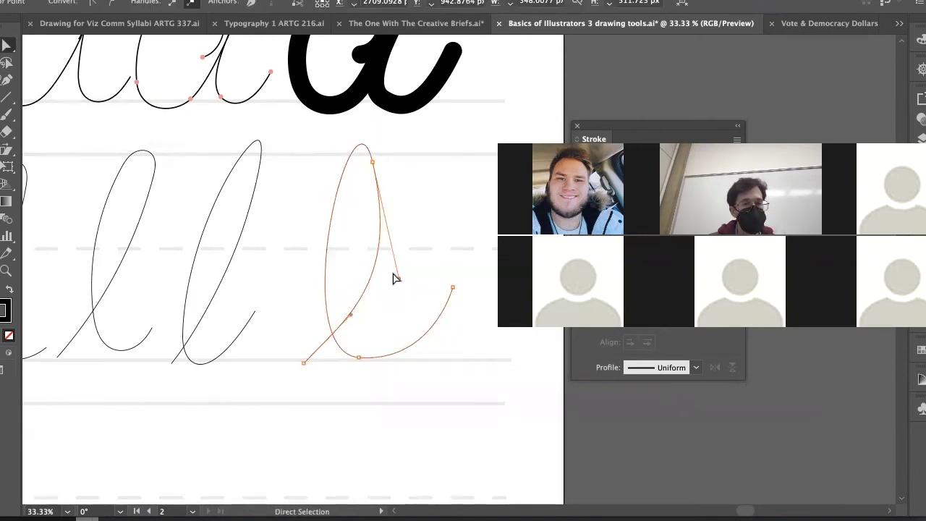
pyautogui.moveTo(398, 278); pyautogui.dragTo(367, 265)
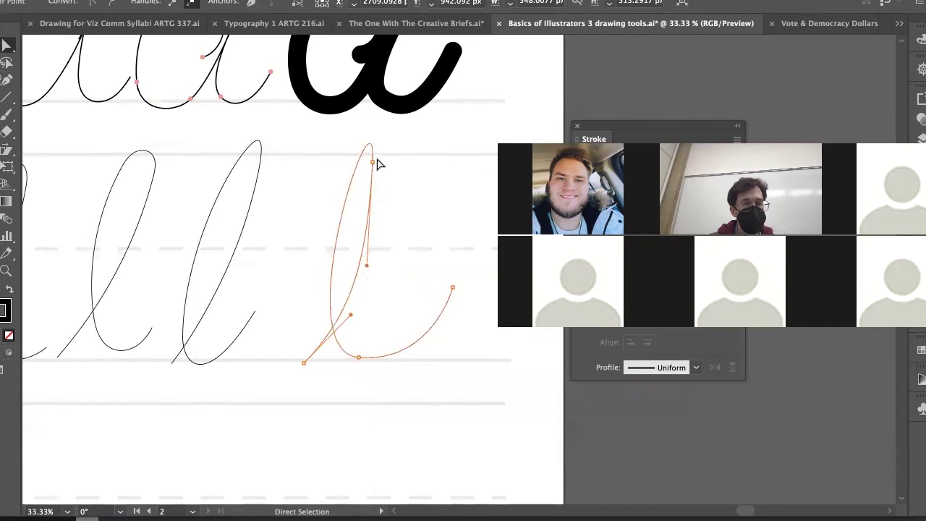
pyautogui.moveTo(372, 161); pyautogui.dragTo(375, 166)
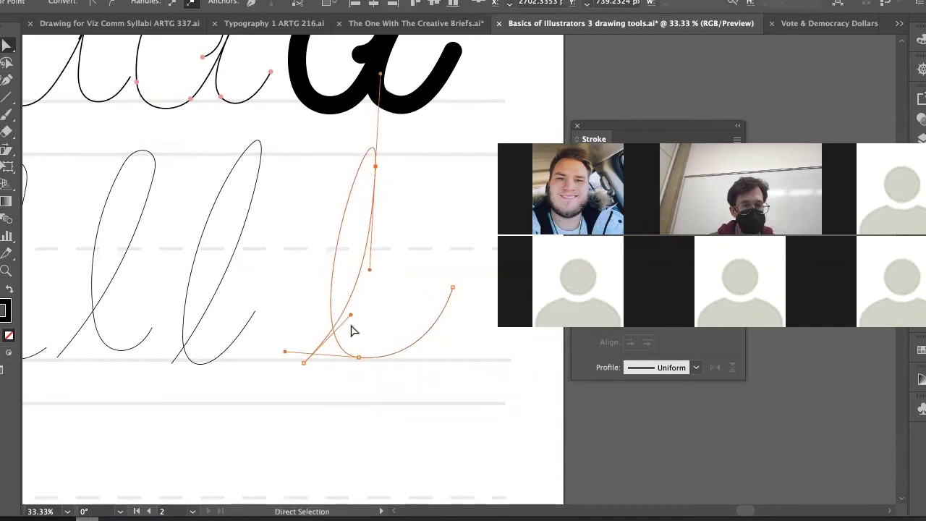
pyautogui.moveTo(351, 315); pyautogui.dragTo(353, 331)
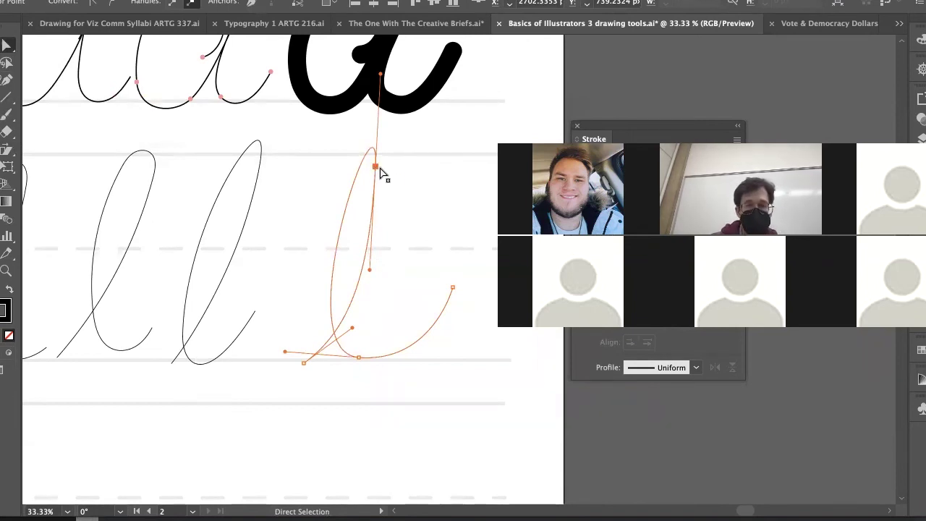
# Redraw the rightmost l's top handles with the Anchor Point tool and place the anchor on the upper guide to round the loop
pyautogui.press('p')
pyautogui.hotkey('shift', 'c')
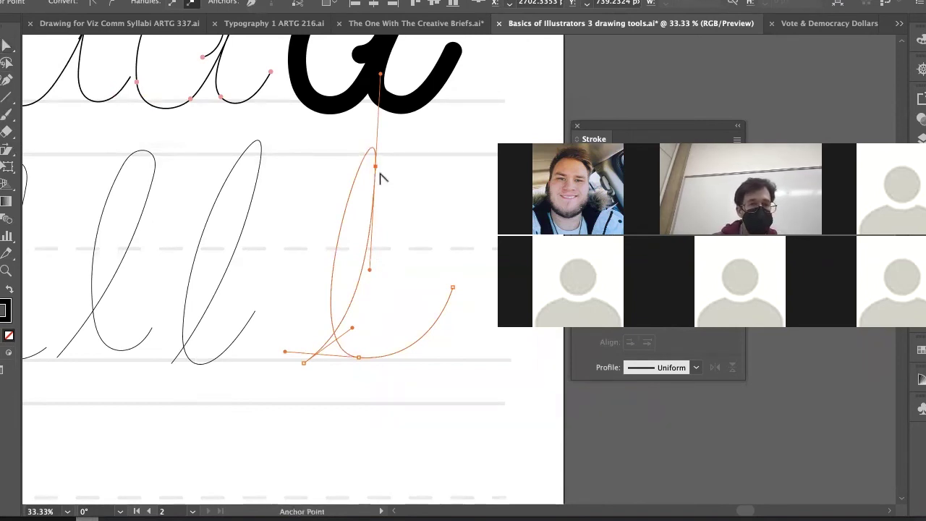
pyautogui.moveTo(377, 169); pyautogui.dragTo(352, 113)
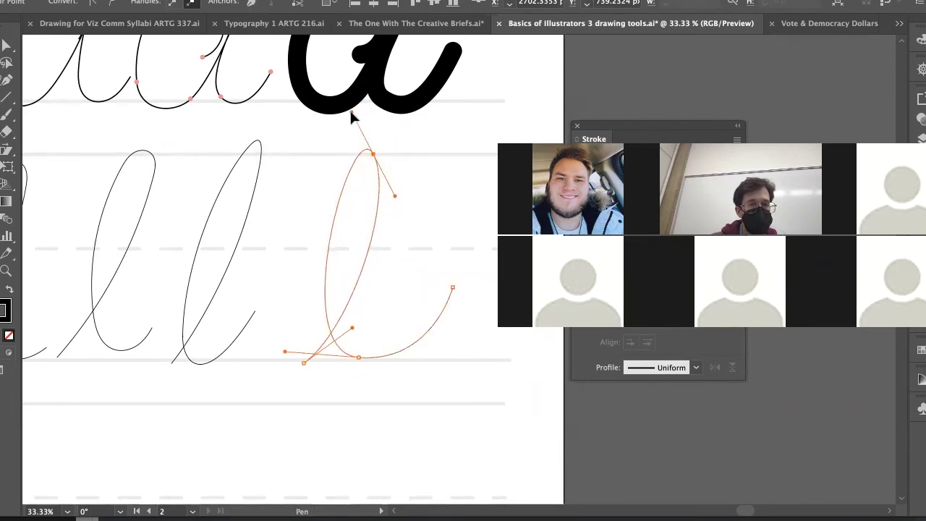
# Try converting the rightmost l's top and baseline anchors to corner points, and undo both conversions
pyautogui.click(373, 155)
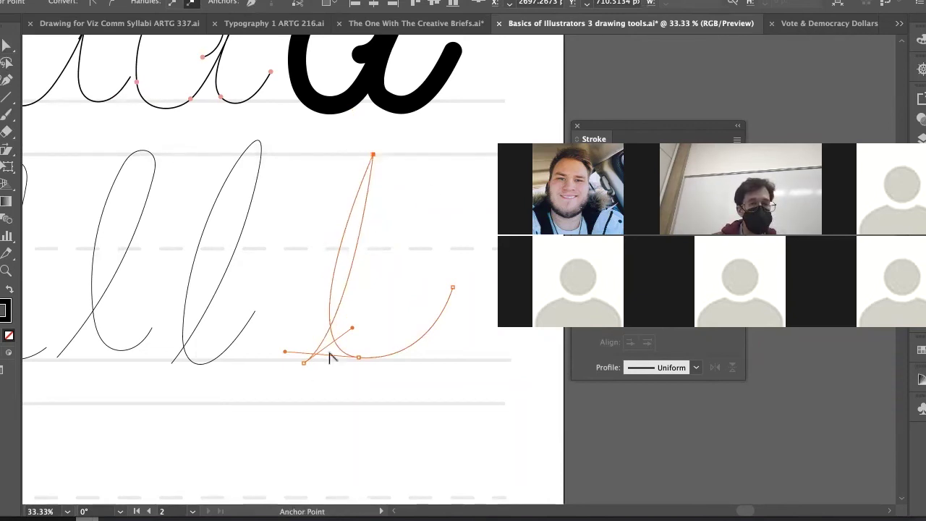
pyautogui.click(358, 358)
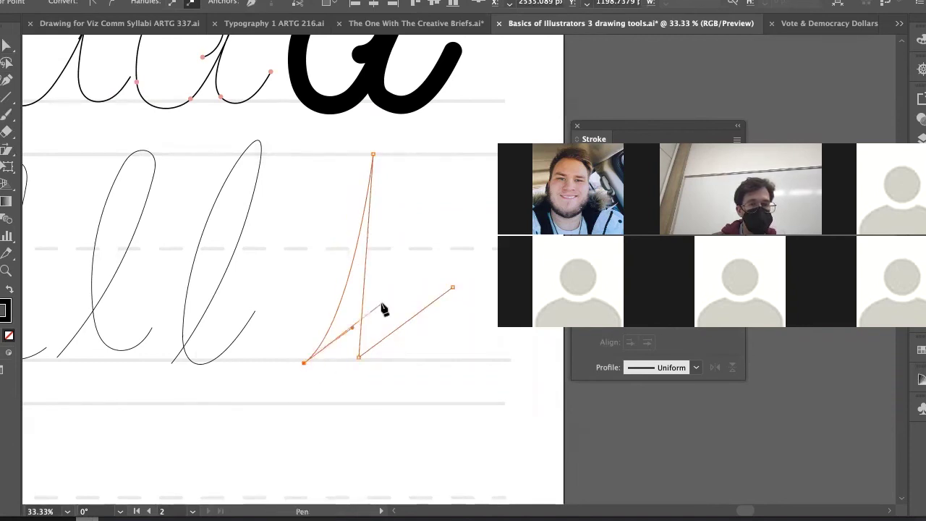
pyautogui.press('super+z')
pyautogui.press('super+z')
pyautogui.press('super')
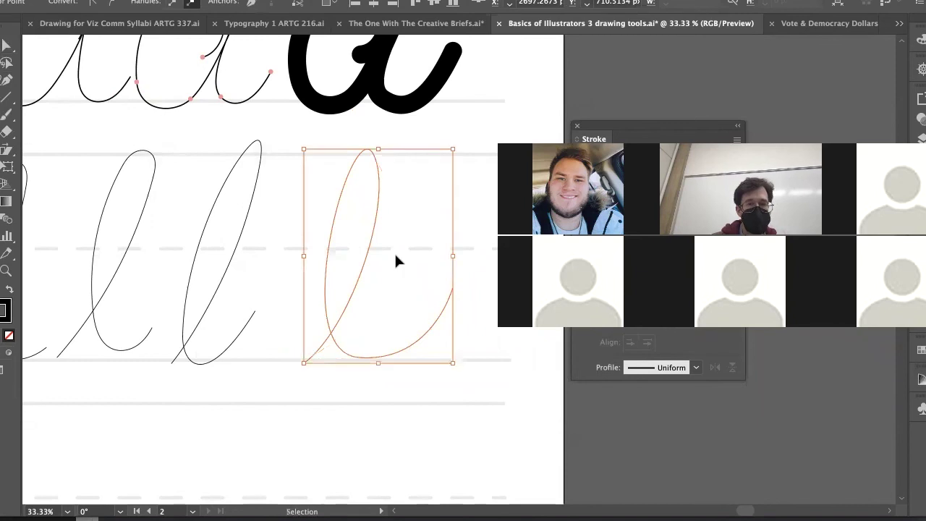
# Slightly adjust the rightmost l's upper top handle, and try a corner conversion on that anchor before undoing it and deselecting
pyautogui.press('alt')
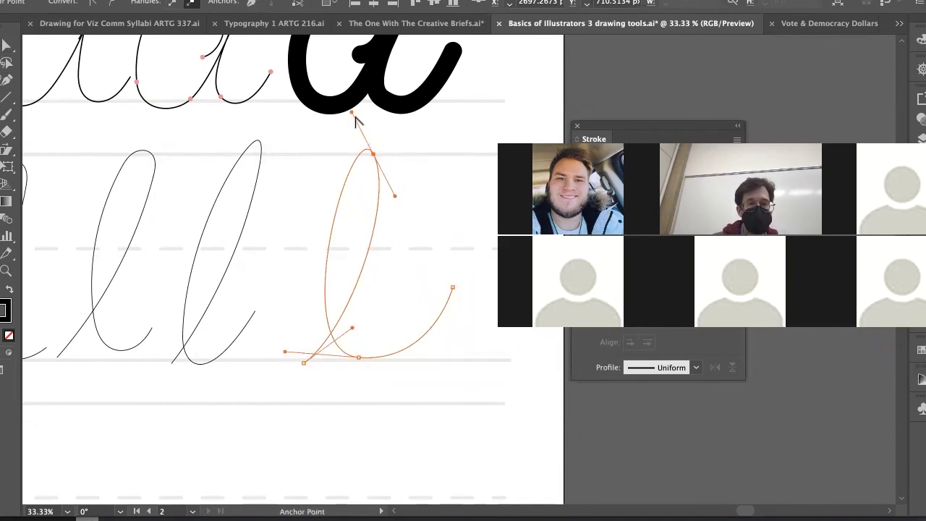
pyautogui.moveTo(352, 112); pyautogui.dragTo(354, 122)
pyautogui.keyDown('alt'); pyautogui.click(374, 154); pyautogui.keyUp('alt')
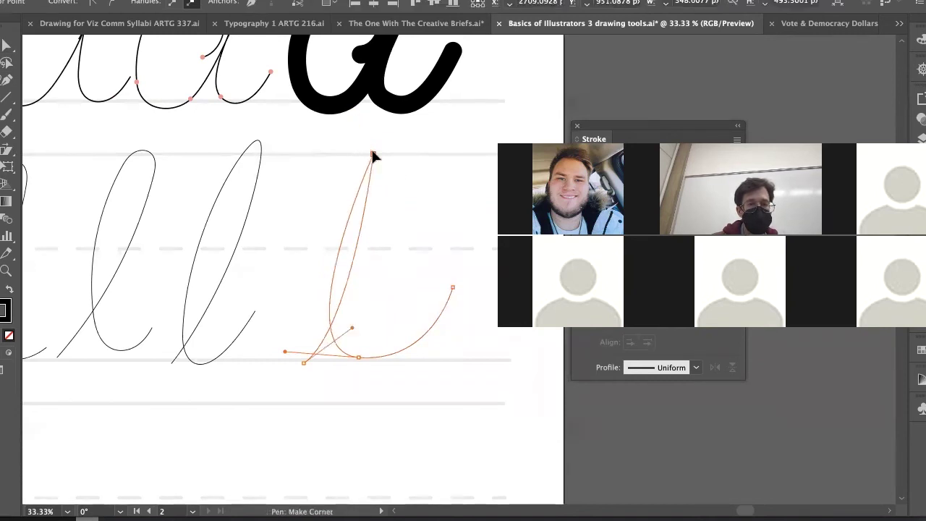
pyautogui.press('super+z')
pyautogui.keyDown('super'); pyautogui.click(280, 229); pyautogui.keyUp('super')
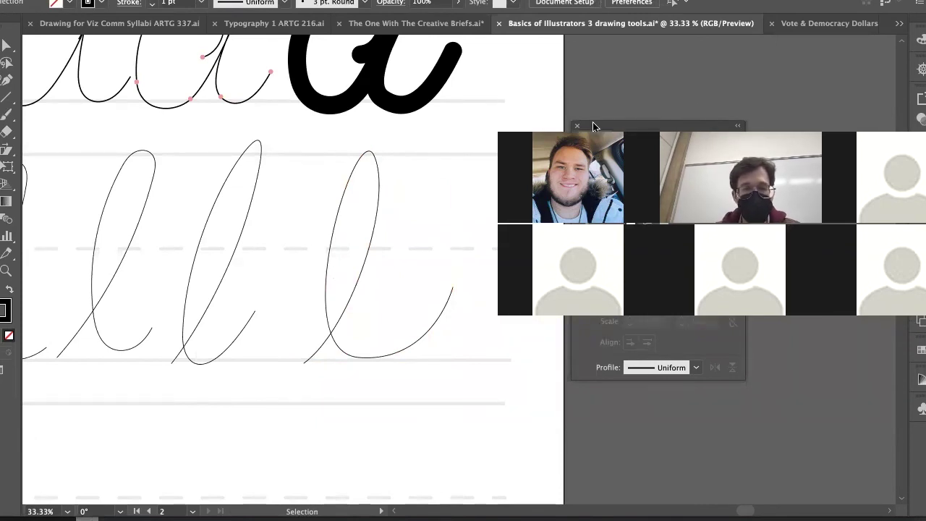
# Delete all four thin cursive l paths from the row beside the thick r letters
pyautogui.press('z')
pyautogui.press('space')
pyautogui.moveTo(421, 272); pyautogui.dragTo(376, 280)
pyautogui.moveTo(245, 282); pyautogui.dragTo(94, 276)
pyautogui.press('space')
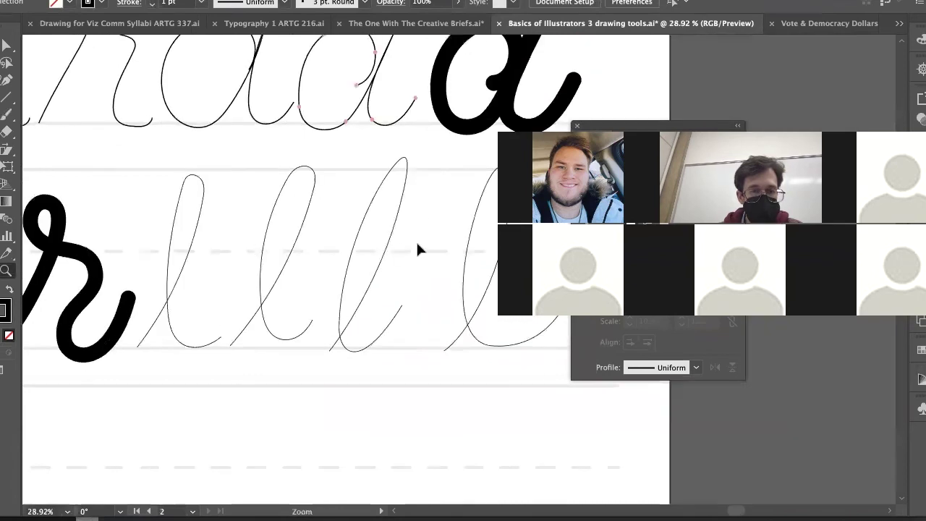
pyautogui.press('space')
pyautogui.moveTo(399, 244); pyautogui.dragTo(294, 243)
pyautogui.moveTo(387, 292); pyautogui.dragTo(70, 264)
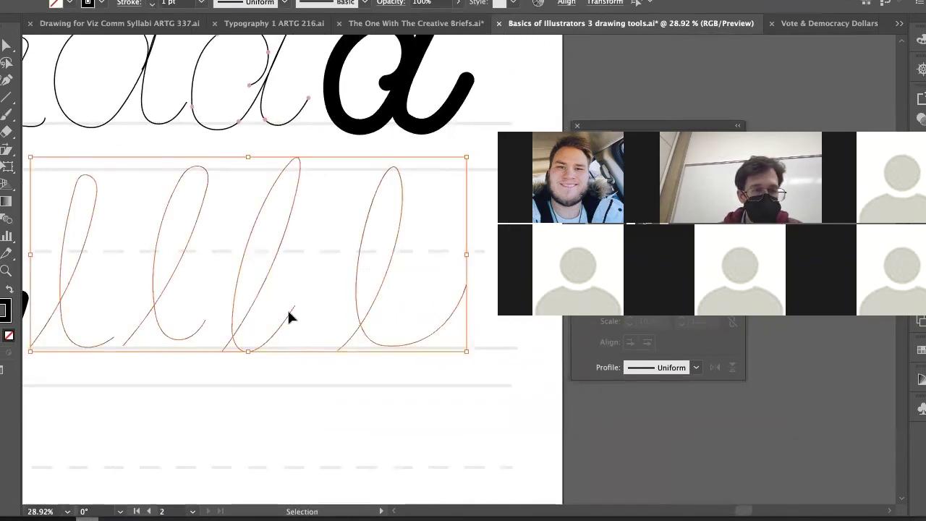
pyautogui.press('super+space')
pyautogui.moveTo(309, 313); pyautogui.dragTo(353, 314)
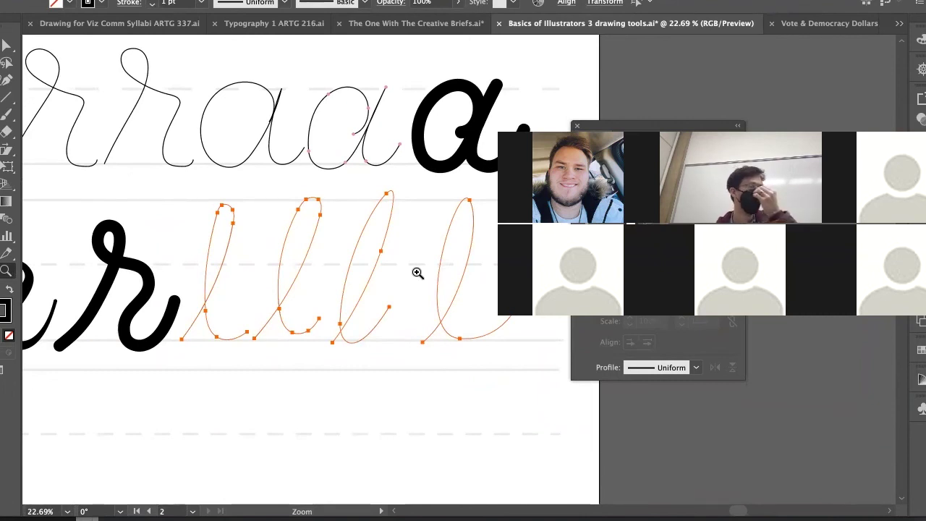
pyautogui.press('Delete')
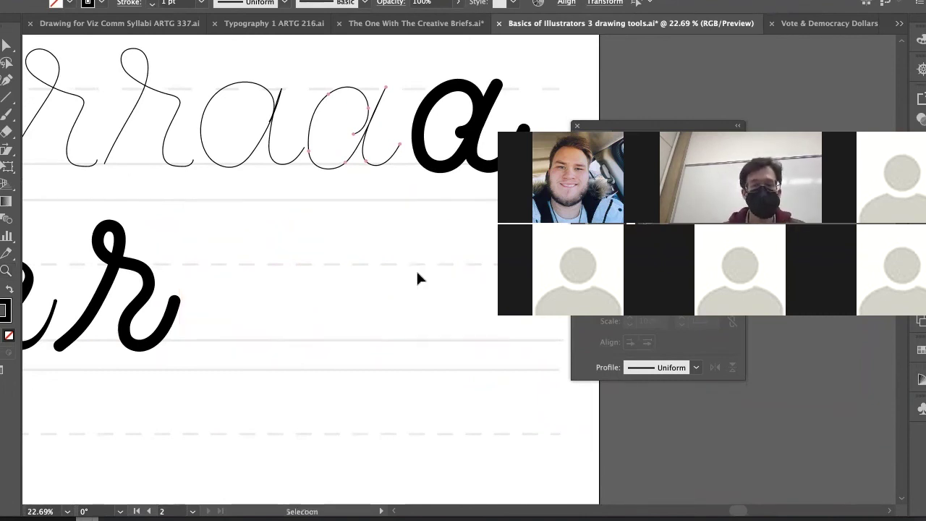
# Reshape the rightmost thick r's shoulder by swinging the shoulder anchor's lower handle inward and adjusting its upper handle
pyautogui.hscroll(-5, 440, 248)
pyautogui.scroll(-1, 439, 248)
pyautogui.press('super+space')
pyautogui.moveTo(298, 250); pyautogui.dragTo(426, 241)
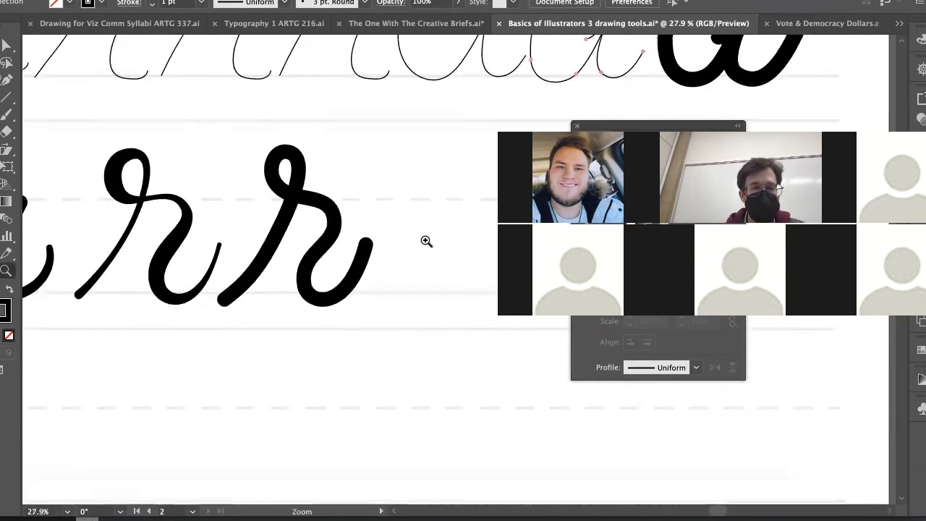
pyautogui.click(322, 259)
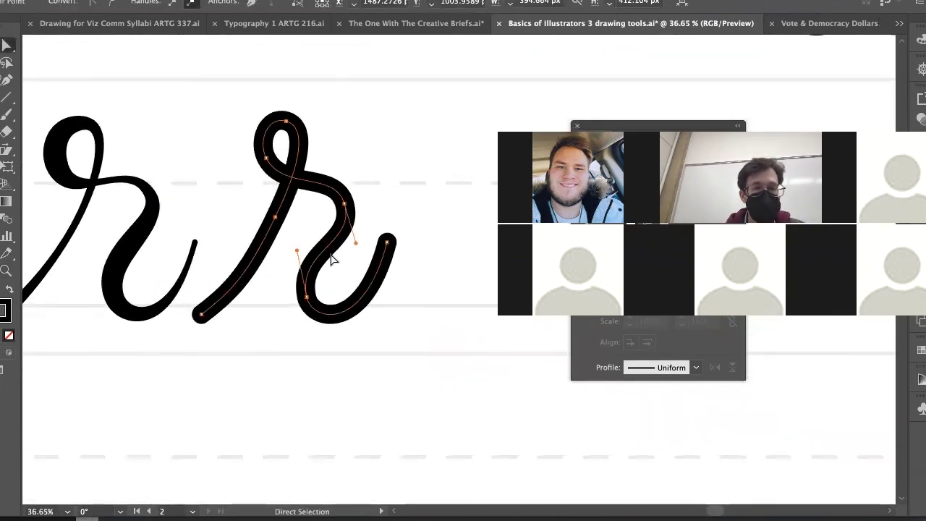
pyautogui.scroll(2, 372, 248)
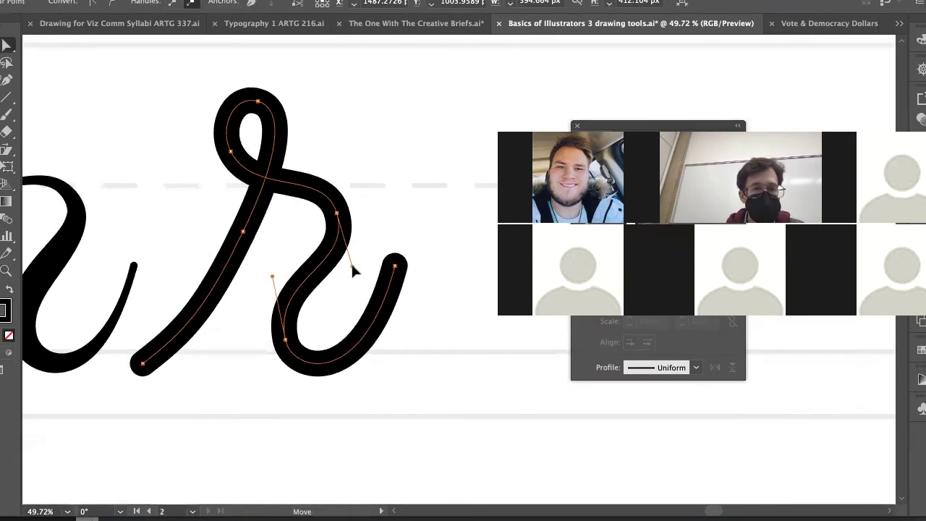
pyautogui.moveTo(351, 265)
pyautogui.mouseDown()
pyautogui.moveTo(350, 275)
pyautogui.moveTo(345, 265)
pyautogui.mouseUp()
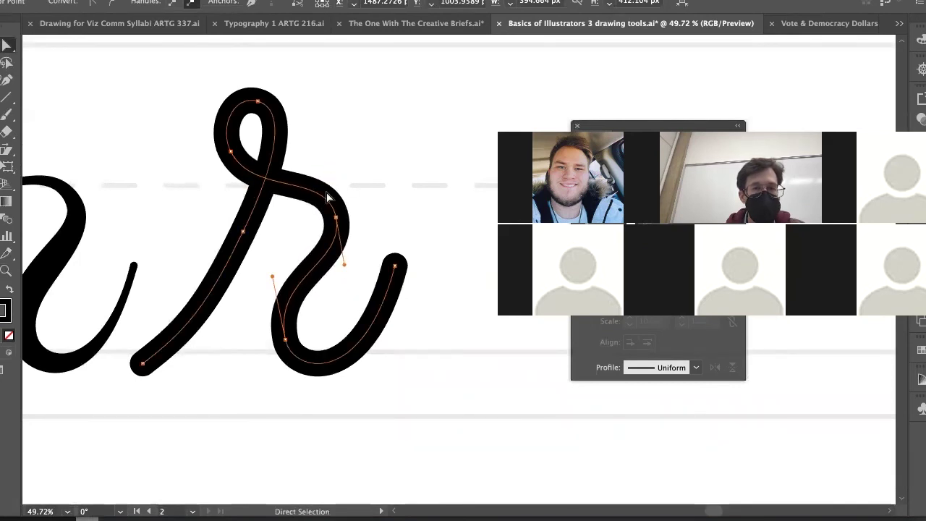
pyautogui.click(325, 195)
pyautogui.moveTo(325, 174); pyautogui.dragTo(327, 180)
# Renumber the heading beside "Delete all excess anchor points" as STEP 2
pyautogui.press('z')
pyautogui.keyDown('alt'); pyautogui.click(429, 184); pyautogui.keyUp('alt')
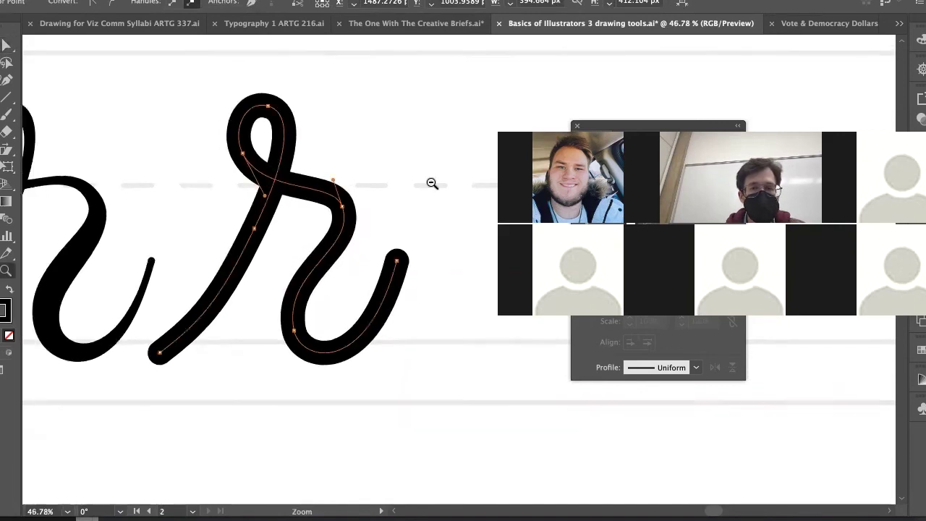
pyautogui.keyDown('alt'); pyautogui.click(429, 183); pyautogui.keyUp('alt')
pyautogui.keyDown('alt'); pyautogui.click(431, 183); pyautogui.keyUp('alt')
pyautogui.press('space')
pyautogui.moveTo(769, 190); pyautogui.dragTo(407, 191)
pyautogui.moveTo(581, 120); pyautogui.dragTo(244, 277)
pyautogui.press('space')
pyautogui.press('v')
pyautogui.doubleClick(182, 242)
pyautogui.write('2')
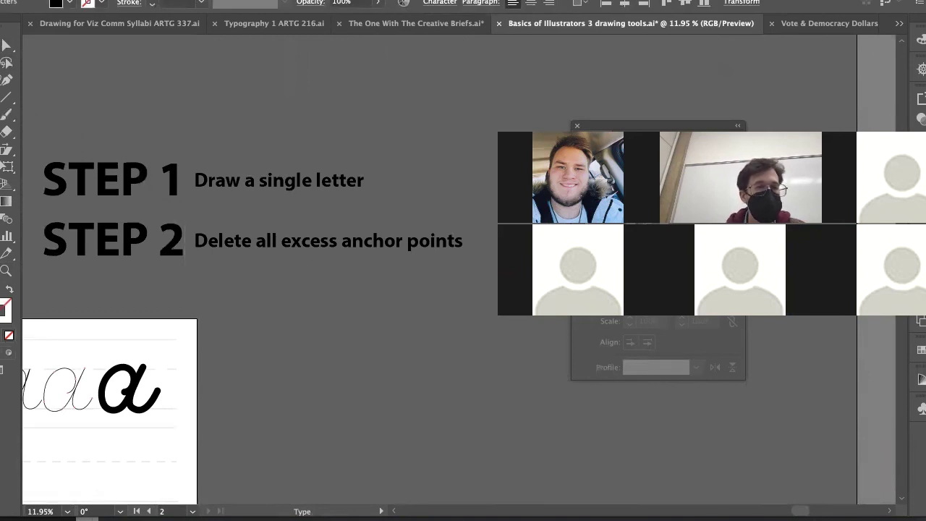
# Duplicate the STEP 2 heading and its description directly below, and renumber the copied heading as STEP 3
pyautogui.click(2, 46)
pyautogui.press('space')
pyautogui.moveTo(139, 152); pyautogui.dragTo(141, 109)
pyautogui.keyDown('shift'); pyautogui.click(257, 197); pyautogui.keyUp('shift')
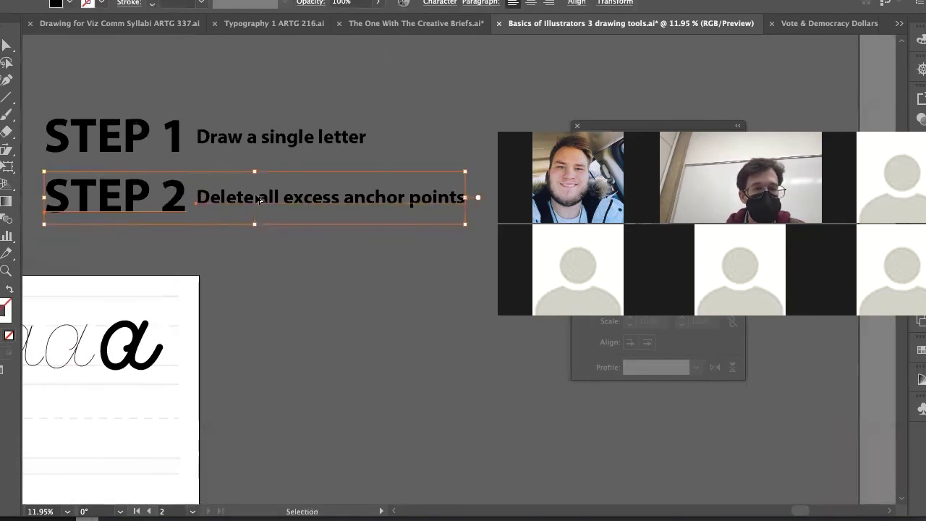
pyautogui.moveTo(256, 199); pyautogui.dragTo(254, 250)
pyautogui.press('t')
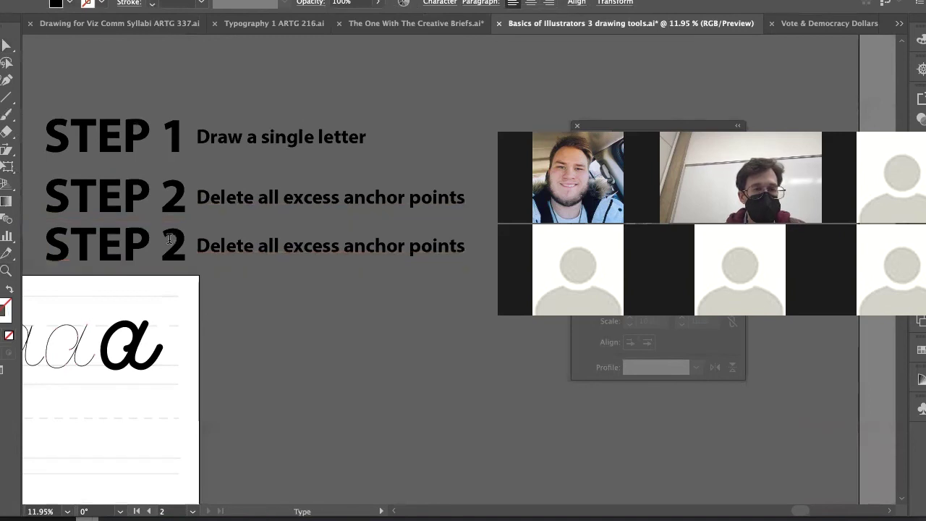
pyautogui.doubleClick(172, 238)
pyautogui.write('3')
# Replace the description beside STEP 3 with "Work on Letter Form. Try to get Consistent Momentum."
pyautogui.moveTo(198, 244); pyautogui.dragTo(492, 253)
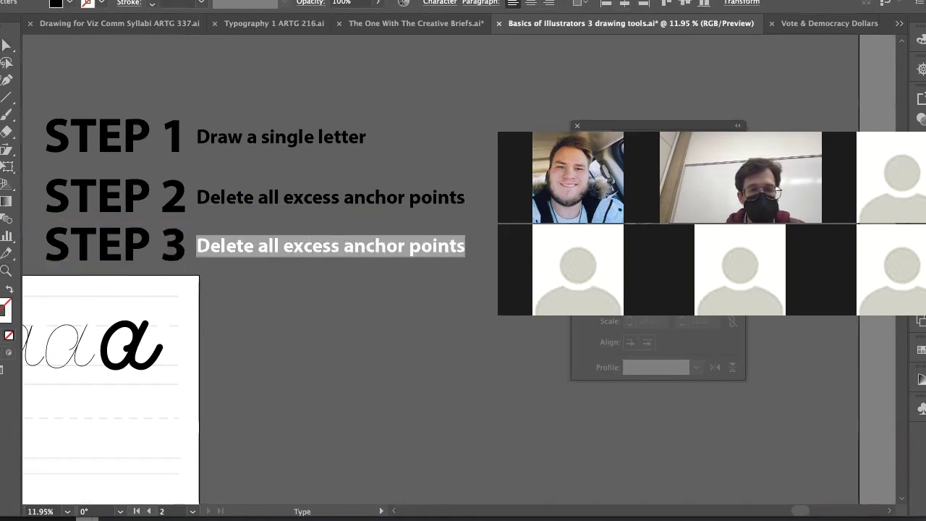
pyautogui.write('Work on Lett')
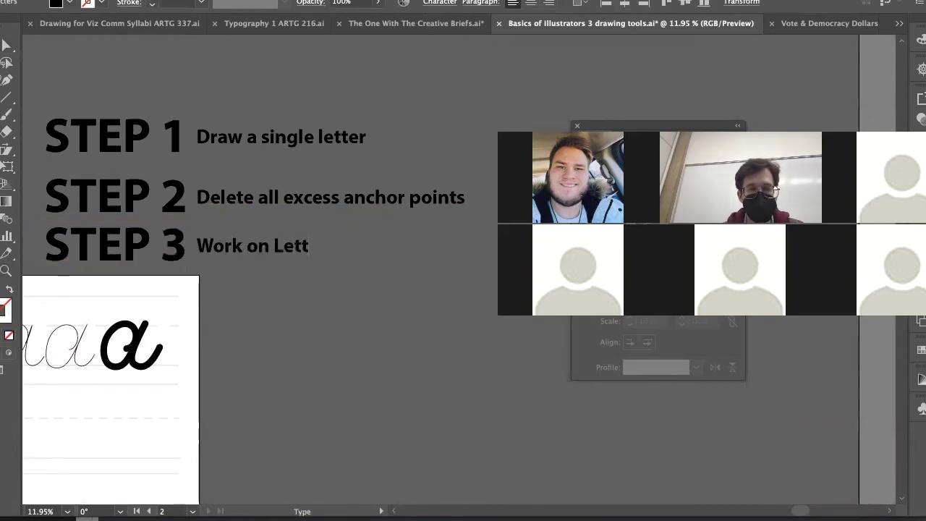
pyautogui.write('er Form')
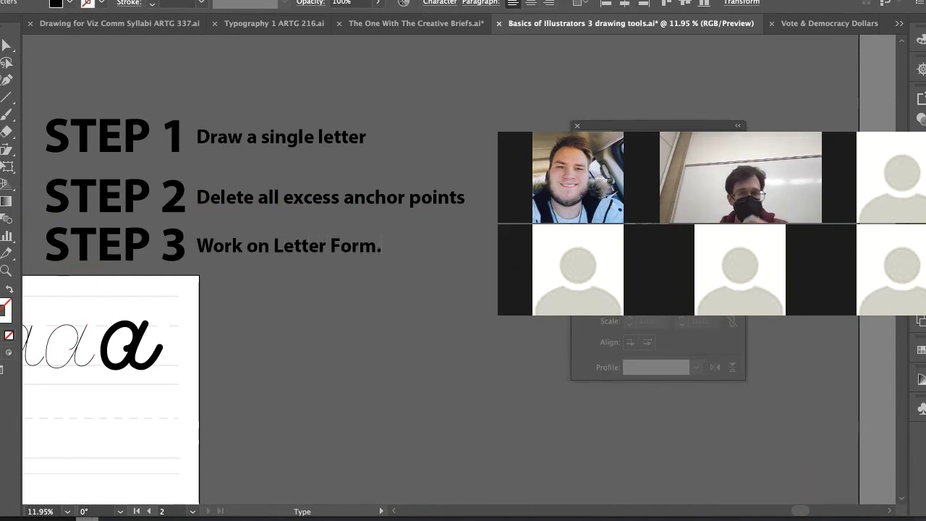
pyautogui.write('. Try to get C')
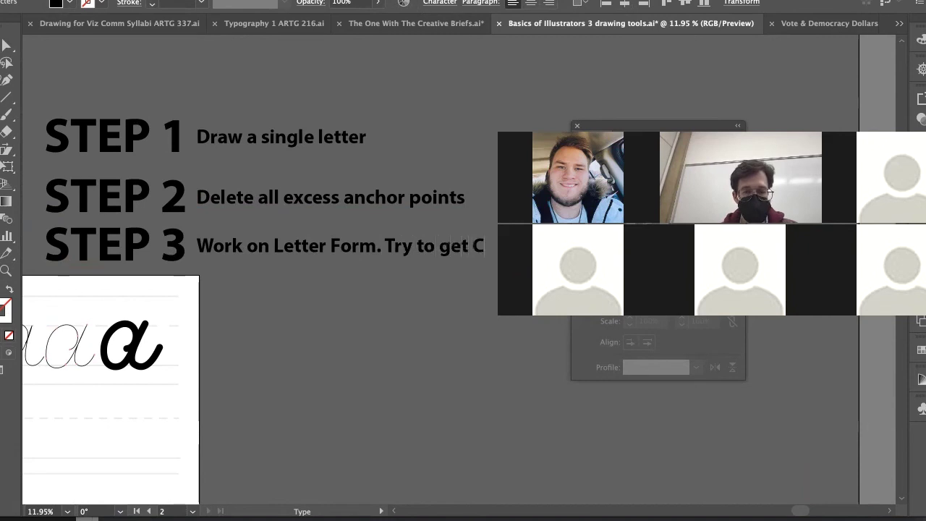
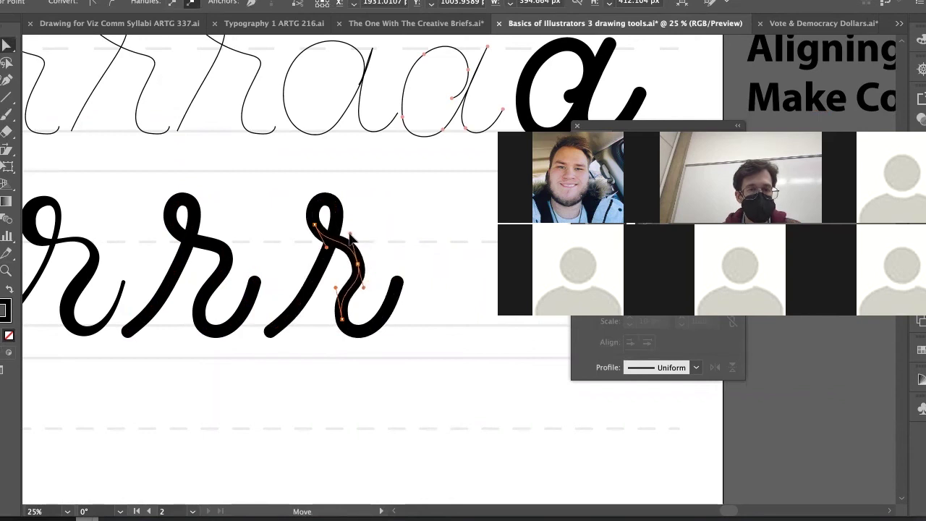
# Shorten the rightmost r's upper shoulder handle and the lower bowl anchor's upper handle to smooth the middle stroke
pyautogui.click(351, 246)
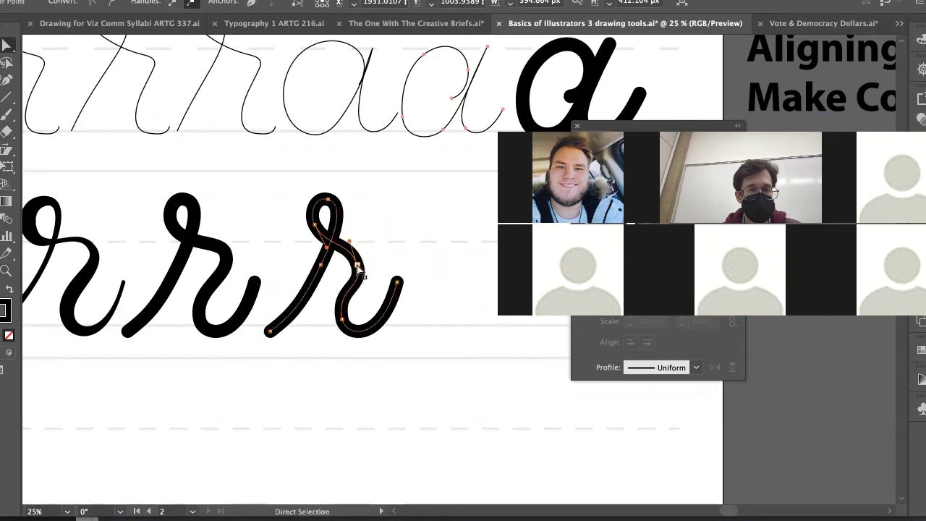
pyautogui.press('v')
pyautogui.click(442, 258)
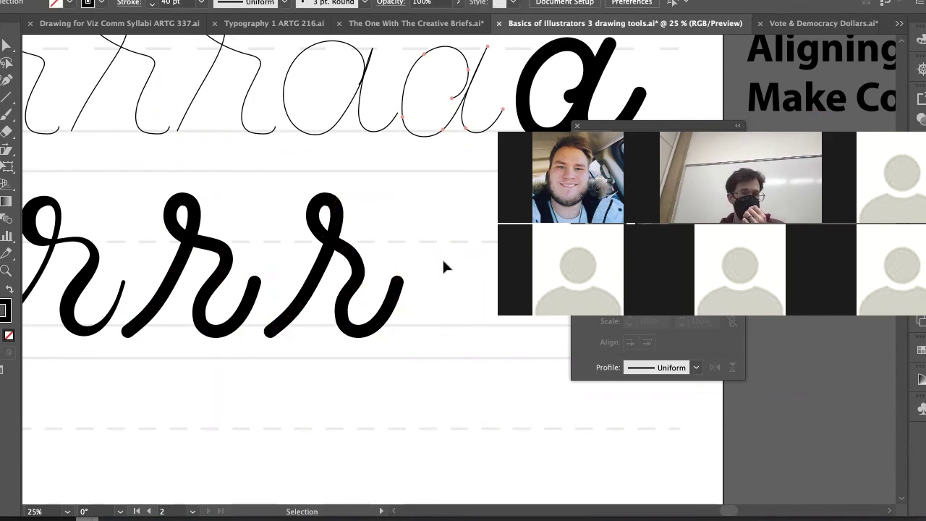
pyautogui.press('a')
pyautogui.click(341, 291)
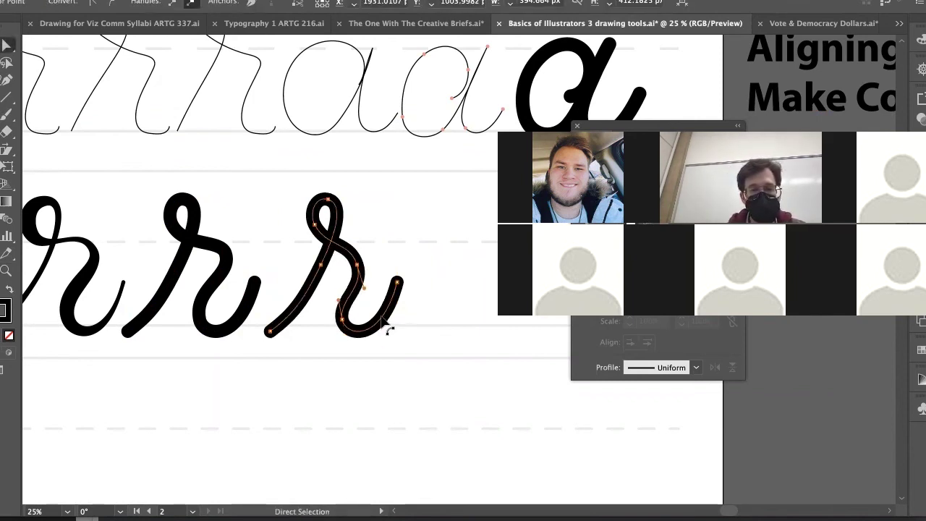
# Move the rightmost r's end anchor outward to widen the letter to about 413 px, check the loop's lower handle, and deselect
pyautogui.click(398, 298)
pyautogui.moveTo(397, 282); pyautogui.dragTo(409, 287)
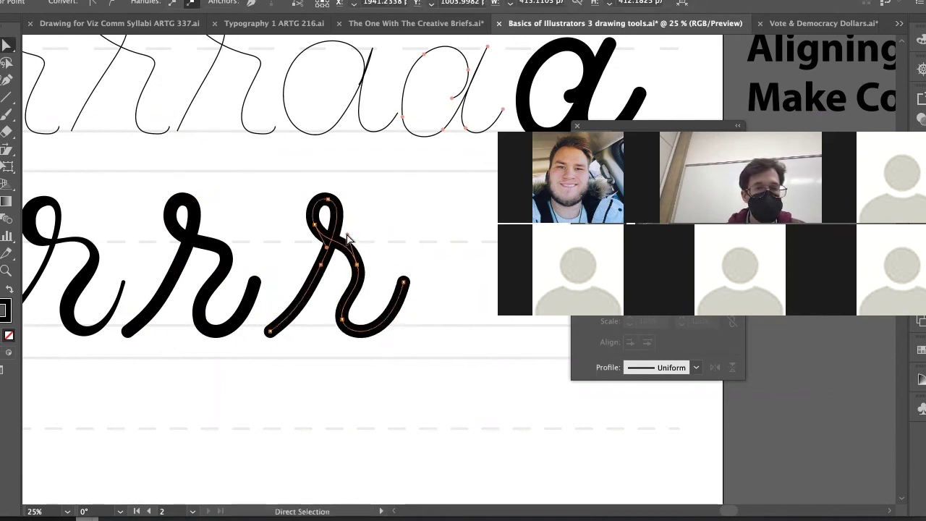
pyautogui.click(327, 250)
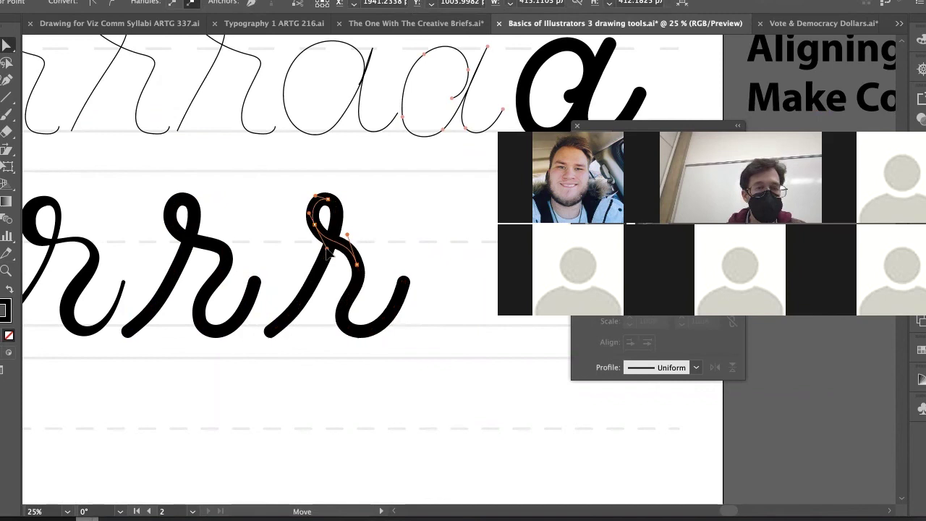
pyautogui.keyDown('super'); pyautogui.click(395, 251); pyautogui.keyUp('super')
# Move the STEP 1 to STEP 3 headings and descriptions up together, making room below them above the lettering page
pyautogui.press('z')
pyautogui.moveTo(398, 254); pyautogui.dragTo(195, 271)
pyautogui.moveTo(406, 273); pyautogui.dragTo(87, 291)
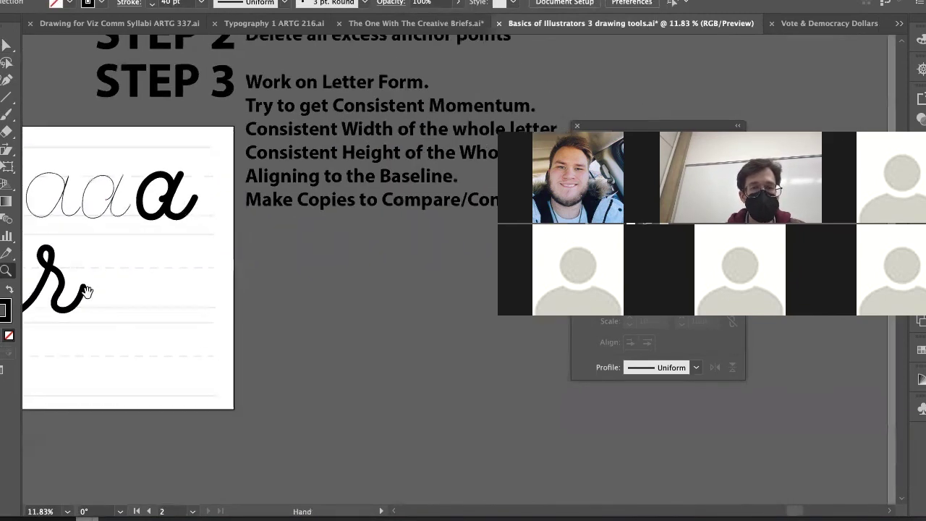
pyautogui.moveTo(409, 223); pyautogui.dragTo(355, 326)
pyautogui.moveTo(367, 292); pyautogui.dragTo(291, 364)
pyautogui.moveTo(251, 137); pyautogui.dragTo(251, 138)
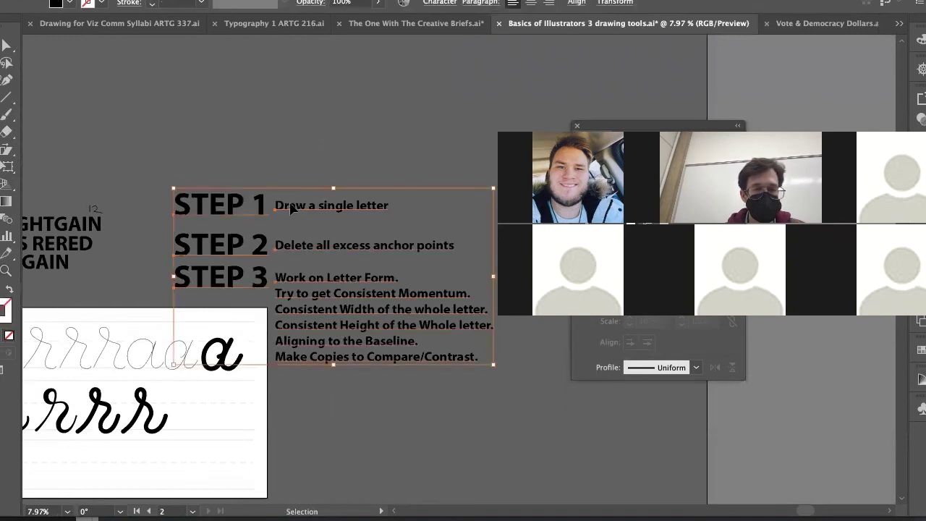
pyautogui.moveTo(286, 242); pyautogui.dragTo(297, 167)
pyautogui.click(309, 383)
# Duplicate the STEP 3 heading below its description and renumber the copy as STEP 4
pyautogui.moveTo(380, 338); pyautogui.dragTo(482, 296)
pyautogui.moveTo(273, 359); pyautogui.dragTo(192, 342)
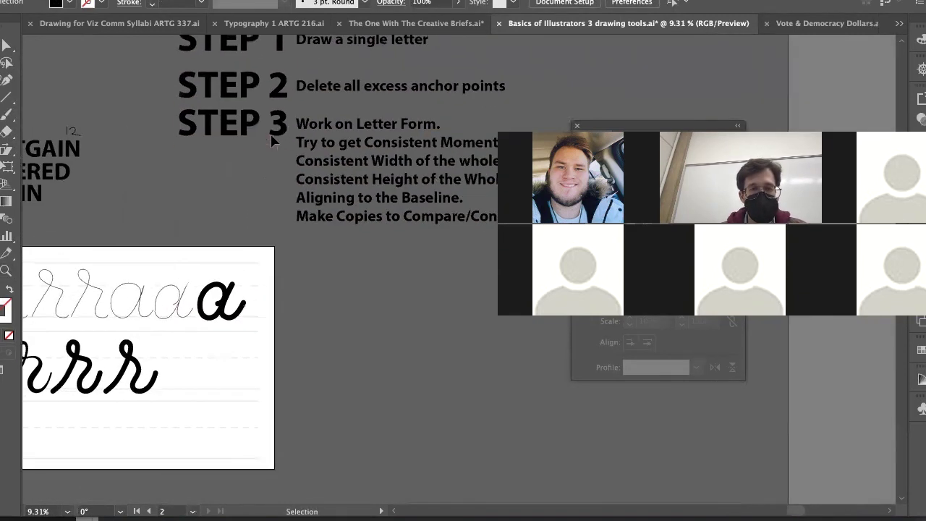
pyautogui.moveTo(272, 140); pyautogui.dragTo(273, 254)
pyautogui.doubleClick(276, 241)
pyautogui.write('4')
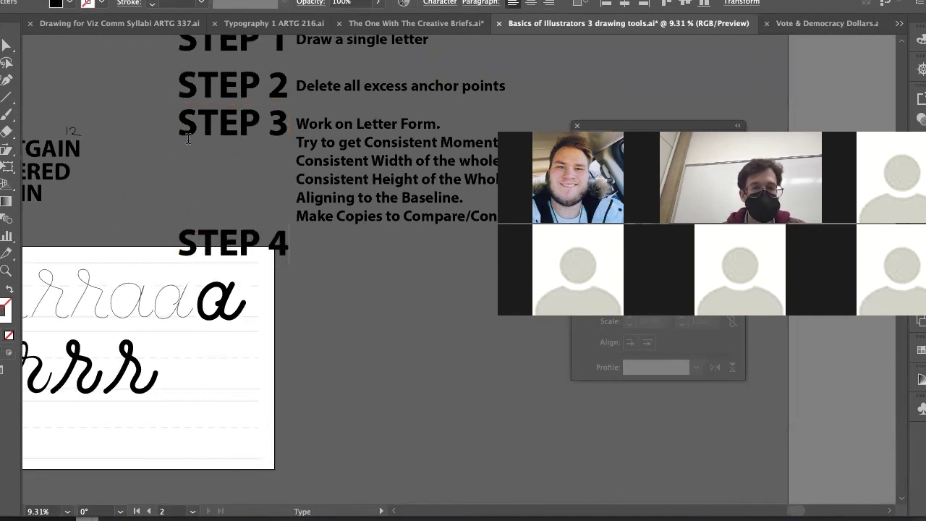
pyautogui.press('Escape')
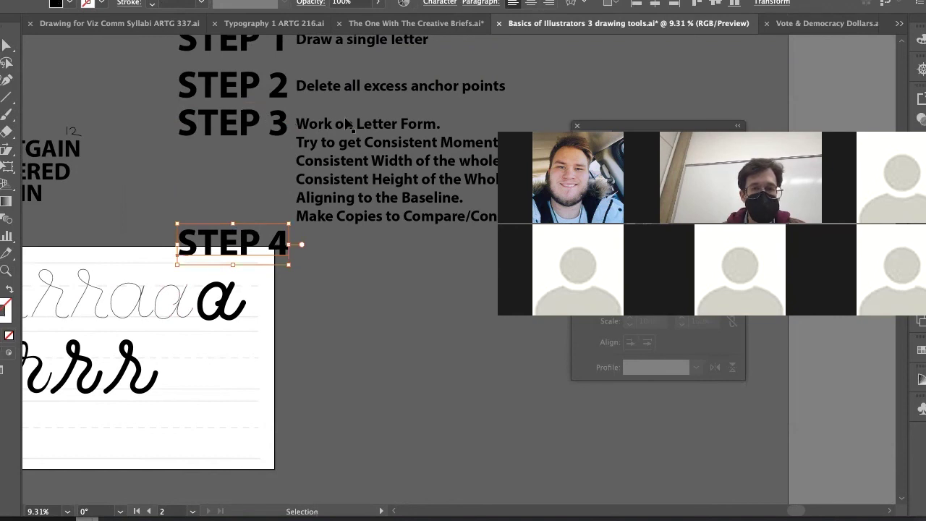
# Copy the STEP 3 description beside STEP 4 and replace it with "Work on Line Width", "Try to be consistent with Thinness" and "Try to be Consistent with Thickness."
pyautogui.moveTo(345, 123); pyautogui.dragTo(368, 249)
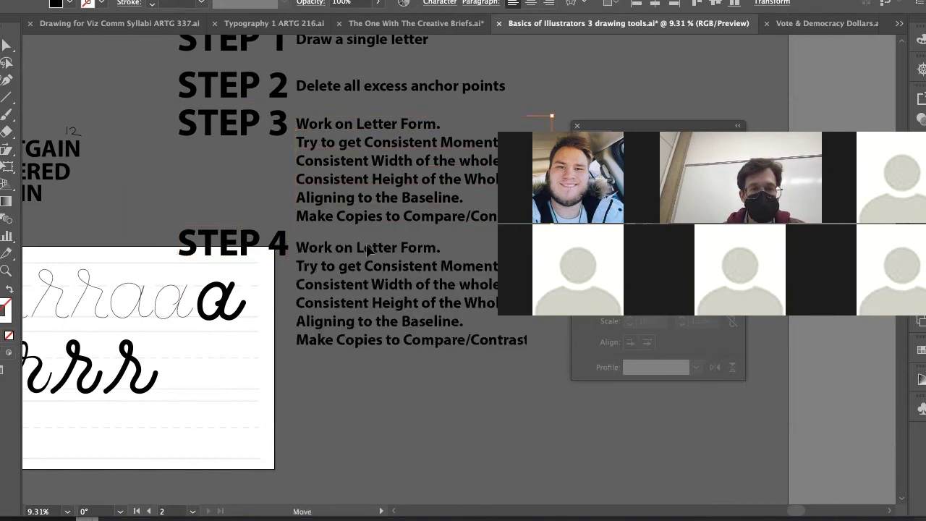
pyautogui.tripleClick(367, 247)
pyautogui.hotkey('ctrl', 'a')
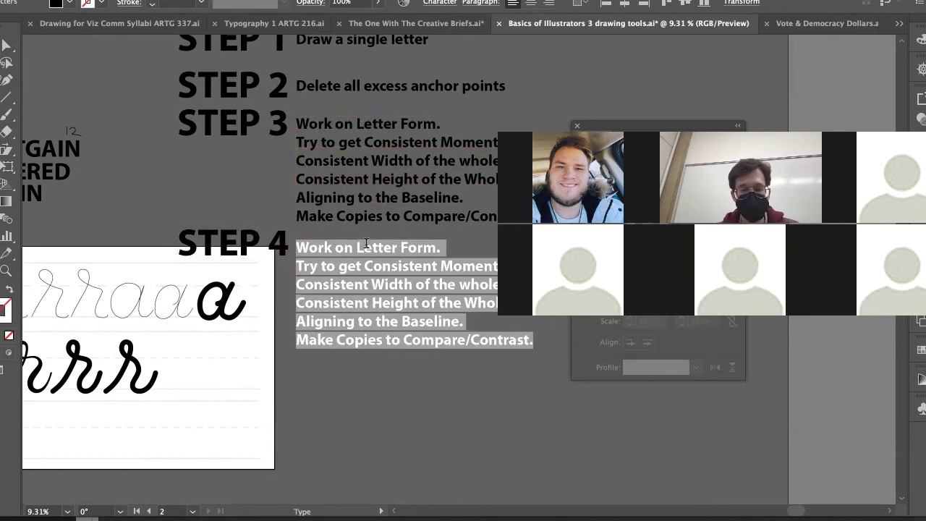
pyautogui.write('Work')
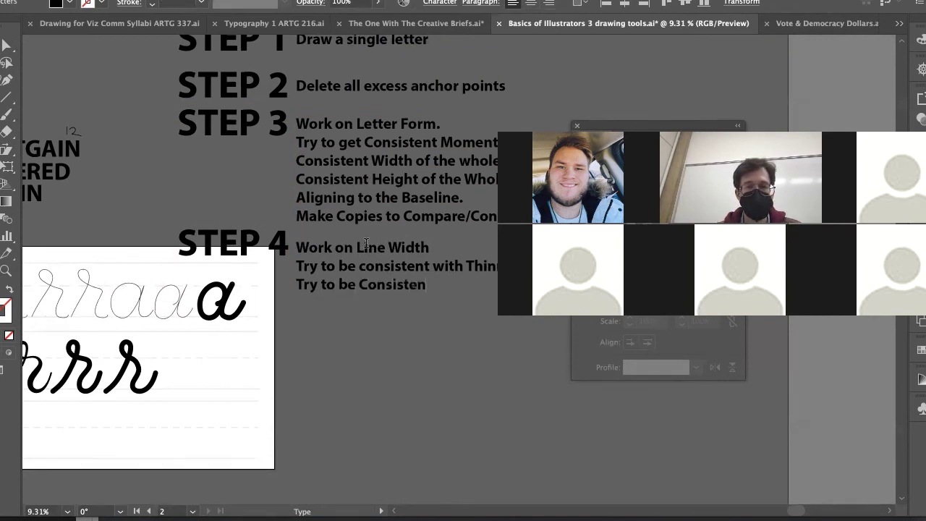
pyautogui.write('t with Thic')
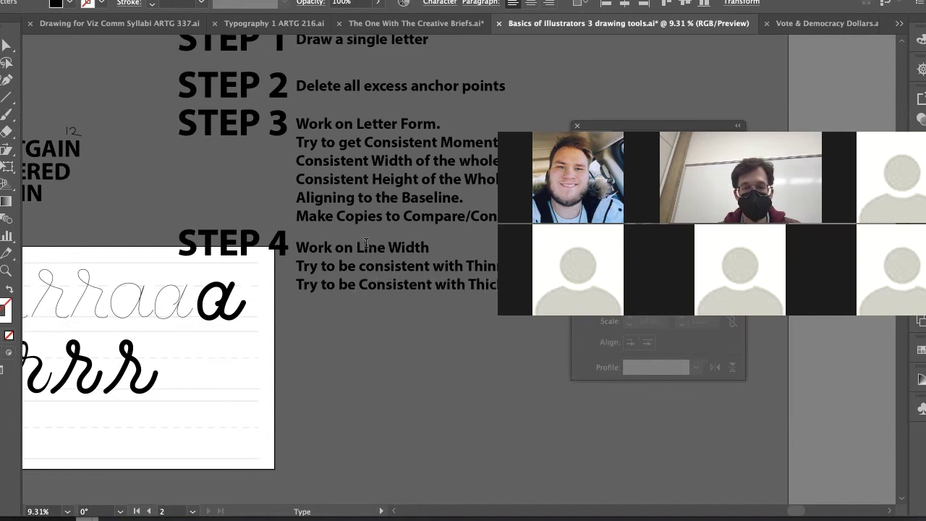
pyautogui.press('Escape')
# Move all four step headings and their descriptions up together until they clear the lettering page, and deselect them
pyautogui.press('space')
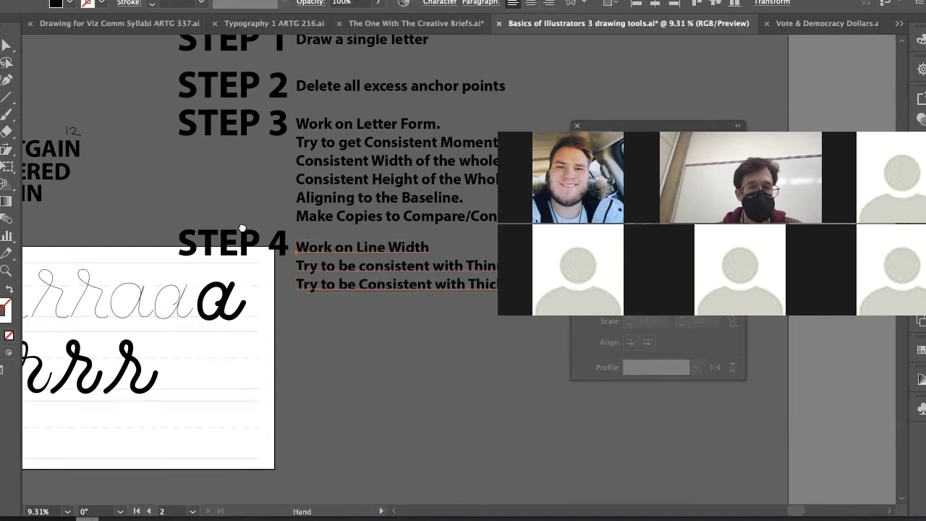
pyautogui.moveTo(304, 227); pyautogui.dragTo(215, 226)
pyautogui.keyDown('shift'); pyautogui.click(194, 243); pyautogui.keyUp('shift')
pyautogui.press('space')
pyautogui.moveTo(246, 198); pyautogui.dragTo(251, 333)
pyautogui.press('super+space')
pyautogui.moveTo(292, 309); pyautogui.dragTo(193, 304)
pyautogui.moveTo(244, 292); pyautogui.dragTo(292, 236)
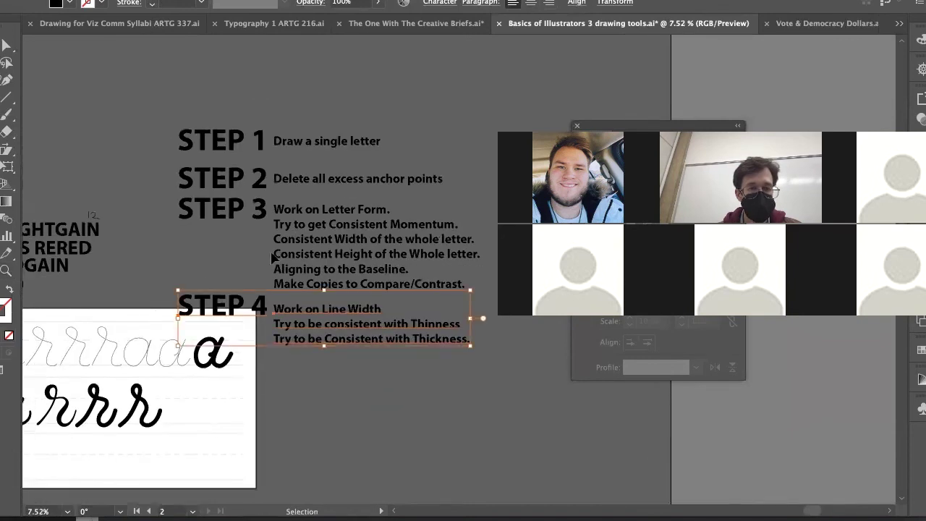
pyautogui.click(334, 146)
pyautogui.moveTo(325, 174); pyautogui.dragTo(323, 124)
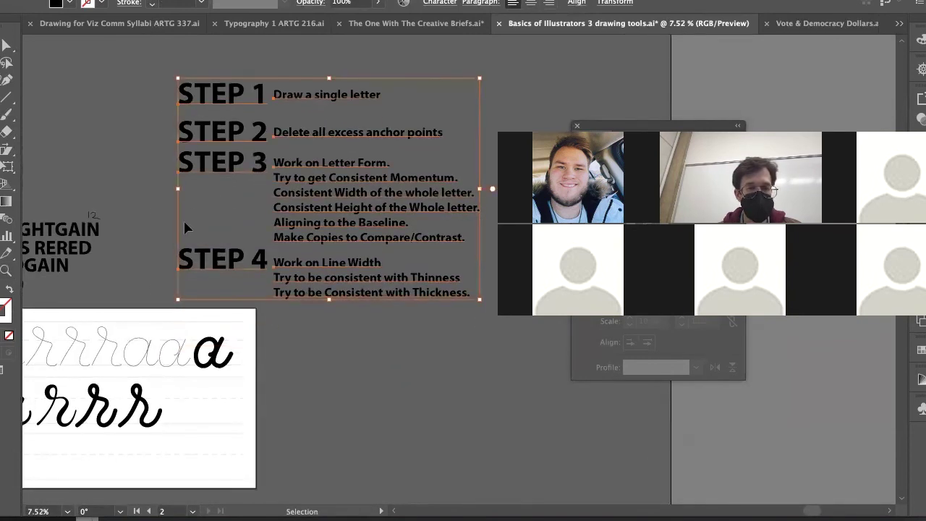
pyautogui.click(147, 243)
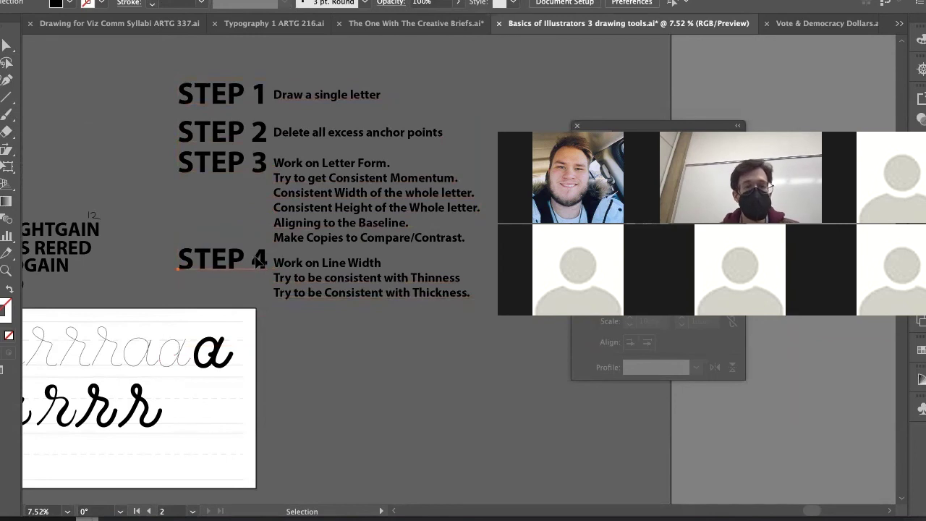
# Move the STEP 4 heading slightly down to line up with the first line of its description, and deselect it
pyautogui.moveTo(258, 261); pyautogui.dragTo(258, 268)
pyautogui.click(316, 403)
# Examine the last bold r in the second lettering row, including its anchor points, up close and beside its neighbours
pyautogui.press('z')
pyautogui.click(177, 402)
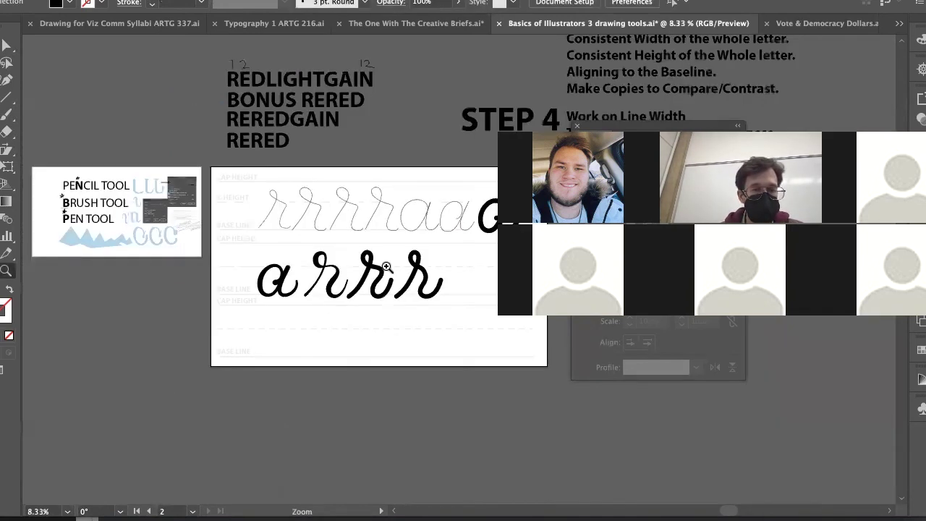
pyautogui.click(387, 267)
pyautogui.click(452, 282)
pyautogui.click(453, 283)
pyautogui.moveTo(390, 278); pyautogui.dragTo(332, 265)
pyautogui.press('v')
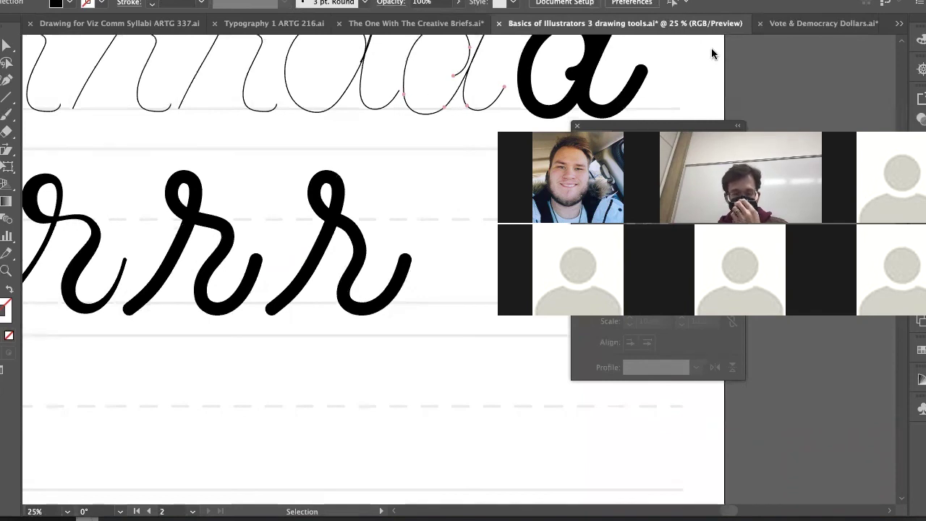
pyautogui.click(311, 291)
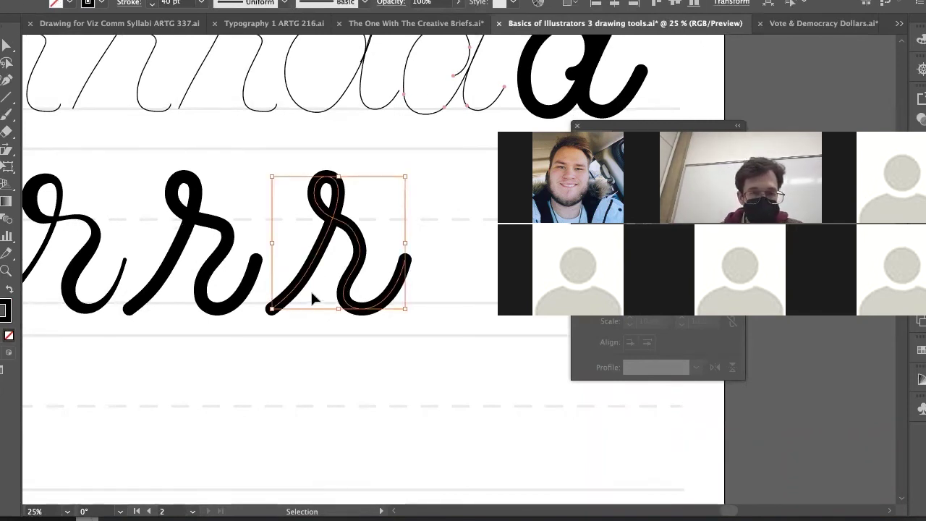
pyautogui.press('a')
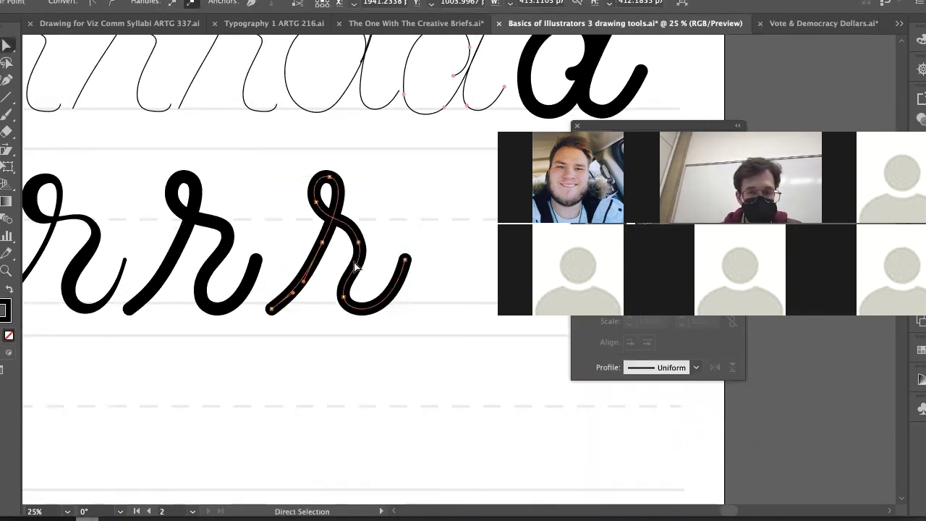
pyautogui.press('z')
pyautogui.click(358, 264)
pyautogui.click(410, 264)
pyautogui.moveTo(414, 267); pyautogui.dragTo(190, 268)
pyautogui.press('a')
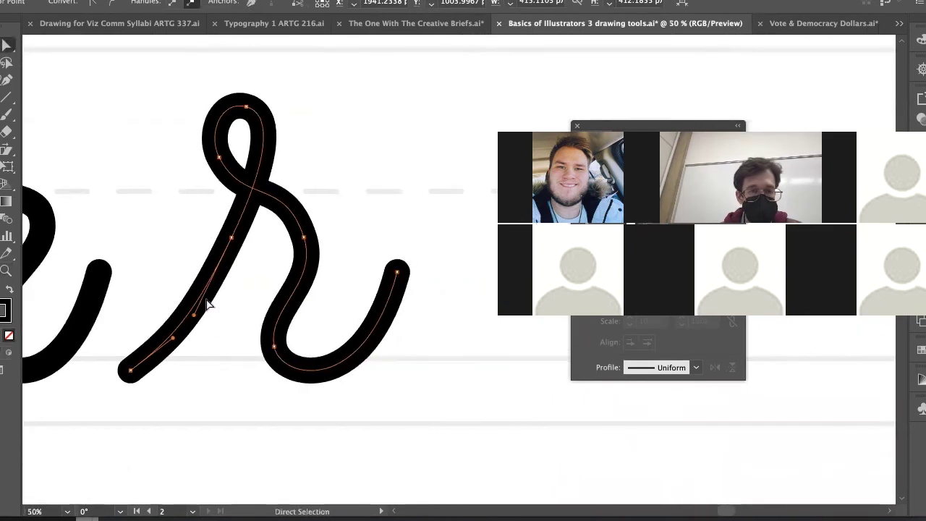
pyautogui.press('z')
pyautogui.keyDown('alt'); pyautogui.click(267, 307); pyautogui.keyUp('alt')
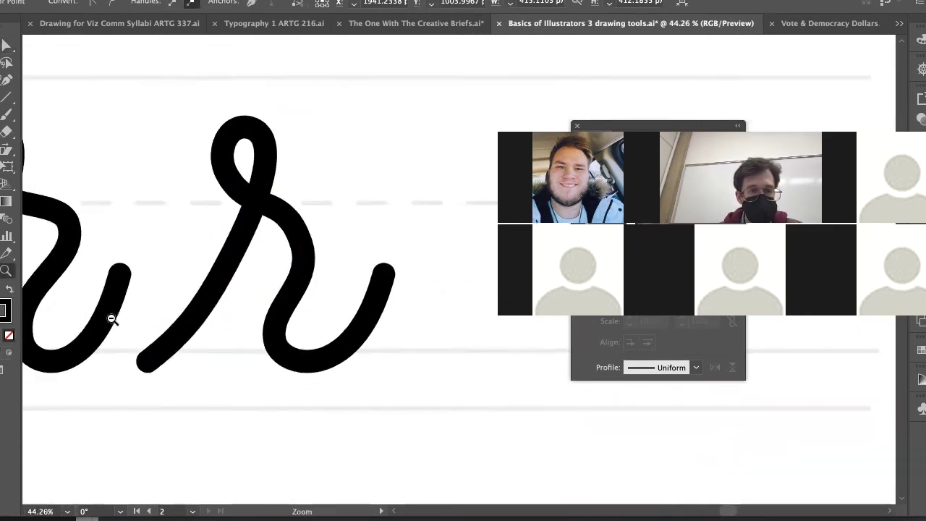
pyautogui.keyDown('alt'); pyautogui.click(266, 306); pyautogui.keyUp('alt')
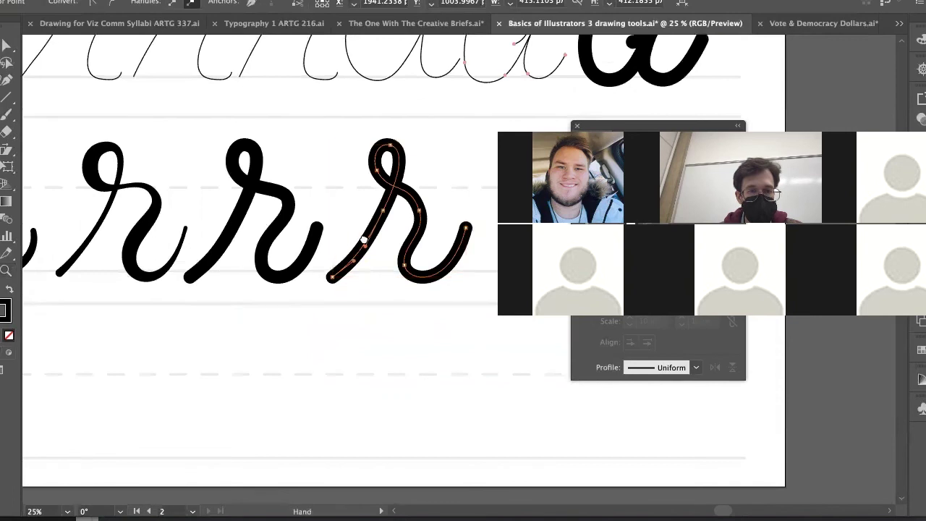
# Duplicate the two uniform-weight bold r's together and place the copies beside them in the same row
pyautogui.press('v')
pyautogui.moveTo(125, 325); pyautogui.dragTo(303, 167)
pyautogui.hscroll(5, 303, 167)
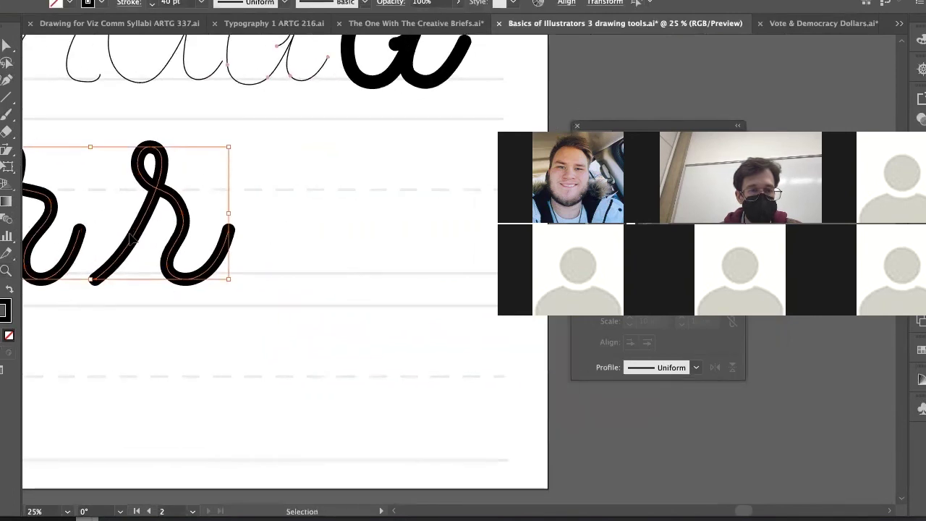
pyautogui.keyDown('alt'); pyautogui.keyDown('shift'); pyautogui.moveTo(136, 239); pyautogui.dragTo(423, 234); pyautogui.keyUp('shift'); pyautogui.keyUp('alt')
# Thin the first copied r with the Width tool at the middle of its upstroke and at its starting end
pyautogui.press('space')
pyautogui.moveTo(395, 219); pyautogui.dragTo(238, 229)
pyautogui.press('z')
pyautogui.click(238, 228)
pyautogui.click(357, 274)
pyautogui.press('space')
pyautogui.moveTo(358, 274); pyautogui.dragTo(131, 274)
pyautogui.press('v')
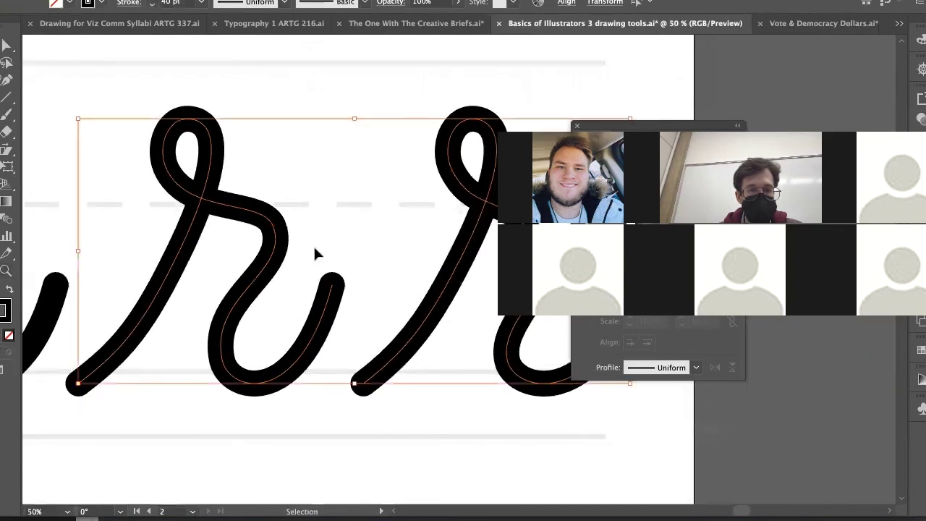
pyautogui.click(313, 246)
pyautogui.hotkey('shift', 'w')
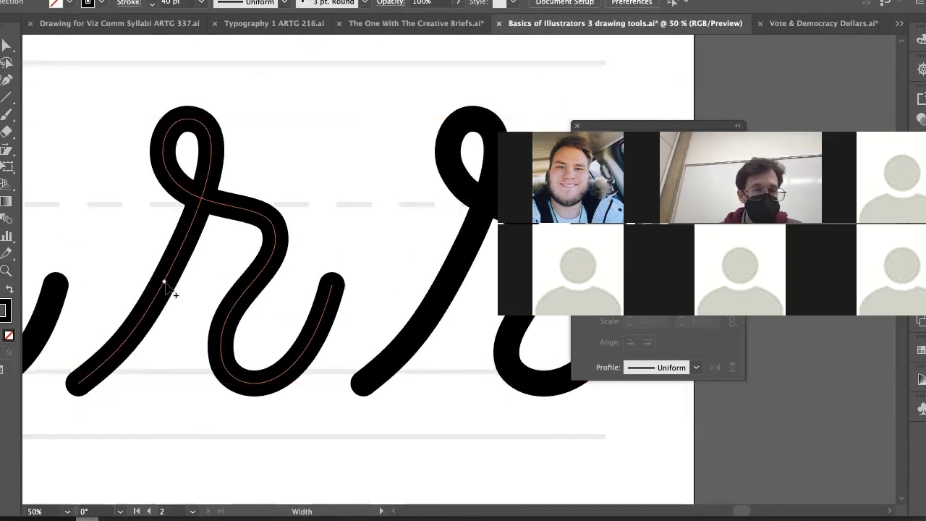
pyautogui.moveTo(165, 289); pyautogui.dragTo(162, 292)
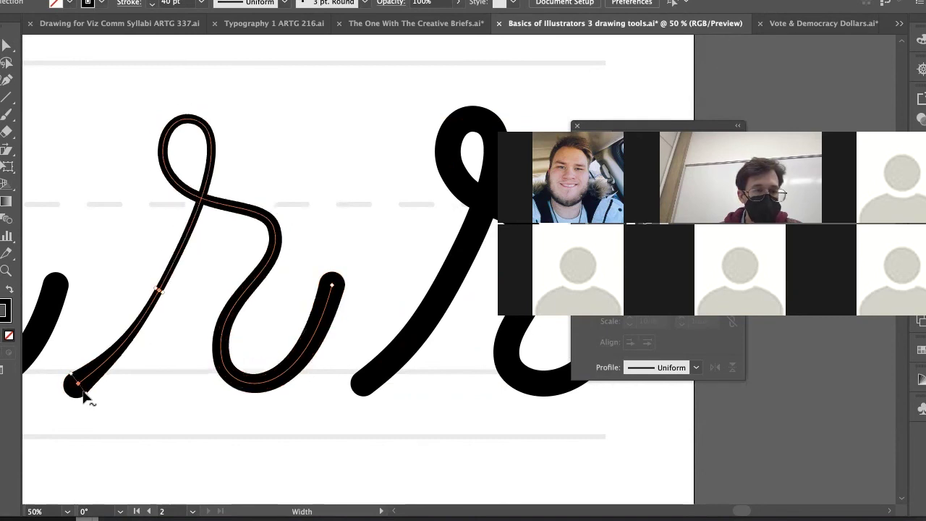
pyautogui.moveTo(82, 389); pyautogui.dragTo(84, 392)
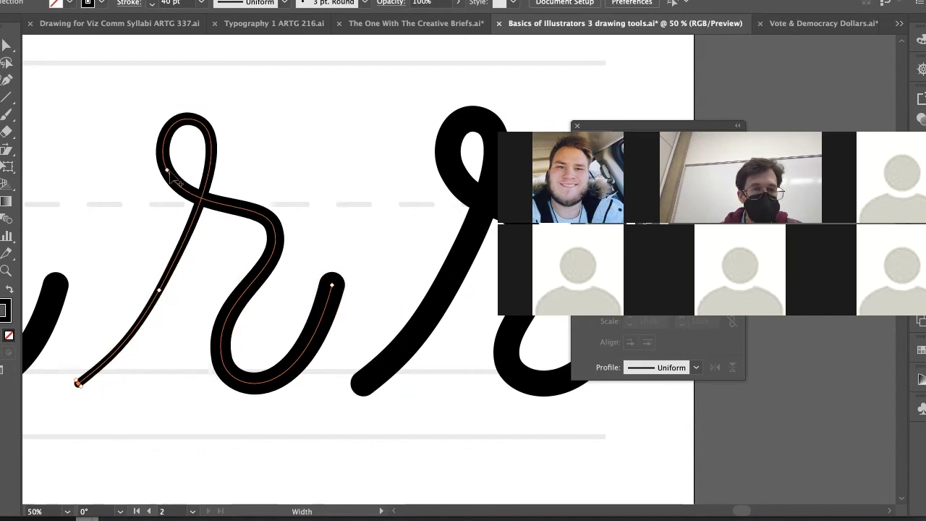
# Thicken the stroke around the r's loop, and slightly widen the upstroke and its starting end
pyautogui.moveTo(169, 171); pyautogui.dragTo(149, 174)
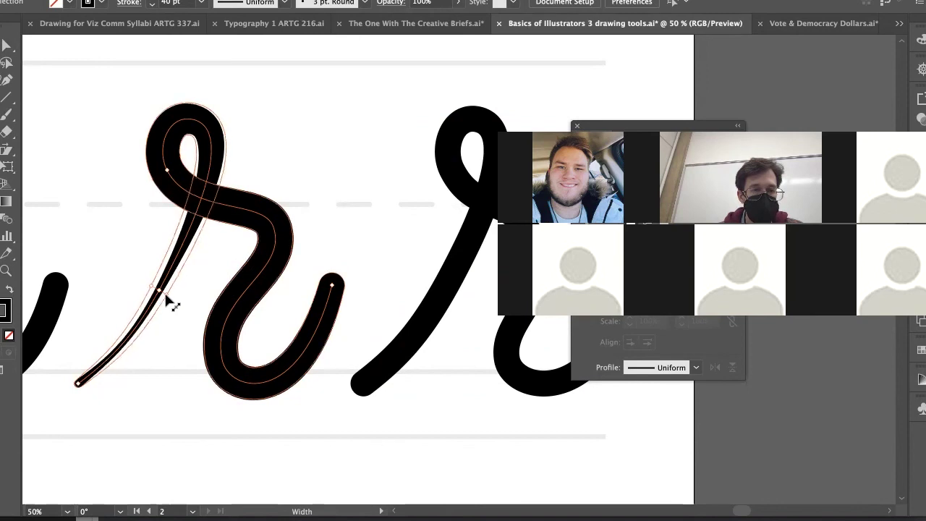
pyautogui.moveTo(166, 296); pyautogui.dragTo(167, 294)
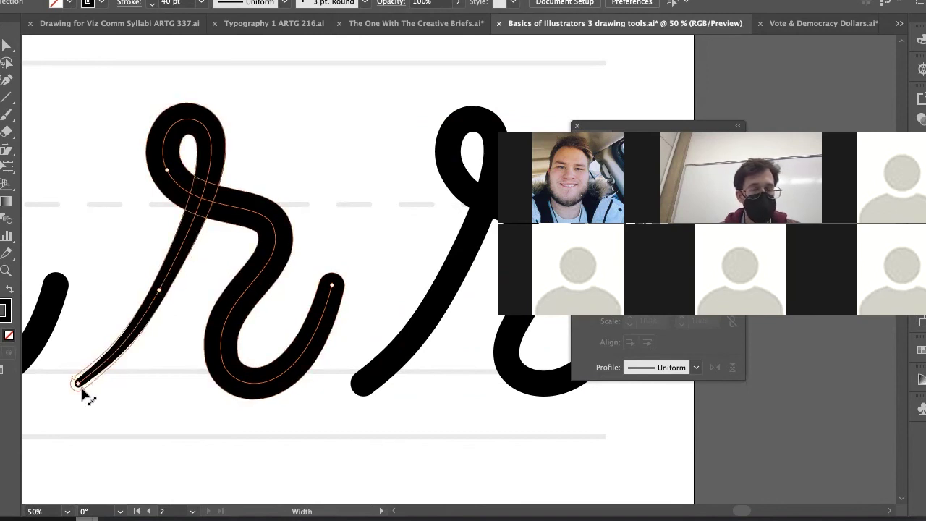
pyautogui.moveTo(81, 387); pyautogui.dragTo(80, 385)
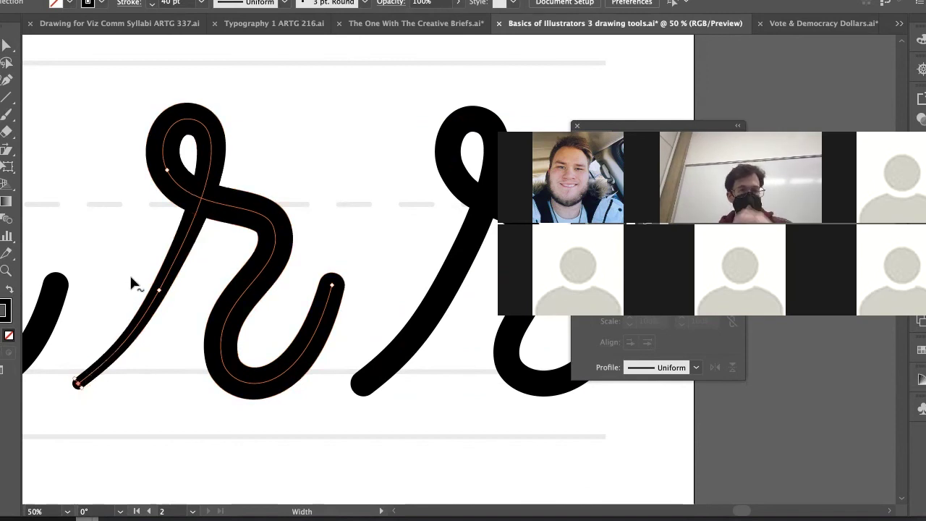
# Delete the extra anchor point on the r's upstroke and extend the starting point's handle to smooth the curve
pyautogui.press('a')
pyautogui.click(162, 295)
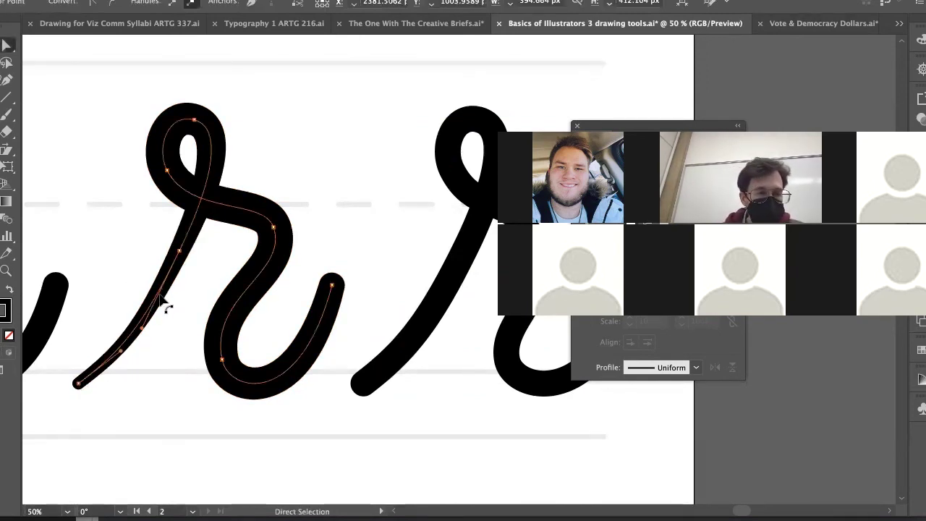
pyautogui.click(180, 254)
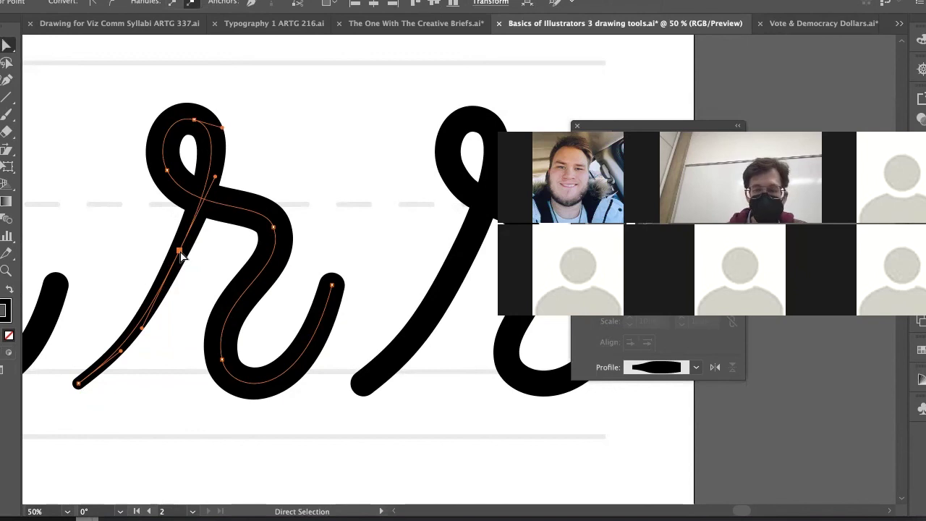
pyautogui.press('-')
pyautogui.click(179, 251)
pyautogui.press('a')
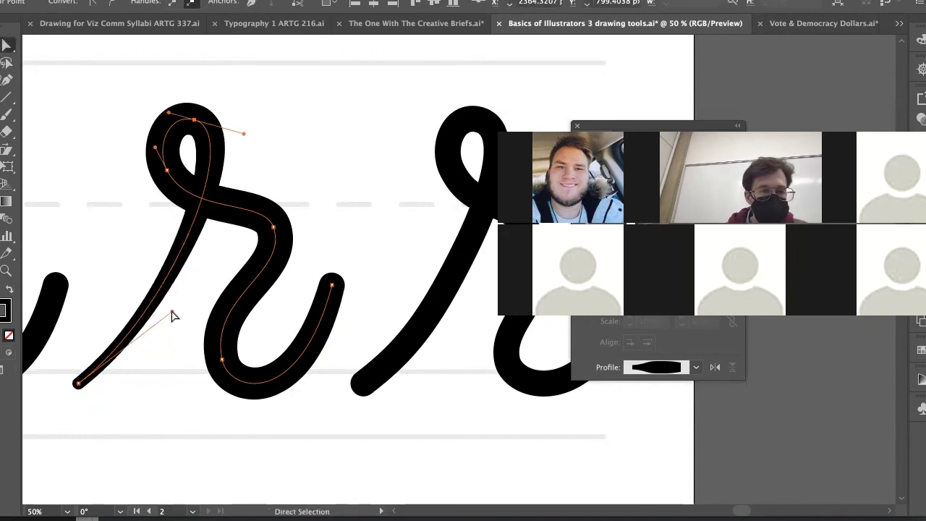
pyautogui.moveTo(172, 310); pyautogui.dragTo(176, 305)
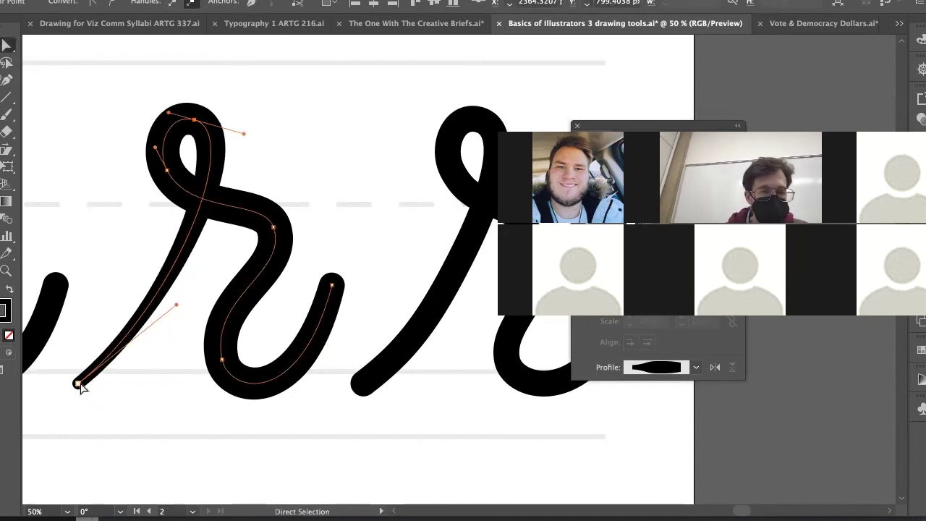
# Widen the r's stroke at its starting end and around the outer side of the loop
pyautogui.hotkey('shift', 'w')
pyautogui.moveTo(81, 391)
pyautogui.mouseDown()
pyautogui.moveTo(88, 398)
pyautogui.moveTo(83, 393)
pyautogui.mouseUp()
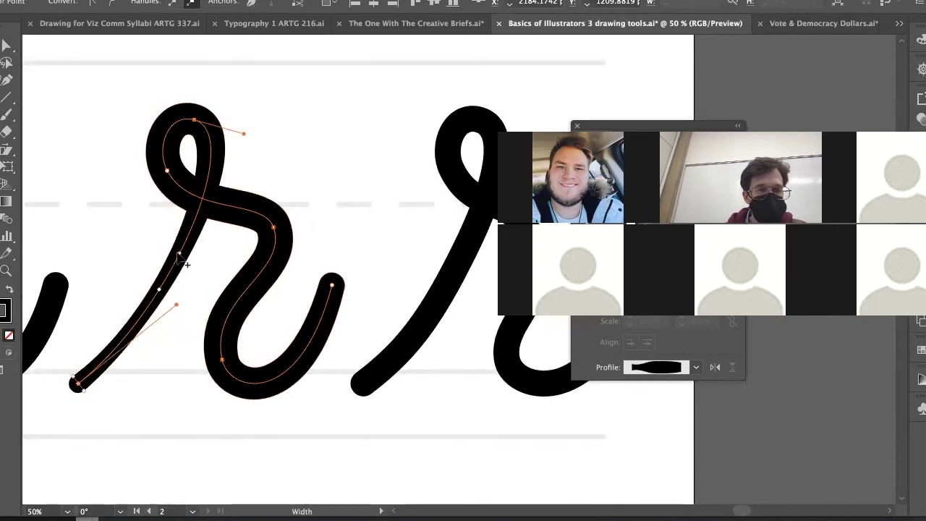
pyautogui.moveTo(154, 181)
pyautogui.mouseDown()
pyautogui.moveTo(164, 181)
pyautogui.moveTo(145, 186)
pyautogui.moveTo(206, 143)
pyautogui.mouseUp()
# Thin the r's shoulder with a new width point and thicken the downstroke just above the bottom curve
pyautogui.press('a')
pyautogui.hotkey('shift', 'w')
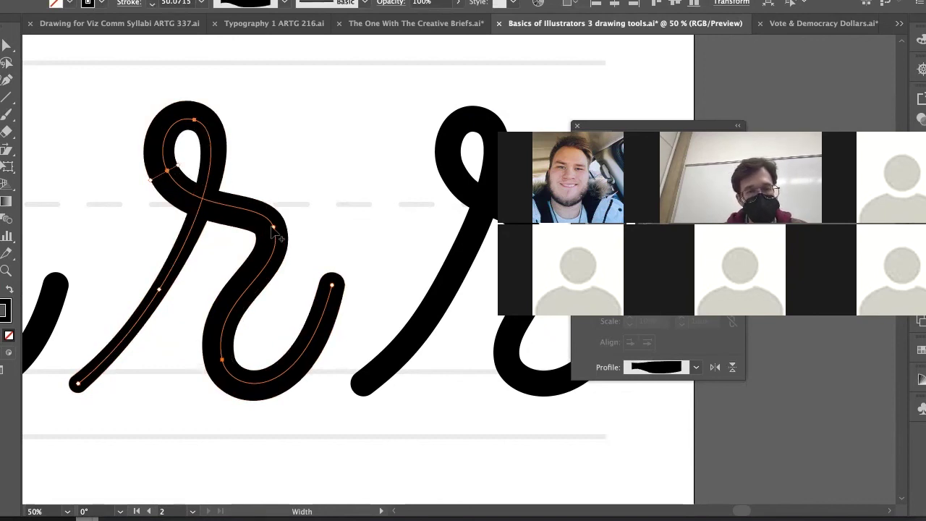
pyautogui.moveTo(272, 230)
pyautogui.mouseDown()
pyautogui.moveTo(263, 230)
pyautogui.moveTo(288, 223)
pyautogui.mouseUp()
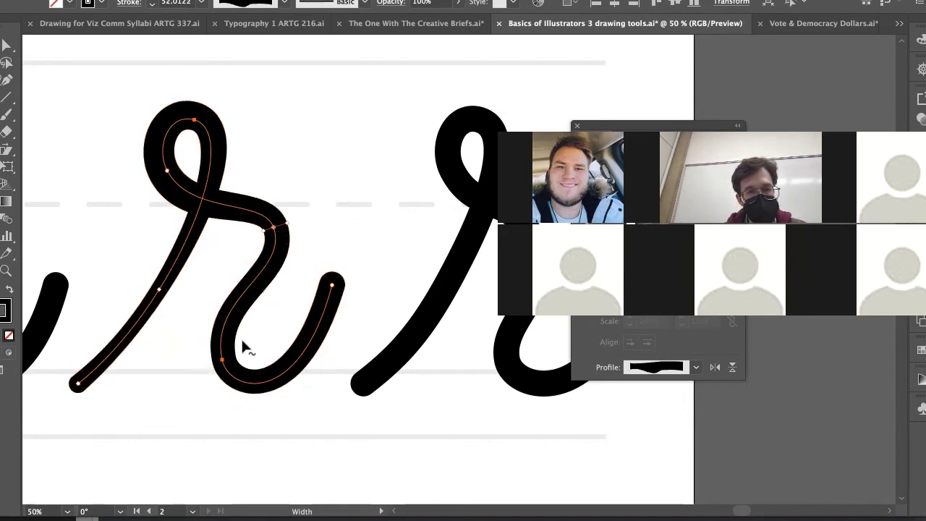
pyautogui.moveTo(227, 322); pyautogui.dragTo(245, 324)
# Thin the r's exit stroke just after the bottom curve and narrow its end, and deselect the letter
pyautogui.moveTo(296, 360); pyautogui.dragTo(301, 364)
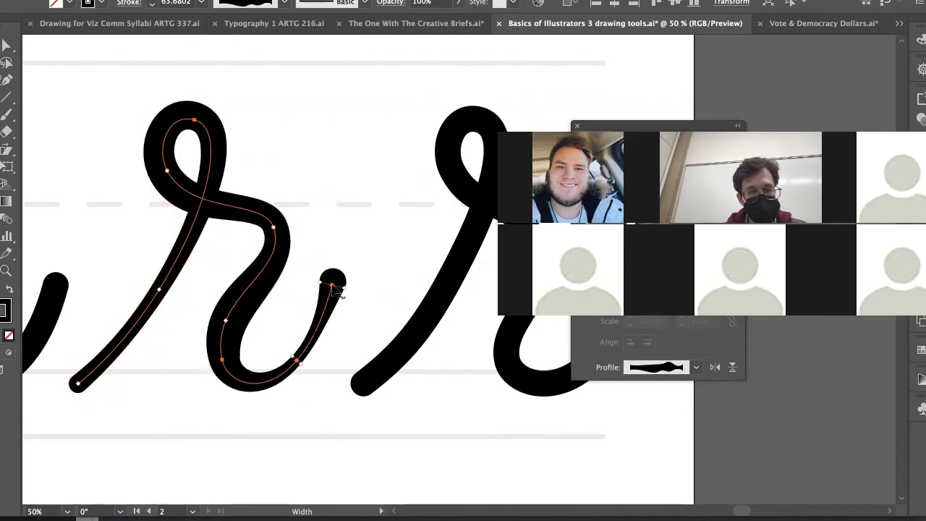
pyautogui.moveTo(320, 284); pyautogui.dragTo(331, 286)
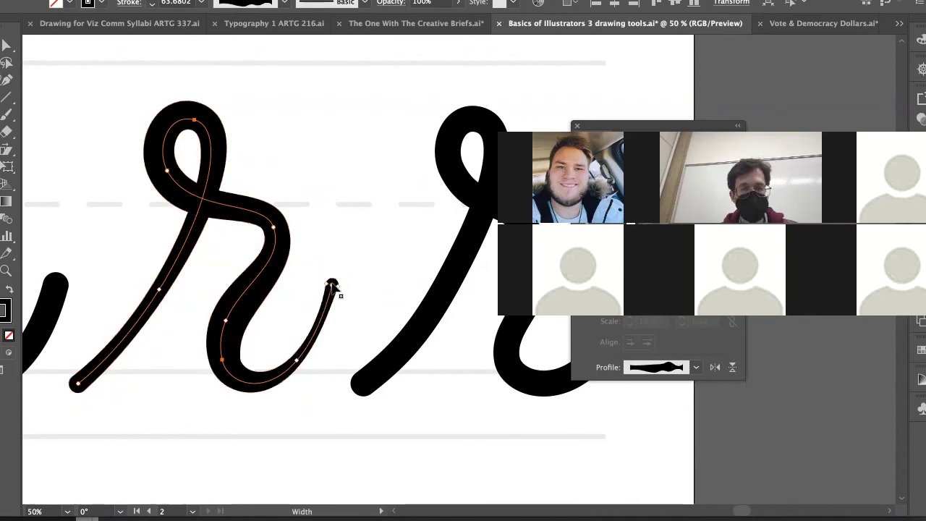
pyautogui.keyDown('super'); pyautogui.click(359, 302); pyautogui.keyUp('super')
# Move the anchor point on the r's shoulder slightly down along the curve
pyautogui.press('a')
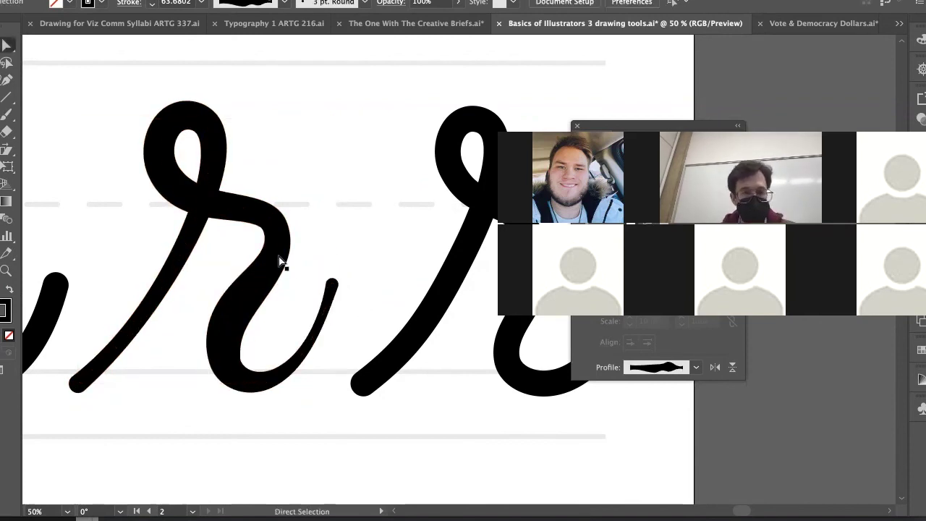
pyautogui.click(274, 237)
pyautogui.click(274, 238)
# Try tapering the r's exit stroke to a sharp point, inspect the tip up close, and undo the taper
pyautogui.hotkey('shift', 'w')
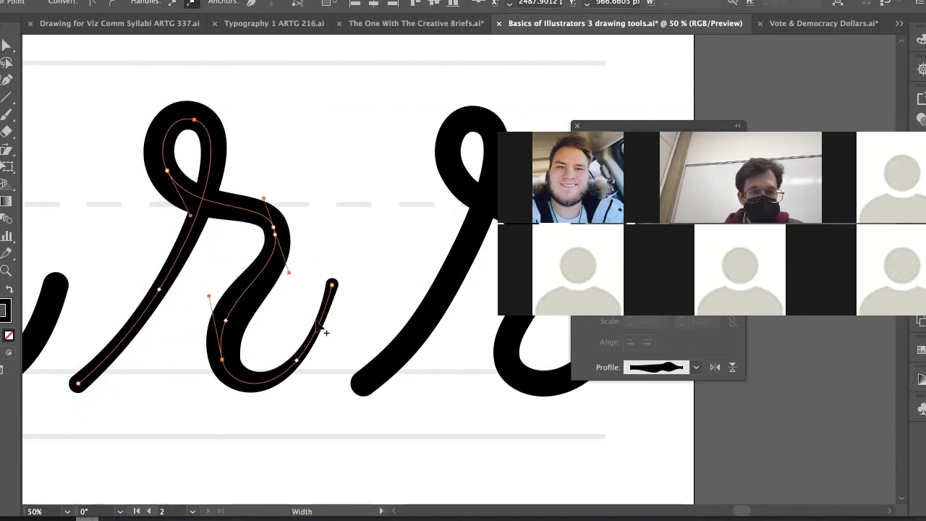
pyautogui.press('z')
pyautogui.moveTo(333, 304); pyautogui.dragTo(450, 288)
pyautogui.moveTo(339, 321); pyautogui.dragTo(426, 294)
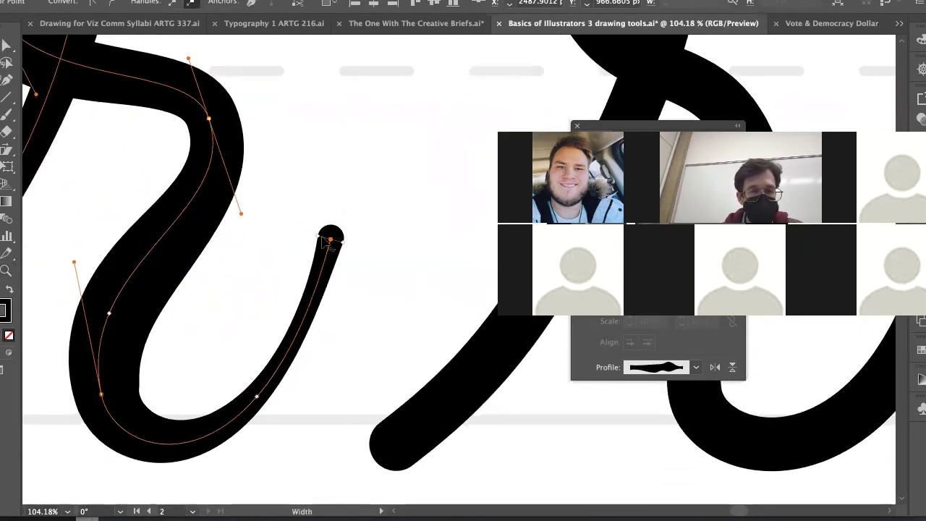
pyautogui.moveTo(330, 239); pyautogui.dragTo(364, 261)
pyautogui.scroll(3, 326, 234)
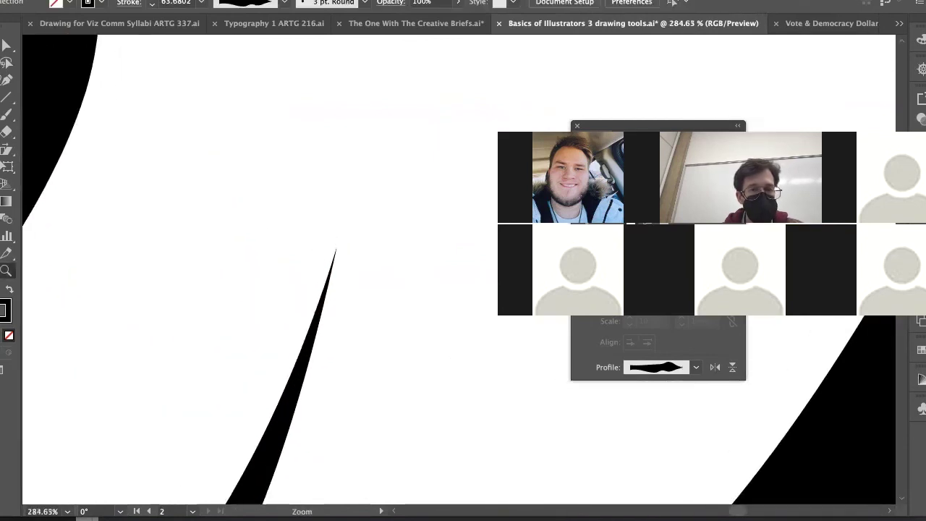
pyautogui.scroll(-6, 399, 232)
pyautogui.scroll(4, 469, 240)
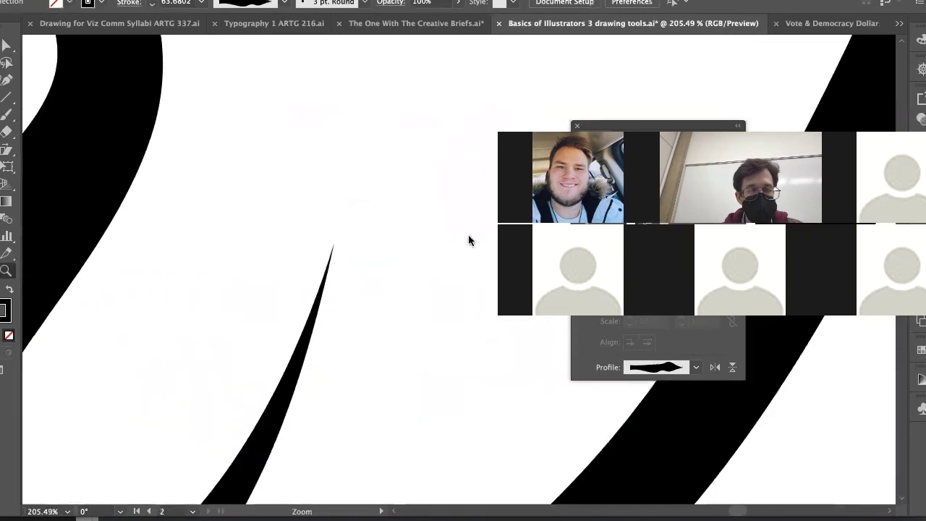
pyautogui.hotkey('ctrl', 'z')
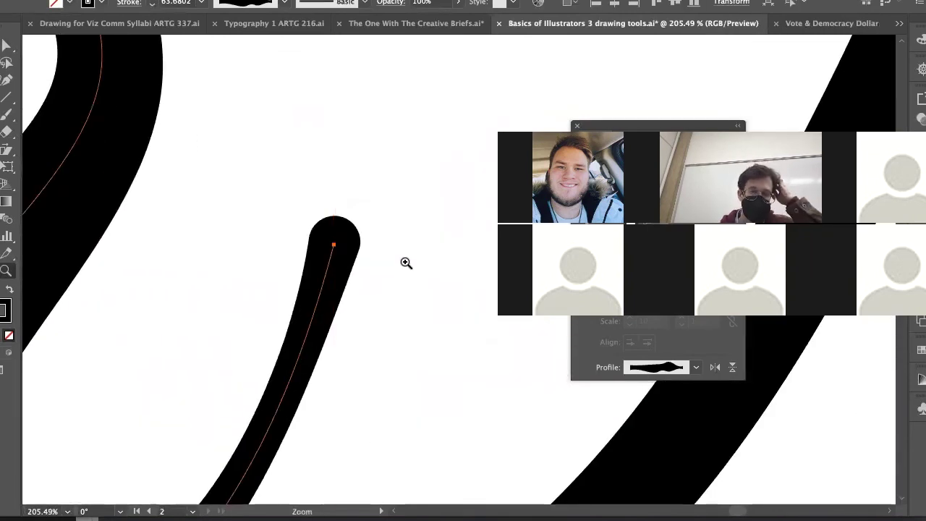
# Narrow the end of the r's exit stroke to a small rounded tip with the Width tool
pyautogui.hotkey('shift', 'w')
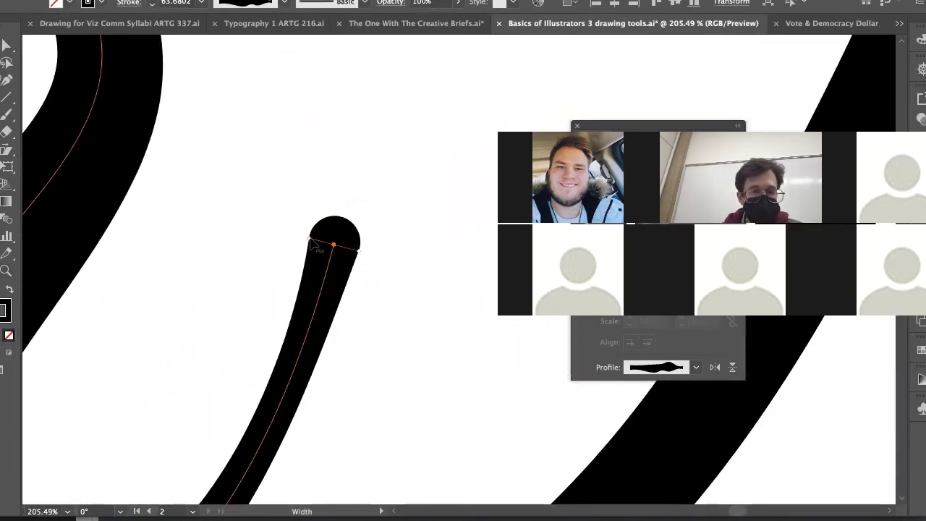
pyautogui.moveTo(316, 246)
pyautogui.mouseDown()
pyautogui.moveTo(340, 244)
pyautogui.moveTo(324, 238)
pyautogui.moveTo(332, 250)
pyautogui.mouseUp()
pyautogui.press('super+z')
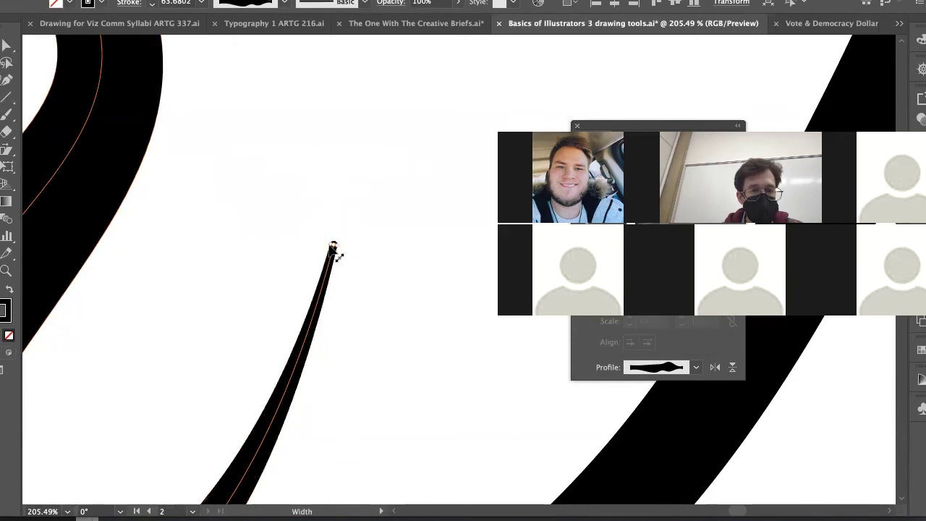
# Adjust the width of the r's exit stroke just below its tip, narrow the resulting bulge to smooth the taper, and deselect the letter
pyautogui.moveTo(308, 364); pyautogui.dragTo(321, 368)
pyautogui.keyDown('super'); pyautogui.click(387, 344); pyautogui.keyUp('super')
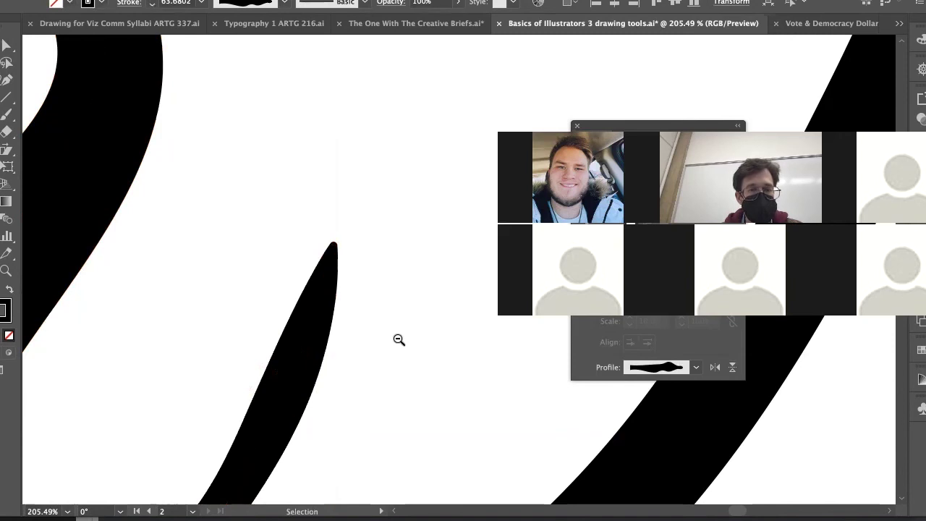
pyautogui.moveTo(399, 339); pyautogui.dragTo(212, 329)
pyautogui.hotkey('shift', 'w')
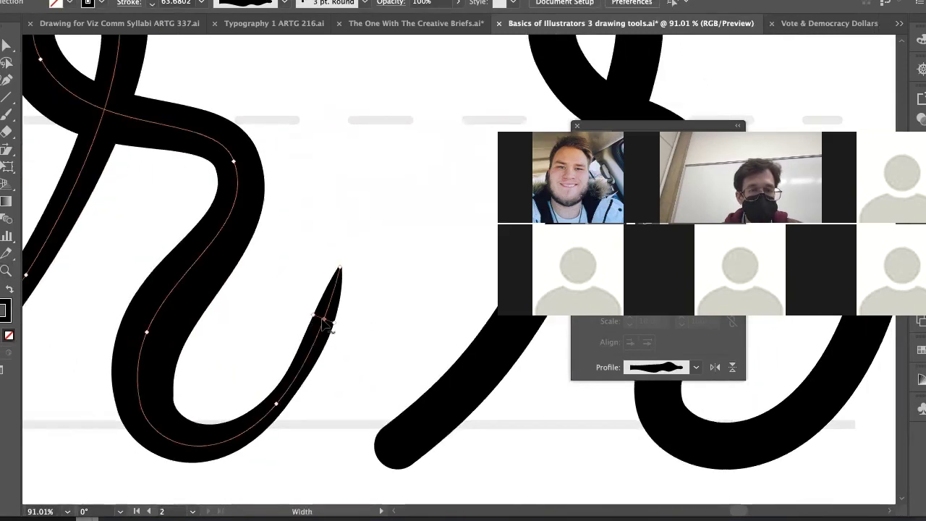
pyautogui.click(319, 323)
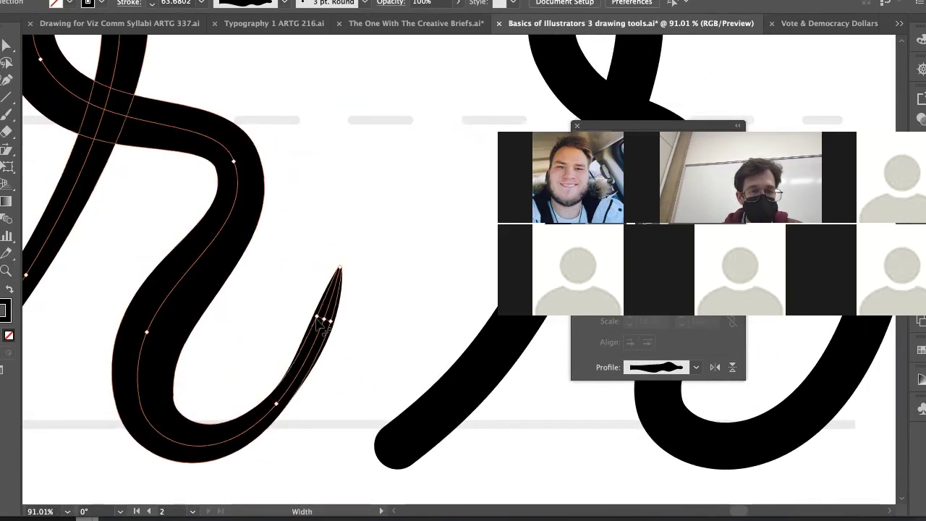
pyautogui.keyDown('super'); pyautogui.click(360, 323); pyautogui.keyUp('super')
pyautogui.press('z')
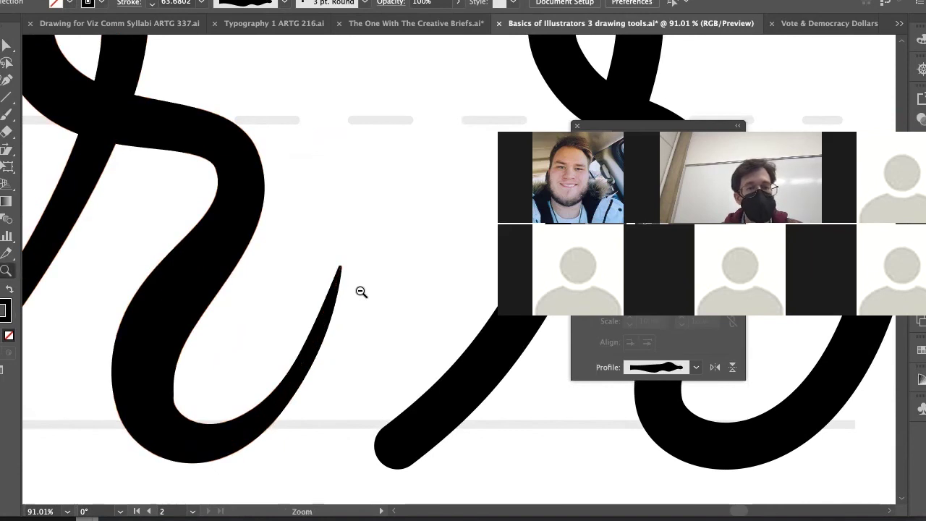
pyautogui.moveTo(360, 292)
pyautogui.mouseDown()
pyautogui.moveTo(280, 290)
pyautogui.moveTo(463, 301)
pyautogui.mouseUp()
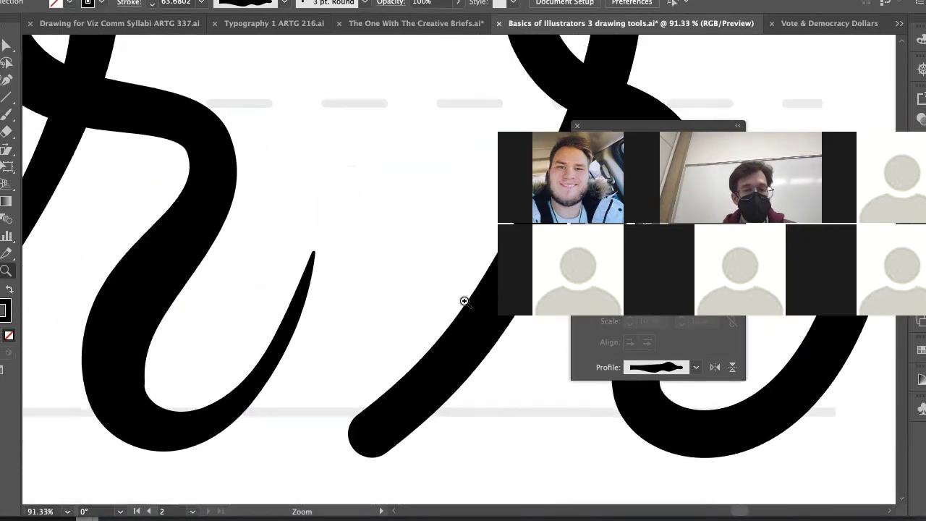
# Delete the extra width point near the r's exit tip, fine-tune the width farther down the exit curve, and deselect the letter
pyautogui.hotkey('shift', 'w')
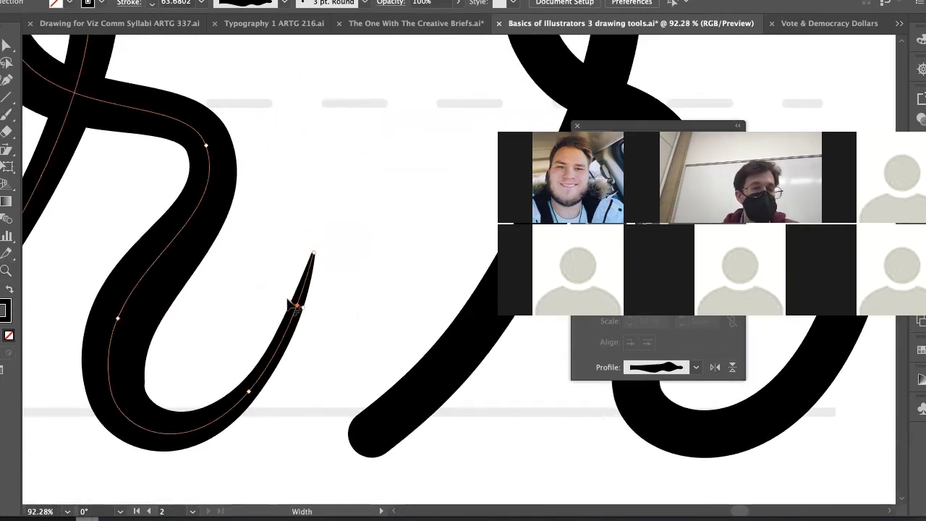
pyautogui.moveTo(288, 301); pyautogui.dragTo(298, 304)
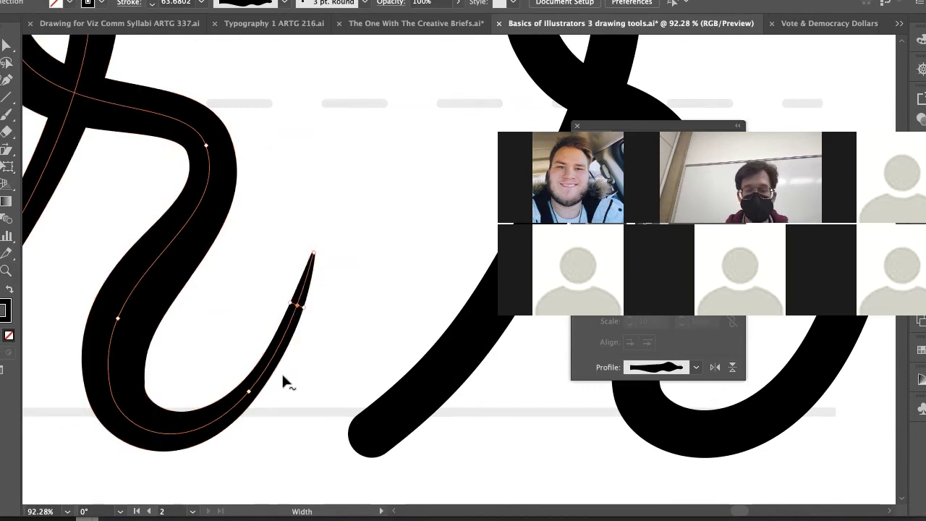
pyautogui.press('Delete')
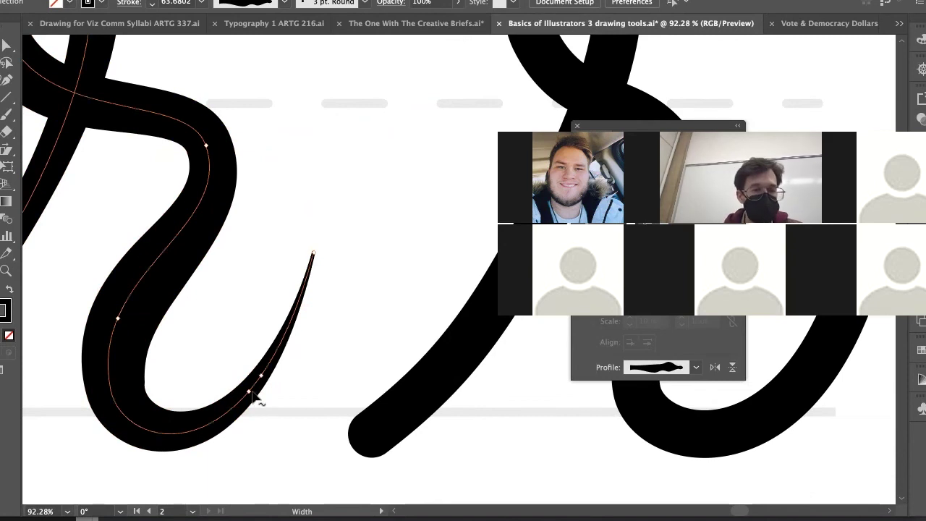
pyautogui.moveTo(254, 397); pyautogui.dragTo(259, 403)
pyautogui.keyDown('super'); pyautogui.click(316, 396); pyautogui.keyUp('super')
# Add the line "Use the Fewest number of Shape Width as you can." to the end of the STEP 4 notes
pyautogui.press('z')
pyautogui.moveTo(354, 312); pyautogui.dragTo(290, 311)
pyautogui.moveTo(355, 287); pyautogui.dragTo(248, 301)
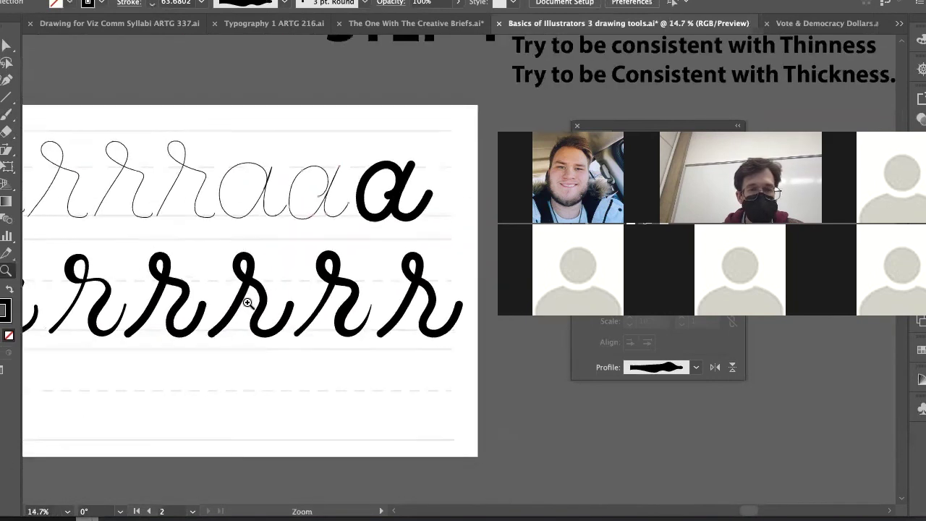
pyautogui.moveTo(320, 284); pyautogui.dragTo(48, 352)
pyautogui.keyDown('alt'); pyautogui.click(306, 257); pyautogui.keyUp('alt')
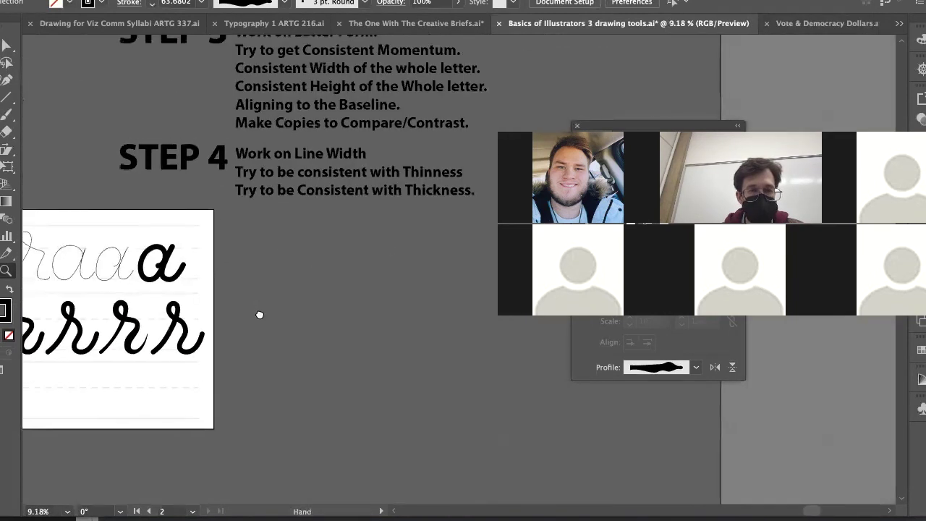
pyautogui.press('t')
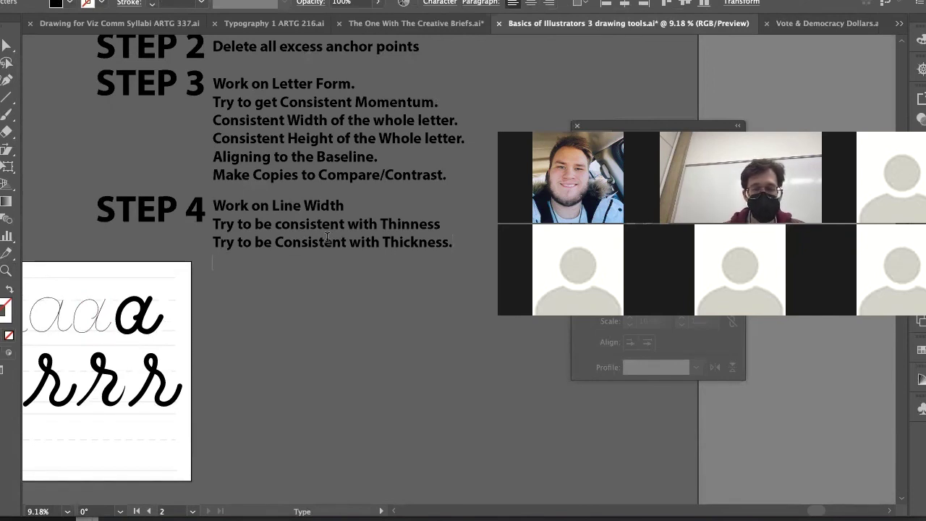
pyautogui.write('Use the Fewest number of')
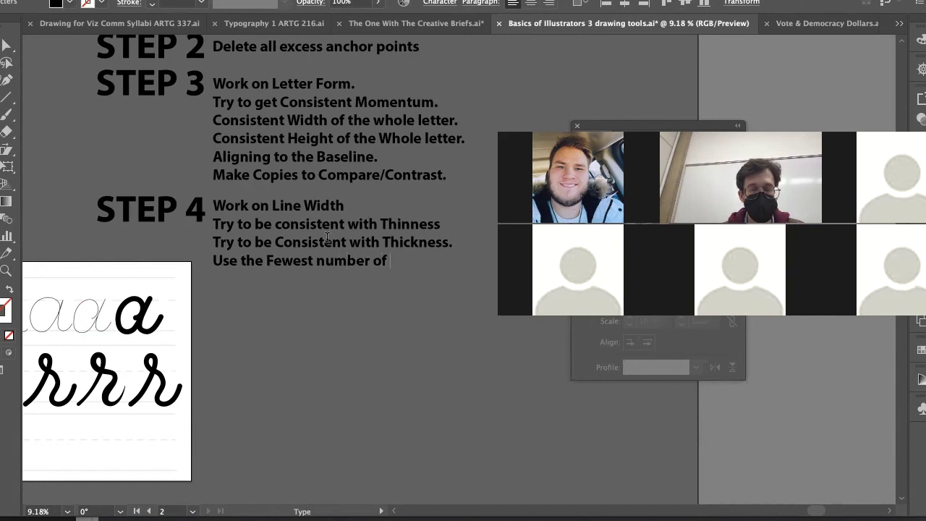
pyautogui.write(' Shape Width as y')
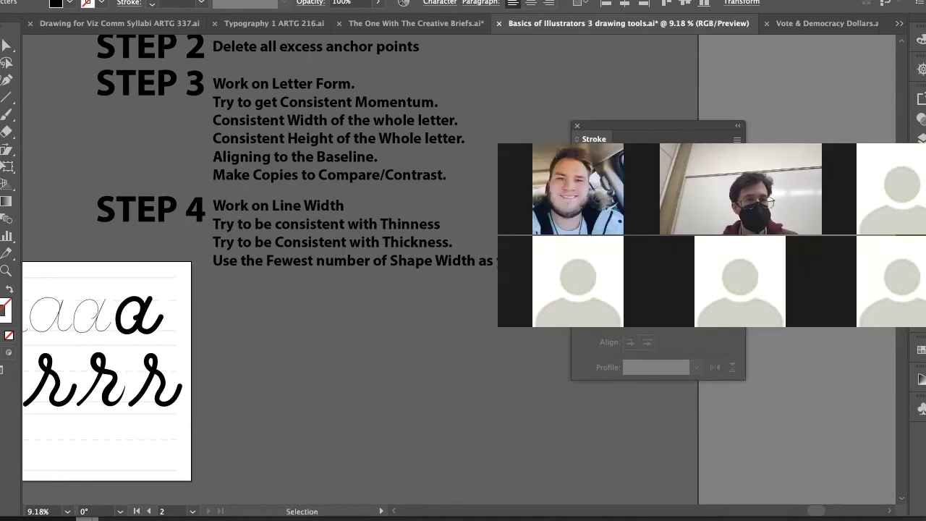
# Append "(one at a time)" to the "Work on Letter Form." line in the STEP 3 notes and deselect the text
pyautogui.hscroll(-8, 304, 290)
pyautogui.scroll(-4, 304, 289)
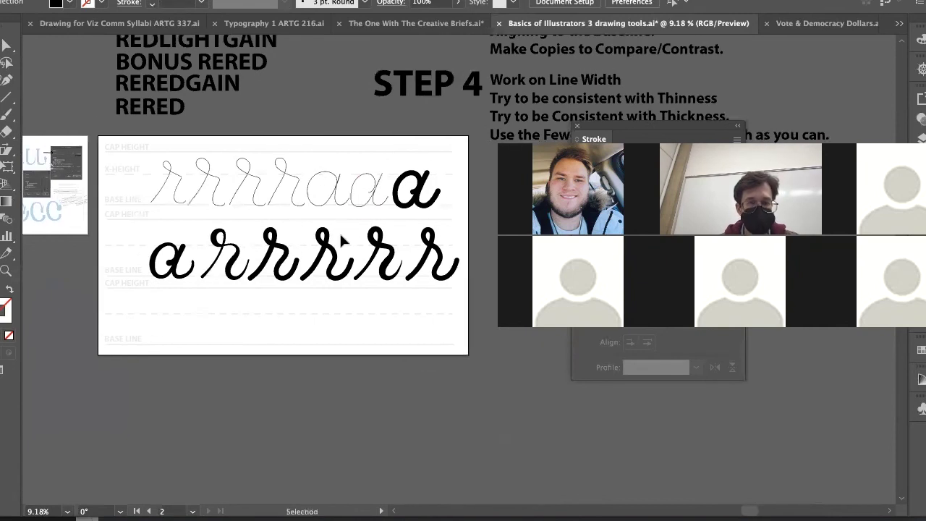
pyautogui.hscroll(7, 304, 347)
pyautogui.scroll(5, 304, 347)
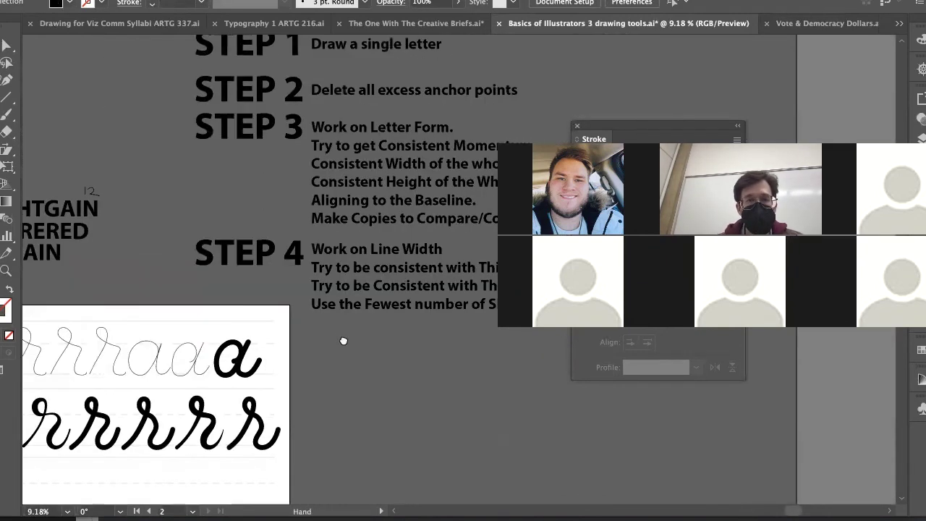
pyautogui.scroll(4, 293, 352)
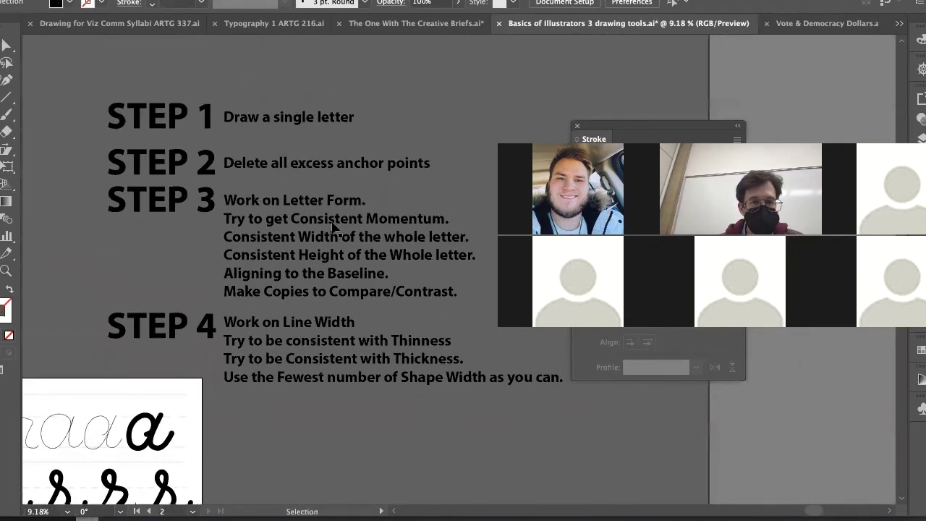
pyautogui.press('t')
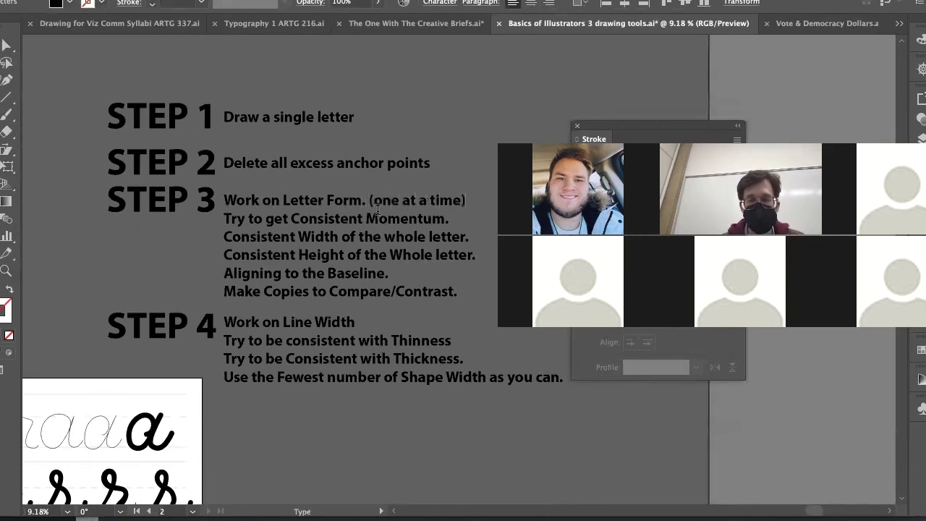
pyautogui.click(3, 46)
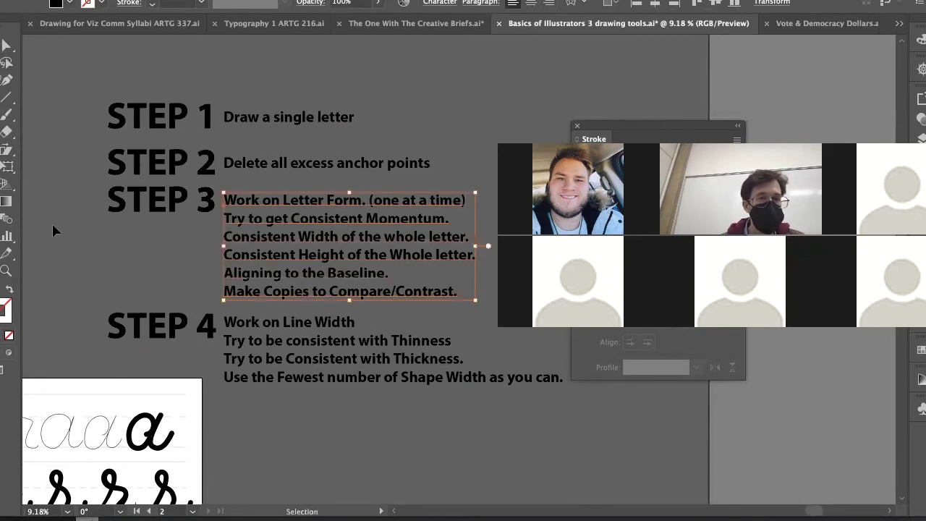
pyautogui.click(67, 254)
# Handwrite the connected cursive word "red" on the empty third guideline row with the Pencil tool, using a 40 pt uniform stroke
pyautogui.moveTo(66, 255); pyautogui.dragTo(249, 131)
pyautogui.moveTo(211, 315); pyautogui.dragTo(285, 209)
pyautogui.press('z')
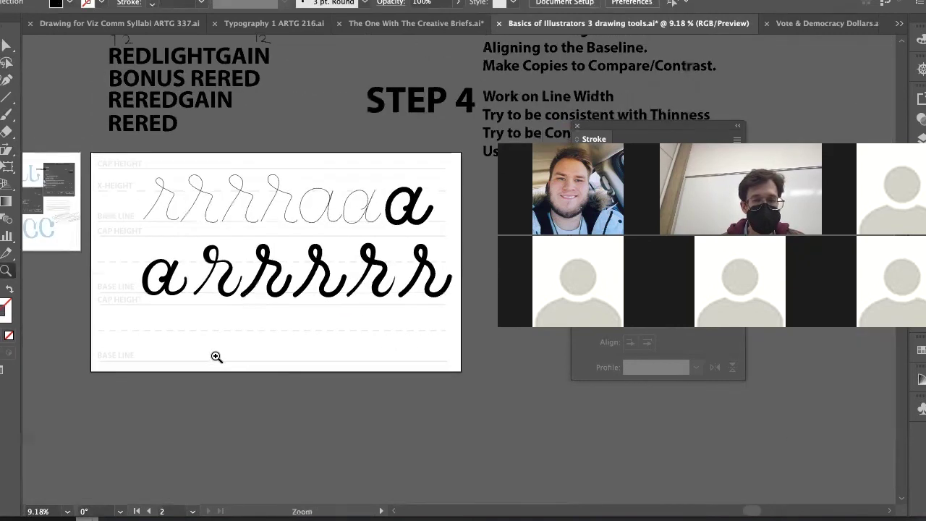
pyautogui.moveTo(222, 357); pyautogui.dragTo(220, 301)
pyautogui.hscroll(5, 246, 298)
pyautogui.press('v')
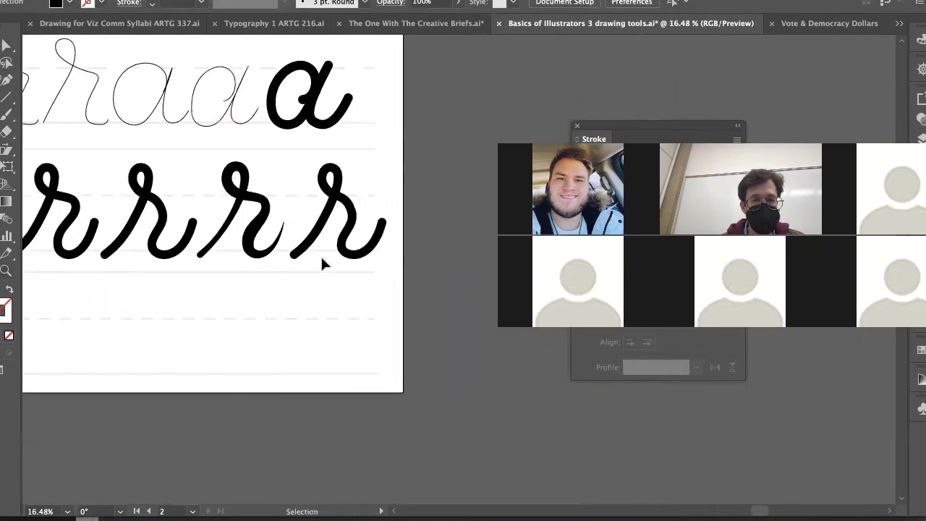
pyautogui.click(349, 253)
pyautogui.moveTo(349, 253); pyautogui.dragTo(104, 386)
pyautogui.moveTo(103, 386); pyautogui.dragTo(367, 343)
pyautogui.click(249, 317)
pyautogui.scroll(3, 326, 306)
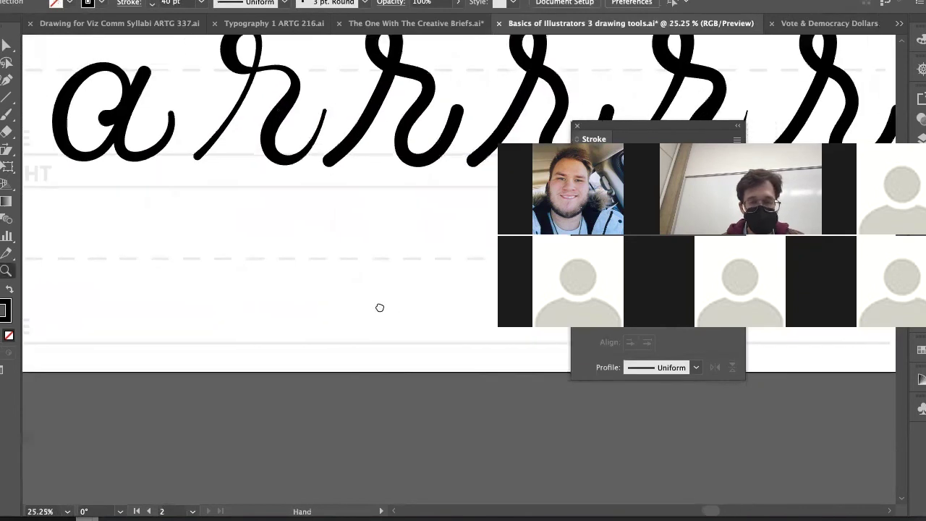
pyautogui.press('n')
pyautogui.moveTo(182, 341)
pyautogui.mouseDown()
pyautogui.moveTo(241, 289)
pyautogui.moveTo(266, 235)
pyautogui.moveTo(256, 219)
pyautogui.moveTo(243, 230)
pyautogui.moveTo(279, 266)
pyautogui.moveTo(266, 307)
pyautogui.moveTo(264, 334)
pyautogui.moveTo(275, 341)
pyautogui.moveTo(316, 293)
pyautogui.moveTo(367, 282)
pyautogui.moveTo(373, 253)
pyautogui.moveTo(338, 252)
pyautogui.moveTo(318, 286)
pyautogui.moveTo(318, 309)
pyautogui.moveTo(337, 331)
pyautogui.moveTo(393, 304)
pyautogui.moveTo(428, 263)
pyautogui.moveTo(448, 267)
pyautogui.moveTo(427, 261)
pyautogui.moveTo(388, 321)
pyautogui.moveTo(403, 333)
pyautogui.moveTo(431, 319)
pyautogui.moveTo(445, 212)
pyautogui.moveTo(448, 321)
pyautogui.mouseUp()
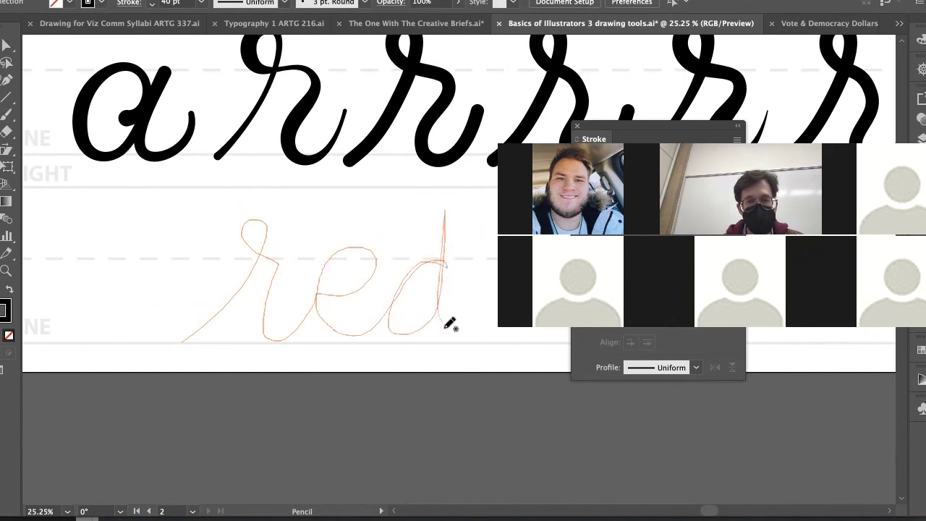
pyautogui.moveTo(513, 330); pyautogui.dragTo(440, 328)
# Move the d's bottom end to the baseline, pull its top end up and to the right, reshape the stem's curve, and deselect the word
pyautogui.press('a')
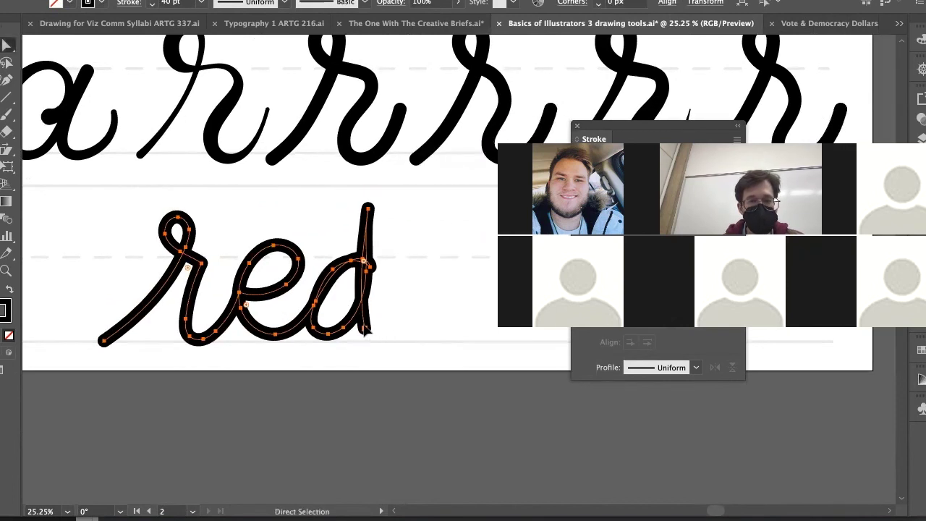
pyautogui.moveTo(365, 329); pyautogui.dragTo(372, 339)
pyautogui.press('super+z')
pyautogui.click(417, 318)
pyautogui.moveTo(368, 209); pyautogui.dragTo(384, 202)
pyautogui.moveTo(378, 241); pyautogui.dragTo(361, 245)
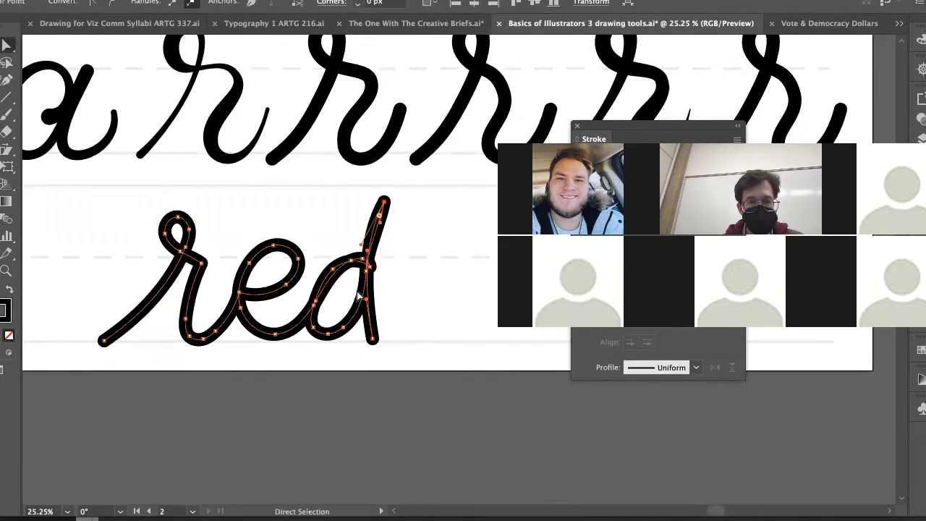
pyautogui.press('v')
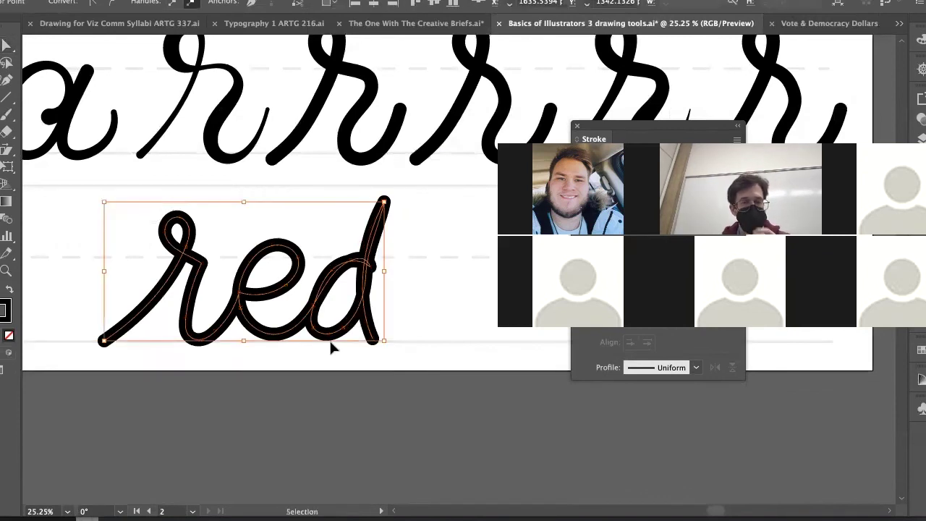
pyautogui.click(329, 369)
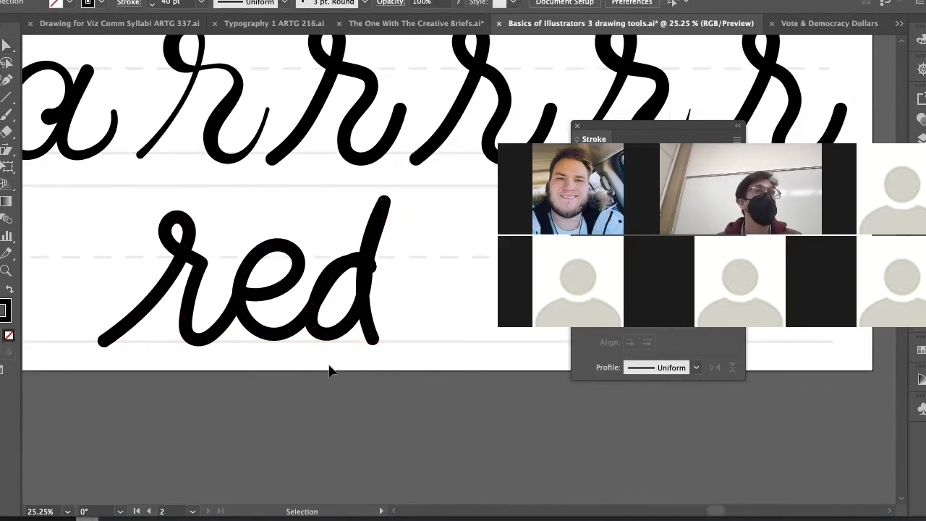
# Add two anchor points along the start of the e's crossbar, just right of where it meets the r's connecting stroke
pyautogui.click(250, 337)
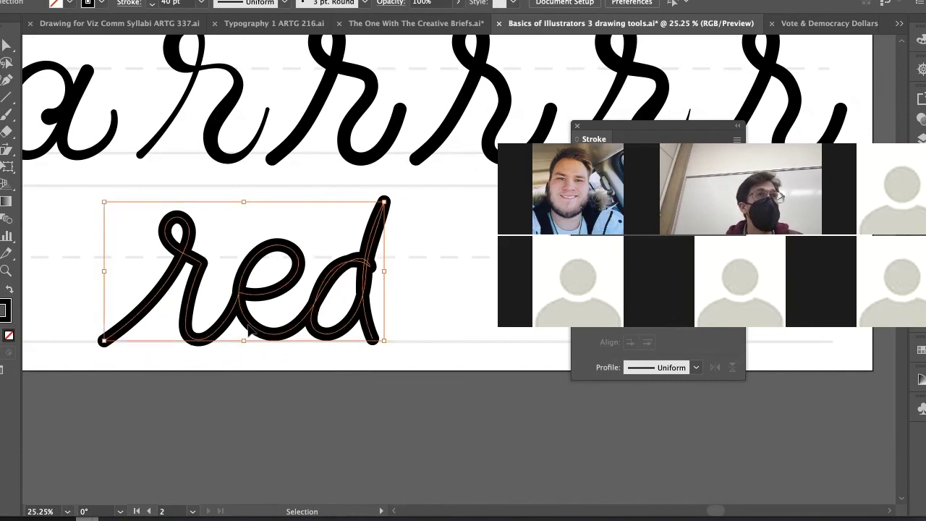
pyautogui.press('a')
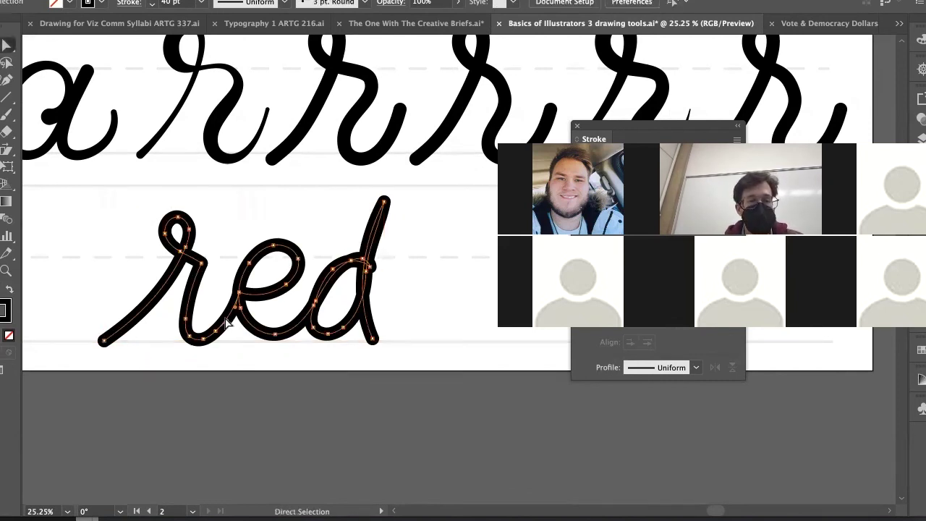
pyautogui.moveTo(177, 330); pyautogui.dragTo(182, 330)
pyautogui.press('z')
pyautogui.moveTo(222, 298); pyautogui.dragTo(306, 300)
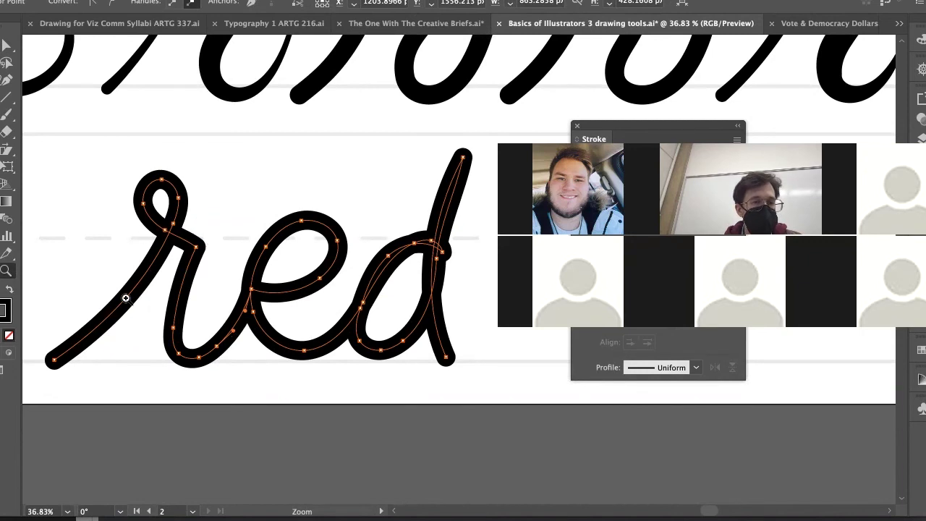
pyautogui.moveTo(380, 310); pyautogui.dragTo(372, 285)
pyautogui.moveTo(192, 289); pyautogui.dragTo(328, 268)
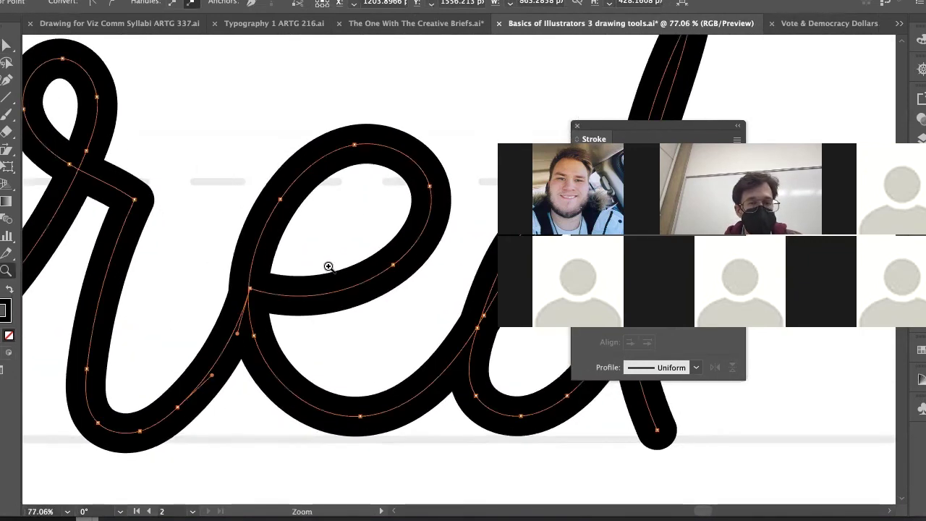
pyautogui.moveTo(227, 292); pyautogui.dragTo(375, 274)
pyautogui.press('v')
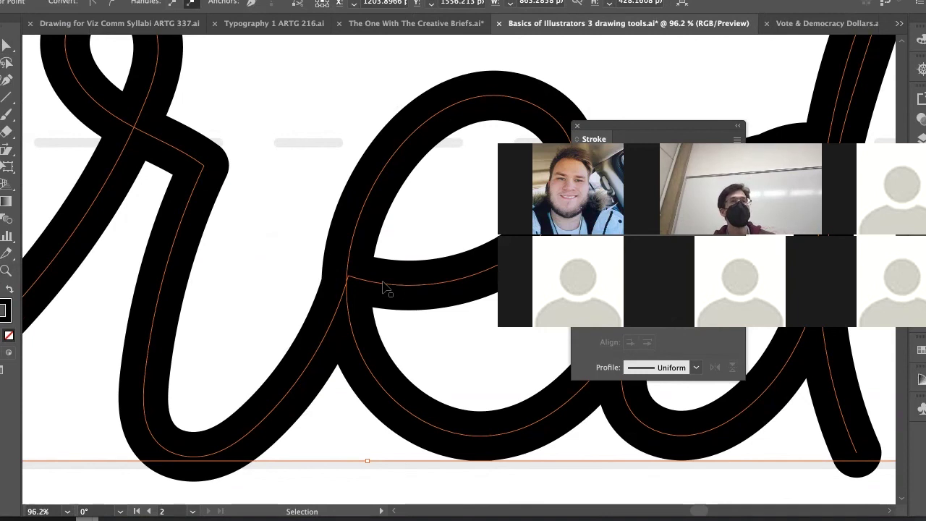
pyautogui.press('a')
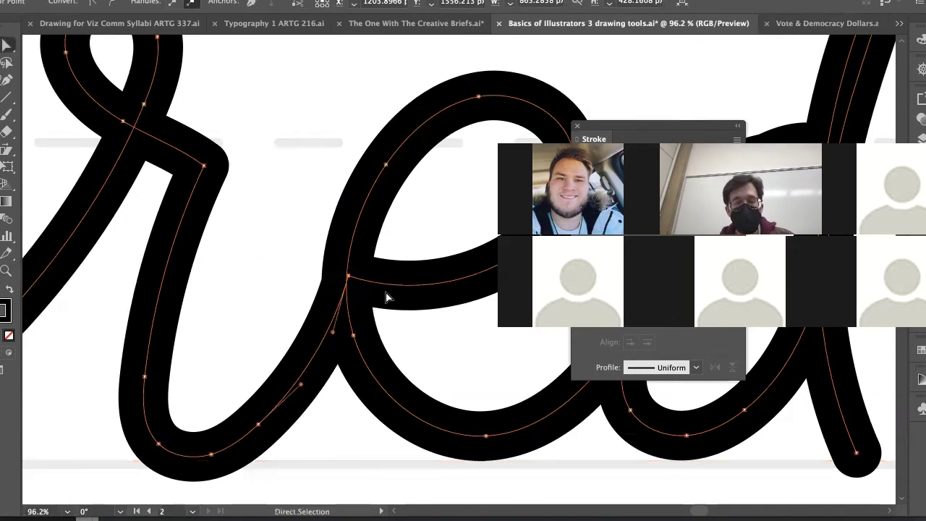
pyautogui.press('p')
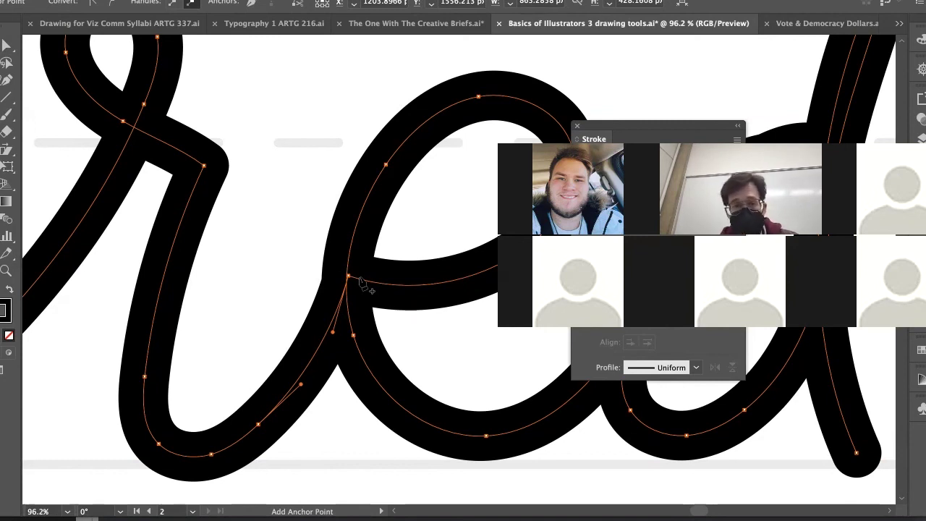
pyautogui.click(358, 278)
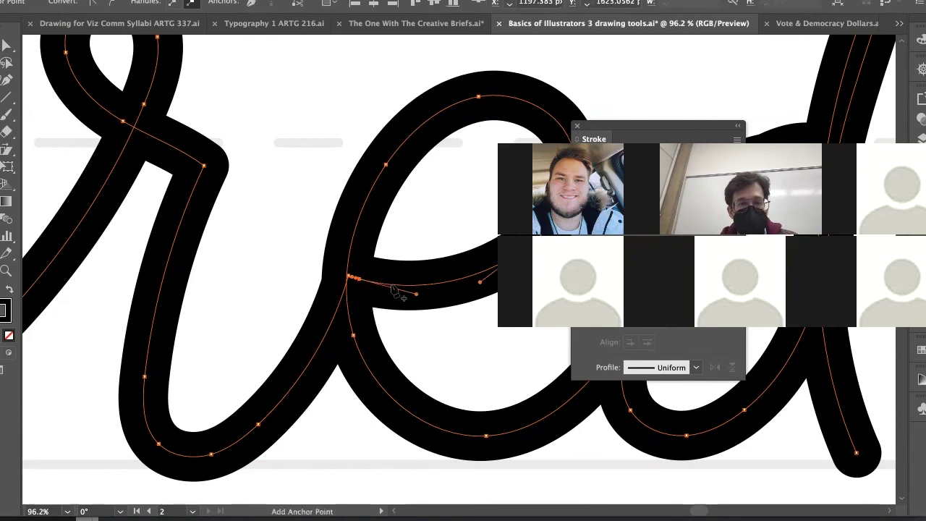
pyautogui.click(391, 285)
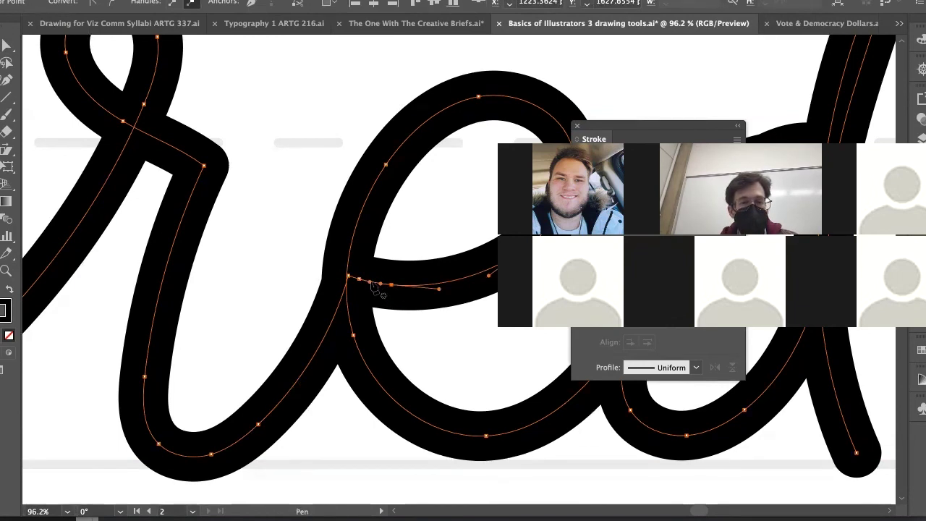
# Split the e's crossbar from the r's connecting stroke by deleting the path between the added anchor points, and extend the crossbar's loose end to the joint
pyautogui.click(373, 282)
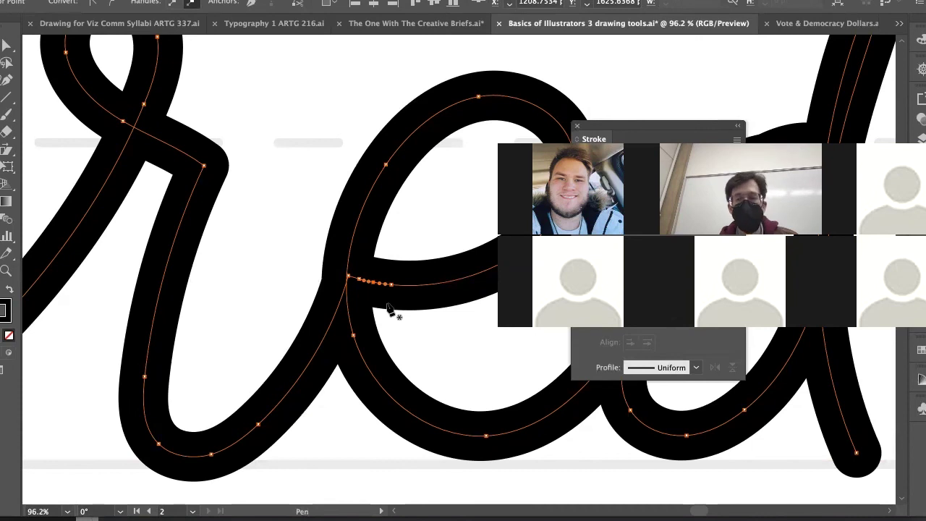
pyautogui.press('Delete')
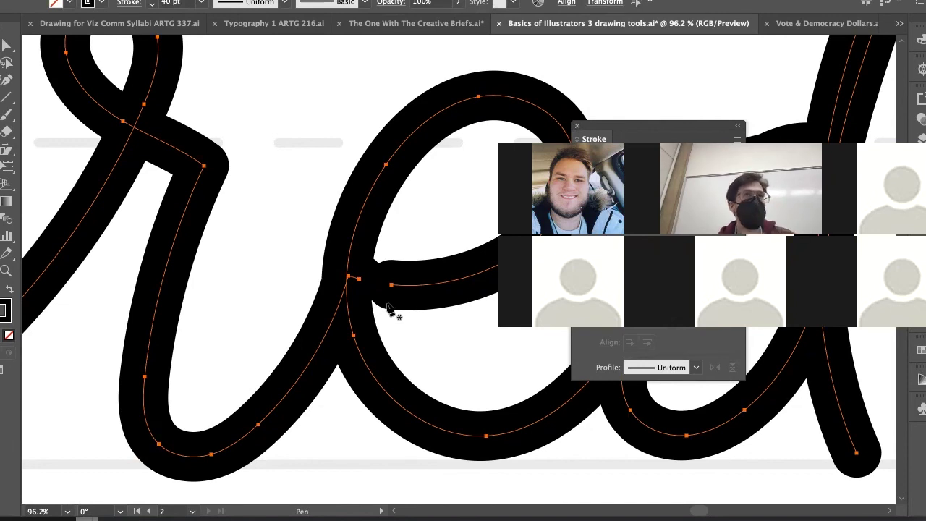
pyautogui.press('a')
pyautogui.click(387, 311)
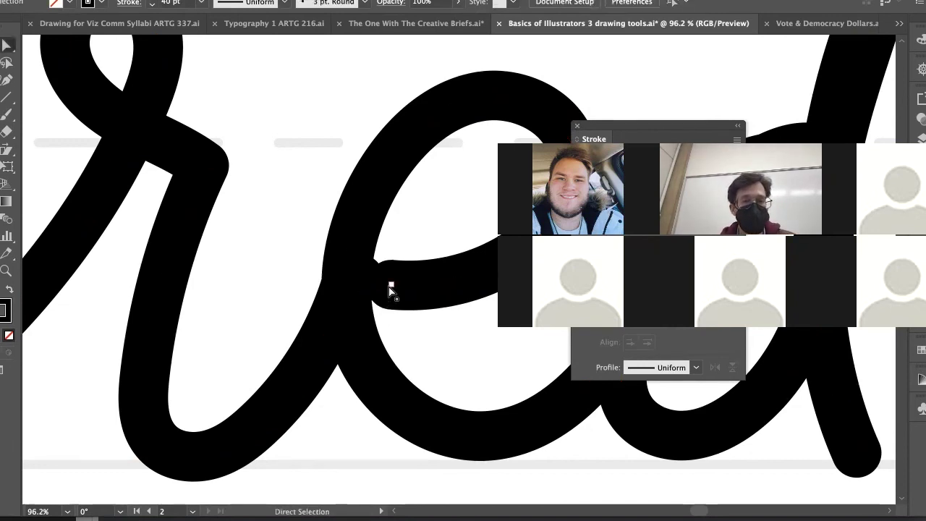
pyautogui.moveTo(390, 283); pyautogui.dragTo(429, 307)
pyautogui.click(318, 342)
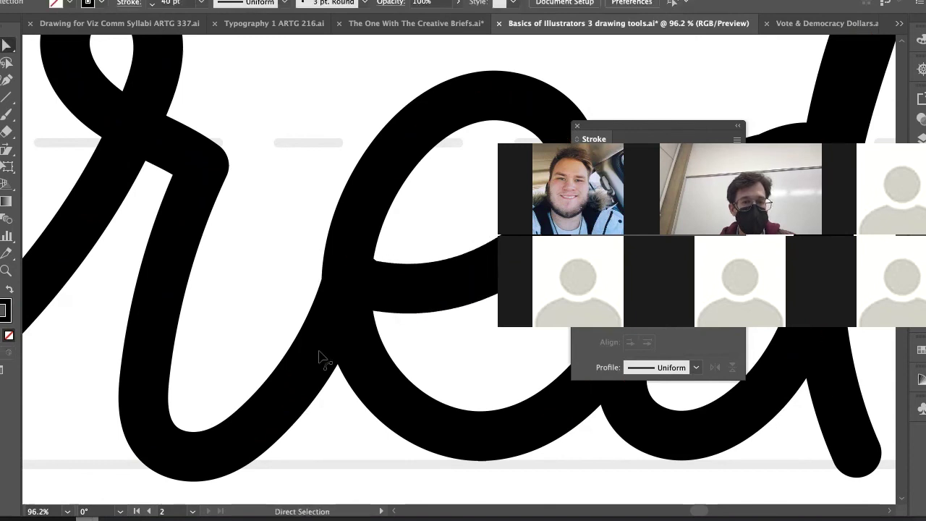
# Nudge the r's end point into its joint with the e, smooth the connecting stroke's curve handles, and deselect the path
pyautogui.click(321, 351)
pyautogui.click(361, 279)
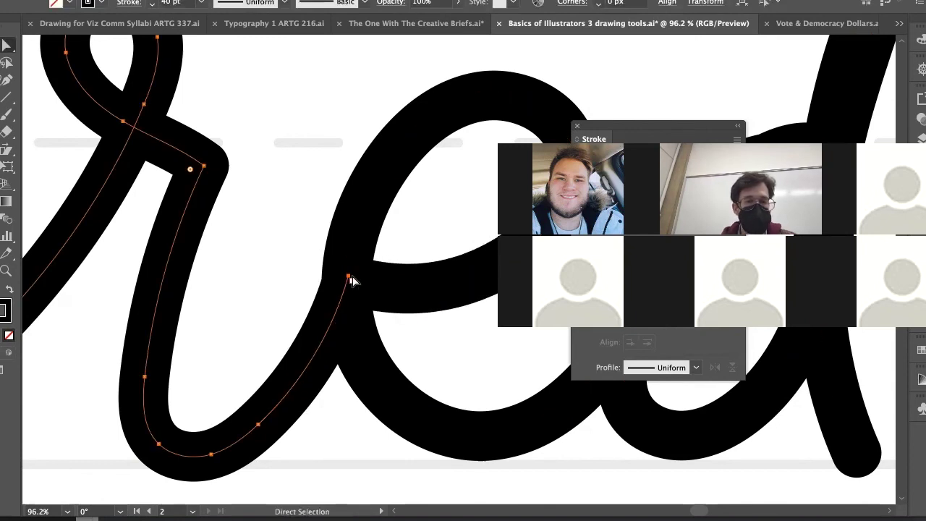
pyautogui.click(349, 277)
pyautogui.moveTo(348, 278); pyautogui.dragTo(352, 278)
pyautogui.moveTo(337, 340)
pyautogui.mouseDown()
pyautogui.moveTo(339, 330)
pyautogui.moveTo(329, 356)
pyautogui.mouseUp()
pyautogui.moveTo(301, 384); pyautogui.dragTo(308, 379)
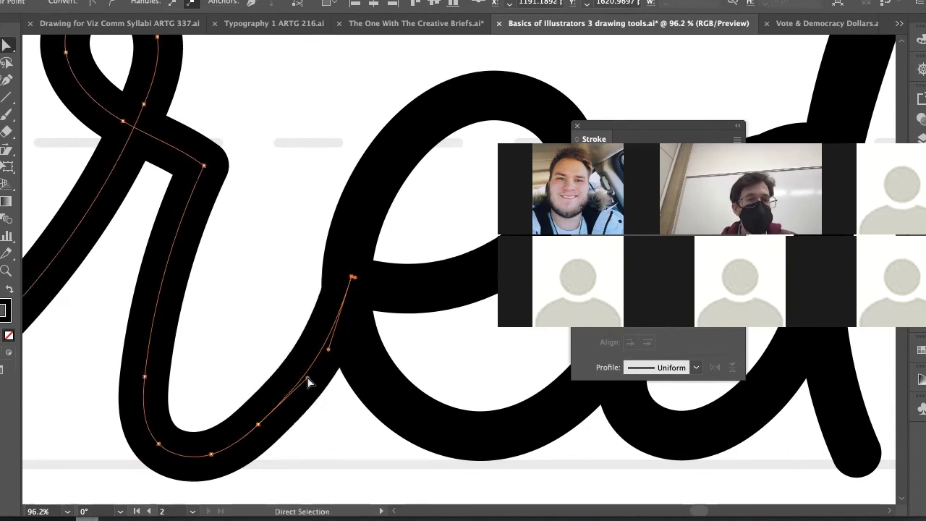
pyautogui.keyDown('super'); pyautogui.click(316, 282); pyautogui.keyUp('super')
# Move the r's shoulder corner slightly down and to the right, and adjust its direction handles to turn the corner into a rounded curve
pyautogui.press('z')
pyautogui.moveTo(441, 293); pyautogui.dragTo(220, 319)
pyautogui.keyDown('alt'); pyautogui.click(224, 319); pyautogui.keyUp('alt')
pyautogui.keyDown('alt'); pyautogui.click(285, 320); pyautogui.keyUp('alt')
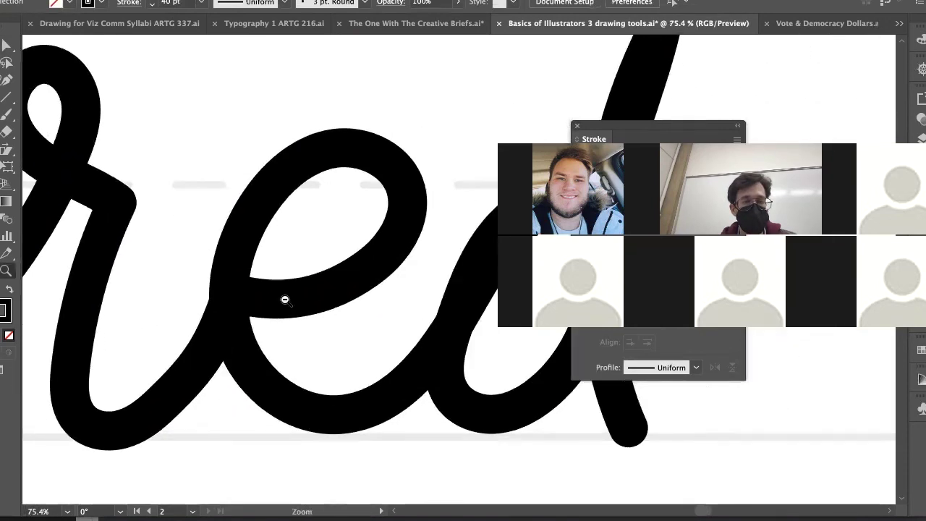
pyautogui.keyDown('alt'); pyautogui.click(285, 300); pyautogui.keyUp('alt')
pyautogui.keyDown('alt'); pyautogui.click(250, 320); pyautogui.keyUp('alt')
pyautogui.click(262, 307)
pyautogui.press('a')
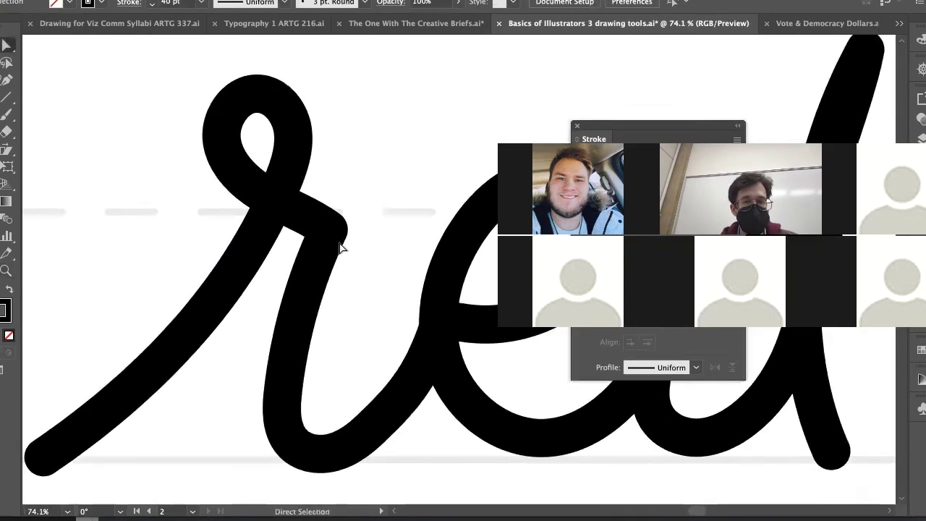
pyautogui.click(329, 231)
pyautogui.moveTo(328, 232); pyautogui.dragTo(354, 248)
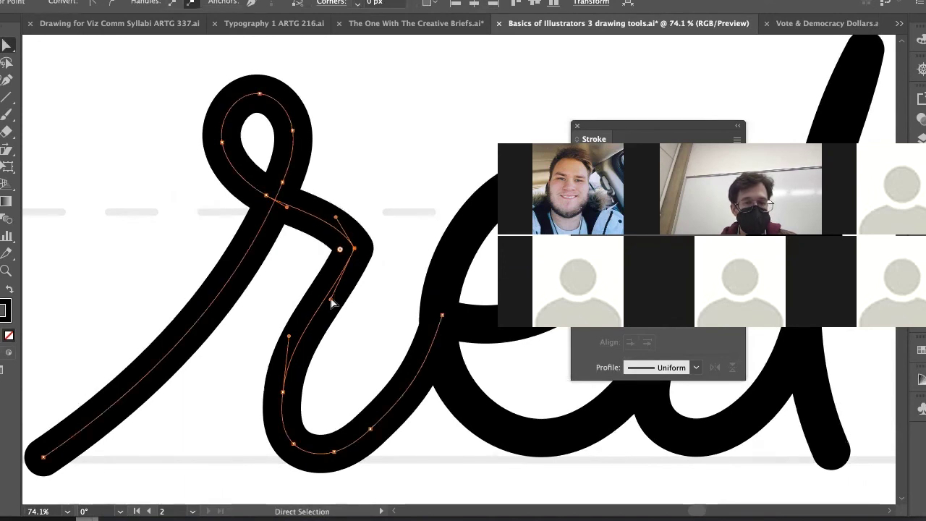
pyautogui.moveTo(330, 300)
pyautogui.mouseDown()
pyautogui.moveTo(358, 304)
pyautogui.moveTo(376, 287)
pyautogui.moveTo(363, 309)
pyautogui.mouseUp()
pyautogui.moveTo(328, 226); pyautogui.dragTo(338, 213)
pyautogui.moveTo(349, 255); pyautogui.dragTo(355, 247)
pyautogui.moveTo(348, 208); pyautogui.dragTo(349, 217)
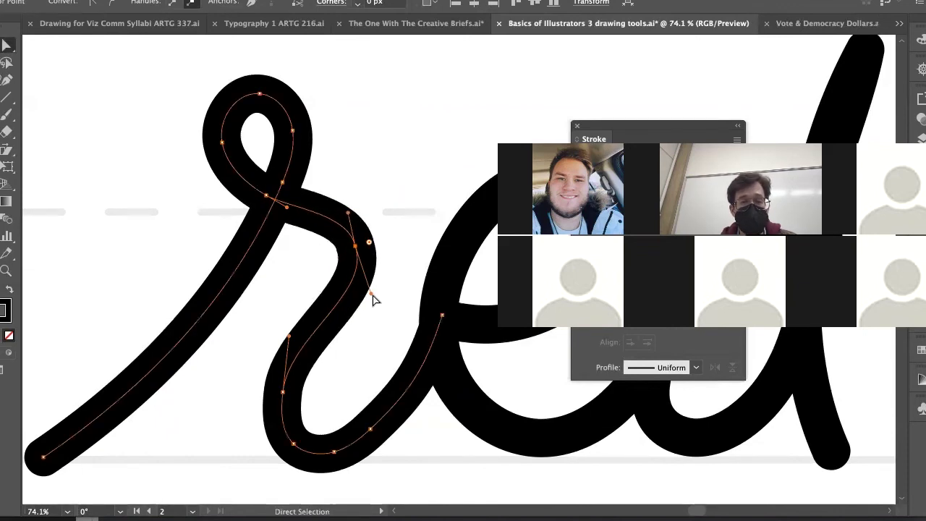
pyautogui.moveTo(372, 294); pyautogui.dragTo(366, 281)
# Delete the surplus anchor point on the lower-left of the r's bottom curve and lengthen the neighbouring handles to round it out
pyautogui.press('z')
pyautogui.keyDown('alt'); pyautogui.click(426, 267); pyautogui.keyUp('alt')
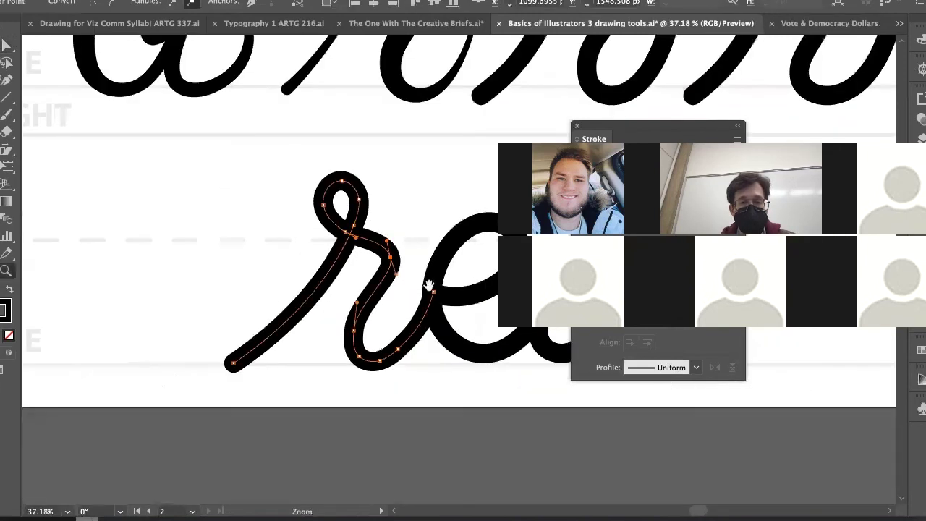
pyautogui.moveTo(429, 284); pyautogui.dragTo(293, 290)
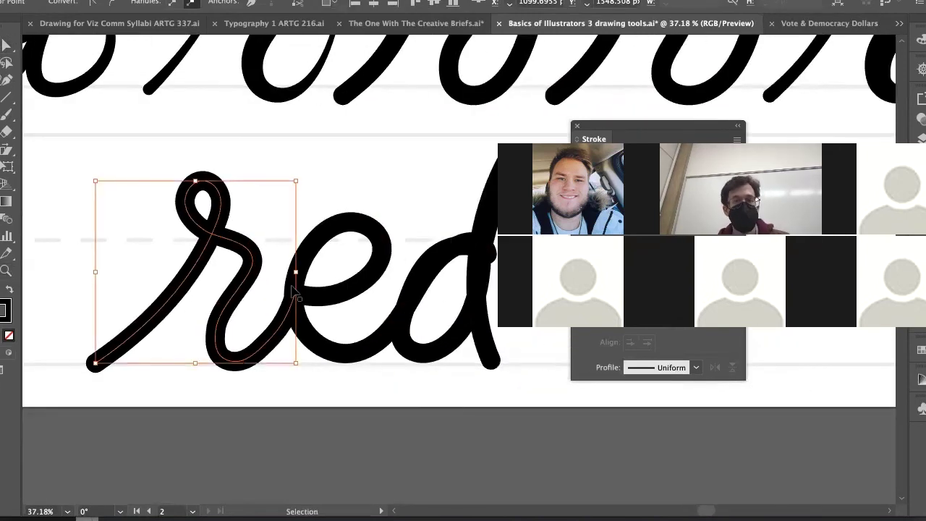
pyautogui.press('super+equal')
pyautogui.moveTo(385, 312); pyautogui.dragTo(258, 313)
pyautogui.press('+')
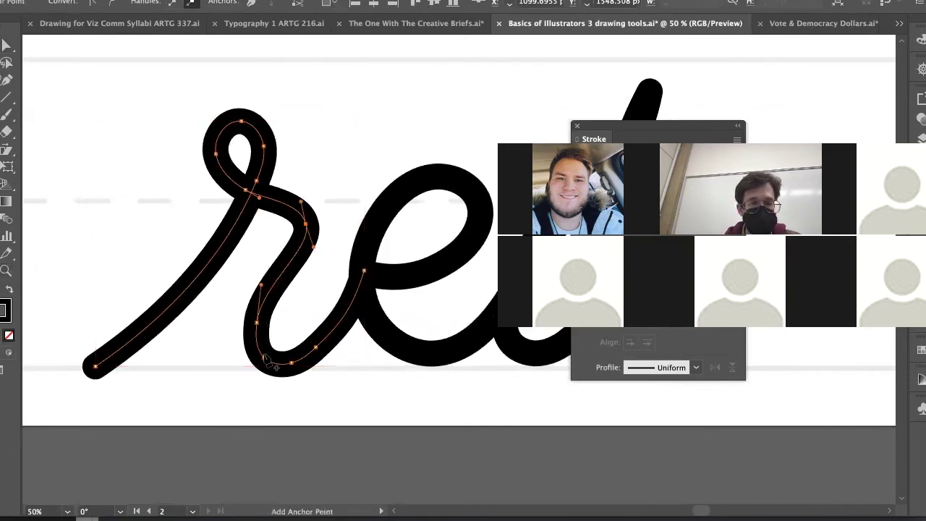
pyautogui.click(276, 367)
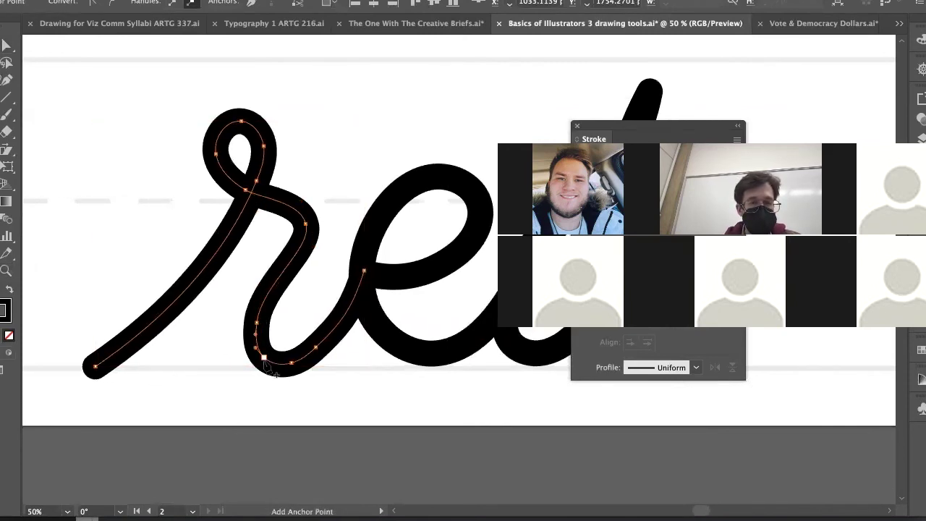
pyautogui.press('-')
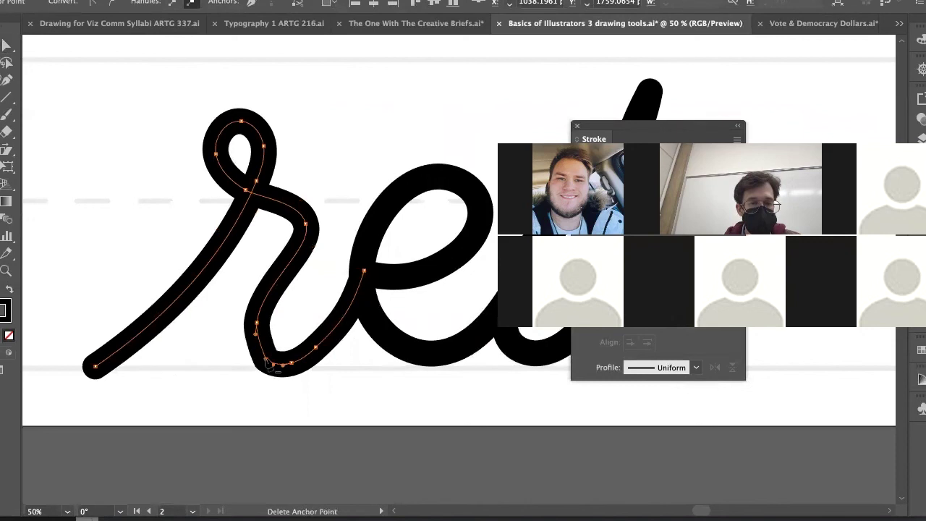
pyautogui.click(263, 357)
pyautogui.press('v')
pyautogui.moveTo(254, 331); pyautogui.dragTo(271, 368)
pyautogui.press('a')
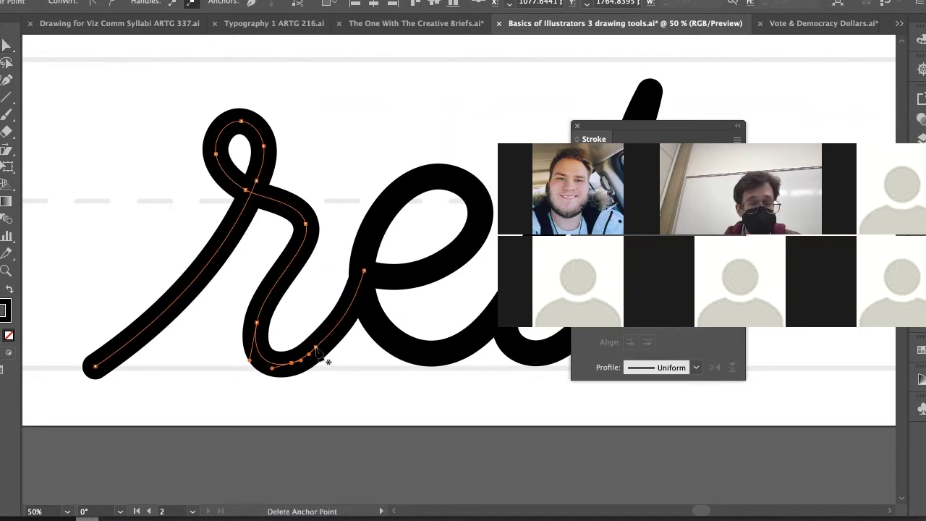
# Delete the surplus anchor point on the r's rising exit stroke and extend the bottom anchor's handle to restore a smooth curve
pyautogui.click(316, 347)
pyautogui.press('a')
pyautogui.moveTo(301, 360); pyautogui.dragTo(337, 347)
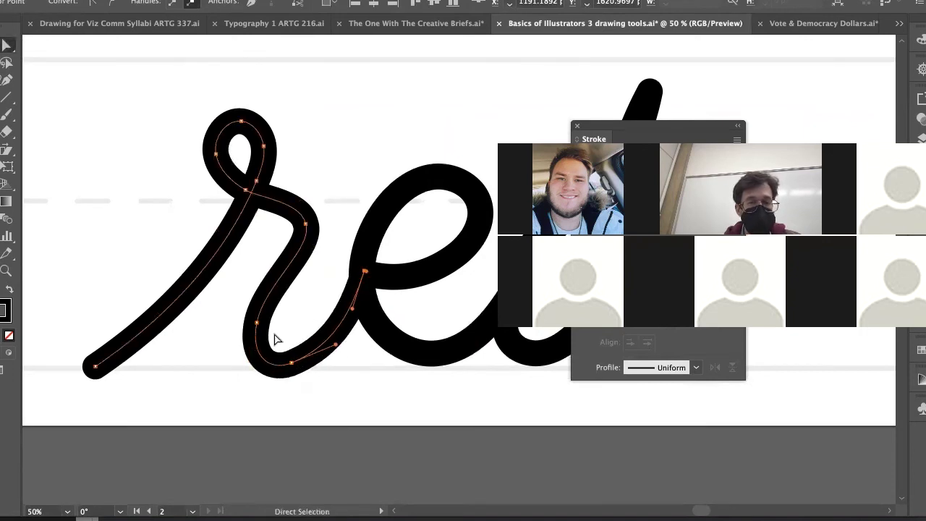
# Try deleting the anchor point where the r's loop crosses its upstroke, and undo the deletion
pyautogui.press('+')
pyautogui.press('-')
pyautogui.click(245, 189)
pyautogui.press('+')
pyautogui.press('p')
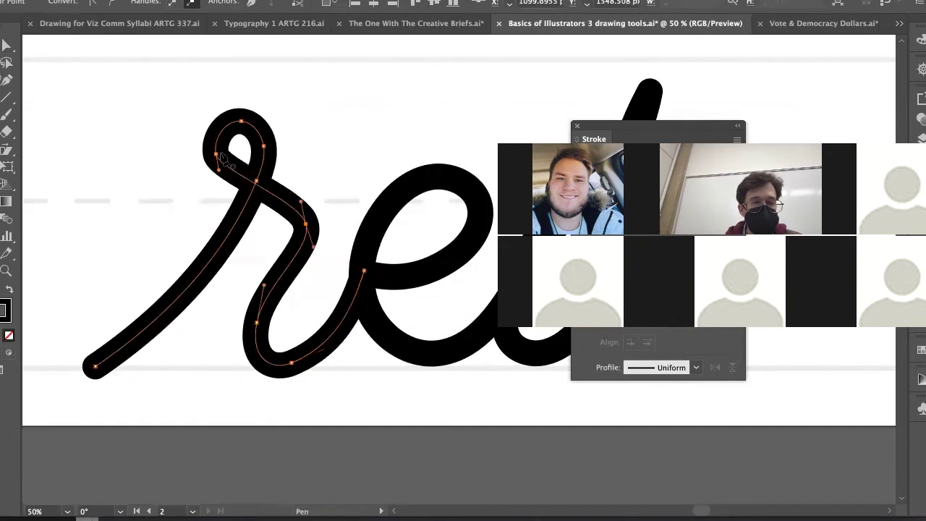
pyautogui.hotkey('ctrl', 'z')
# Delete the surplus anchor points at the top and crossing of the r's loop, and lengthen the remaining handles to smooth the loop and shoulder
pyautogui.press('-')
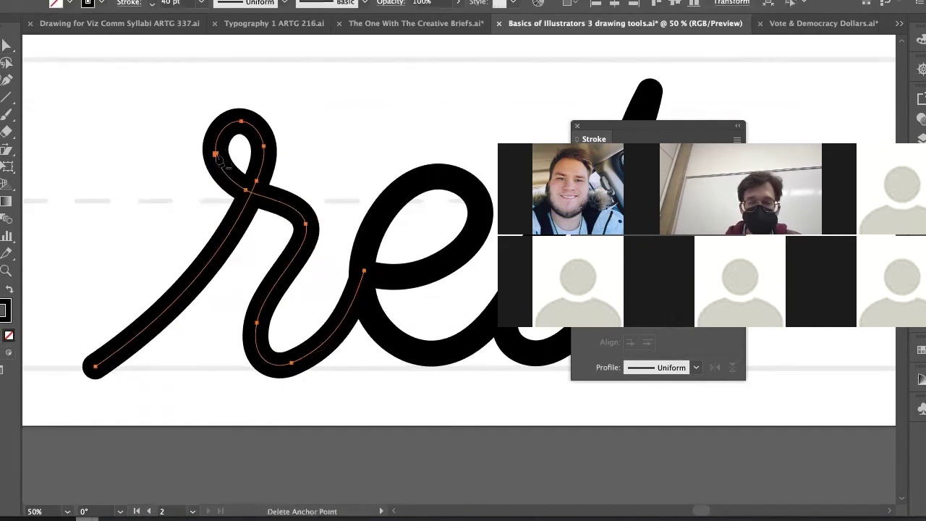
pyautogui.click(240, 122)
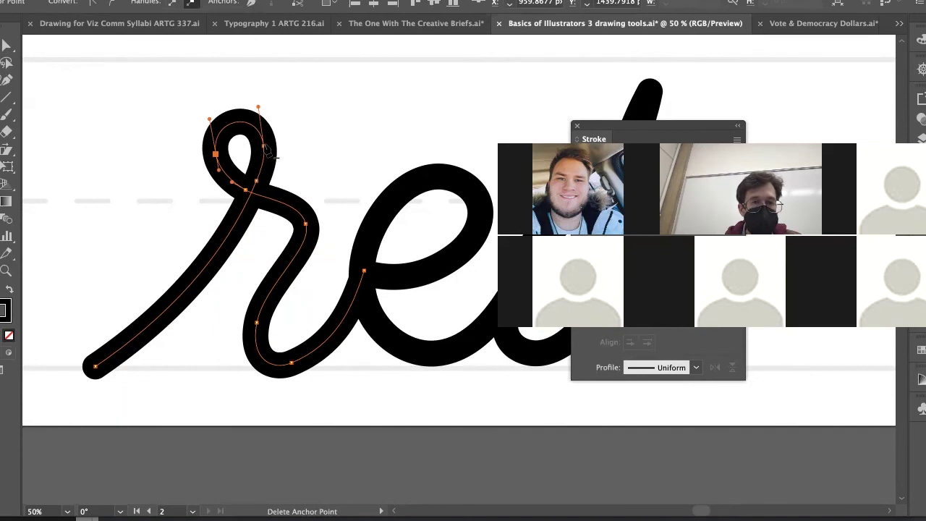
pyautogui.click(256, 181)
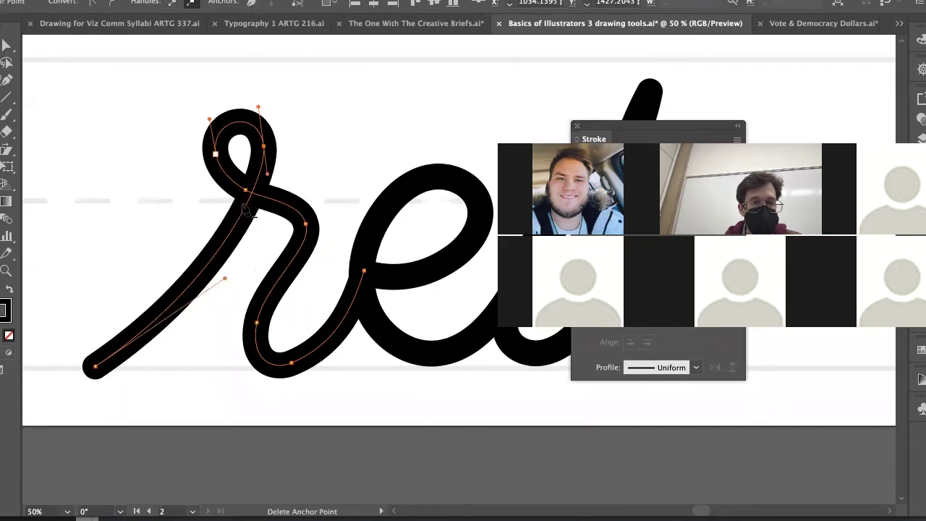
pyautogui.press('a')
pyautogui.click(232, 209)
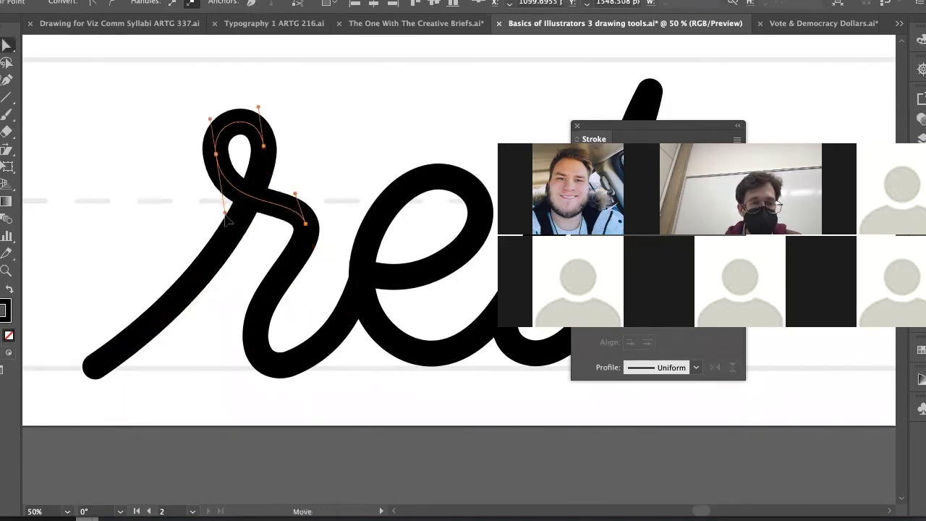
pyautogui.moveTo(294, 194); pyautogui.dragTo(295, 183)
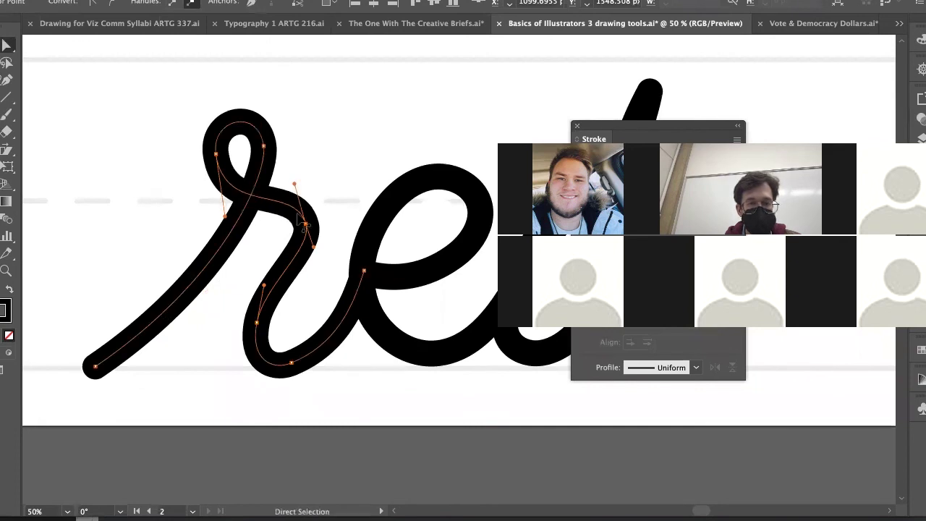
# Add anchor points on the stroke joining the e to the d and delete the path between them to separate the two letters
pyautogui.press('z')
pyautogui.moveTo(319, 306); pyautogui.dragTo(230, 306)
pyautogui.press('space')
pyautogui.moveTo(230, 306); pyautogui.dragTo(91, 305)
pyautogui.moveTo(269, 304); pyautogui.dragTo(426, 301)
pyautogui.press('a')
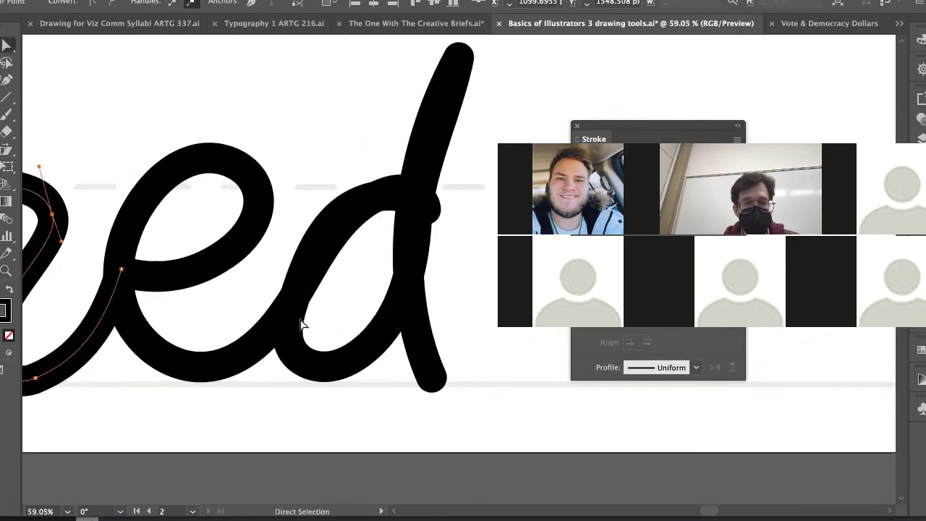
pyautogui.click(280, 325)
pyautogui.click(269, 334)
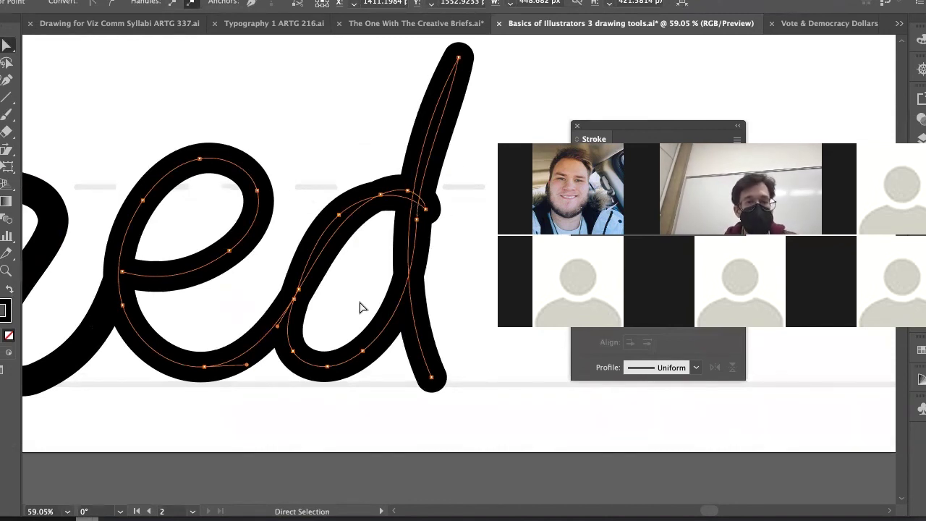
pyautogui.click(298, 288)
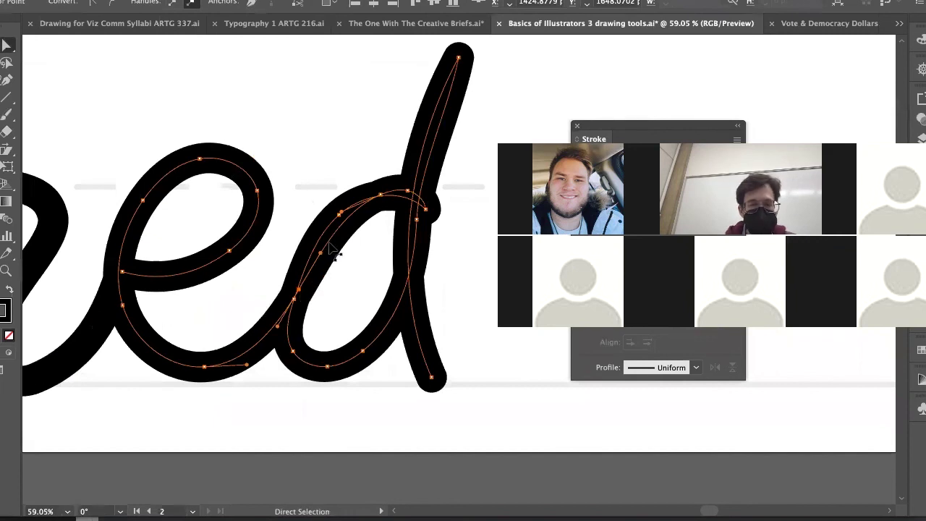
pyautogui.press('+')
pyautogui.press('-')
pyautogui.press('+')
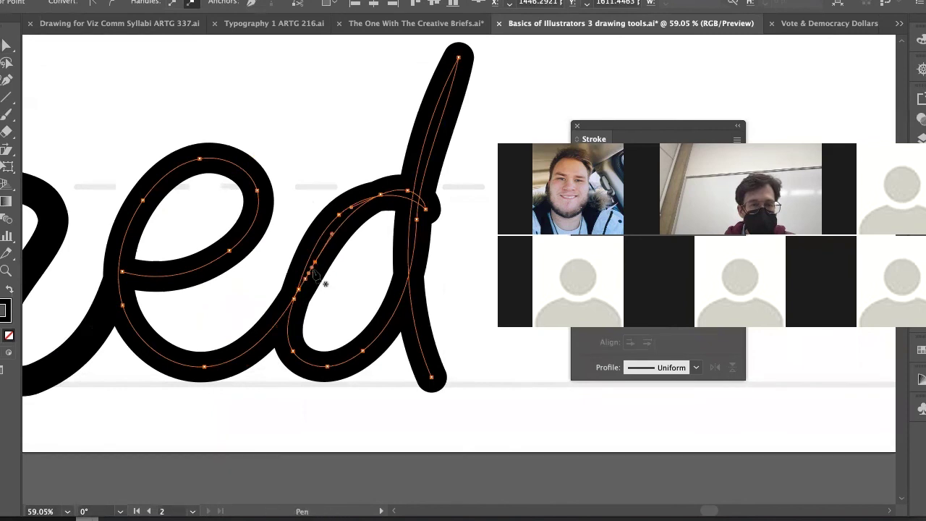
pyautogui.click(311, 270)
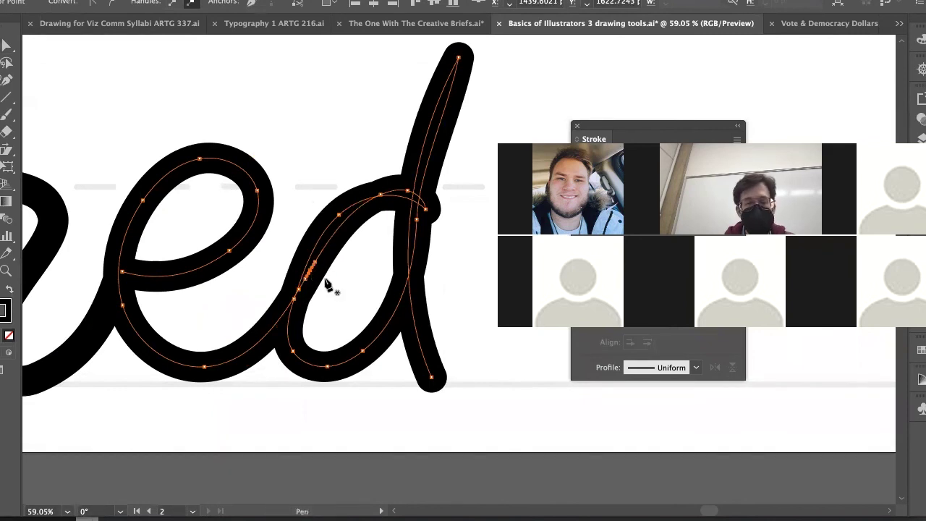
pyautogui.hotkey('ctrl', 'z')
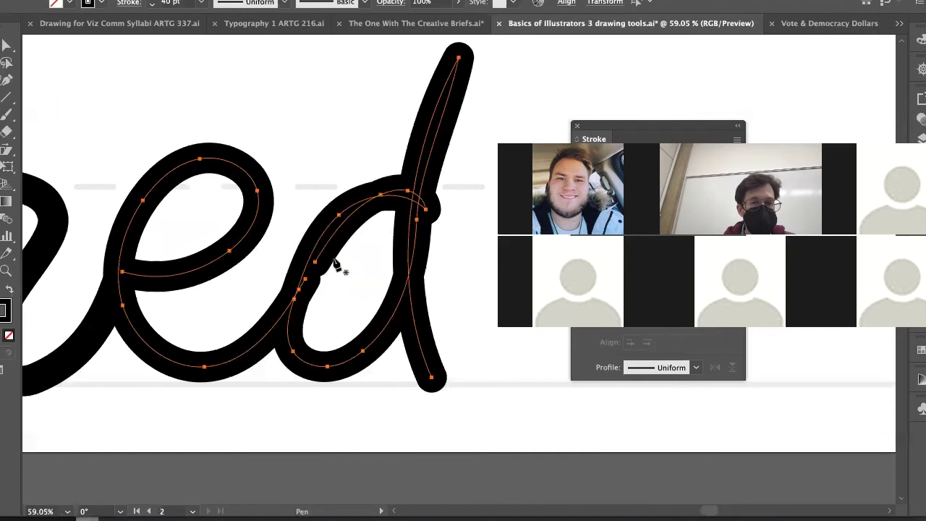
# Delete the loose end of the doubled stroke along the d's bowl and the two surplus anchor points at the bowl's top
pyautogui.press('a')
pyautogui.click(329, 272)
pyautogui.click(316, 264)
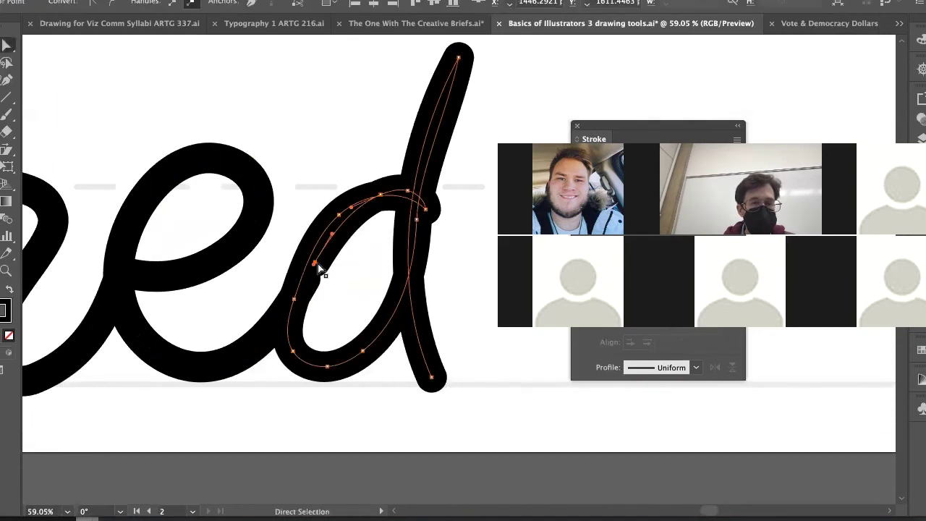
pyautogui.moveTo(315, 264); pyautogui.dragTo(364, 282)
pyautogui.hotkey('ctrl', 'z')
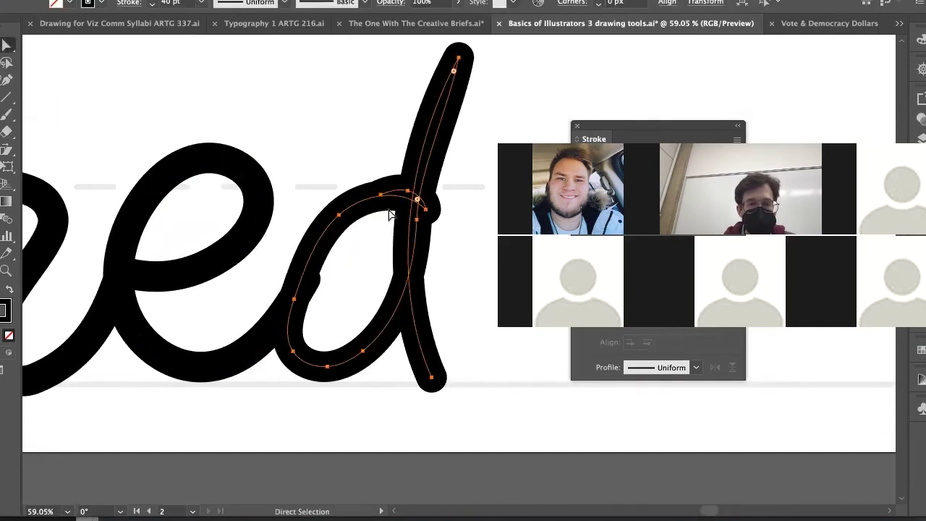
pyautogui.click(381, 194)
pyautogui.keyDown('shift'); pyautogui.click(408, 190); pyautogui.keyUp('shift')
pyautogui.press('Delete')
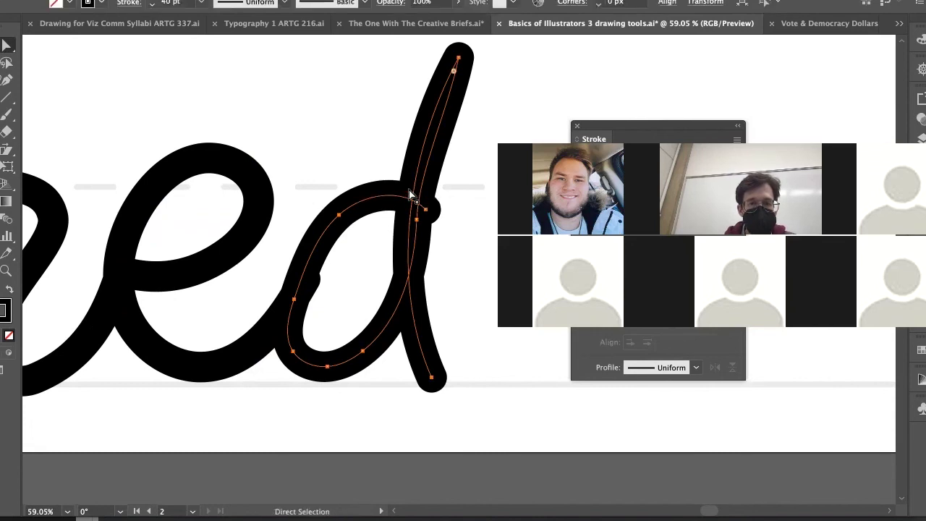
# Move the open end of the d's bowl down and left beside the stem, and adjust its handle to curve the bowl's right side
pyautogui.moveTo(427, 209)
pyautogui.mouseDown()
pyautogui.moveTo(402, 210)
pyautogui.moveTo(373, 248)
pyautogui.moveTo(388, 254)
pyautogui.moveTo(381, 262)
pyautogui.moveTo(390, 224)
pyautogui.moveTo(413, 208)
pyautogui.mouseUp()
pyautogui.moveTo(388, 259); pyautogui.dragTo(386, 282)
pyautogui.moveTo(411, 229); pyautogui.dragTo(415, 211)
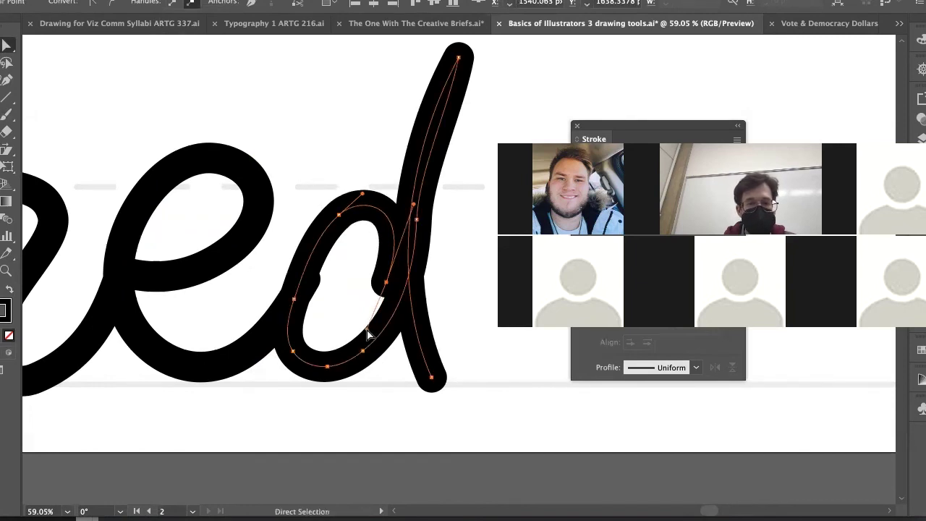
# Raise the top of the d's bowl to the dashed guide and curve its left side outward
pyautogui.click(339, 215)
pyautogui.moveTo(338, 215); pyautogui.dragTo(363, 181)
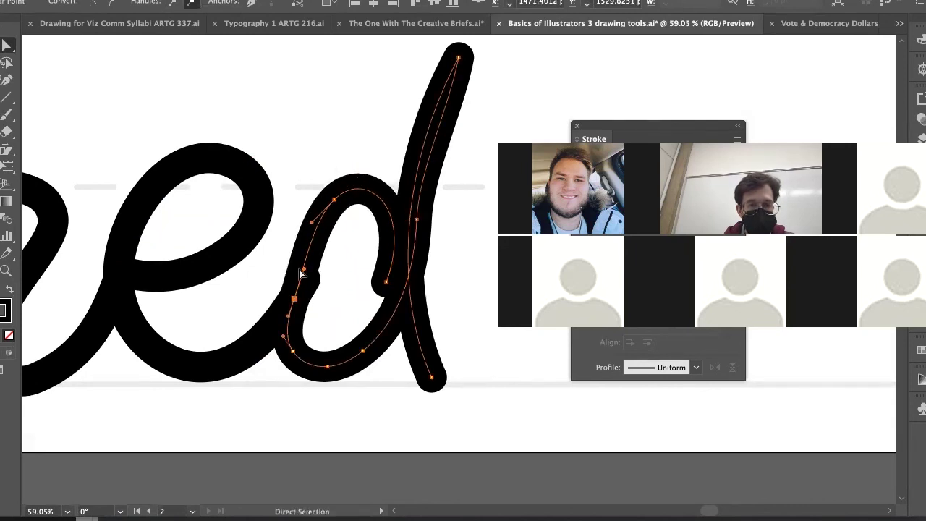
pyautogui.moveTo(304, 271); pyautogui.dragTo(275, 272)
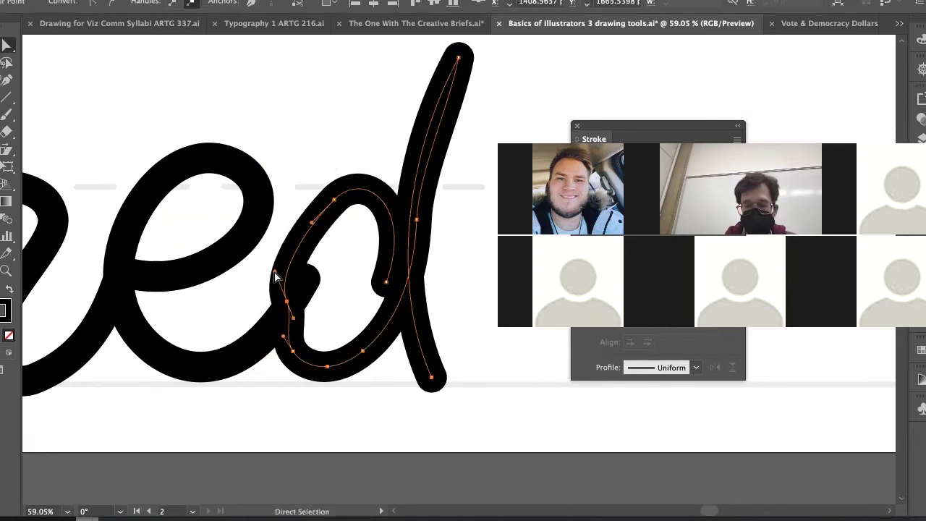
# Delete the three surplus anchor points on the d's bowl and lengthen the remaining lower-left anchor's handles to round the bowl down to the baseline
pyautogui.press('p')
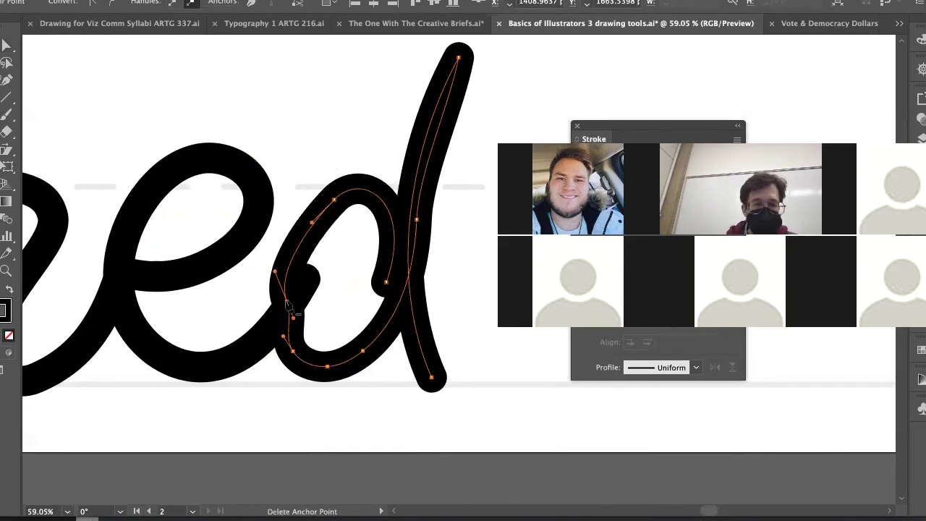
pyautogui.click(288, 307)
pyautogui.click(327, 367)
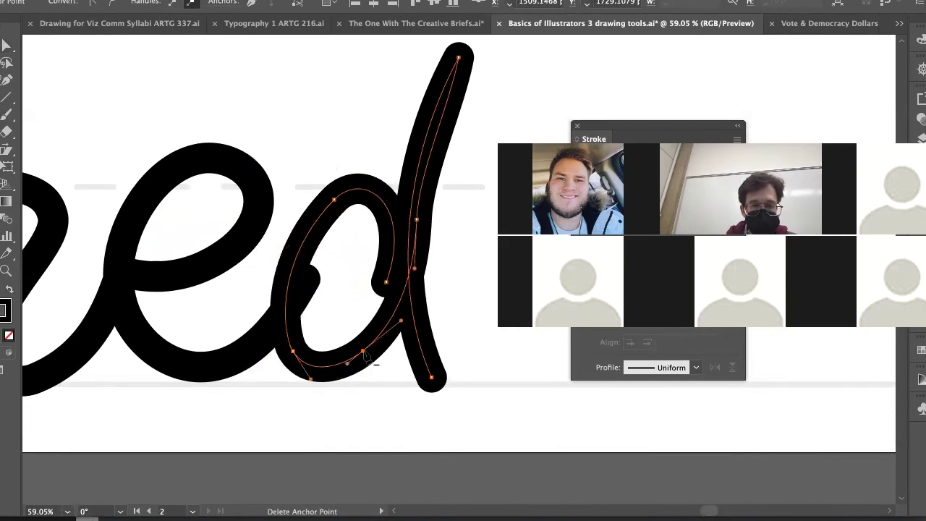
pyautogui.click(363, 352)
pyautogui.press('a')
pyautogui.moveTo(316, 387); pyautogui.dragTo(329, 412)
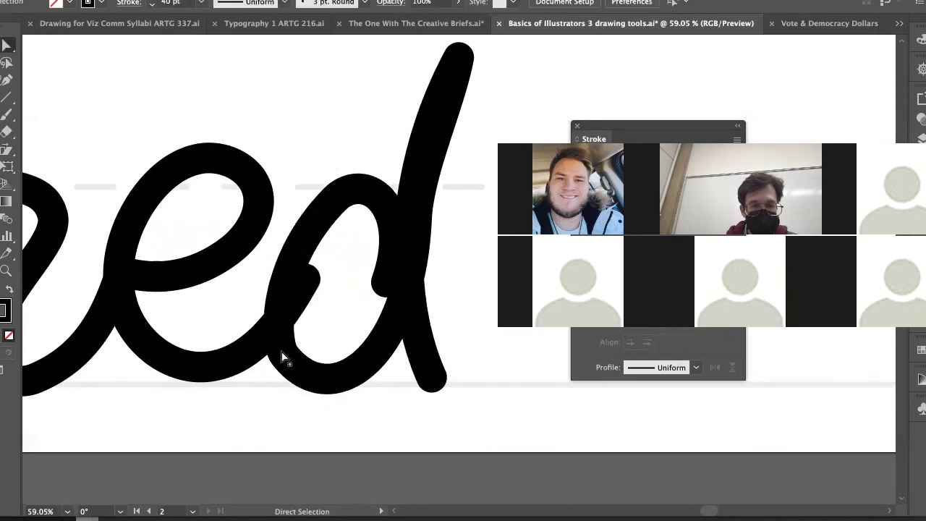
pyautogui.moveTo(275, 344); pyautogui.dragTo(263, 324)
# Move the whole d slightly right so that the e's connecting stroke ends inside the bowl's left stroke
pyautogui.press('v')
pyautogui.click(399, 282)
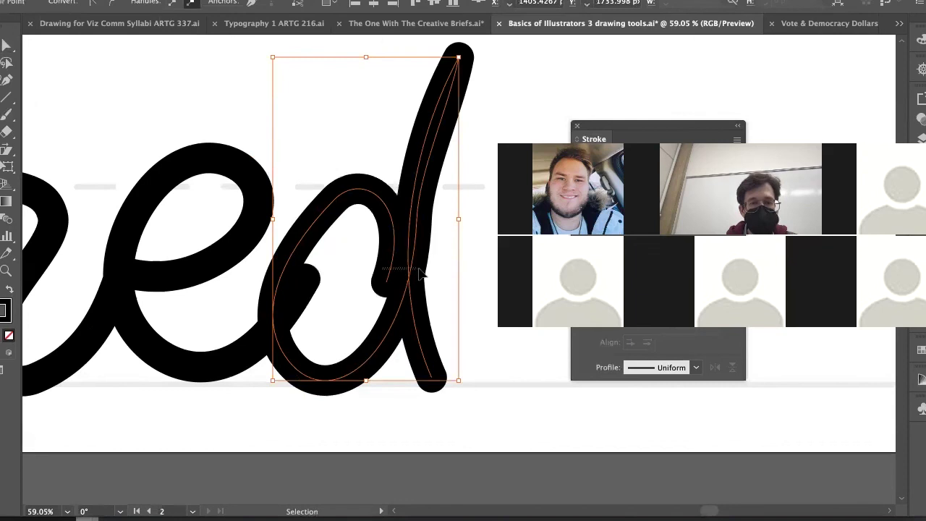
pyautogui.click(471, 268)
pyautogui.press('z')
pyautogui.moveTo(474, 267); pyautogui.dragTo(293, 268)
pyautogui.moveTo(292, 268); pyautogui.dragTo(226, 269)
pyautogui.moveTo(368, 269)
pyautogui.mouseDown()
pyautogui.moveTo(426, 268)
pyautogui.moveTo(369, 260)
pyautogui.mouseUp()
pyautogui.press('v')
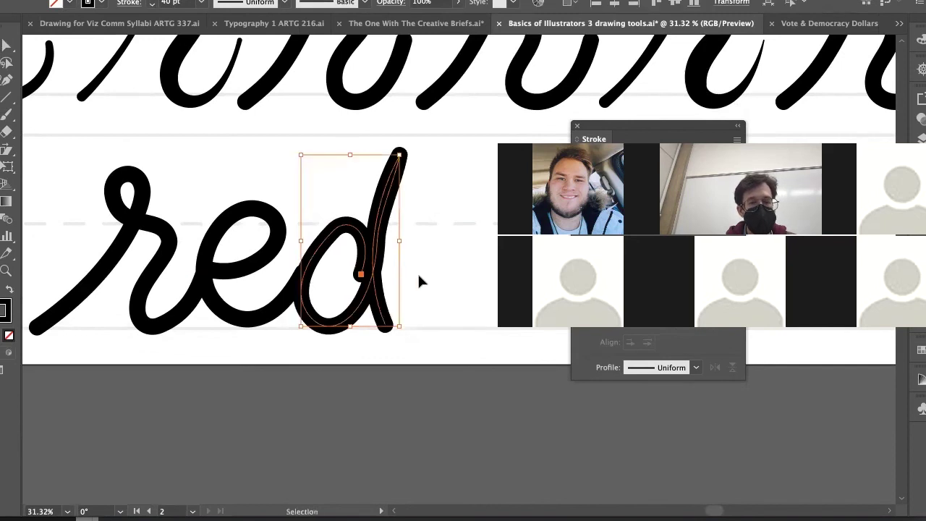
pyautogui.click(417, 272)
# Move the e slightly down and scale it down proportionally from the top to fit between the dashed guide and the baseline
pyautogui.press('a')
pyautogui.click(233, 322)
pyautogui.press('z')
pyautogui.moveTo(235, 300); pyautogui.dragTo(322, 294)
pyautogui.press('v')
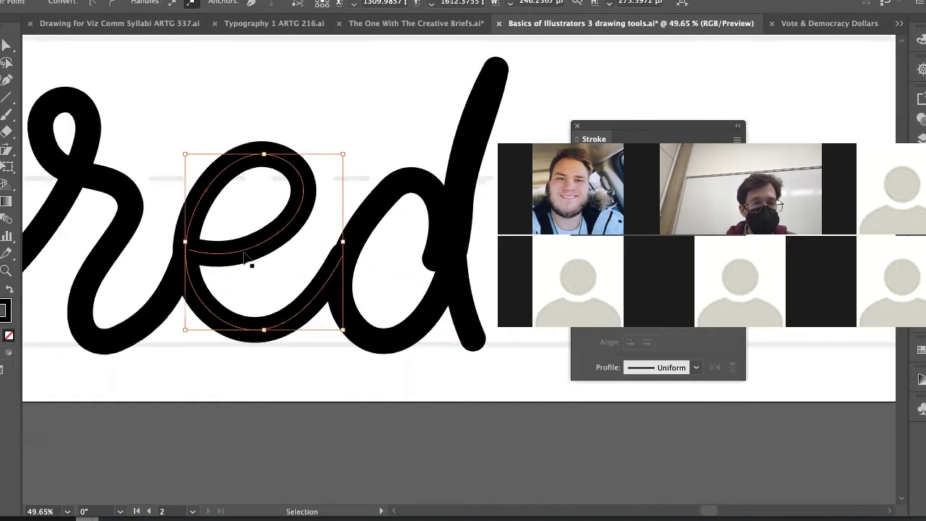
pyautogui.moveTo(253, 253); pyautogui.dragTo(254, 263)
pyautogui.moveTo(263, 169); pyautogui.dragTo(265, 178)
# Scale the r down slightly and proportionally from its top edge
pyautogui.hscroll(-3, 249, 220)
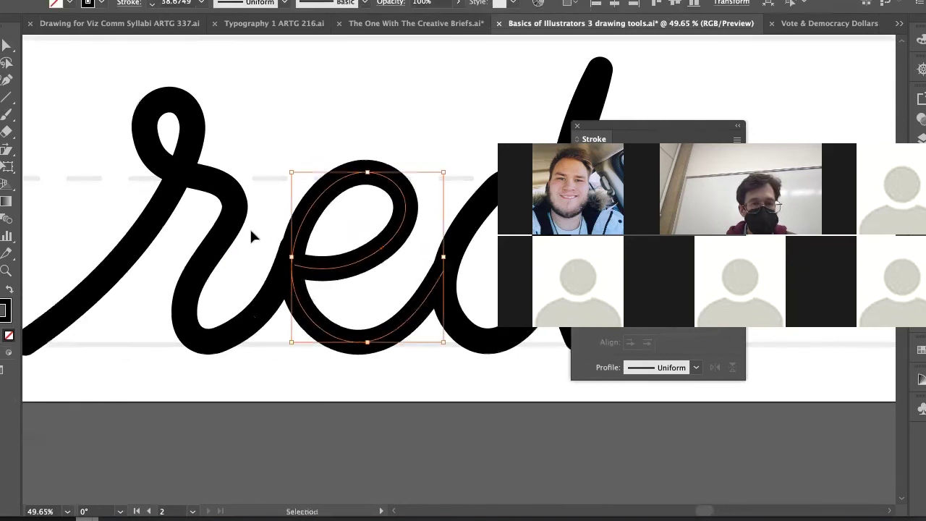
pyautogui.click(233, 221)
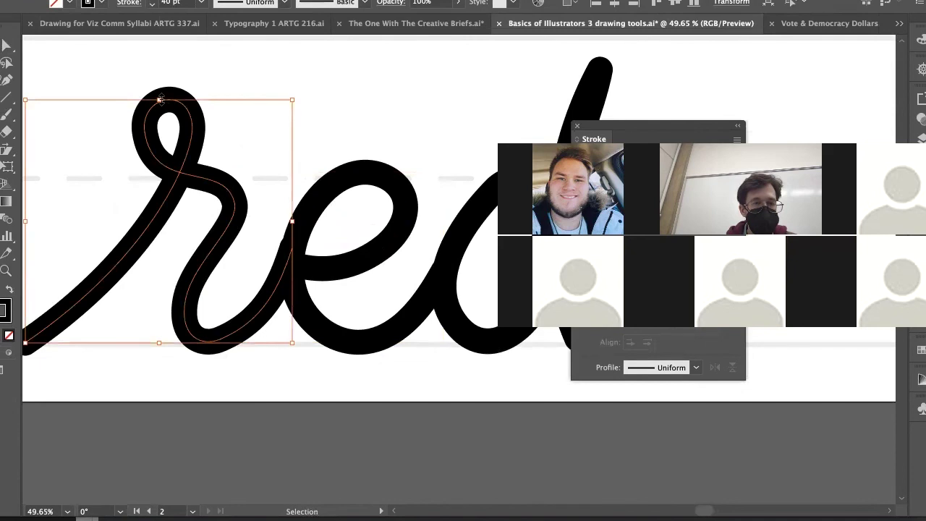
pyautogui.moveTo(160, 99); pyautogui.dragTo(160, 103)
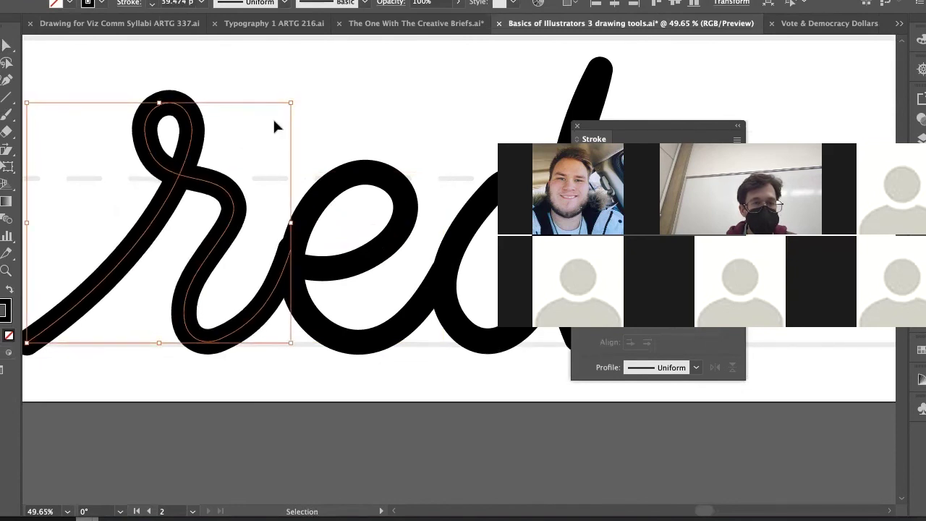
# Select the r's two loop anchors, shoulder anchor and lower stem anchor, and shift them together slightly left
pyautogui.hscroll(-3, 304, 145)
pyautogui.press('a')
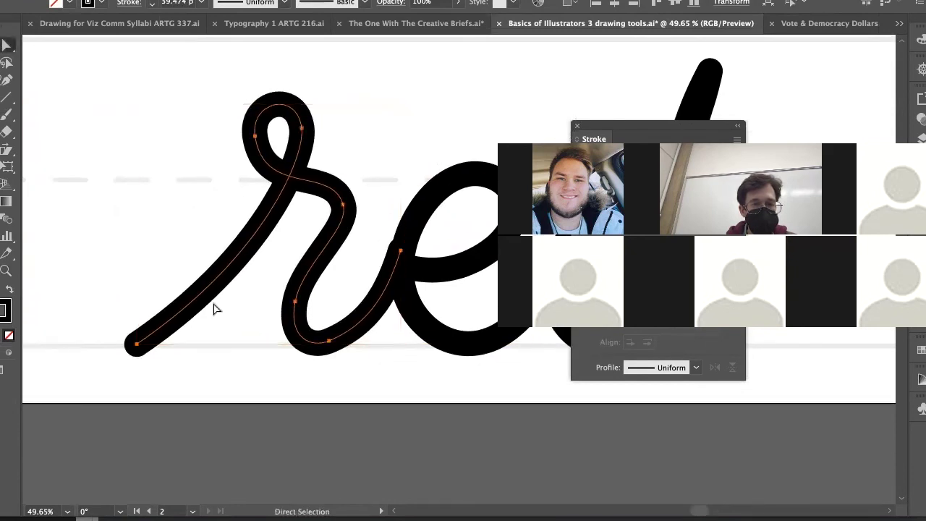
pyautogui.click(215, 308)
pyautogui.click(301, 128)
pyautogui.click(255, 138)
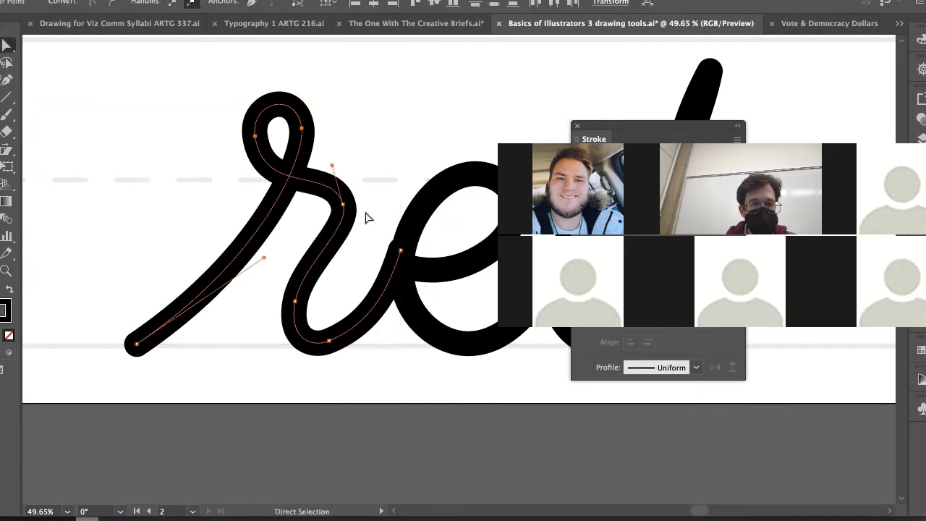
pyautogui.click(295, 300)
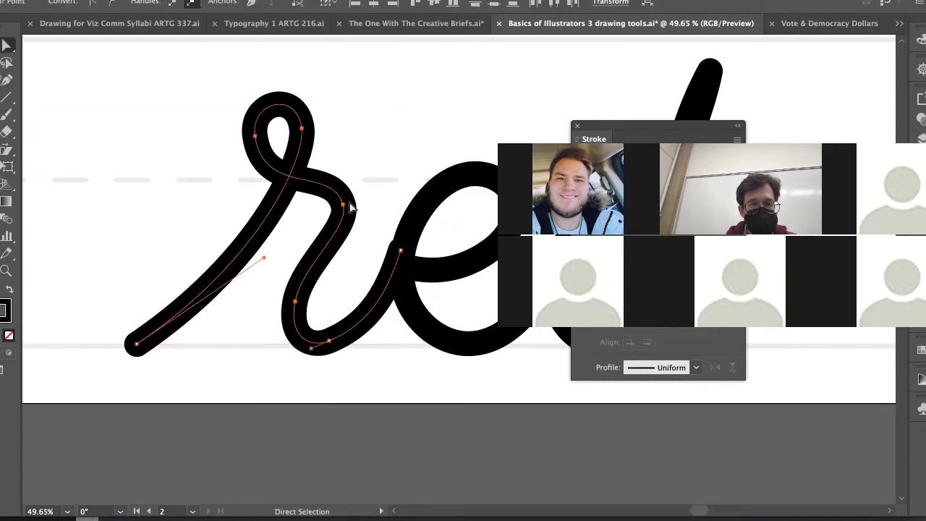
pyautogui.moveTo(343, 204); pyautogui.dragTo(331, 203)
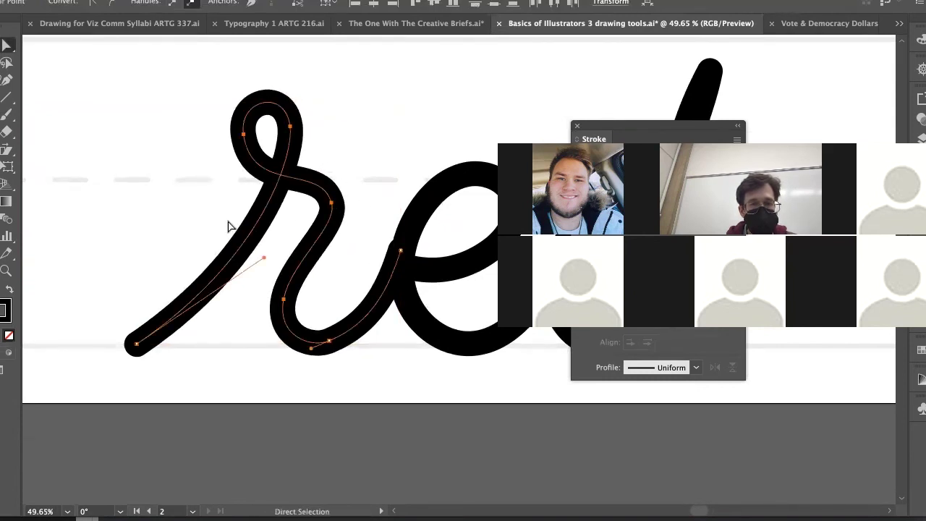
# Pull the handle of the r's entry stroke inward to flatten its curve, and move the loop left
pyautogui.click(227, 226)
pyautogui.click(269, 211)
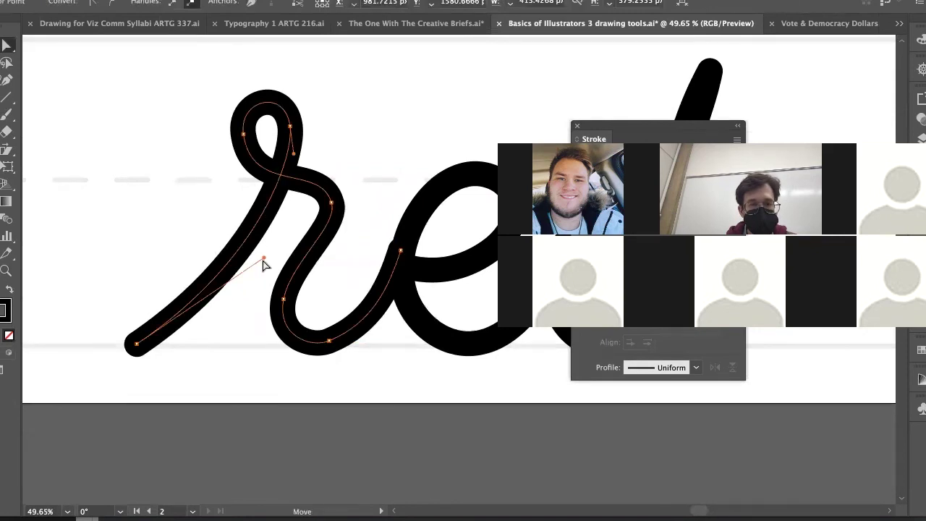
pyautogui.moveTo(263, 258); pyautogui.dragTo(228, 269)
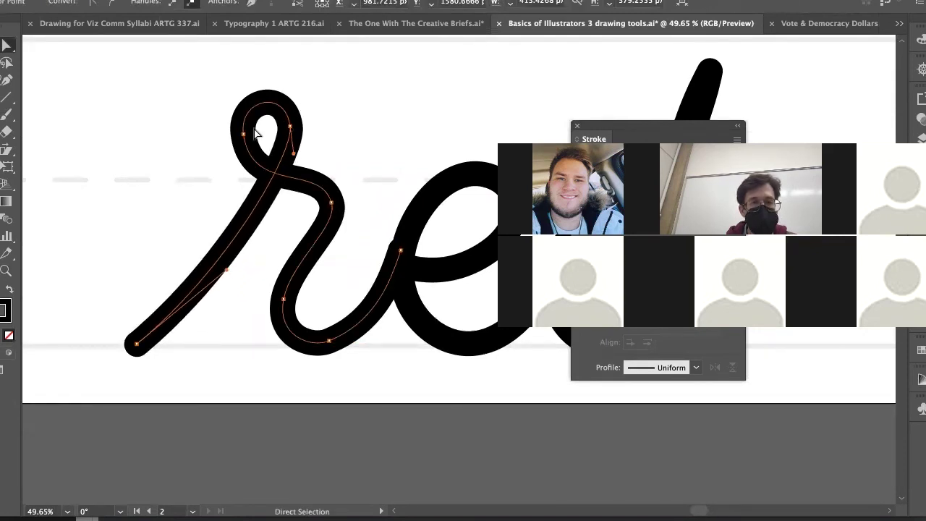
pyautogui.moveTo(297, 135); pyautogui.dragTo(267, 132)
pyautogui.press('super+shift+a')
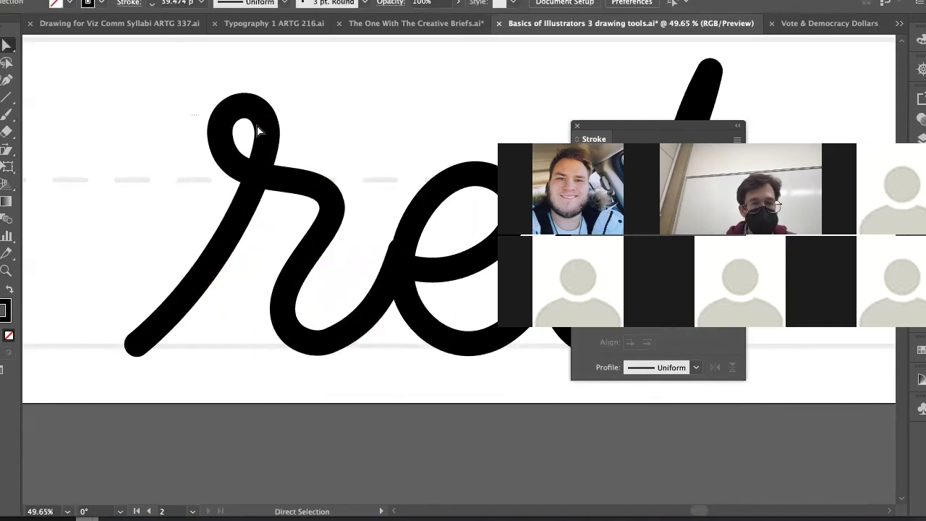
# Shift the r's loop and shoulder further left, and lengthen the shoulder's lower handle to smooth the bend into the stem
pyautogui.click(259, 133)
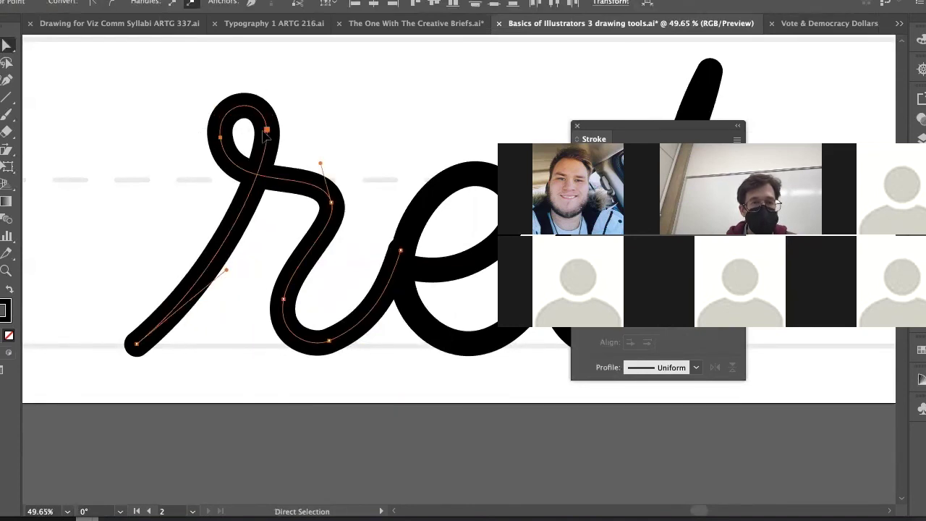
pyautogui.moveTo(265, 136); pyautogui.dragTo(255, 136)
pyautogui.moveTo(320, 163)
pyautogui.mouseDown()
pyautogui.moveTo(320, 151)
pyautogui.moveTo(308, 154)
pyautogui.mouseUp()
pyautogui.click(321, 208)
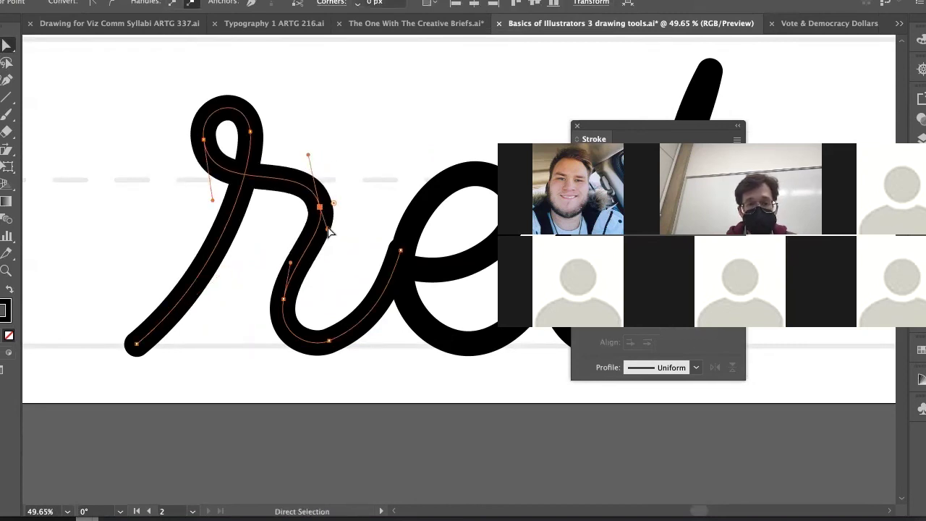
pyautogui.moveTo(325, 227); pyautogui.dragTo(329, 243)
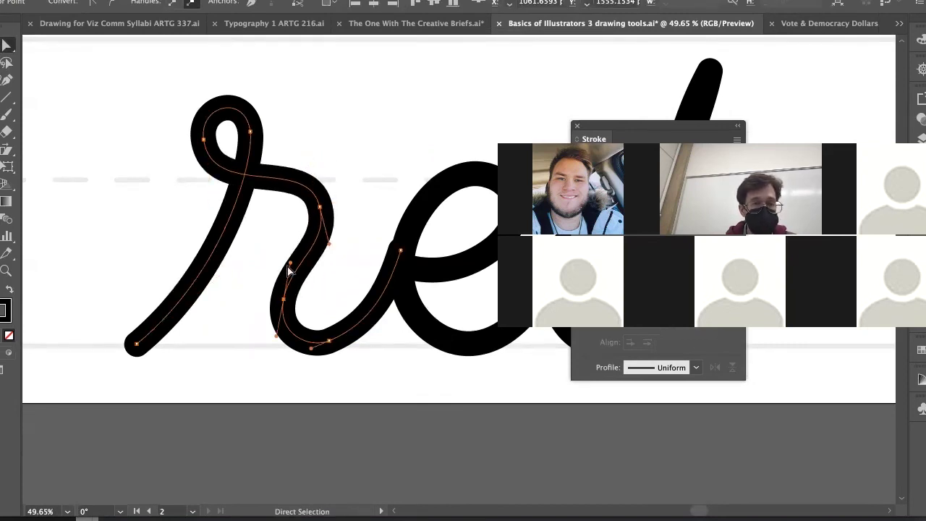
pyautogui.press('v')
pyautogui.click(372, 199)
# Shorten the lower handle of the anchor at the top of the d's bowl to round its upper-left curve
pyautogui.press('z')
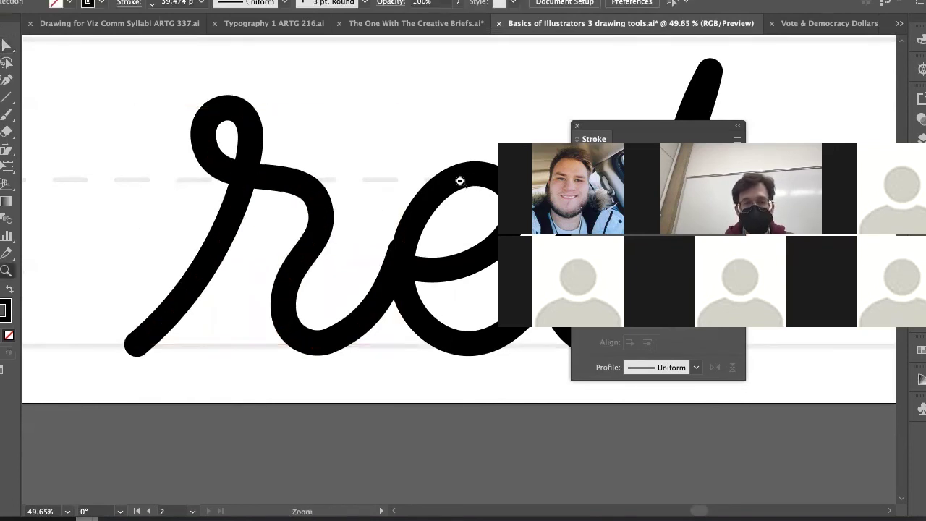
pyautogui.moveTo(459, 180); pyautogui.dragTo(390, 183)
pyautogui.moveTo(479, 200); pyautogui.dragTo(354, 269)
pyautogui.press('a')
pyautogui.click(319, 287)
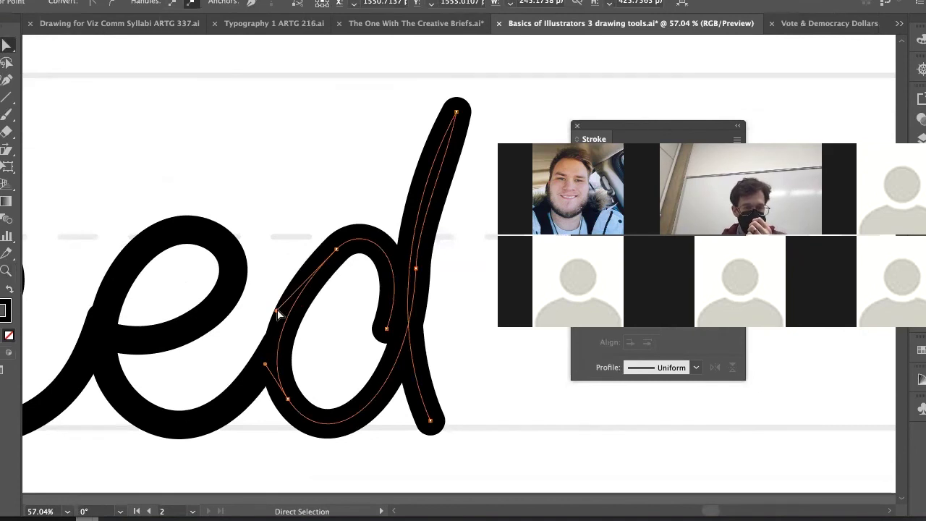
pyautogui.moveTo(278, 313); pyautogui.dragTo(287, 283)
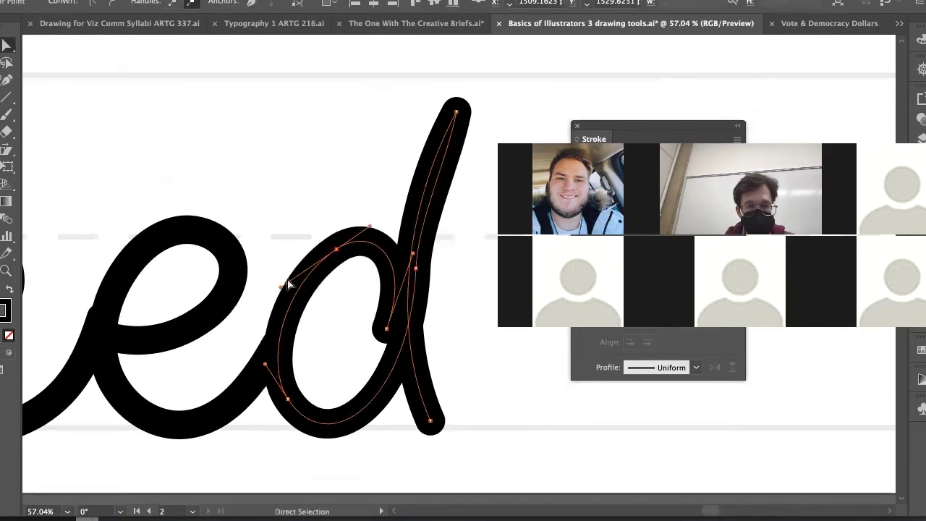
# Adjust the upper handle of the d's stem and move the stem's lower end slightly right
pyautogui.click(416, 268)
pyautogui.moveTo(492, 238); pyautogui.dragTo(388, 238)
pyautogui.moveTo(367, 168); pyautogui.dragTo(357, 168)
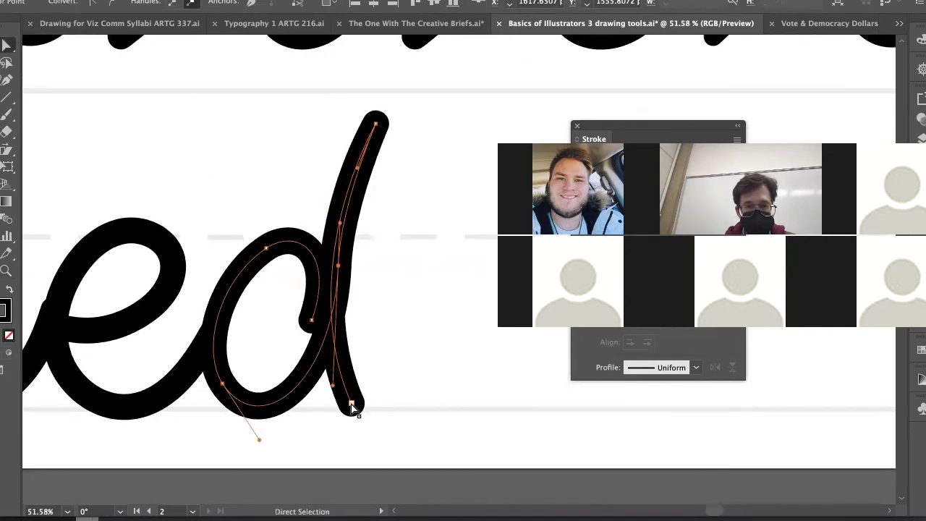
pyautogui.moveTo(352, 409); pyautogui.dragTo(362, 408)
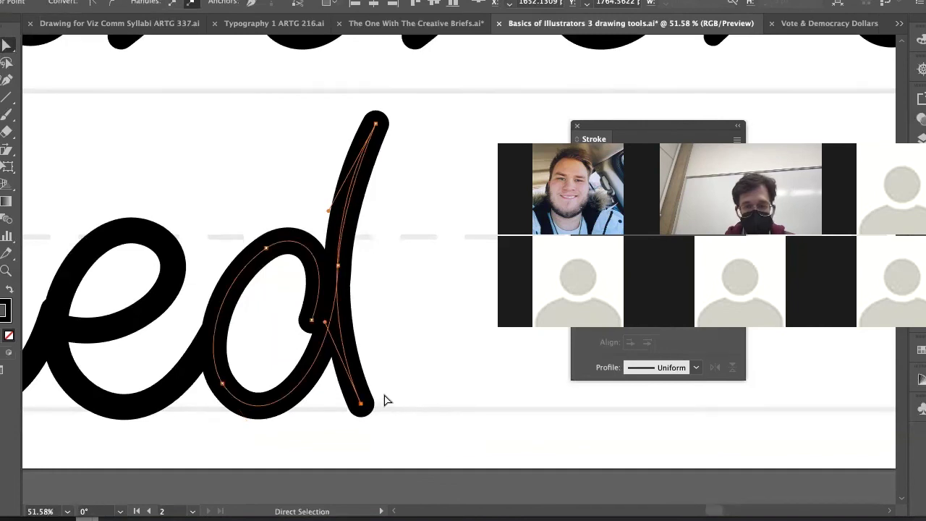
# Draw a curved exit stroke from the foot of the d with the Pencil tool, and pull the joining anchor's handle down to smooth the turn
pyautogui.press('n')
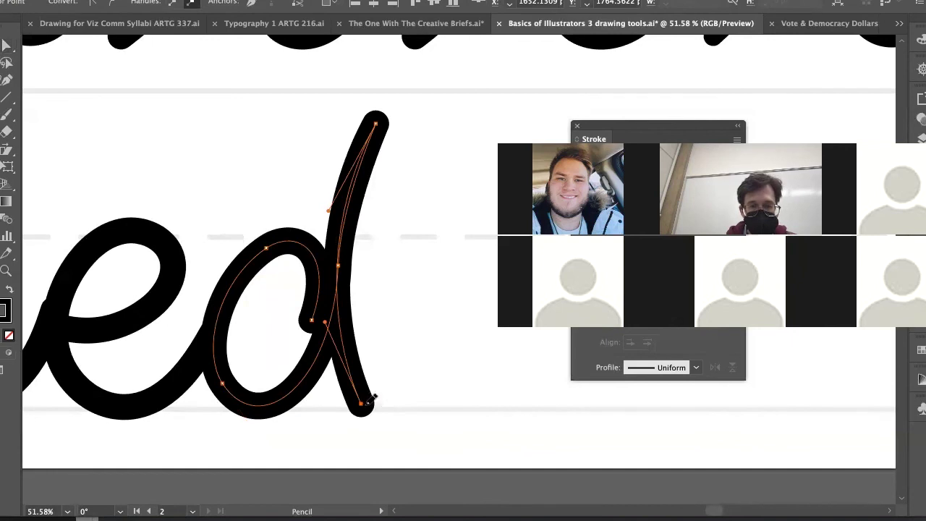
pyautogui.moveTo(373, 397)
pyautogui.mouseDown()
pyautogui.moveTo(407, 405)
pyautogui.moveTo(470, 311)
pyautogui.mouseUp()
pyautogui.press('a')
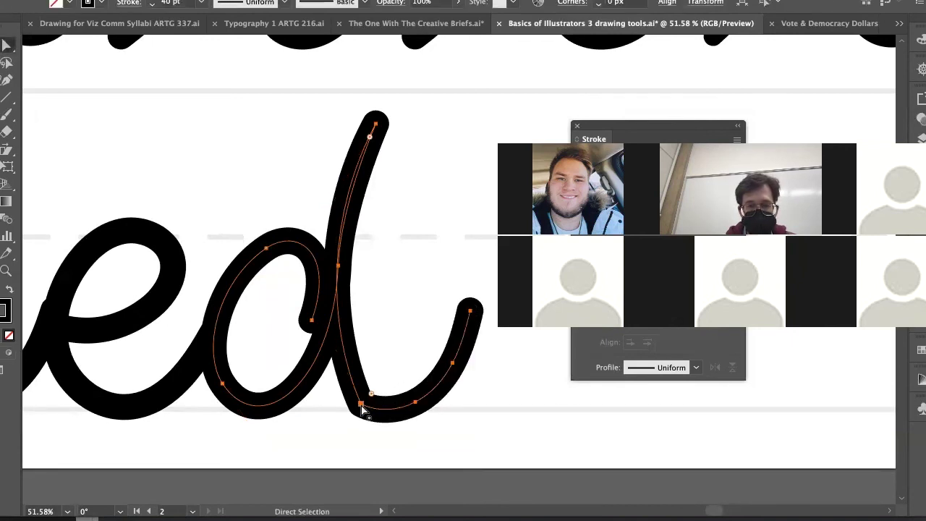
pyautogui.click(362, 406)
pyautogui.moveTo(376, 409); pyautogui.dragTo(370, 431)
# Delete the two surplus anchor points along the d's exit stroke and adjust the foot anchor's handle to round the bottom curve
pyautogui.press('+')
pyautogui.press('-')
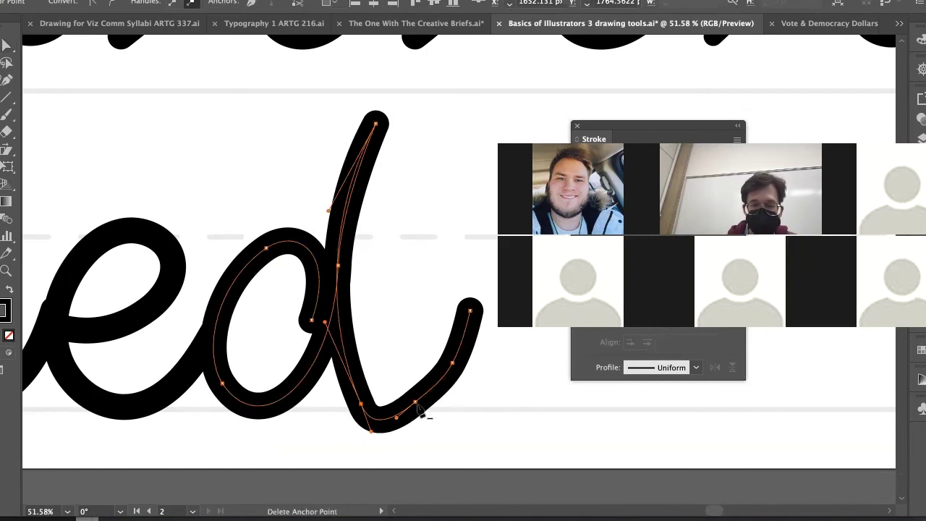
pyautogui.click(413, 402)
pyautogui.click(452, 364)
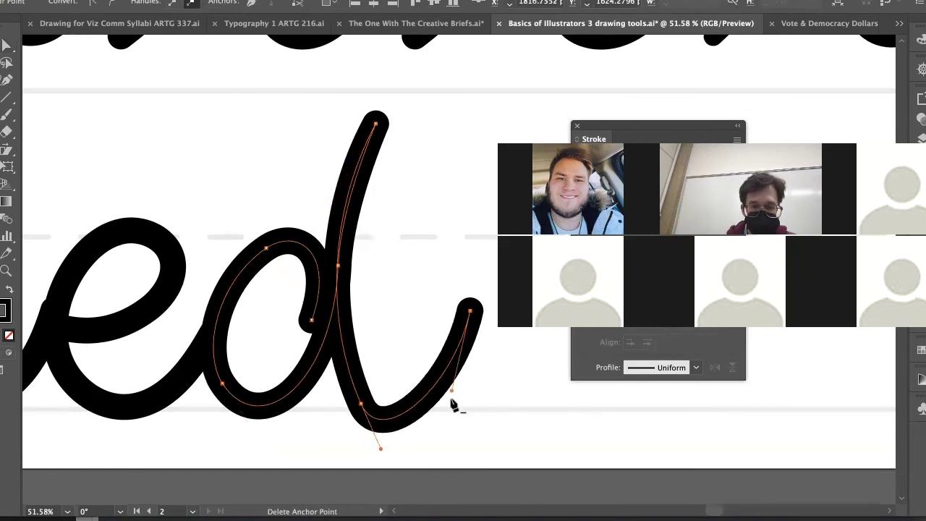
pyautogui.press('a')
pyautogui.moveTo(380, 447); pyautogui.dragTo(387, 439)
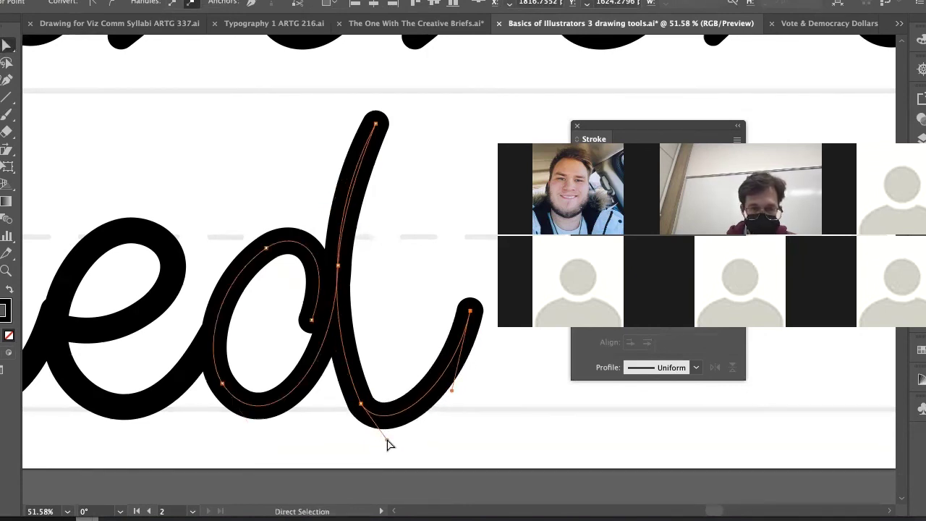
# Delete the anchor point at the d's foot and adjust the handles at the stem's top and the exit stroke's end to shape the curve
pyautogui.press('-')
pyautogui.click(360, 403)
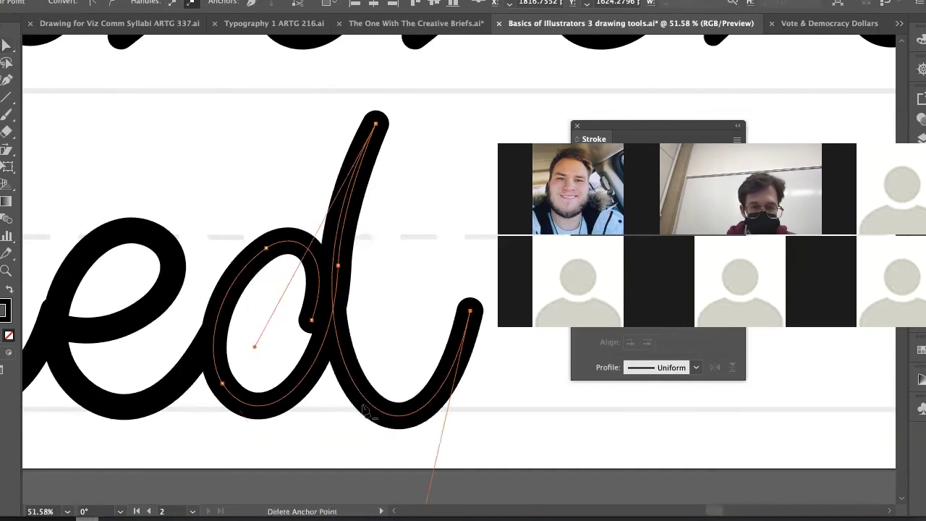
pyautogui.press('a')
pyautogui.moveTo(255, 343); pyautogui.dragTo(275, 353)
pyautogui.moveTo(438, 465); pyautogui.dragTo(420, 275)
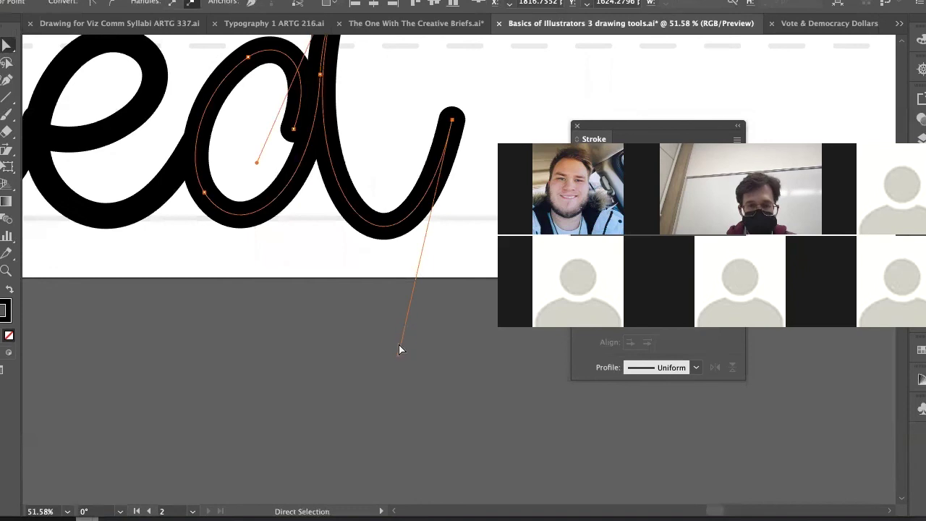
pyautogui.moveTo(397, 354); pyautogui.dragTo(362, 334)
# Move the end anchor of the d's exit stroke slightly right to widen the curve
pyautogui.moveTo(434, 211); pyautogui.dragTo(424, 384)
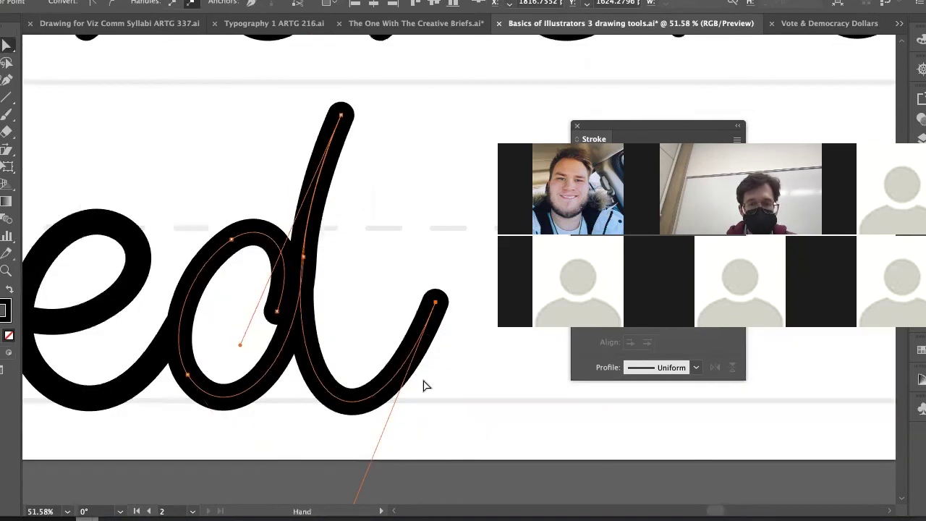
pyautogui.moveTo(436, 303); pyautogui.dragTo(451, 306)
pyautogui.press('z')
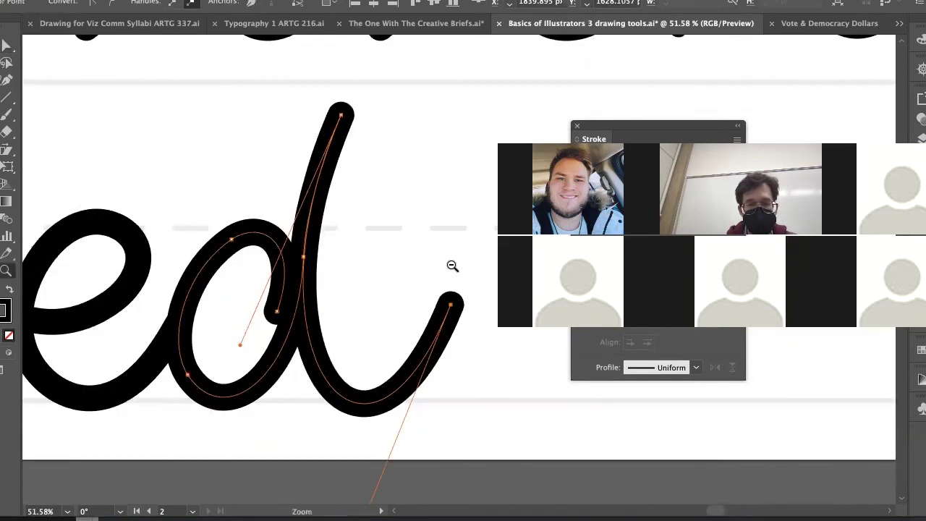
# Deselect the d, and move the end anchor of the r's exit stroke slightly down where it meets the e
pyautogui.moveTo(452, 265); pyautogui.dragTo(329, 333)
pyautogui.press('v')
pyautogui.click(321, 371)
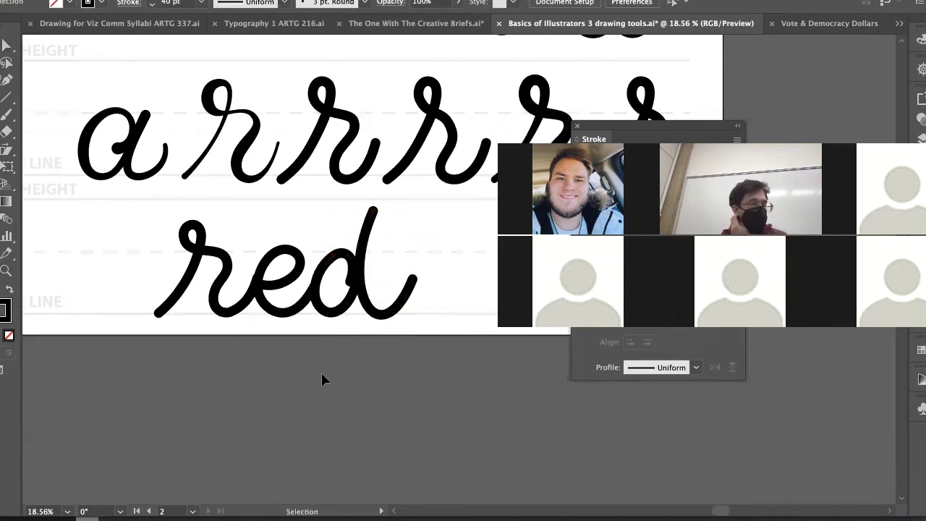
pyautogui.press('super+space')
pyautogui.moveTo(249, 304); pyautogui.dragTo(450, 268)
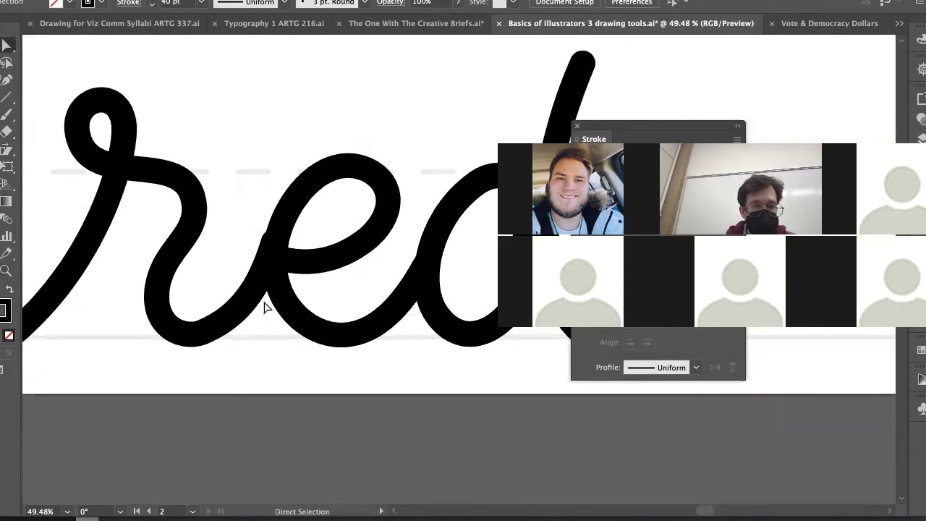
pyautogui.click(250, 304)
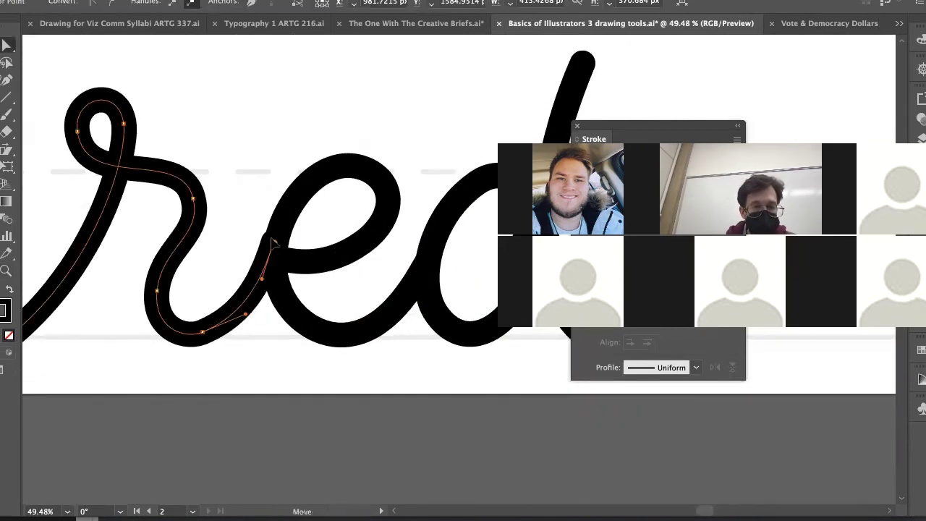
pyautogui.click(277, 259)
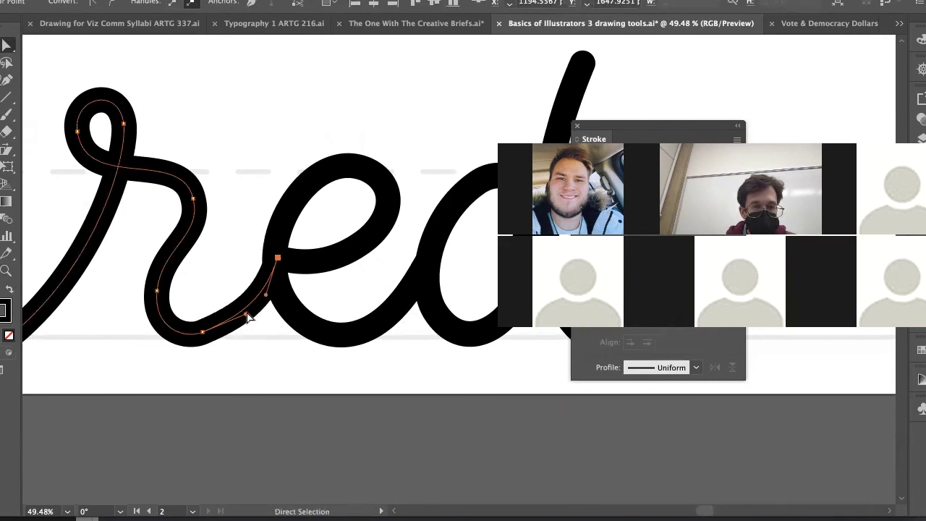
# Shorten and lower the handle of the r's foot anchor to round the exit curve into the e, and deselect the path
pyautogui.moveTo(247, 316)
pyautogui.mouseDown()
pyautogui.moveTo(224, 333)
pyautogui.moveTo(234, 327)
pyautogui.mouseUp()
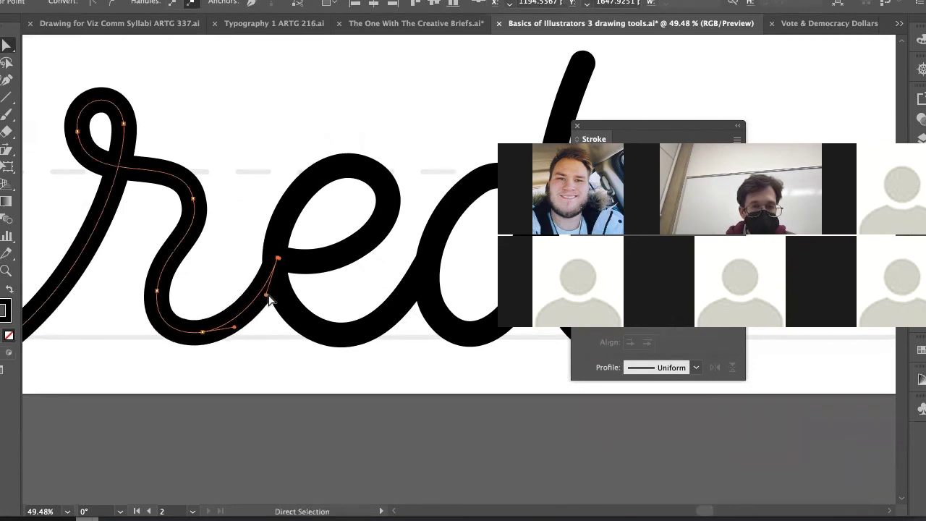
pyautogui.press('v')
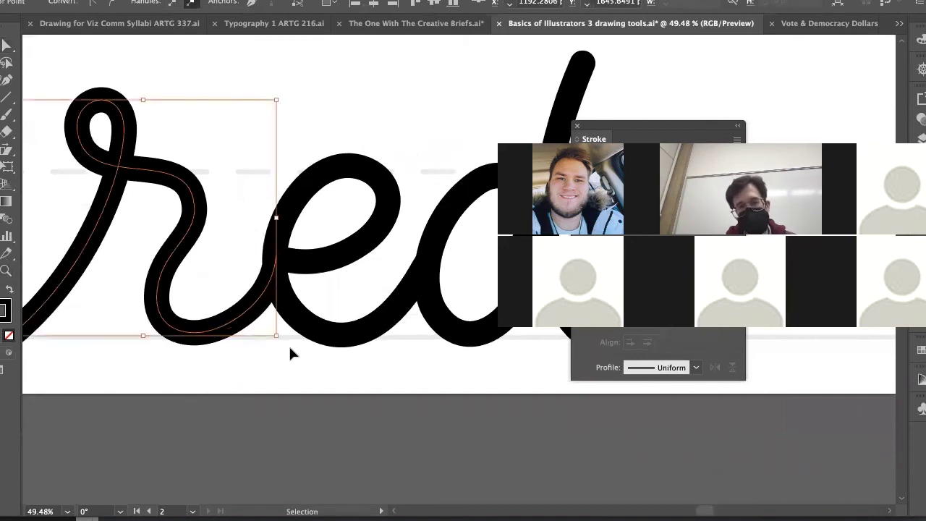
pyautogui.click(290, 354)
pyautogui.press('super+space')
pyautogui.moveTo(297, 257); pyautogui.dragTo(267, 266)
pyautogui.moveTo(267, 266); pyautogui.dragTo(166, 344)
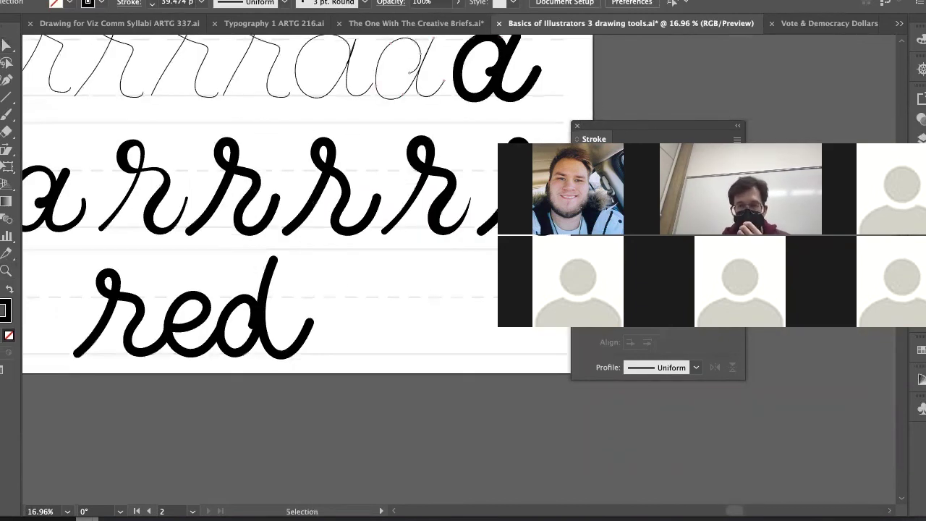